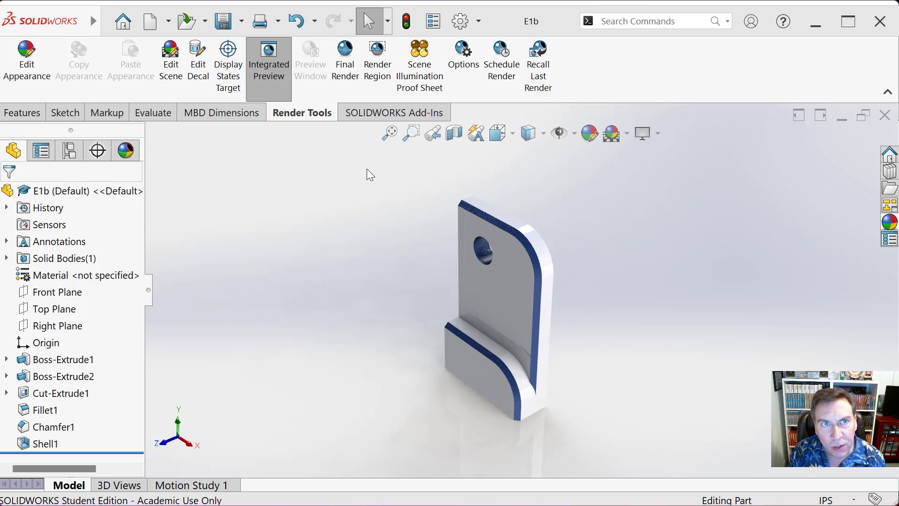
Step: Turn off the integrated render preview of the E1b part
{"action": "left_click", "coordinate": [269, 63]}
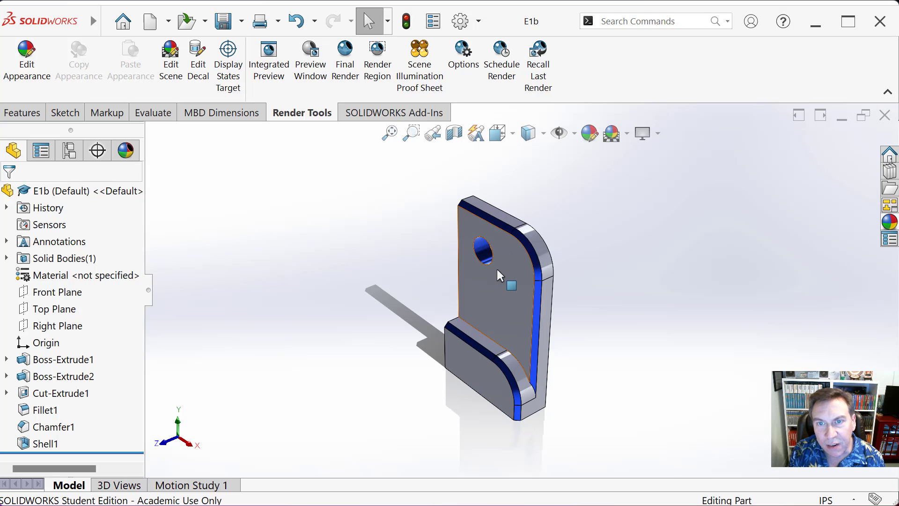
Step: Examine the part's extruded faces, rounded corners, hole and shelled back from several angles
{"action": "left_click", "coordinate": [489, 303]}
{"action": "left_click", "coordinate": [460, 367]}
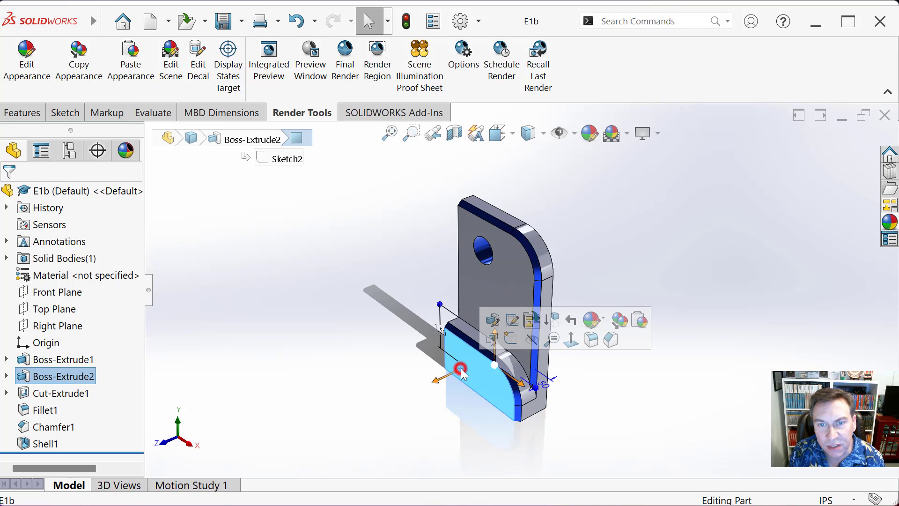
{"action": "left_click", "coordinate": [518, 274]}
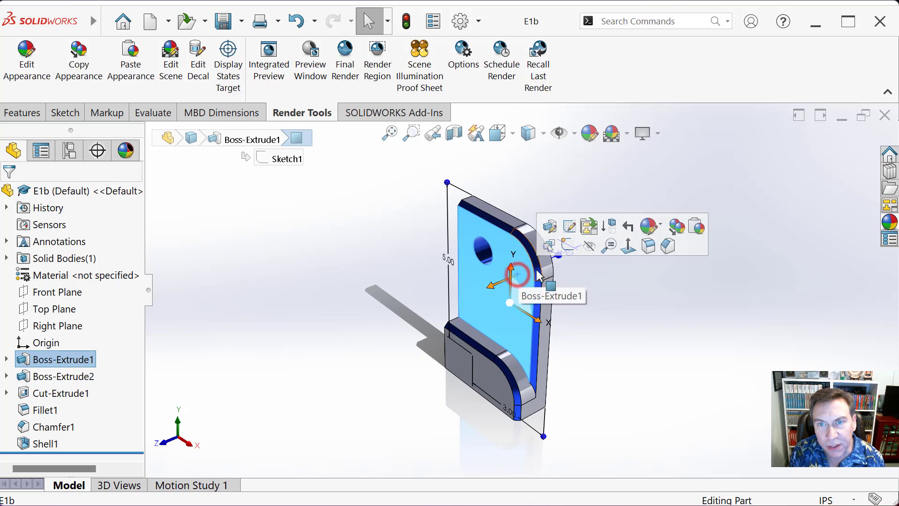
{"action": "left_click", "coordinate": [548, 272]}
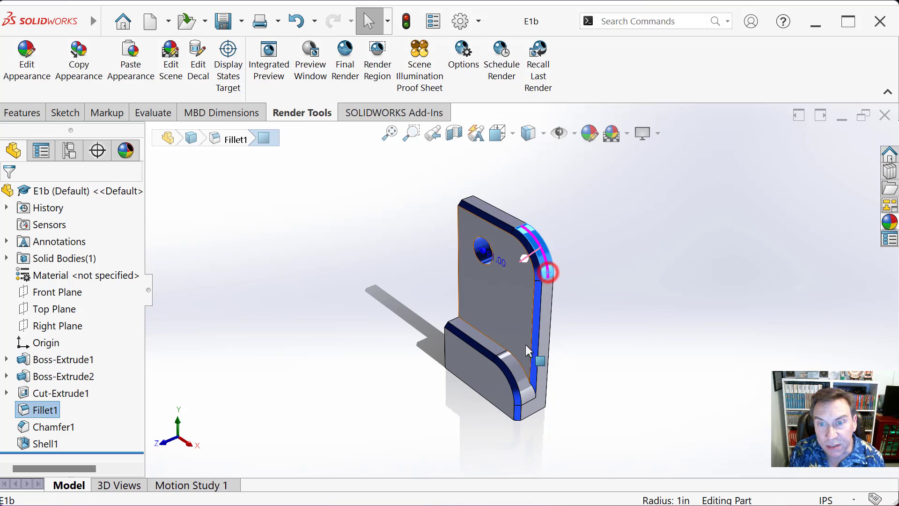
{"action": "left_click", "coordinate": [518, 374]}
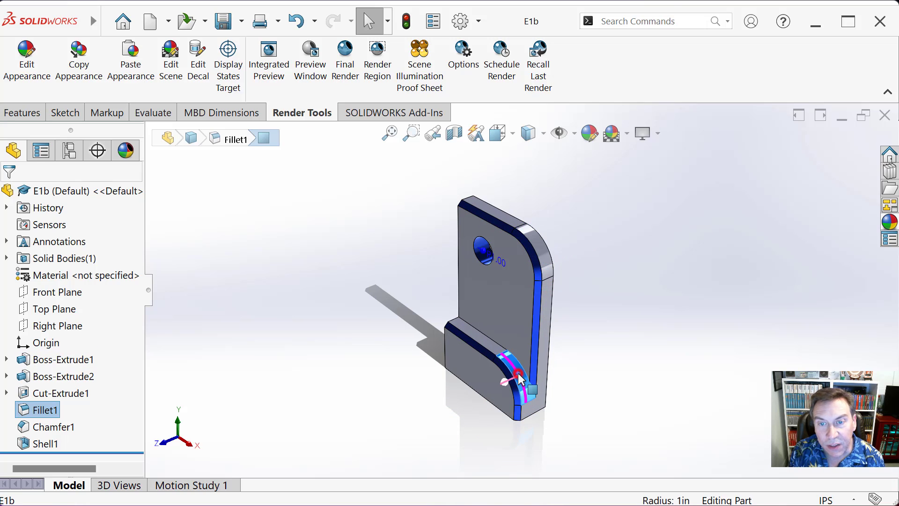
{"action": "left_click", "coordinate": [546, 253]}
{"action": "left_click", "coordinate": [549, 259]}
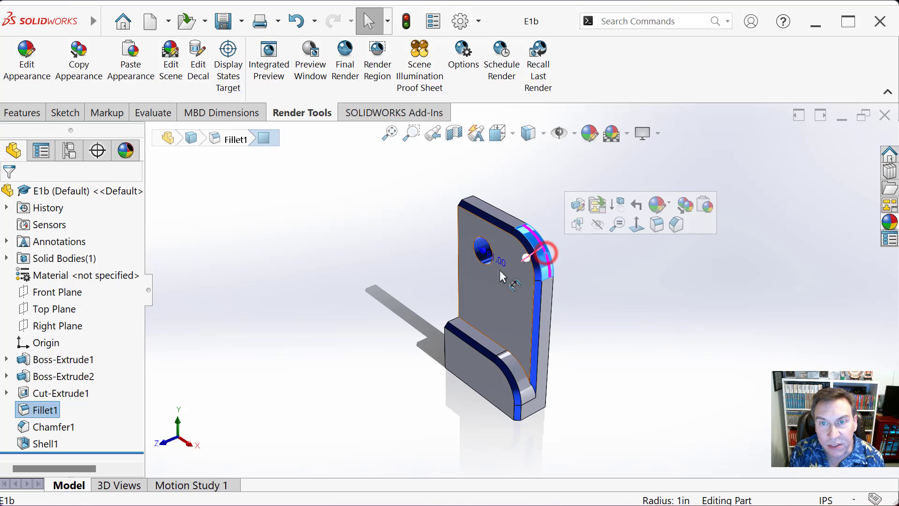
{"action": "left_click", "coordinate": [485, 250]}
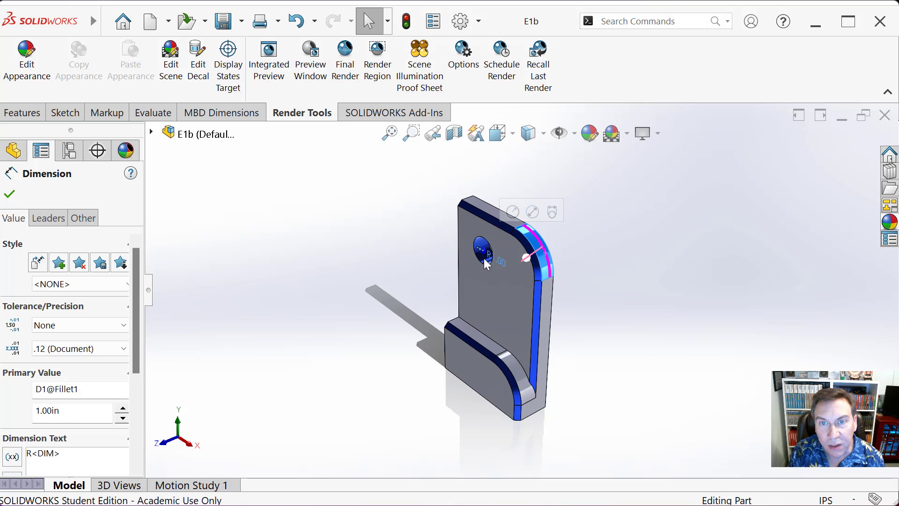
{"action": "key", "text": "Escape"}
{"action": "left_click", "coordinate": [417, 263]}
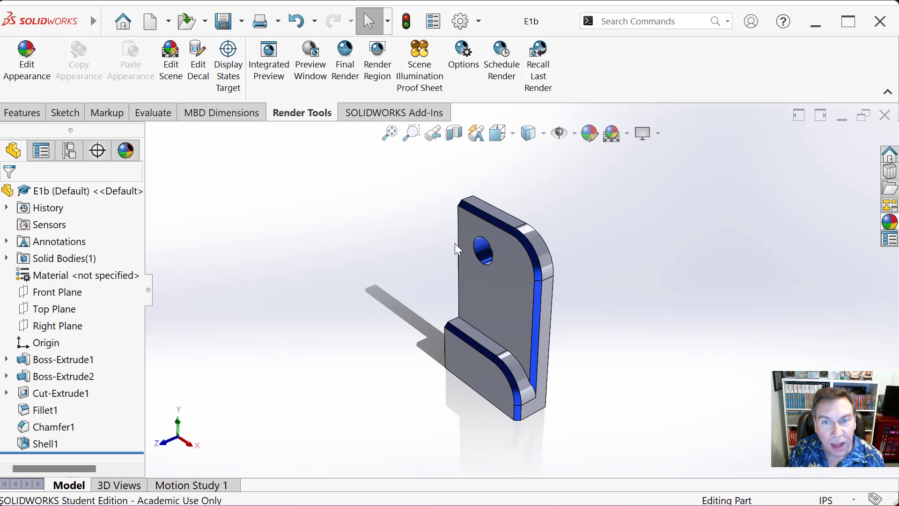
{"action": "middle_click_drag", "start_coordinate": [605, 319], "coordinate": [433, 234]}
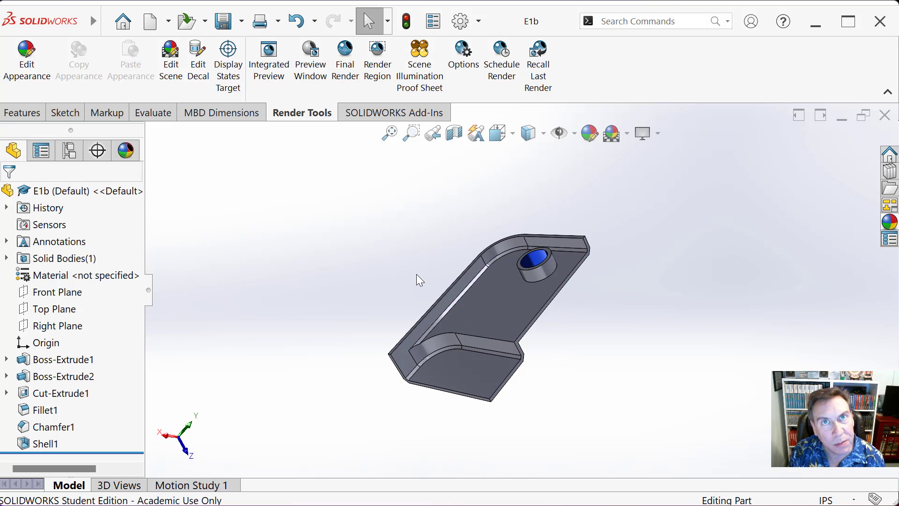
{"action": "middle_click_drag", "start_coordinate": [417, 279], "coordinate": [630, 331]}
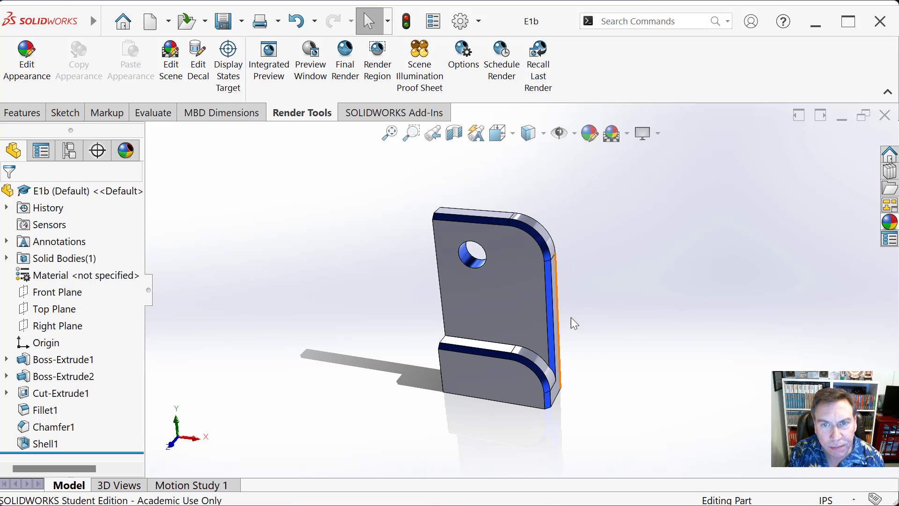
{"action": "mouse_move", "coordinate": [576, 321]}
{"action": "middle_mouse_down"}
{"action": "mouse_move", "coordinate": [604, 332]}
{"action": "mouse_move", "coordinate": [587, 316]}
{"action": "middle_mouse_up"}
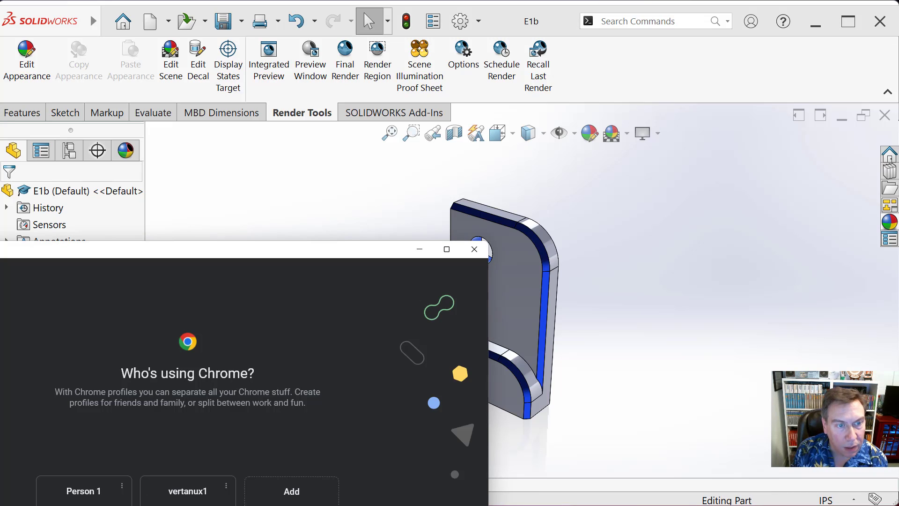
Step: Switch to Chrome with the vertanux1 profile, open vertanux1.com and place the browser window so the page can be read
{"action": "left_click", "coordinate": [187, 491]}
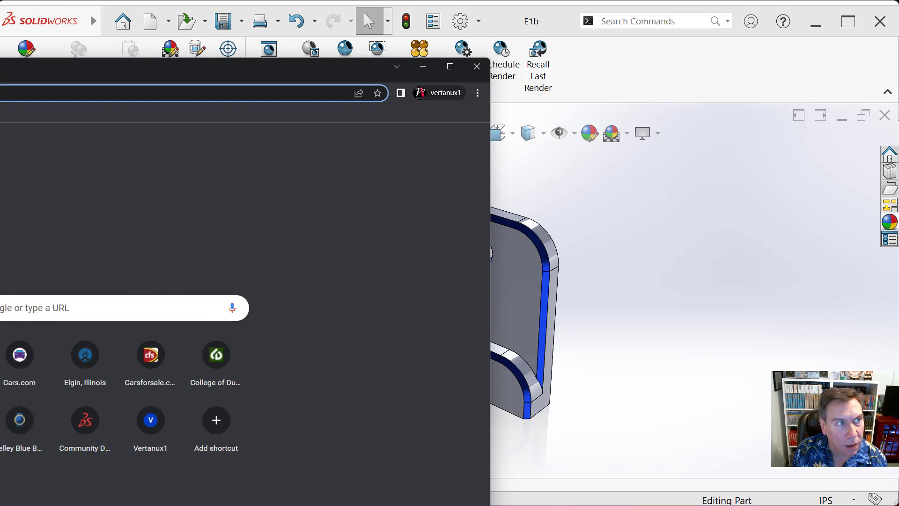
{"action": "mouse_move", "coordinate": [0, 76]}
{"action": "left_mouse_down"}
{"action": "mouse_move", "coordinate": [196, 251]}
{"action": "mouse_move", "coordinate": [251, 280]}
{"action": "left_mouse_up"}
{"action": "left_click", "coordinate": [139, 300]}
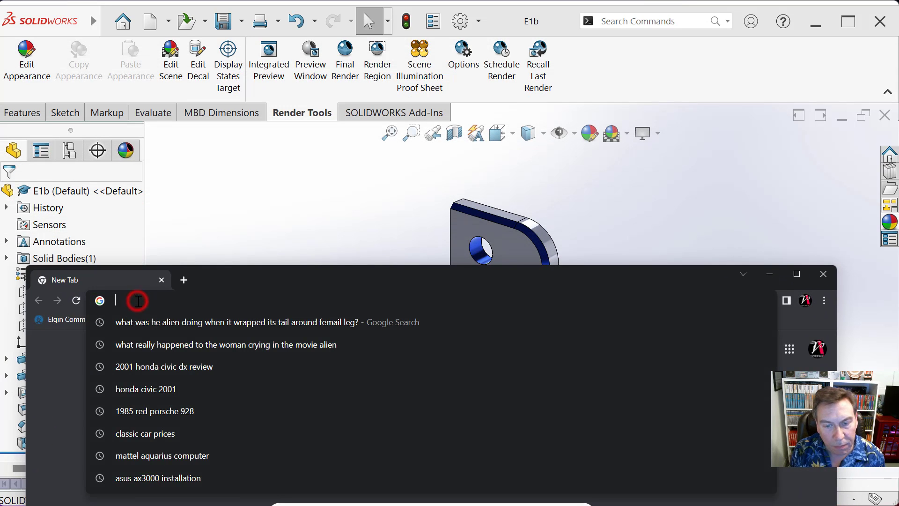
{"action": "type", "text": "vert"}
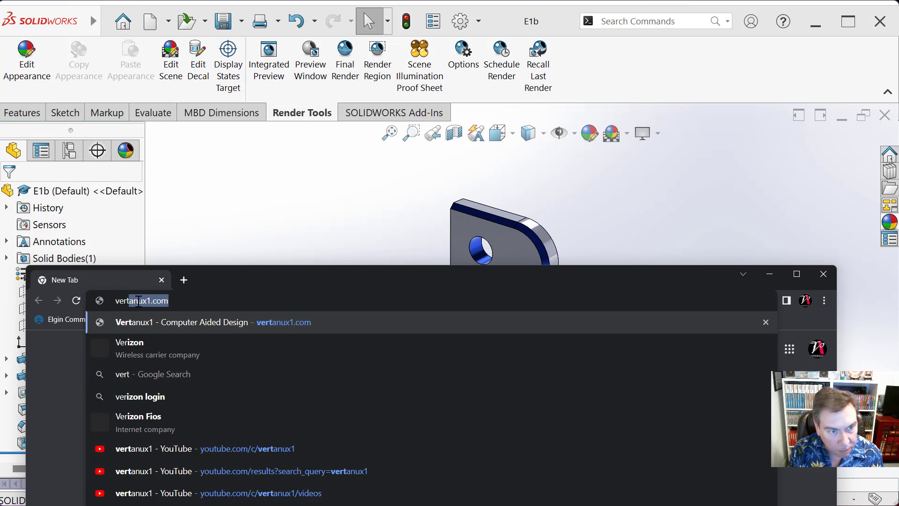
{"action": "type", "text": "anux"}
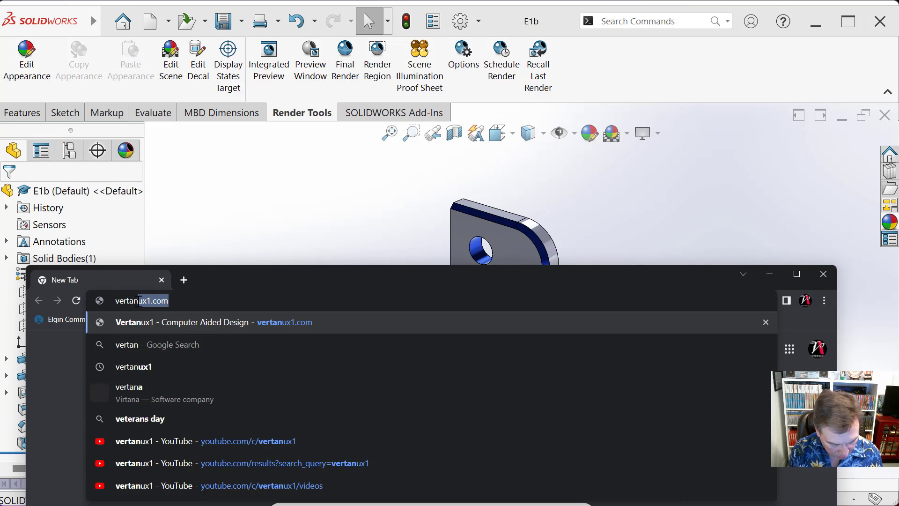
{"action": "left_click", "coordinate": [146, 326]}
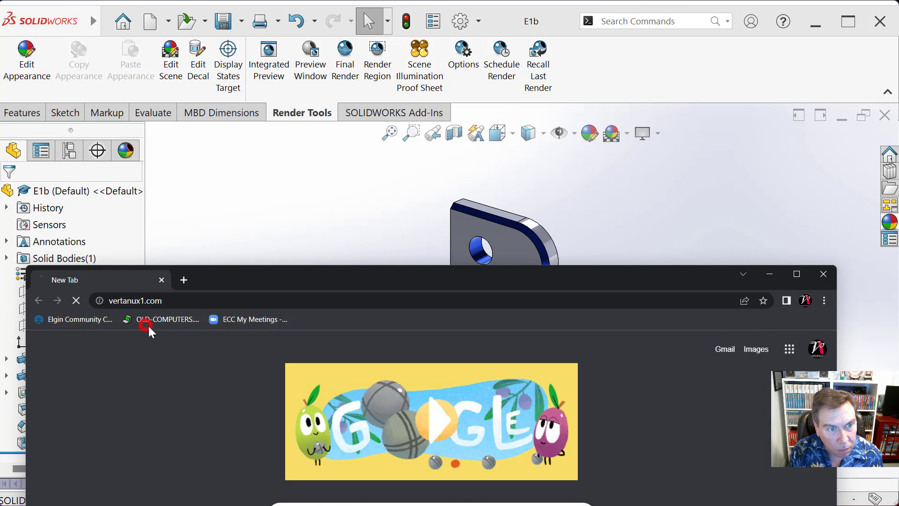
{"action": "left_click_drag", "start_coordinate": [257, 276], "coordinate": [283, 255]}
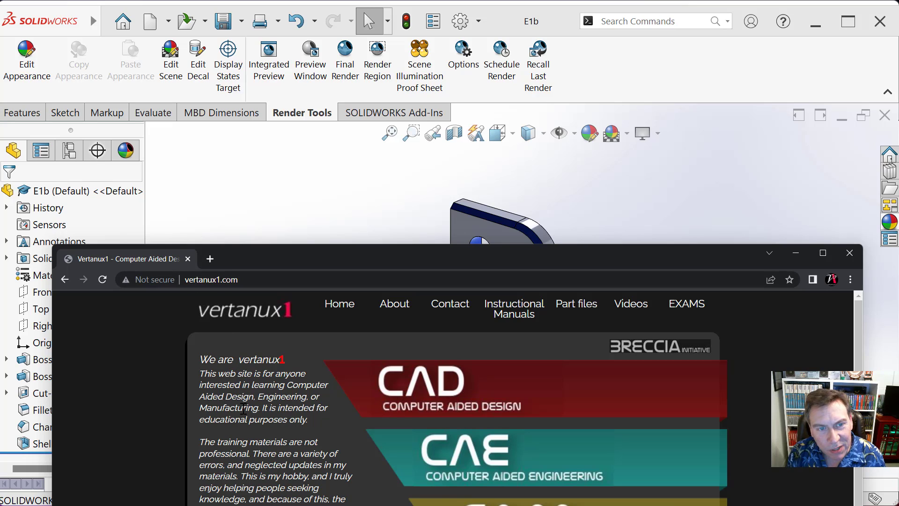
{"action": "left_click_drag", "start_coordinate": [433, 258], "coordinate": [400, 140]}
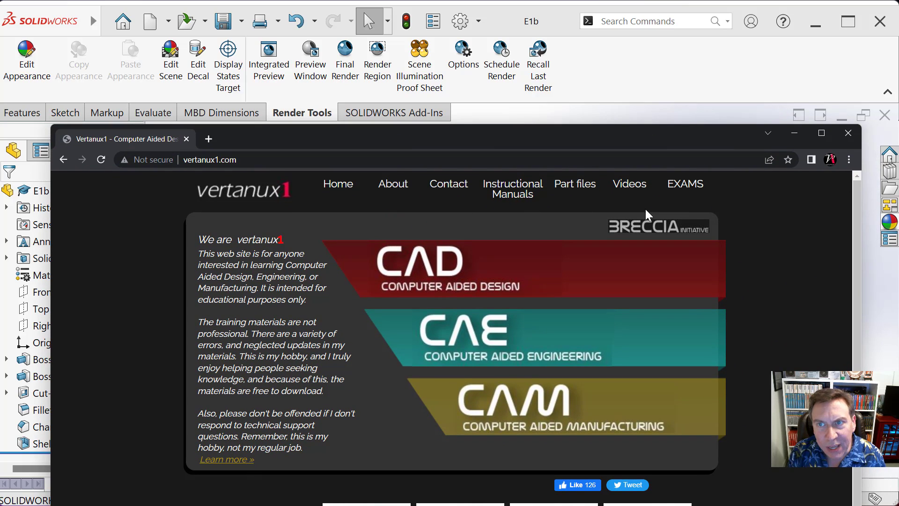
Step: Open the SolidWorks Basics guide from the site's instructional manuals and raise the browser window to show more of it
{"action": "left_click", "coordinate": [536, 192]}
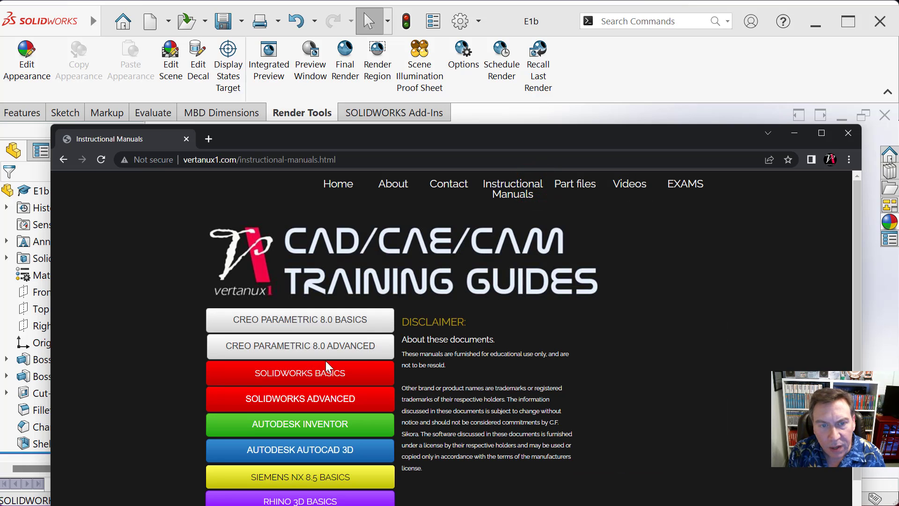
{"action": "left_click", "coordinate": [306, 374]}
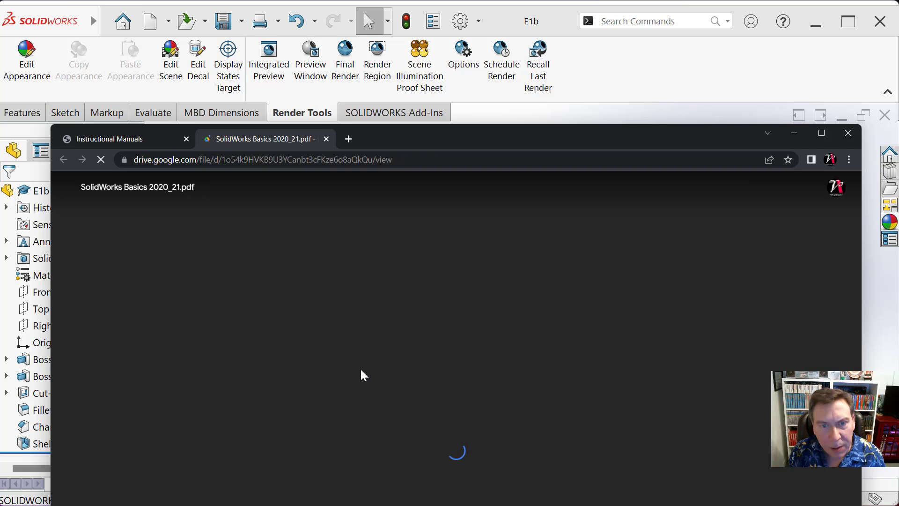
{"action": "left_click_drag", "start_coordinate": [460, 136], "coordinate": [462, 23]}
Step: Read through the SolidWorks Basics PDF from the cover through the course syllabus, classroom procedures and exercise list
{"action": "scroll", "coordinate": [472, 240], "scroll_direction": "down", "scroll_amount": 2}
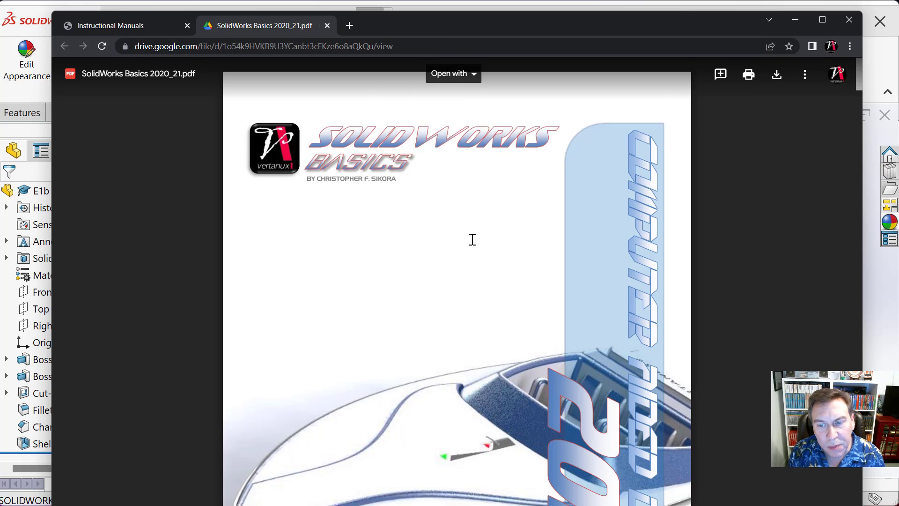
{"action": "scroll", "coordinate": [473, 242], "scroll_direction": "down", "scroll_amount": 2}
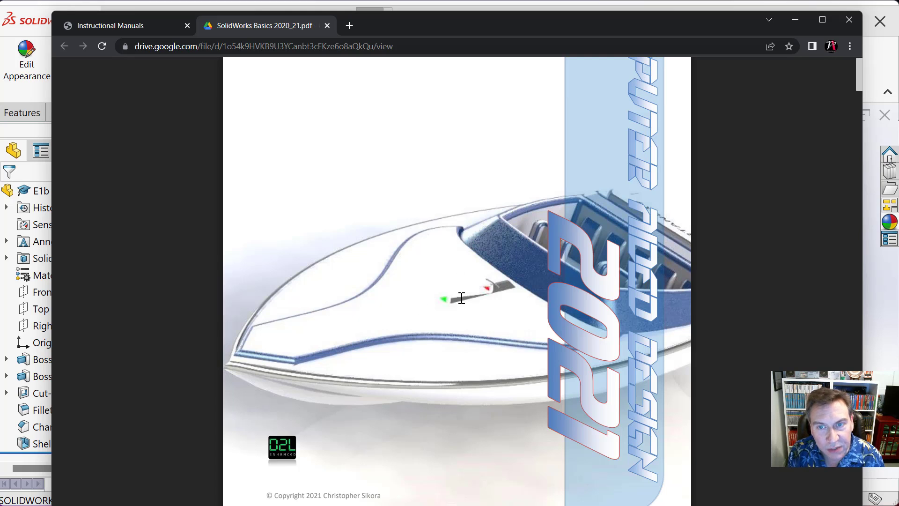
{"action": "scroll", "coordinate": [462, 298], "scroll_direction": "down", "scroll_amount": 10}
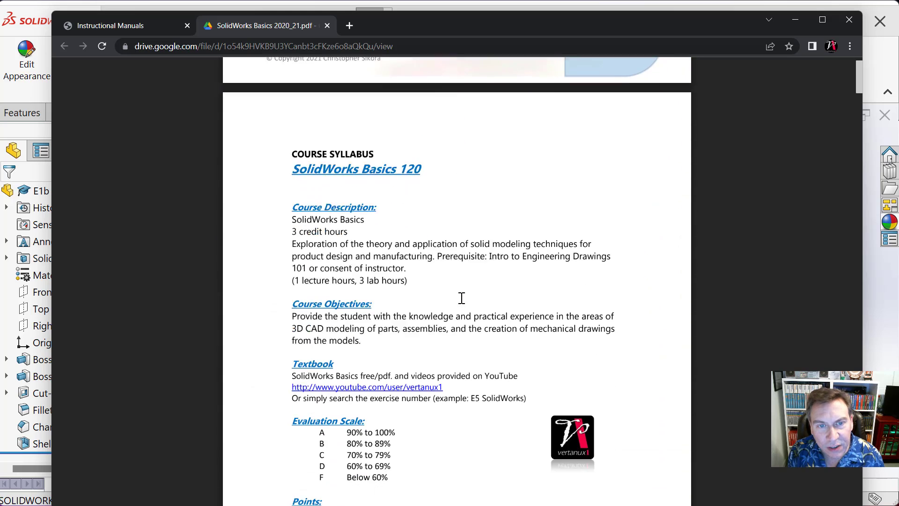
{"action": "scroll", "coordinate": [461, 298], "scroll_direction": "down", "scroll_amount": 1}
{"action": "scroll", "coordinate": [461, 297], "scroll_direction": "up", "scroll_amount": 2}
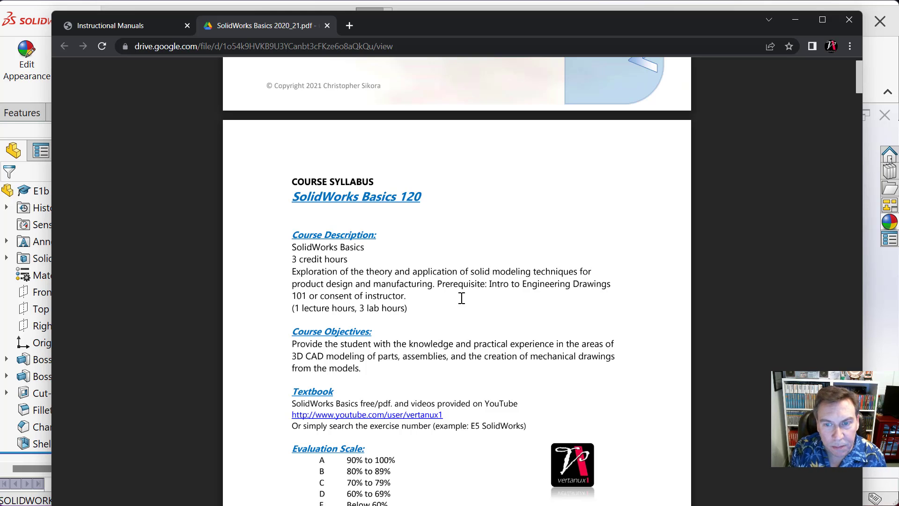
{"action": "scroll", "coordinate": [471, 328], "scroll_direction": "down", "scroll_amount": 5}
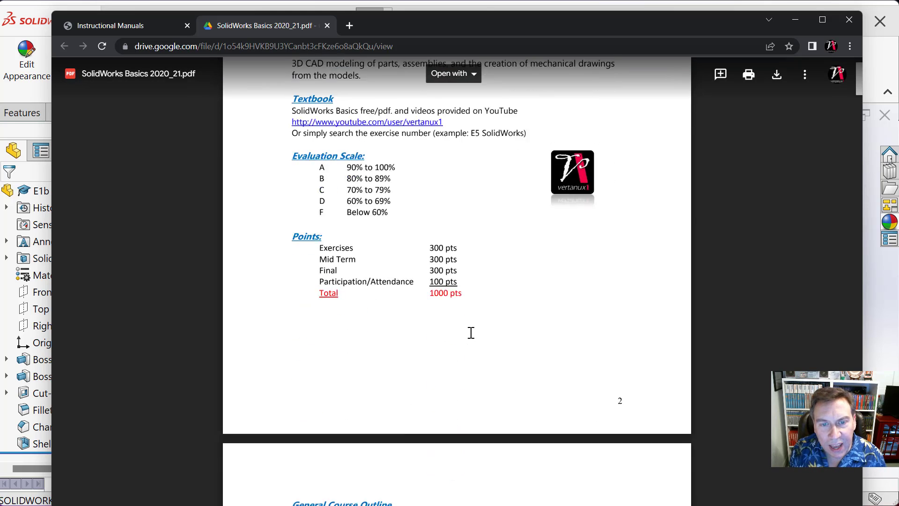
{"action": "scroll", "coordinate": [471, 332], "scroll_direction": "down", "scroll_amount": 20}
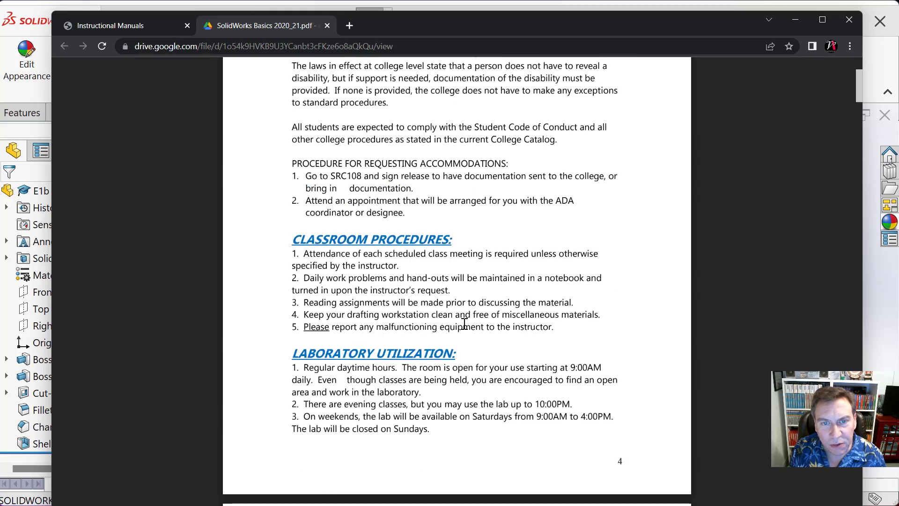
{"action": "scroll", "coordinate": [464, 323], "scroll_direction": "down", "scroll_amount": 15}
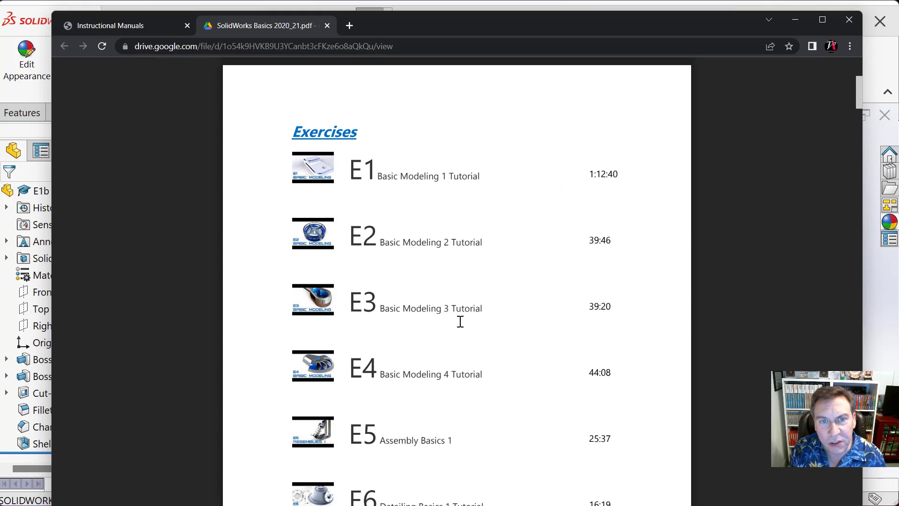
{"action": "scroll", "coordinate": [461, 318], "scroll_direction": "down", "scroll_amount": 5}
{"action": "scroll", "coordinate": [463, 312], "scroll_direction": "up", "scroll_amount": 3}
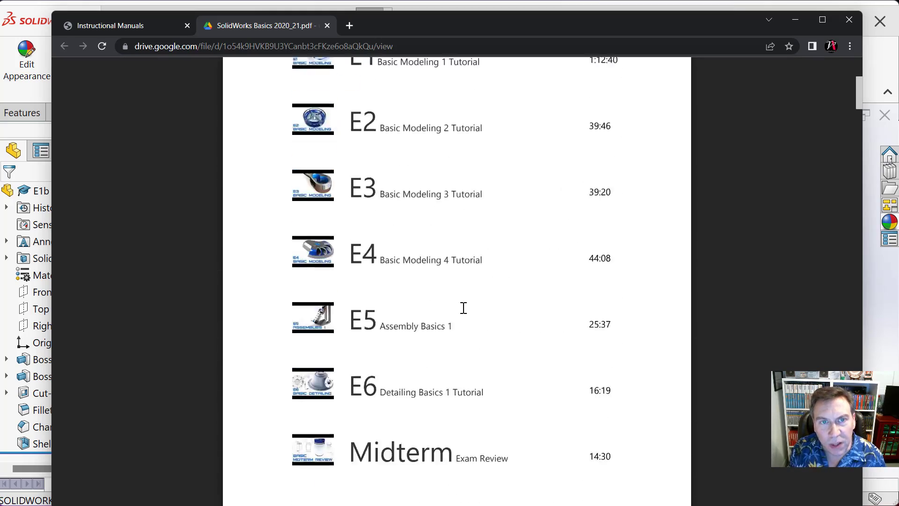
{"action": "scroll", "coordinate": [464, 308], "scroll_direction": "up", "scroll_amount": 3}
{"action": "scroll", "coordinate": [463, 312], "scroll_direction": "down", "scroll_amount": 15}
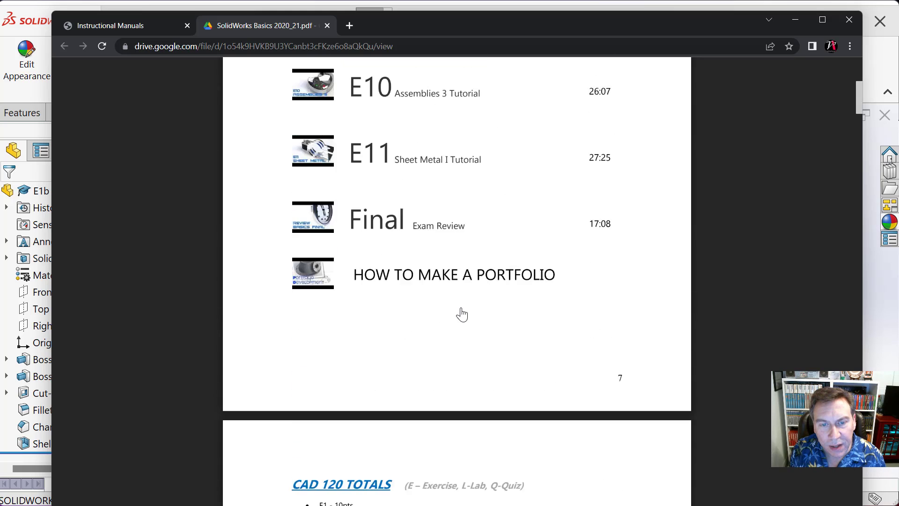
Step: Read on in the SolidWorks Basics PDF through the course files, interface introduction, sketching tools, file types and sketch relations pages
{"action": "scroll", "coordinate": [462, 314], "scroll_direction": "down", "scroll_amount": 20}
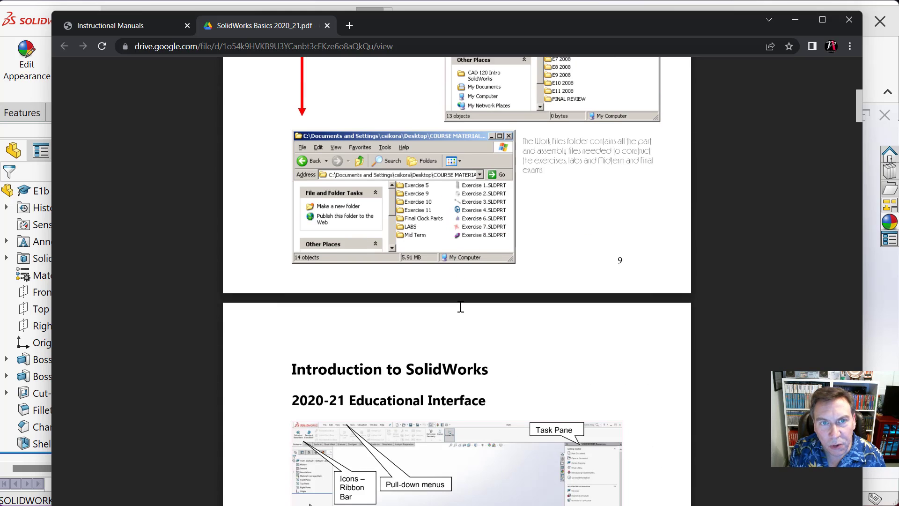
{"action": "scroll", "coordinate": [461, 307], "scroll_direction": "down", "scroll_amount": 8}
{"action": "scroll", "coordinate": [460, 303], "scroll_direction": "up", "scroll_amount": 3}
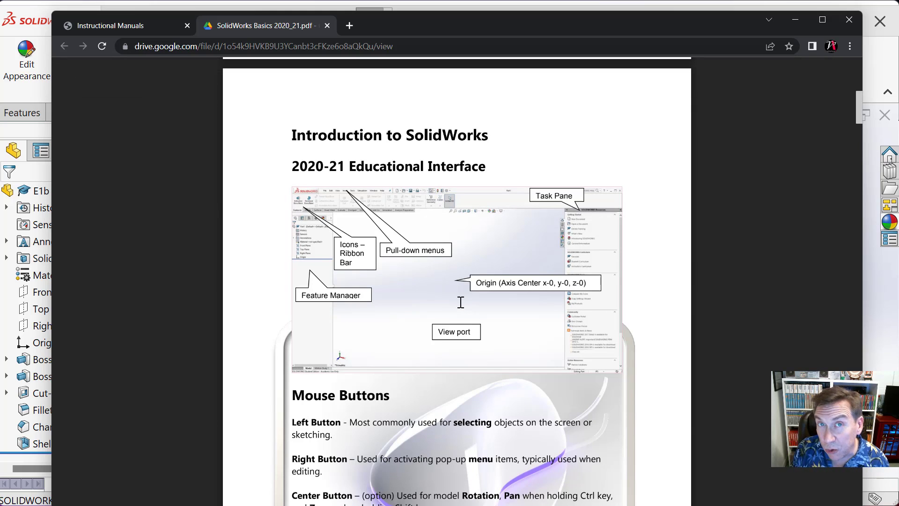
{"action": "scroll", "coordinate": [461, 302], "scroll_direction": "down", "scroll_amount": 20}
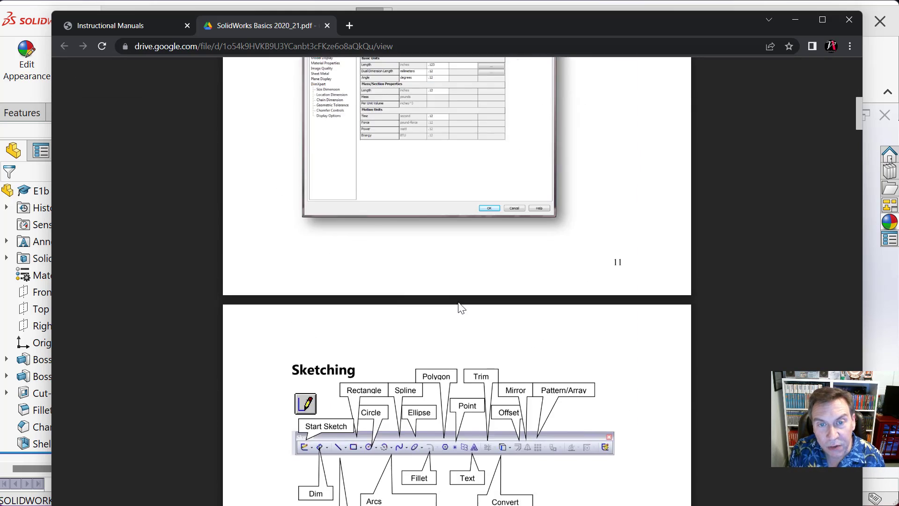
{"action": "scroll", "coordinate": [459, 302], "scroll_direction": "down", "scroll_amount": 20}
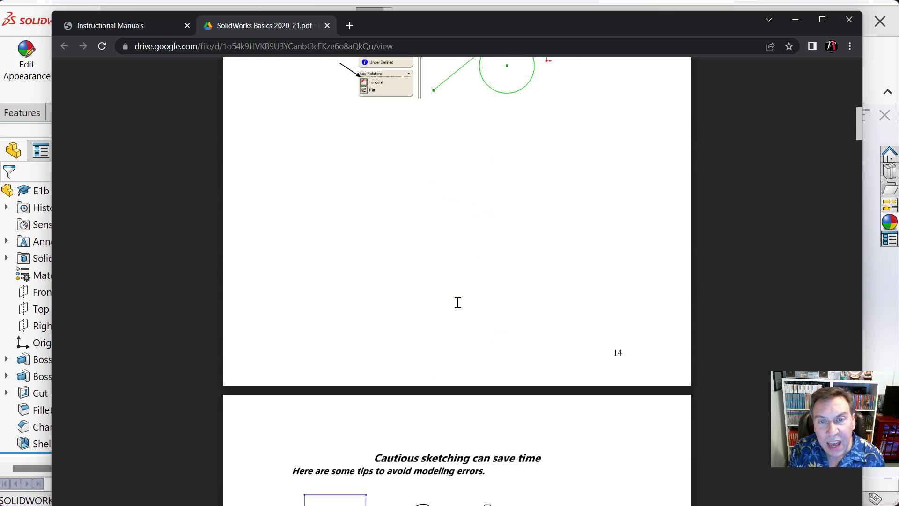
{"action": "scroll", "coordinate": [458, 302], "scroll_direction": "down", "scroll_amount": 4}
{"action": "scroll", "coordinate": [458, 302], "scroll_direction": "down", "scroll_amount": 9}
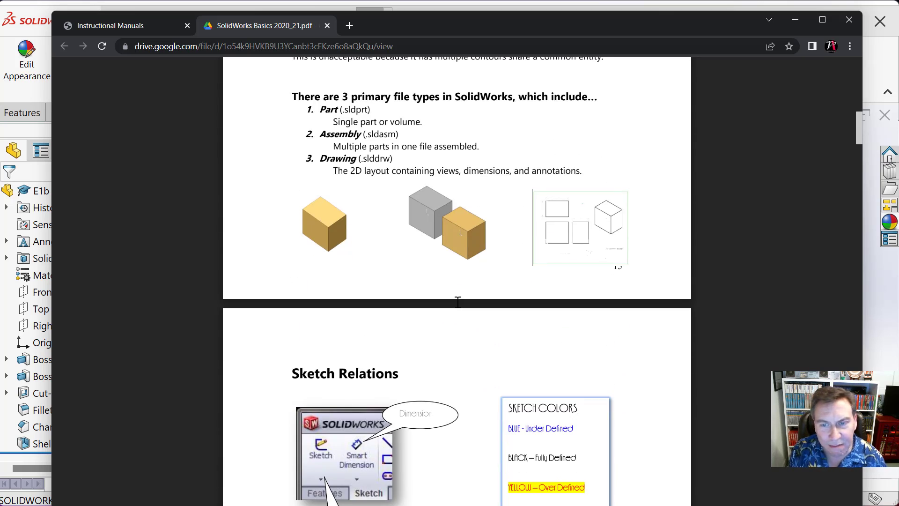
{"action": "scroll", "coordinate": [458, 302], "scroll_direction": "down", "scroll_amount": 14}
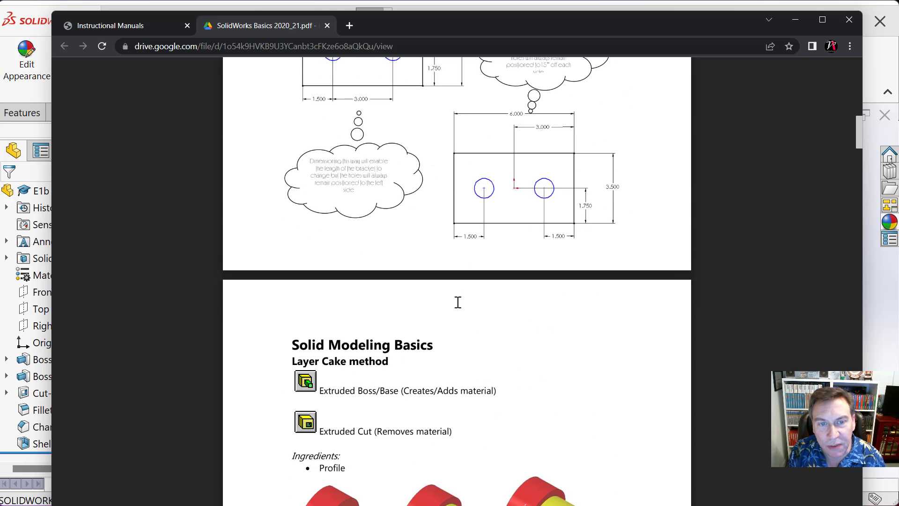
Step: Read the Solid Modeling Basics section and examine the Exercise 1 introduction to basic part modeling with its numbered sketching instructions
{"action": "scroll", "coordinate": [458, 302], "scroll_direction": "down", "scroll_amount": 17}
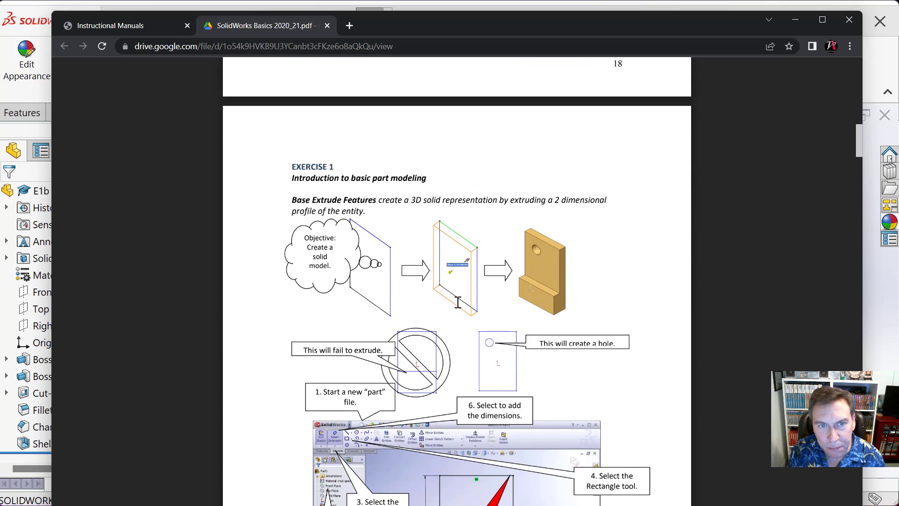
{"action": "scroll", "coordinate": [458, 302], "scroll_direction": "down", "scroll_amount": 3}
{"action": "scroll", "coordinate": [403, 219], "scroll_direction": "up", "scroll_amount": 3}
{"action": "scroll", "coordinate": [508, 265], "scroll_direction": "down", "scroll_amount": 3}
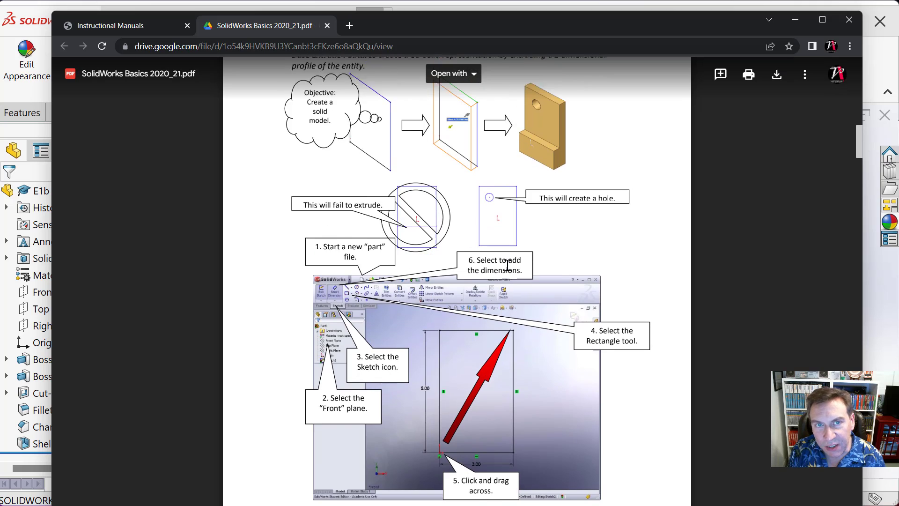
{"action": "scroll", "coordinate": [508, 266], "scroll_direction": "up", "scroll_amount": 3}
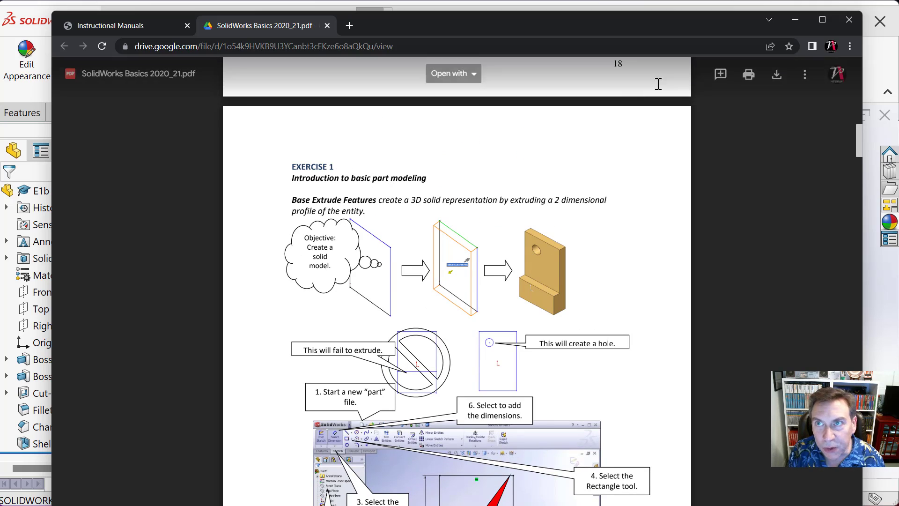
Step: Switch back to SolidWorks, create a new document from the Part template and check its available unit systems
{"action": "left_click", "coordinate": [796, 24]}
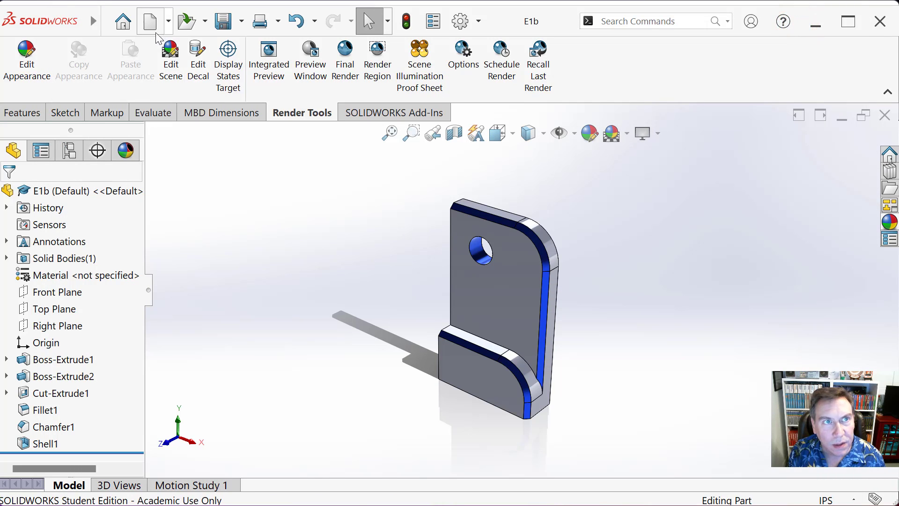
{"action": "mouse_move", "coordinate": [93, 23]}
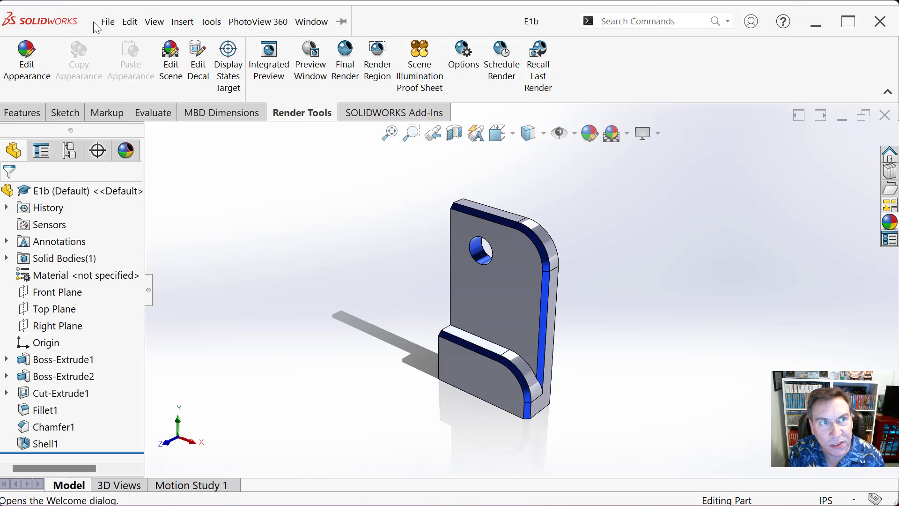
{"action": "left_click", "coordinate": [130, 22]}
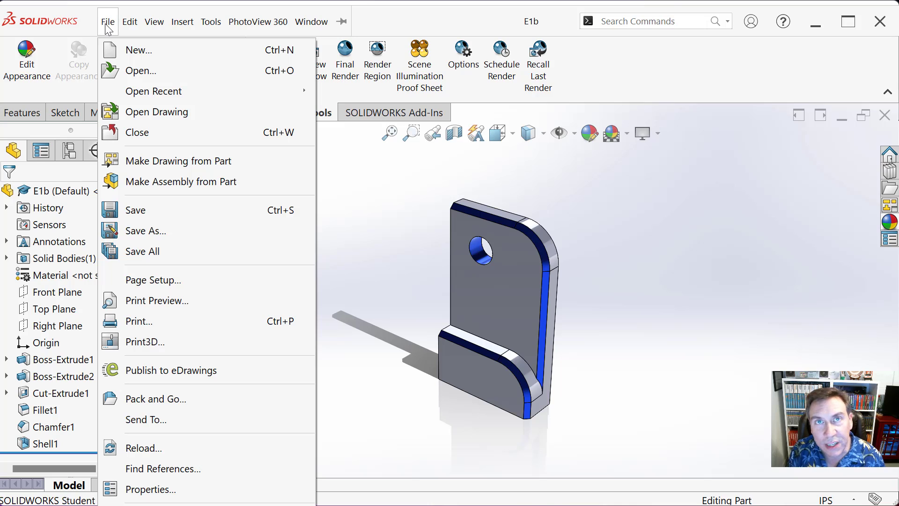
{"action": "left_click", "coordinate": [123, 52]}
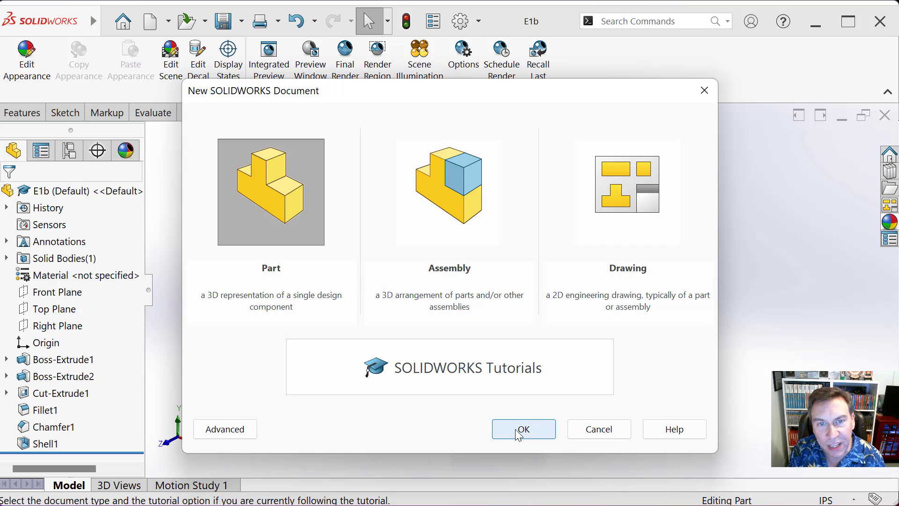
{"action": "left_click", "coordinate": [239, 428]}
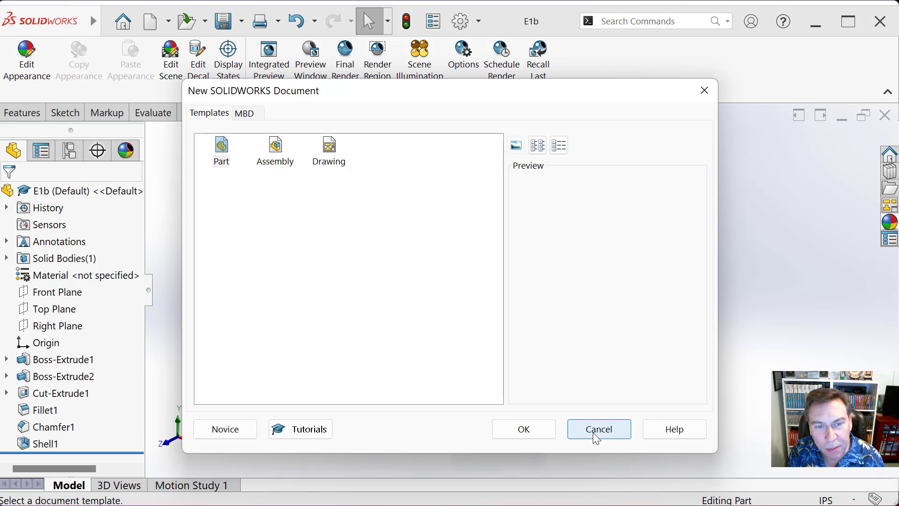
{"action": "left_click", "coordinate": [222, 152]}
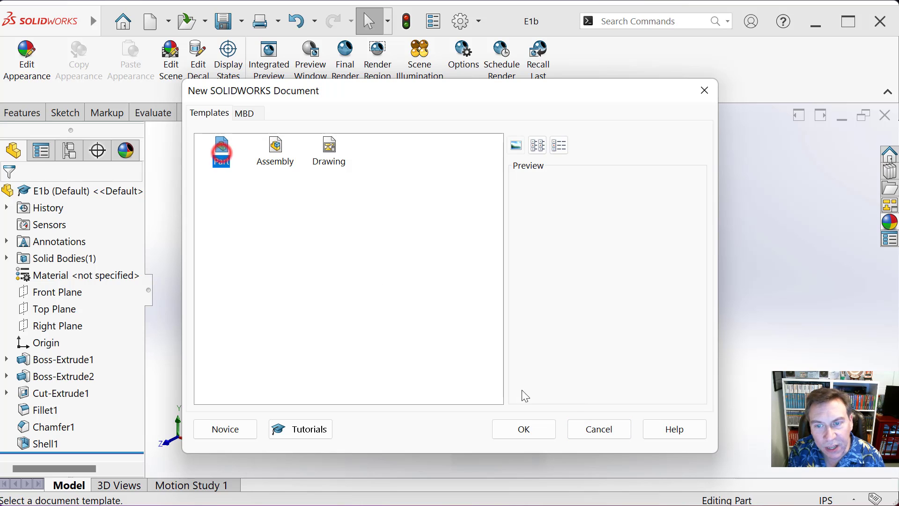
{"action": "left_click", "coordinate": [535, 430]}
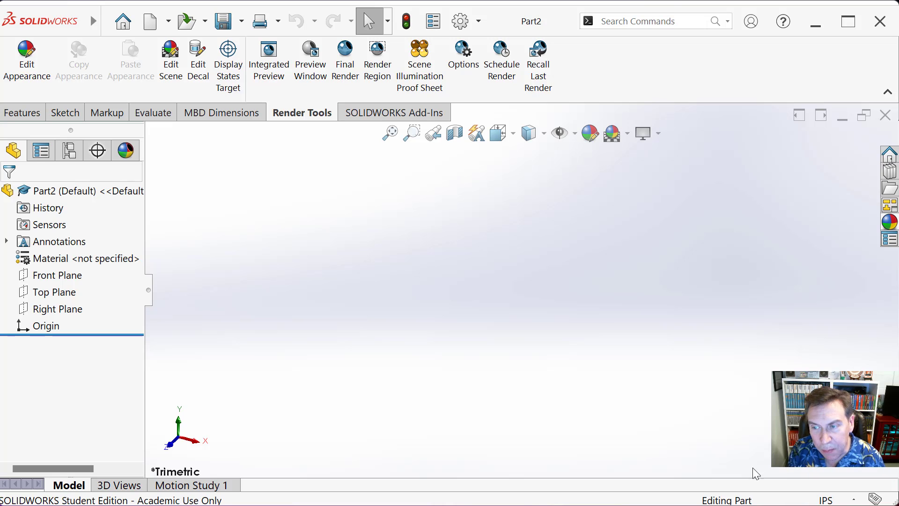
{"action": "left_click", "coordinate": [855, 501]}
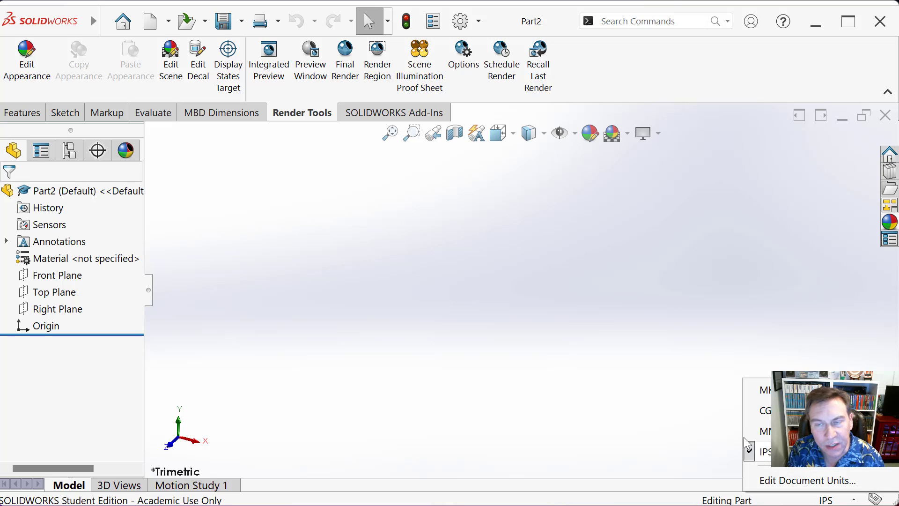
{"action": "left_click", "coordinate": [536, 342]}
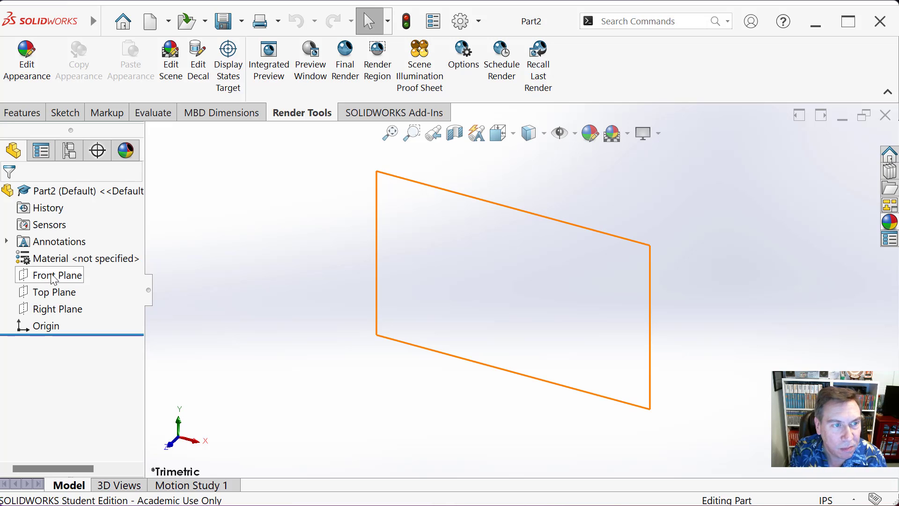
Step: Open the material editor for the new part, browse the SOLIDWORKS Materials library and expand the Aluminium Alloys category
{"action": "right_click", "coordinate": [74, 265]}
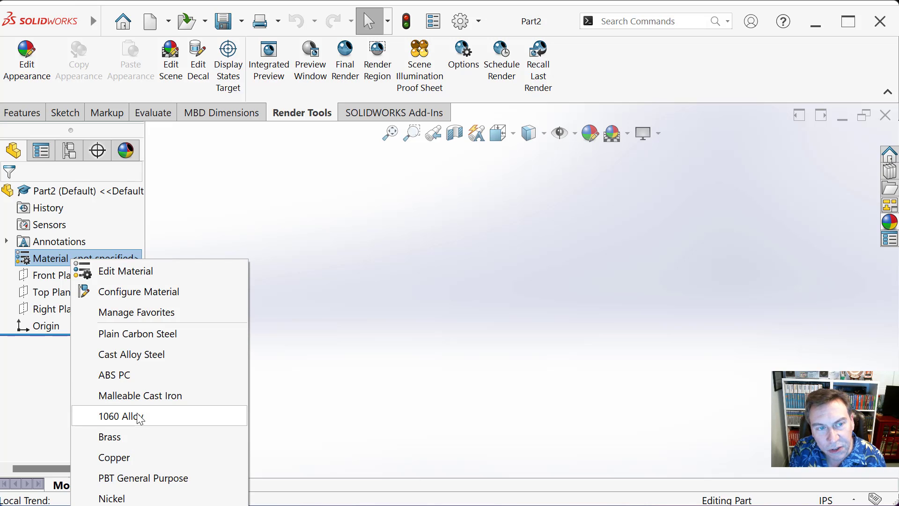
{"action": "left_click", "coordinate": [123, 271]}
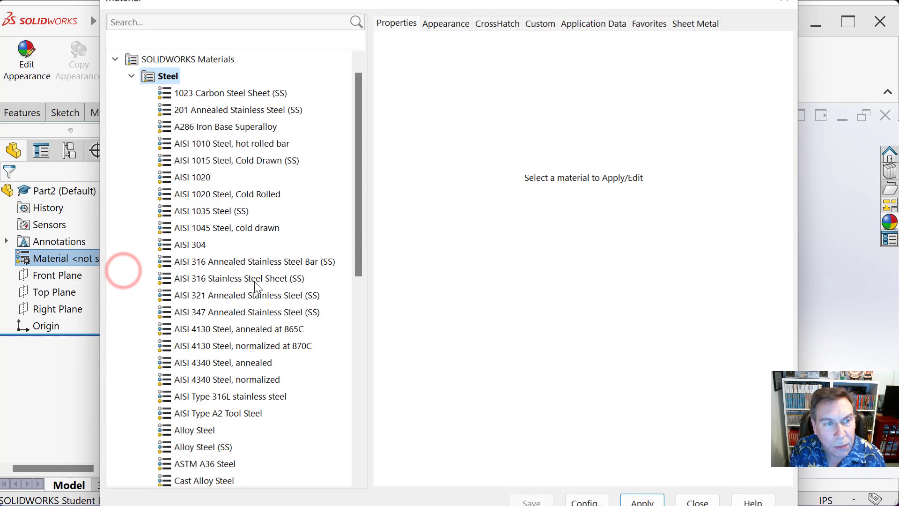
{"action": "left_click_drag", "start_coordinate": [266, 3], "coordinate": [263, 57]}
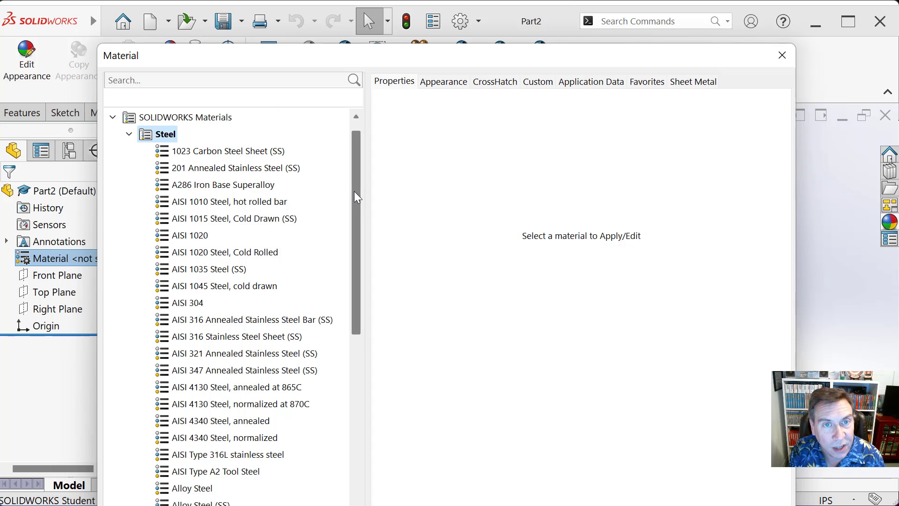
{"action": "scroll", "coordinate": [354, 191], "scroll_direction": "down", "scroll_amount": 8}
{"action": "left_click_drag", "start_coordinate": [339, 51], "coordinate": [347, 20]}
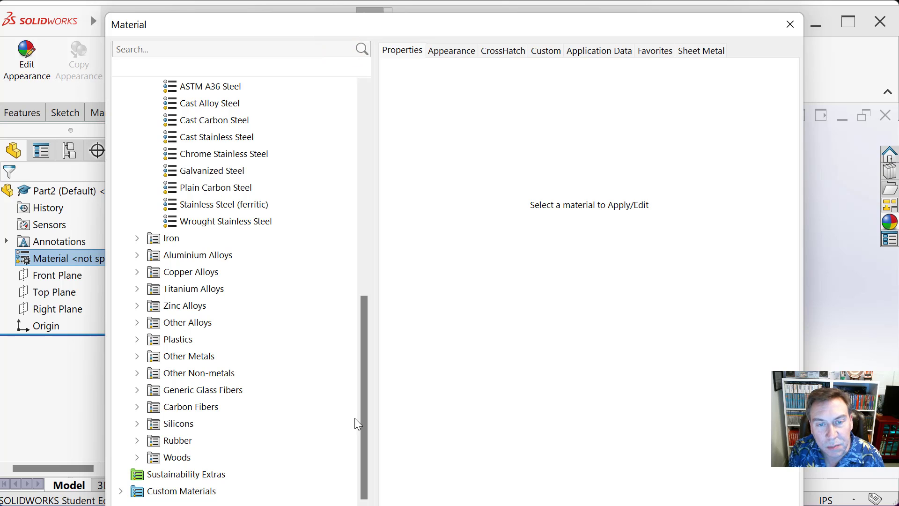
{"action": "left_click_drag", "start_coordinate": [366, 409], "coordinate": [385, 183]}
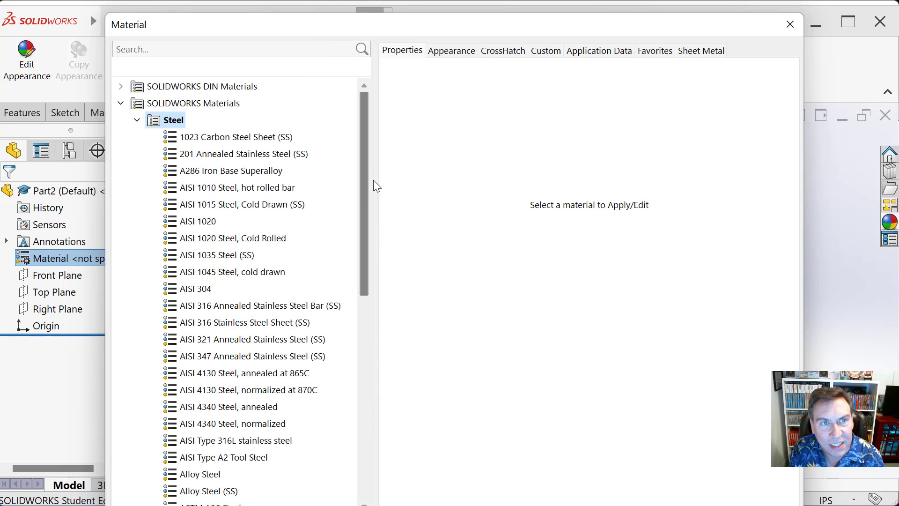
{"action": "left_click", "coordinate": [137, 121]}
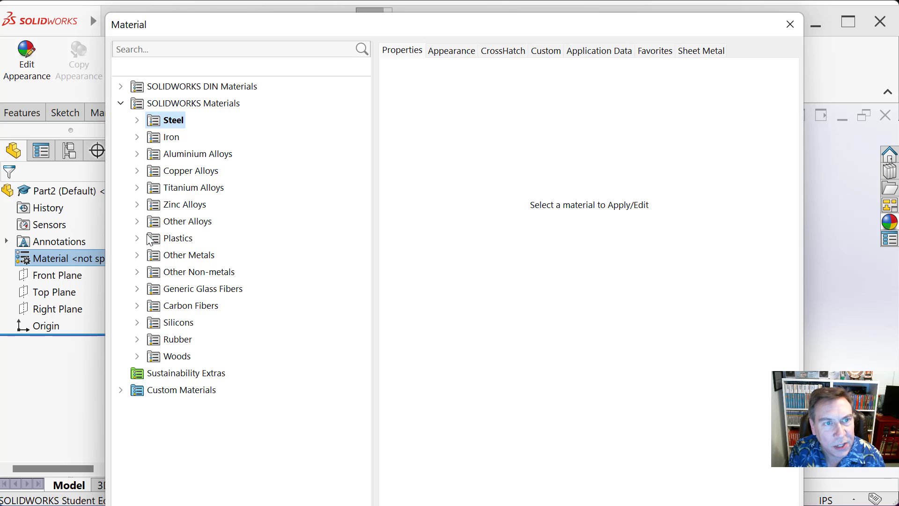
{"action": "left_click", "coordinate": [138, 155]}
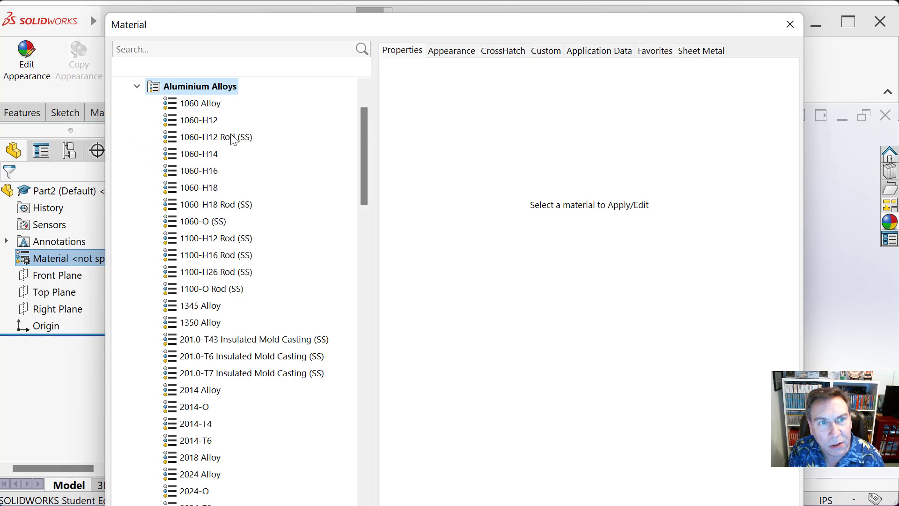
Step: Apply 1060 Alloy to the part, with its properties shown in SI - N/mm^2 (MPa), and close the material editor
{"action": "left_click", "coordinate": [202, 105]}
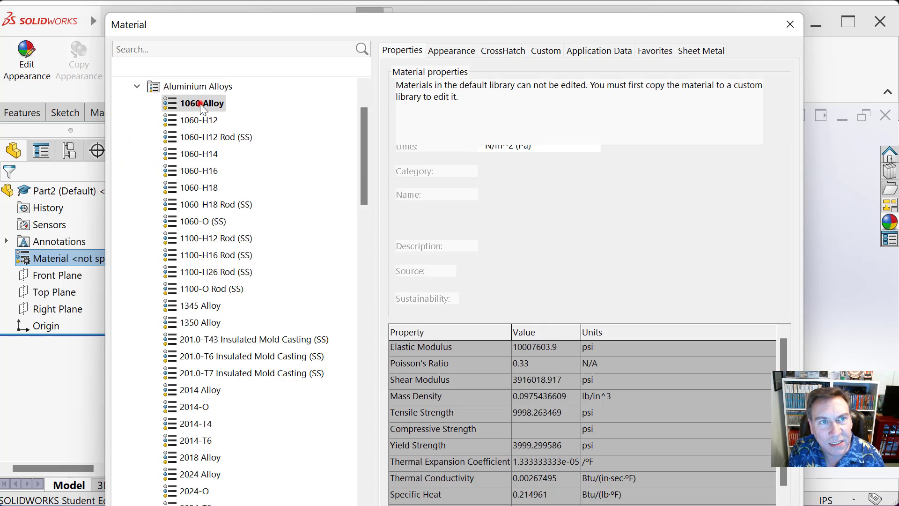
{"action": "left_click", "coordinate": [523, 142]}
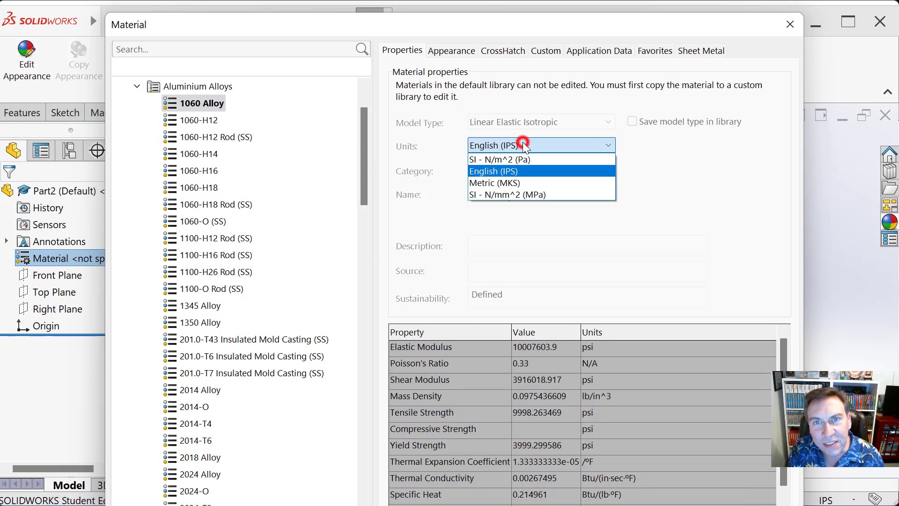
{"action": "left_click", "coordinate": [531, 196]}
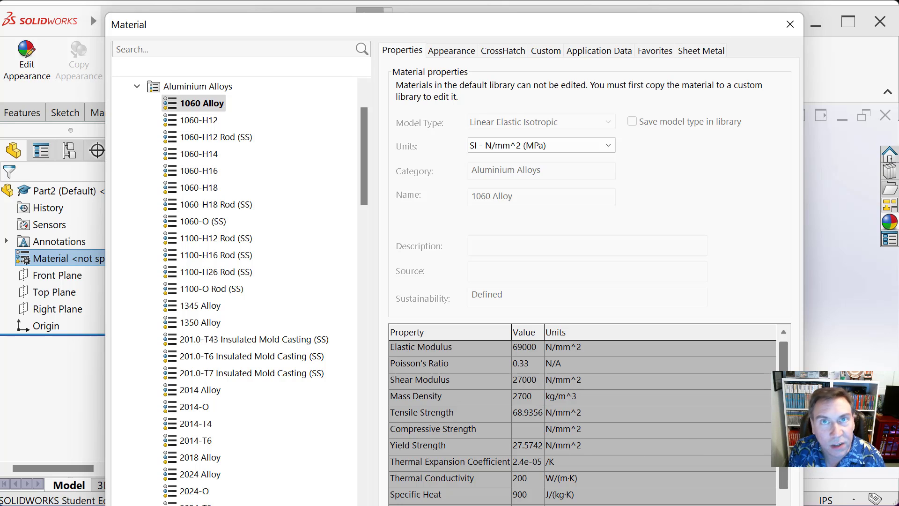
{"action": "scroll", "coordinate": [783, 421], "scroll_direction": "down", "scroll_amount": 1}
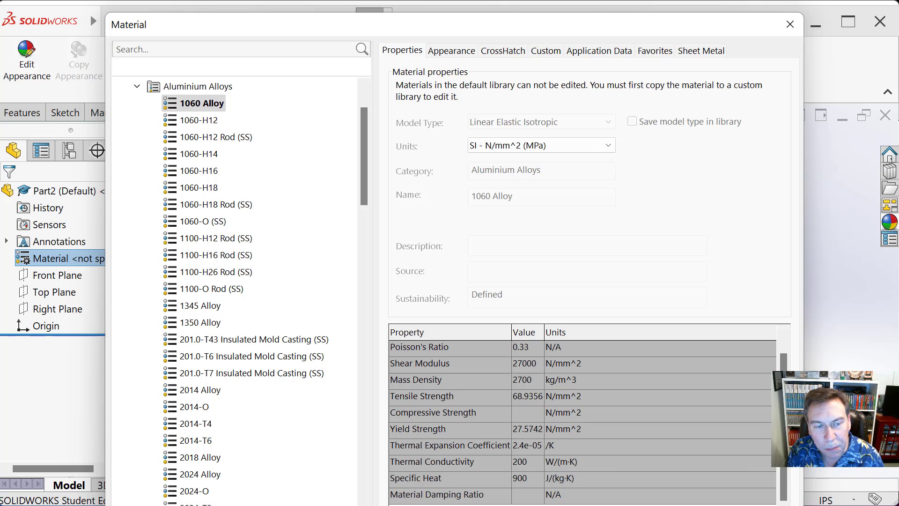
{"action": "left_click_drag", "start_coordinate": [523, 27], "coordinate": [519, 0]}
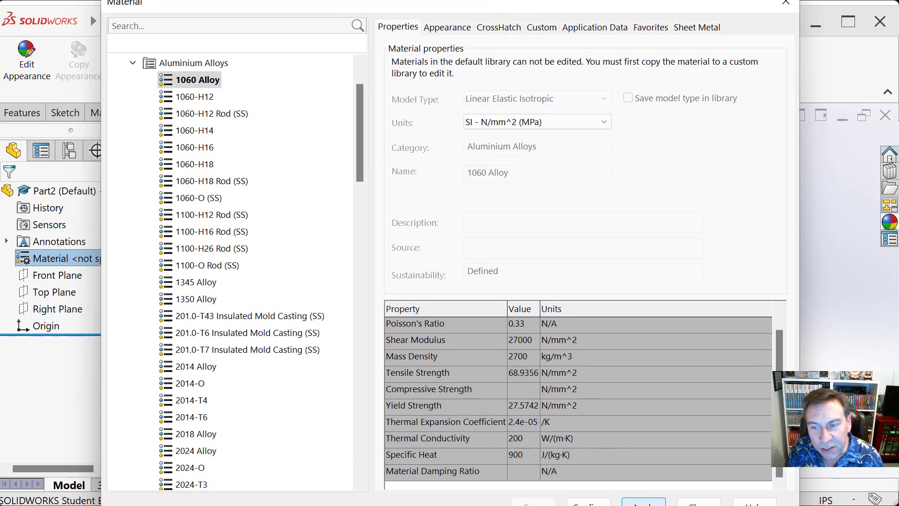
{"action": "left_click", "coordinate": [644, 500]}
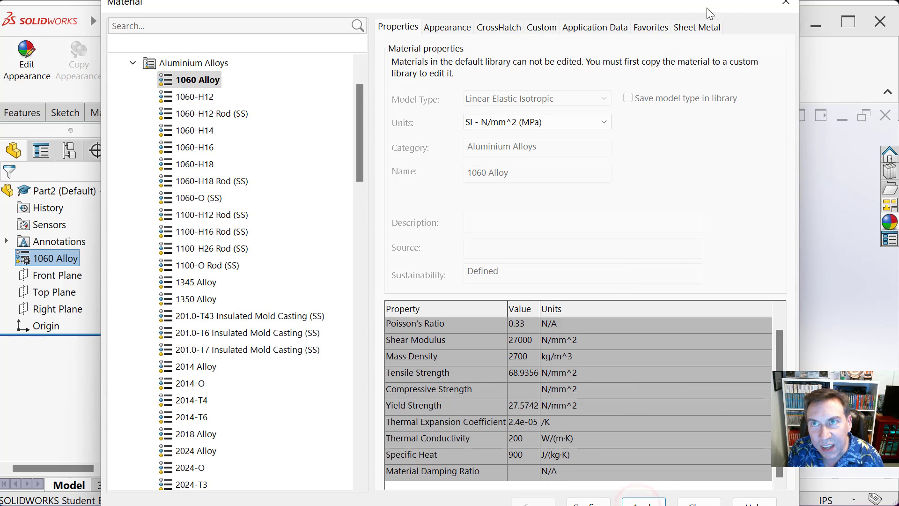
{"action": "left_click_drag", "start_coordinate": [707, 7], "coordinate": [706, 70]}
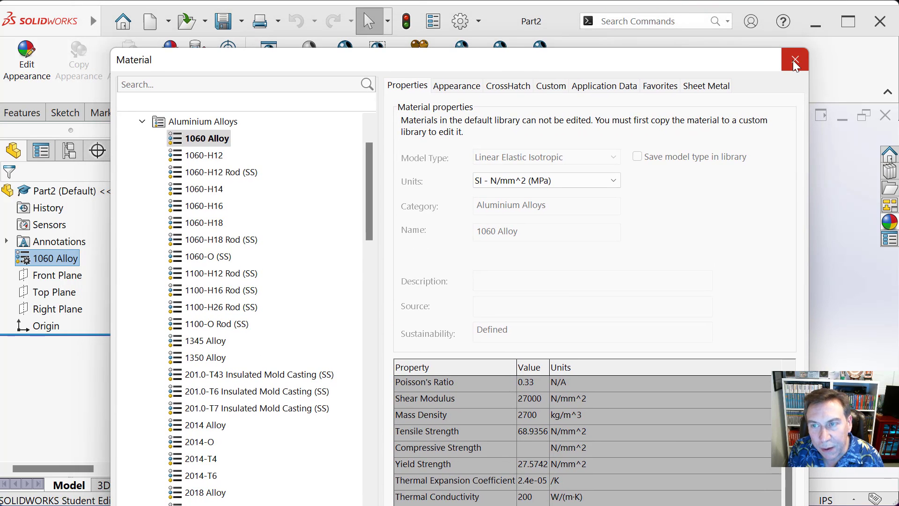
{"action": "left_click", "coordinate": [795, 60]}
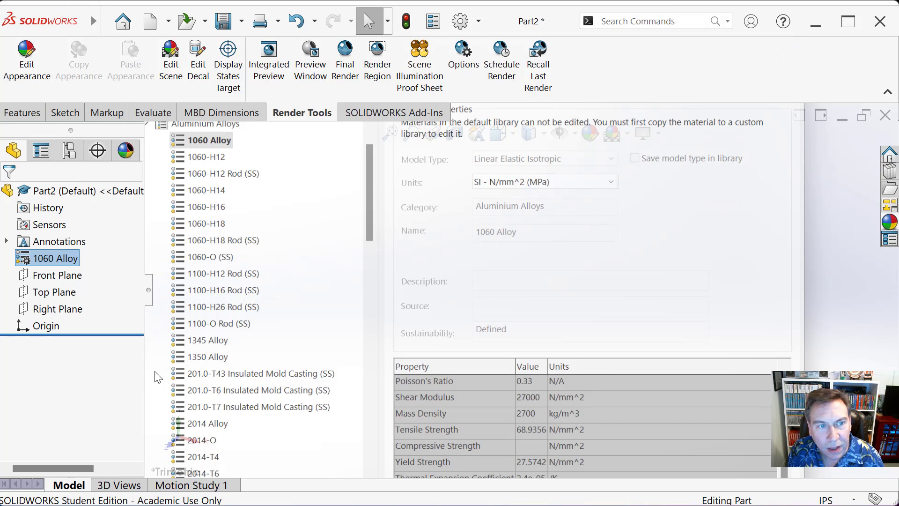
{"action": "left_click", "coordinate": [85, 389]}
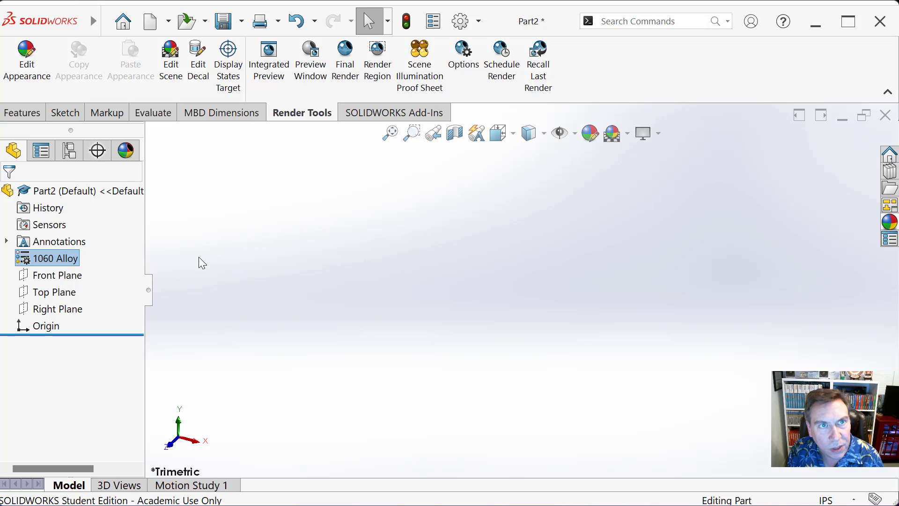
Step: Start a new 2D sketch on the Front Plane
{"action": "left_click", "coordinate": [42, 280]}
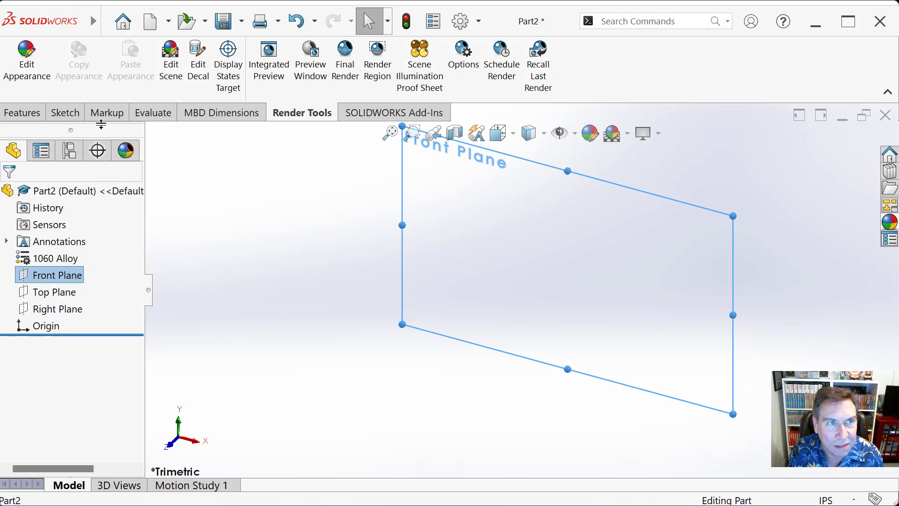
{"action": "left_click", "coordinate": [68, 117]}
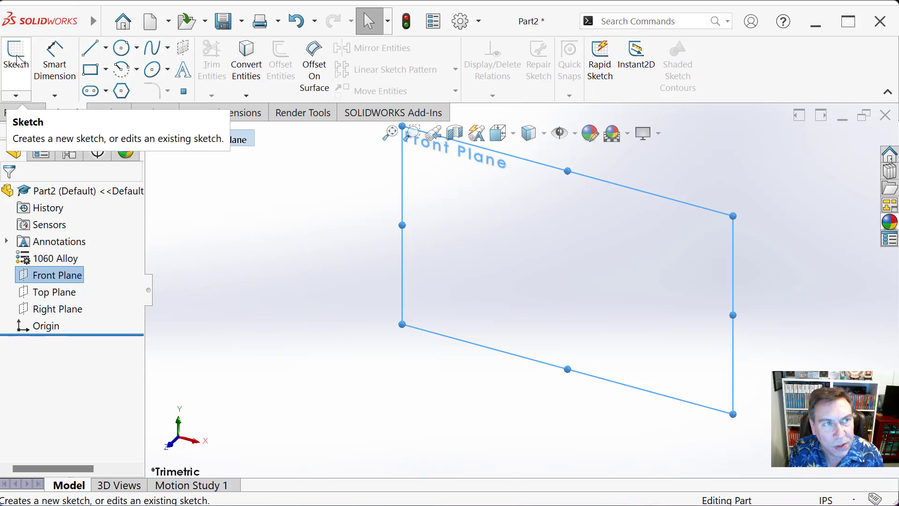
{"action": "left_click", "coordinate": [16, 96]}
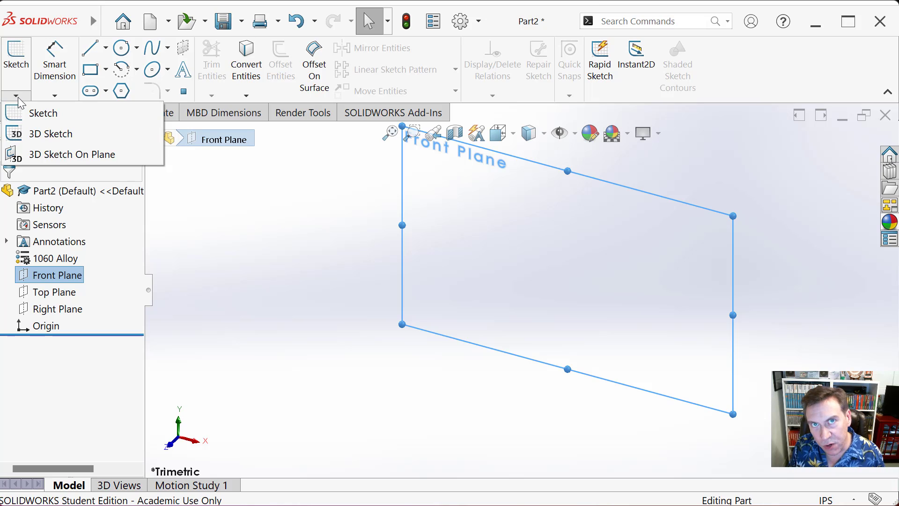
{"action": "left_click", "coordinate": [35, 117]}
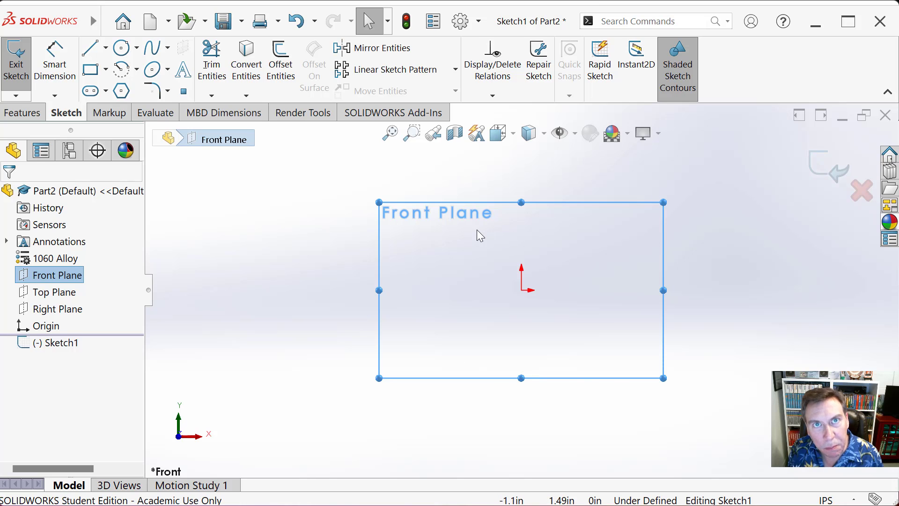
Step: Sketch a corner rectangle about 2.48 in wide and 2.73 in high, extending up and right from the origin
{"action": "left_click", "coordinate": [106, 71]}
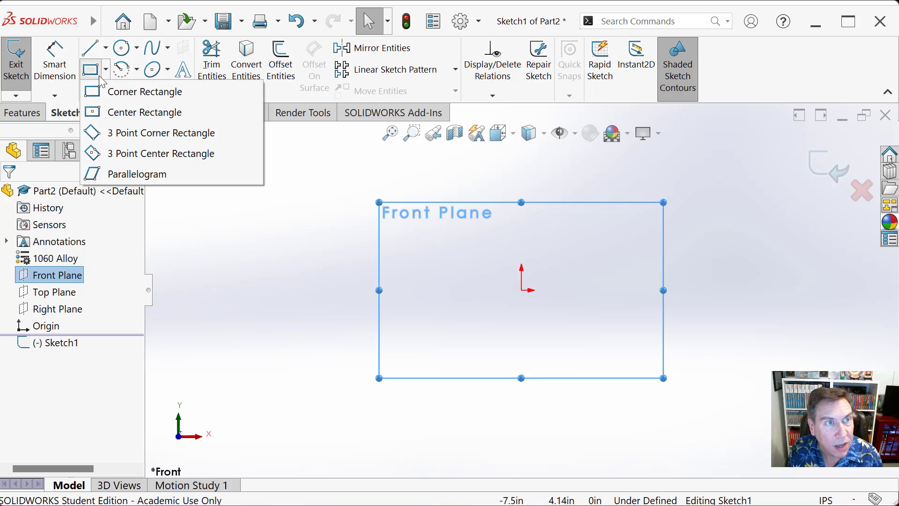
{"action": "left_click", "coordinate": [98, 93]}
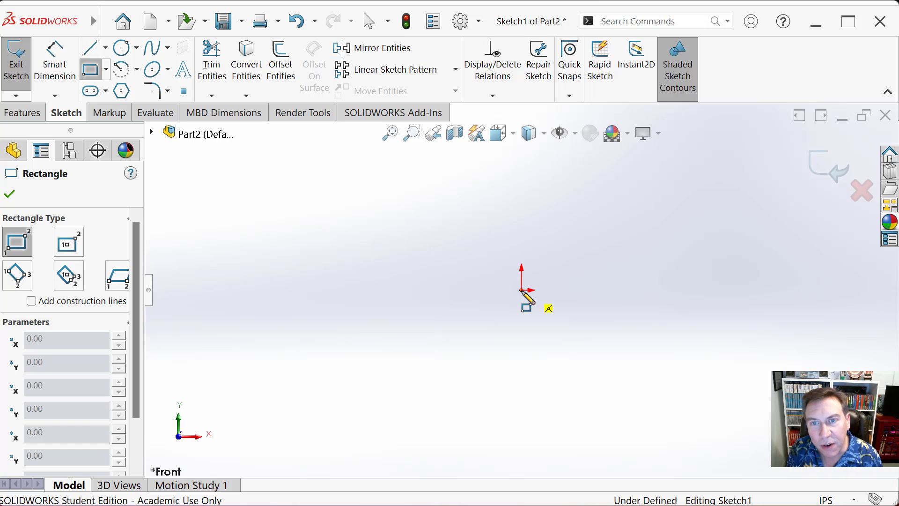
{"action": "left_click", "coordinate": [521, 290]}
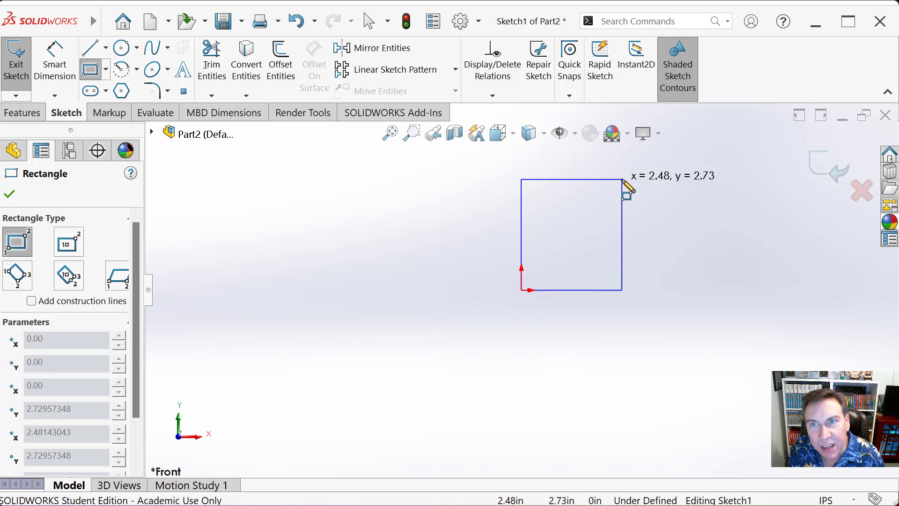
{"action": "left_click", "coordinate": [623, 180]}
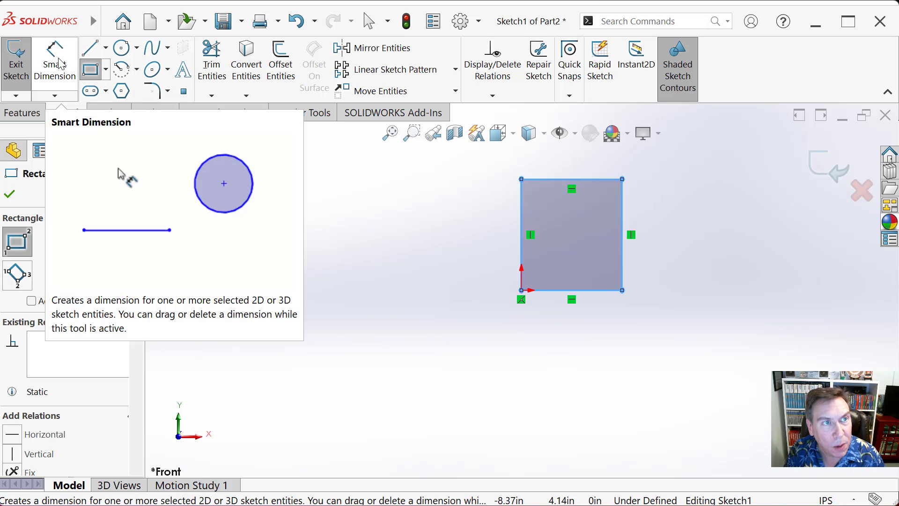
Step: Add a Smart Dimension to the rectangle's left vertical edge and set its length to 5 in
{"action": "left_click", "coordinate": [55, 96]}
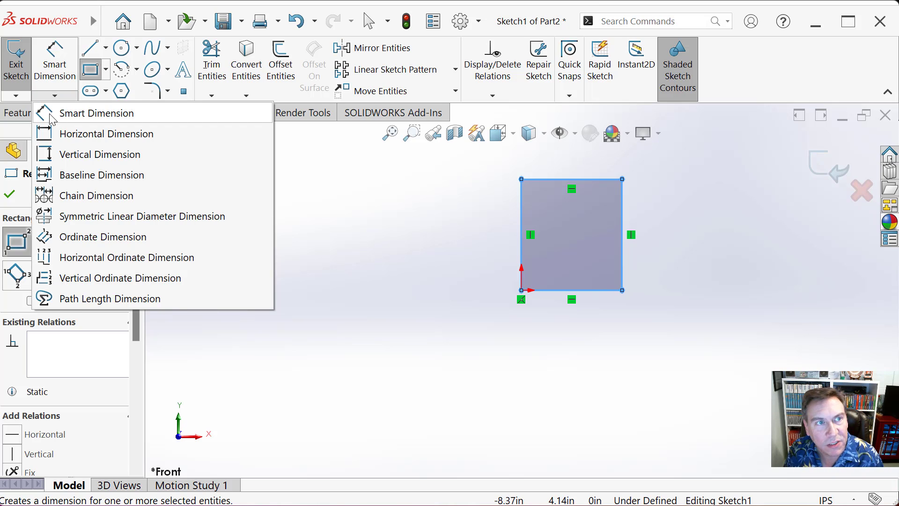
{"action": "left_click", "coordinate": [52, 117]}
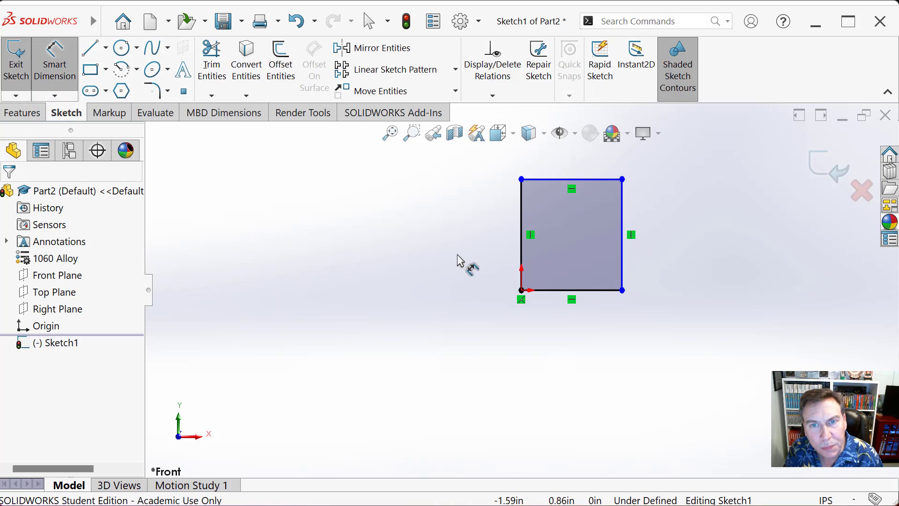
{"action": "left_click", "coordinate": [522, 202]}
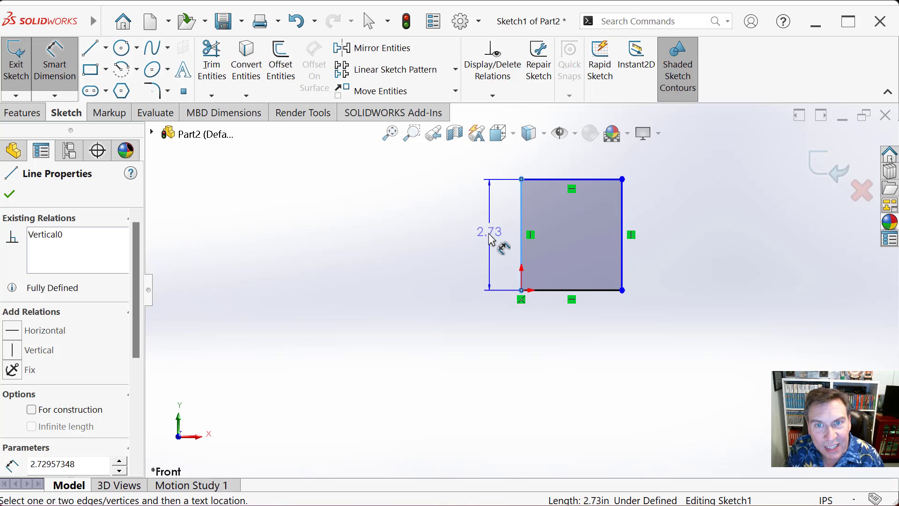
{"action": "left_click", "coordinate": [493, 239]}
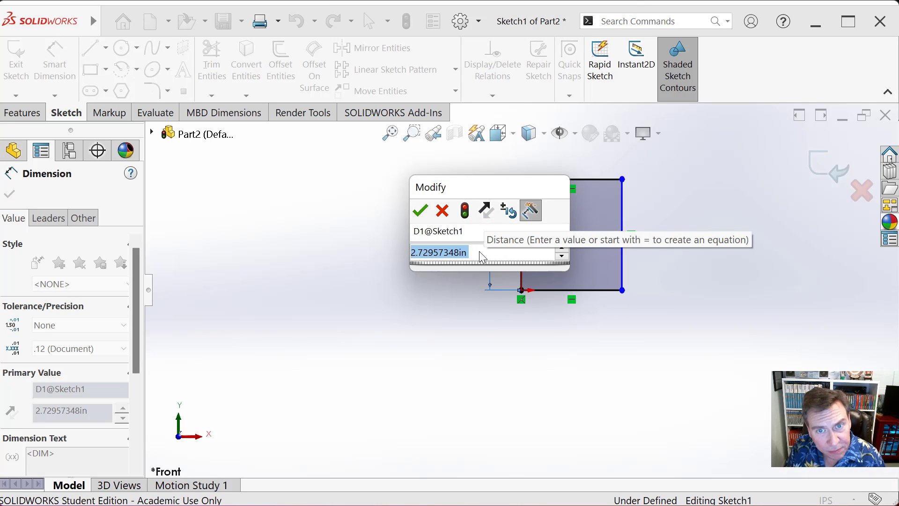
{"action": "left_click", "coordinate": [470, 253]}
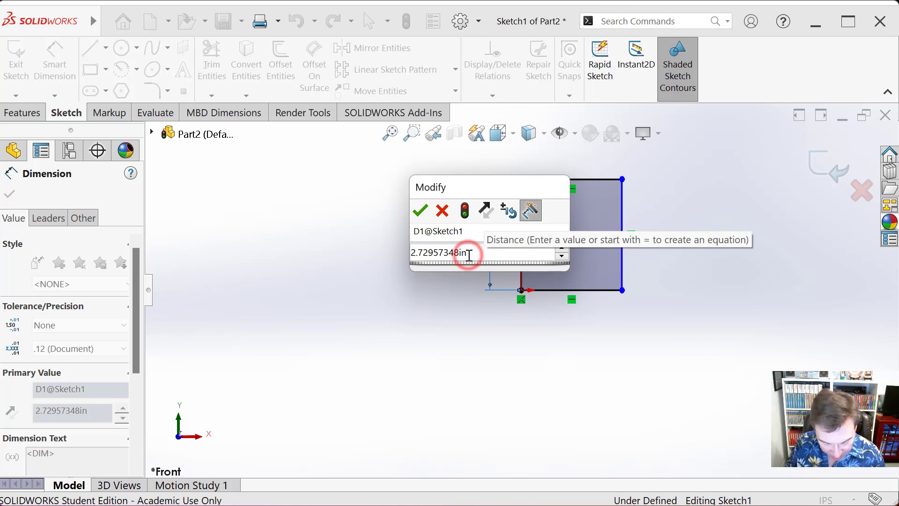
{"action": "key", "text": "BackSpace"}
{"action": "key", "text": "BackSpace"}
{"action": "key", "text": "BackSpace"}
{"action": "key", "text": "BackSpace"}
{"action": "key", "text": "BackSpace"}
{"action": "key", "text": "BackSpace"}
{"action": "key", "text": "BackSpace"}
{"action": "key", "text": "BackSpace"}
{"action": "key", "text": "BackSpace"}
{"action": "key", "text": "BackSpace"}
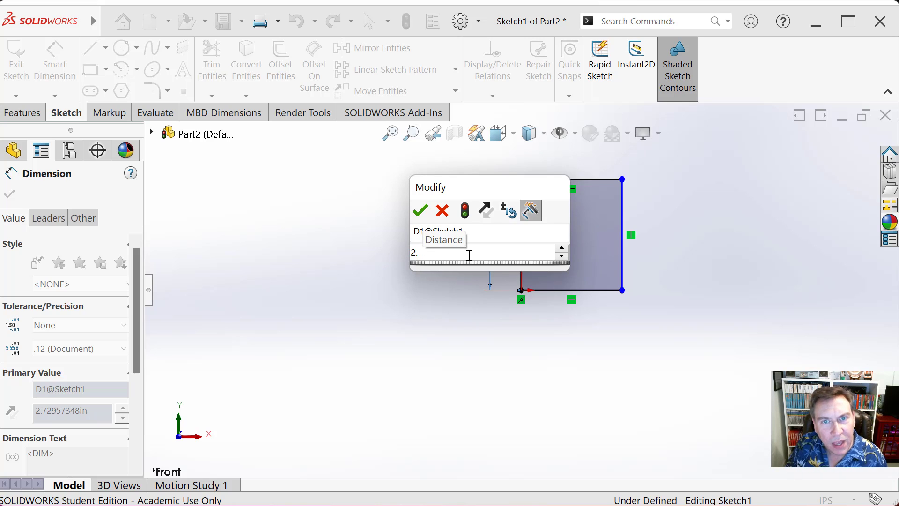
{"action": "key", "text": "BackSpace"}
{"action": "key", "text": "BackSpace"}
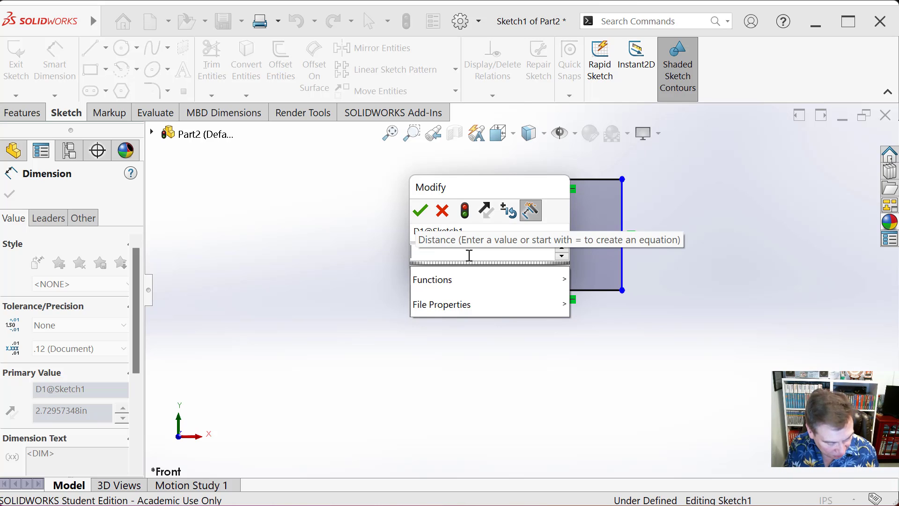
{"action": "type", "text": "5"}
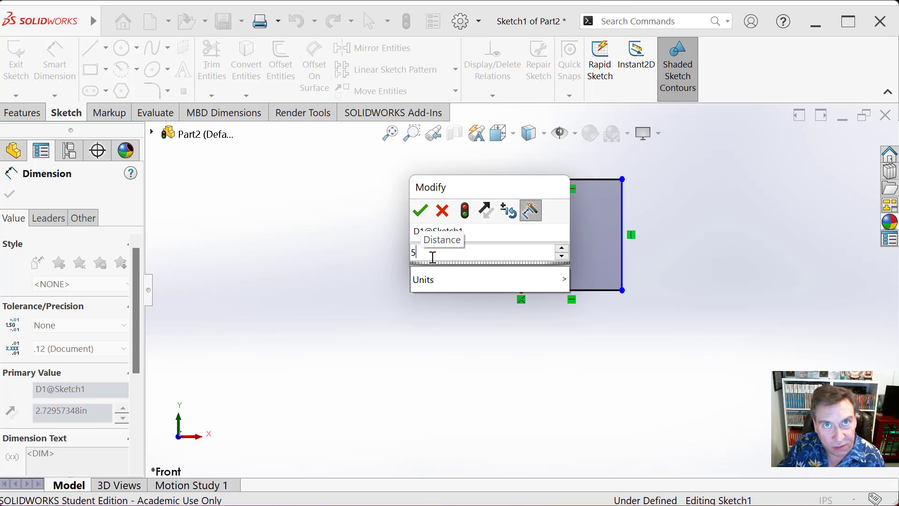
{"action": "left_click", "coordinate": [421, 212]}
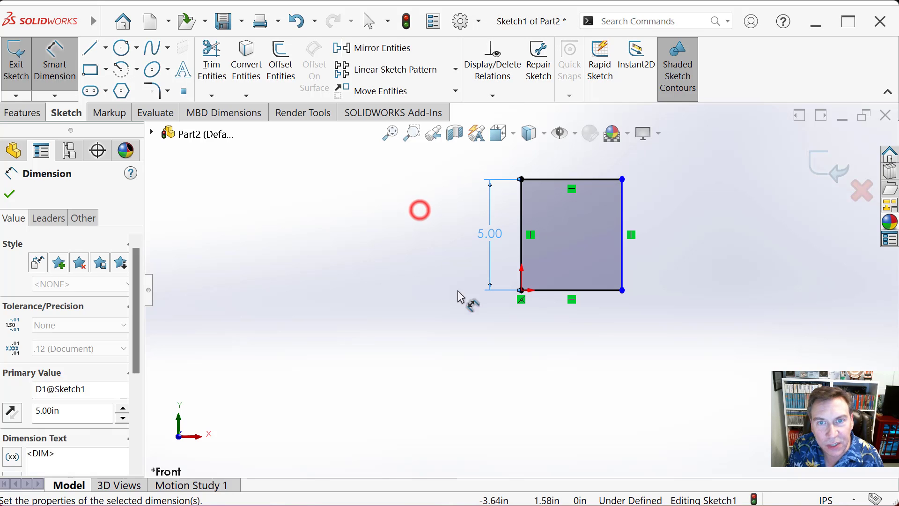
Step: Dimension the rectangle's bottom edge below the profile and set its length to 3 in
{"action": "left_click", "coordinate": [554, 298]}
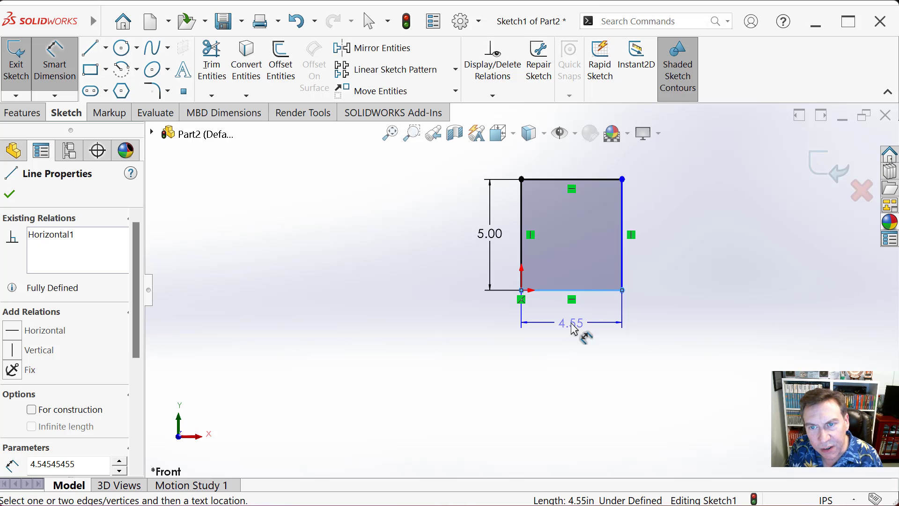
{"action": "left_click", "coordinate": [571, 323]}
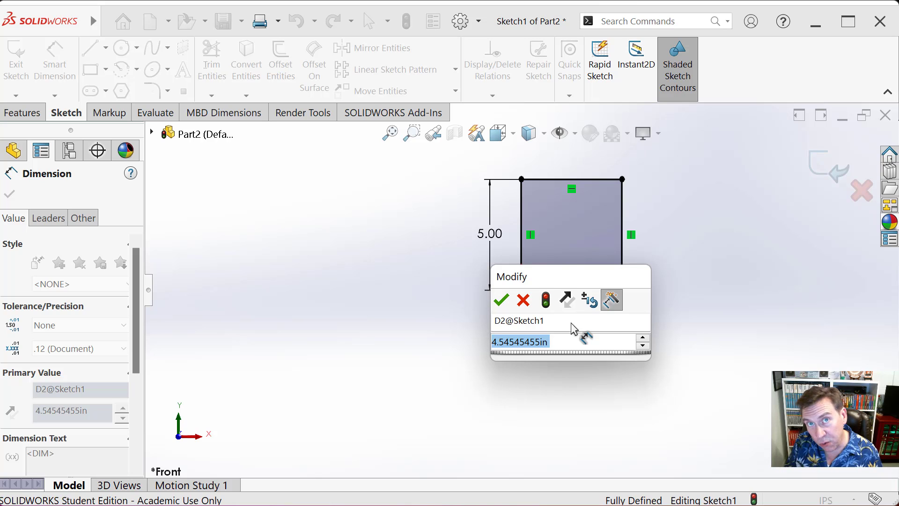
{"action": "type", "text": "3"}
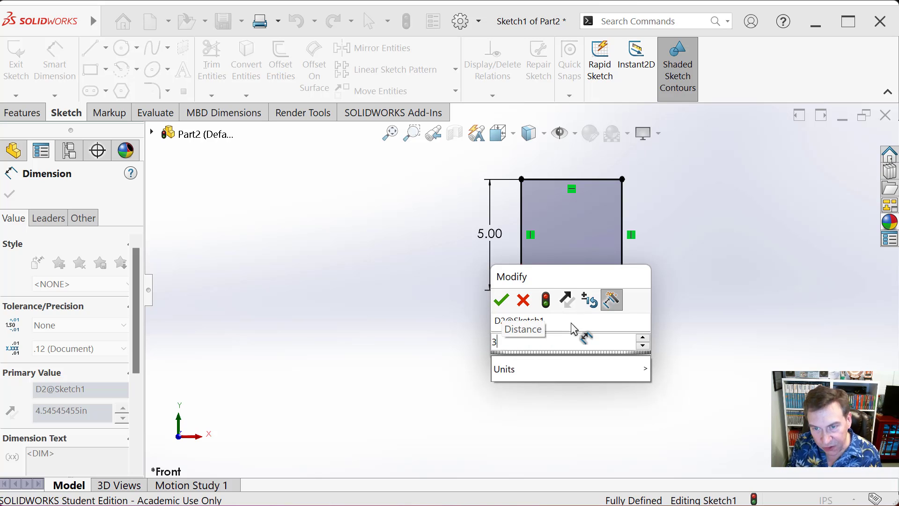
{"action": "left_click", "coordinate": [502, 301]}
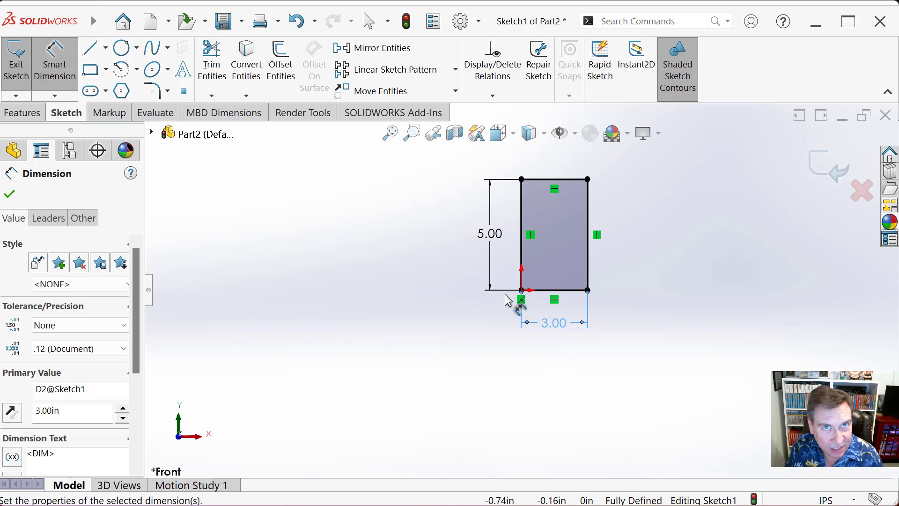
{"action": "left_click", "coordinate": [488, 329]}
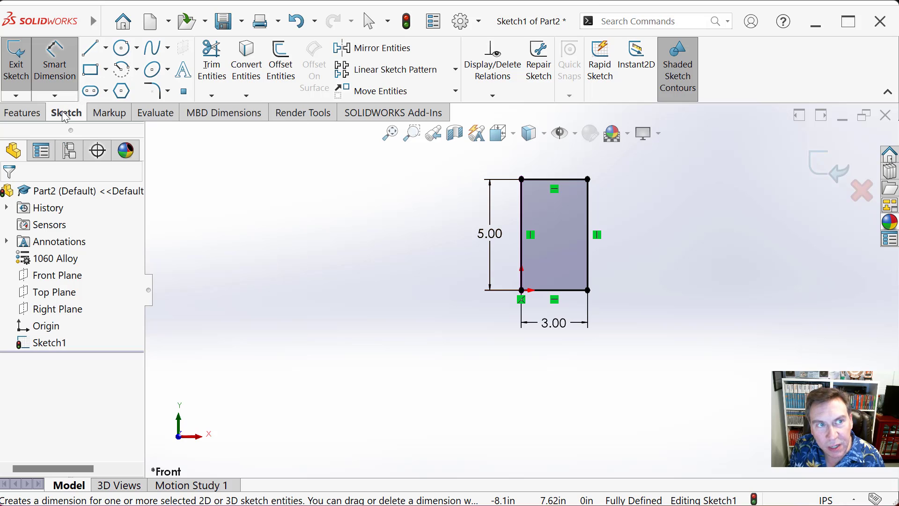
Step: Extrude the rectangle as a boss from the sketch plane with a Blind depth of 0.5 in
{"action": "left_click", "coordinate": [21, 117]}
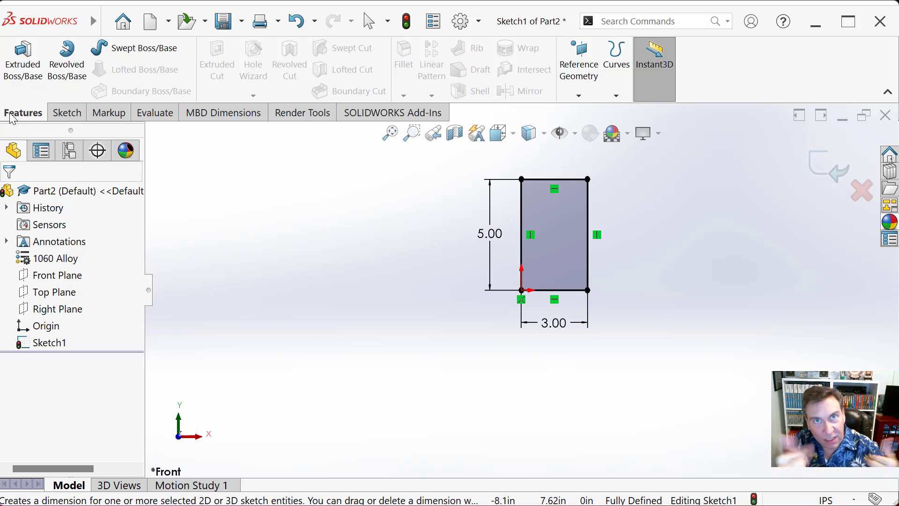
{"action": "left_click", "coordinate": [27, 82]}
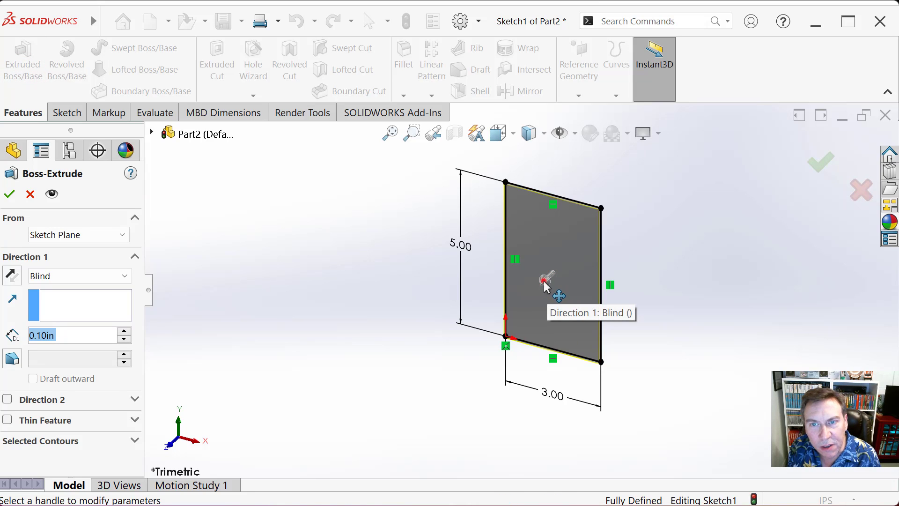
{"action": "mouse_move", "coordinate": [547, 287]}
{"action": "left_mouse_down"}
{"action": "mouse_move", "coordinate": [531, 298]}
{"action": "mouse_move", "coordinate": [542, 281]}
{"action": "mouse_move", "coordinate": [526, 310]}
{"action": "mouse_move", "coordinate": [562, 261]}
{"action": "mouse_move", "coordinate": [543, 279]}
{"action": "left_mouse_up"}
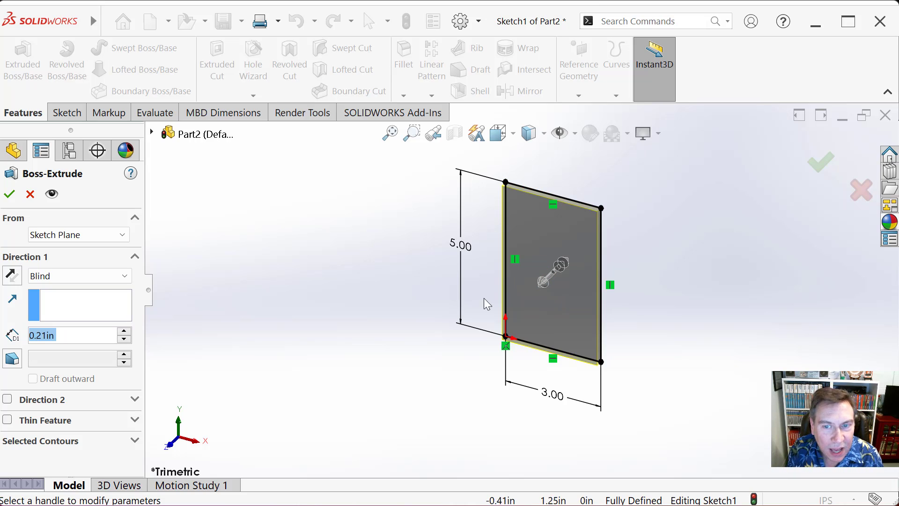
{"action": "left_click_drag", "start_coordinate": [545, 280], "coordinate": [511, 320]}
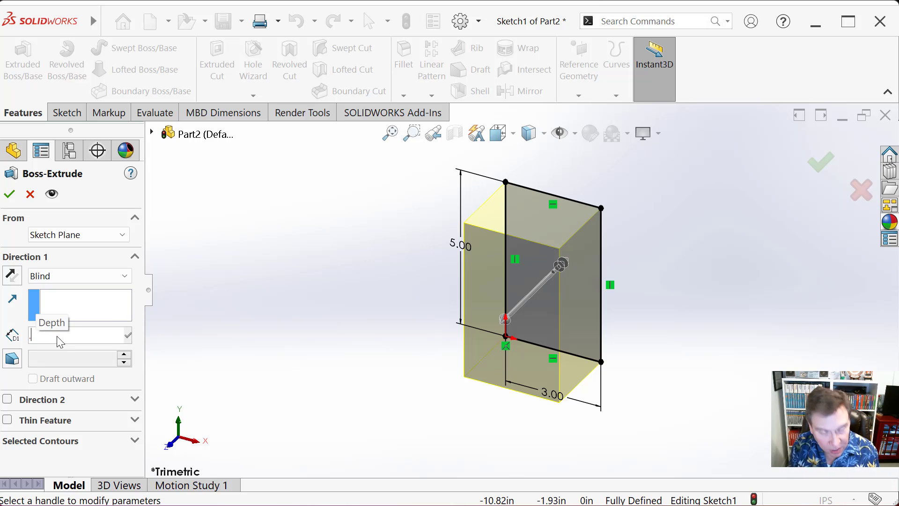
{"action": "type", "text": ".5"}
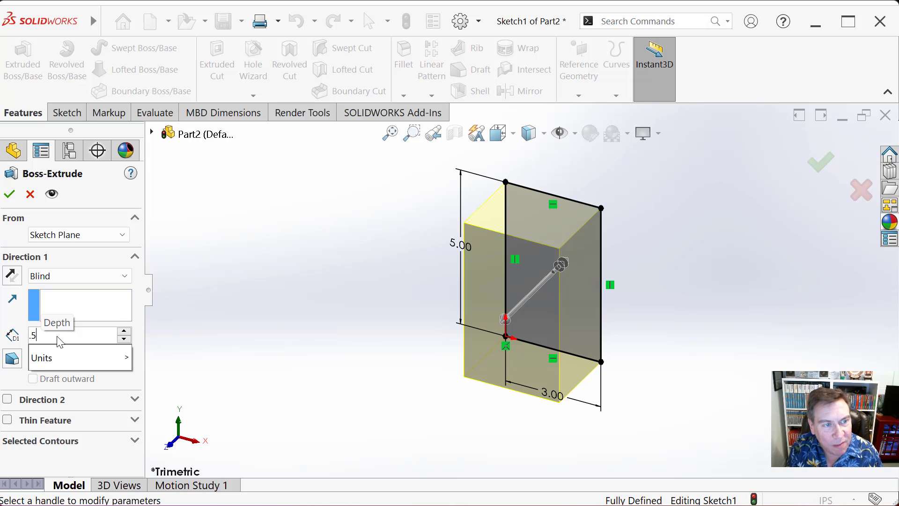
{"action": "key", "text": "Return"}
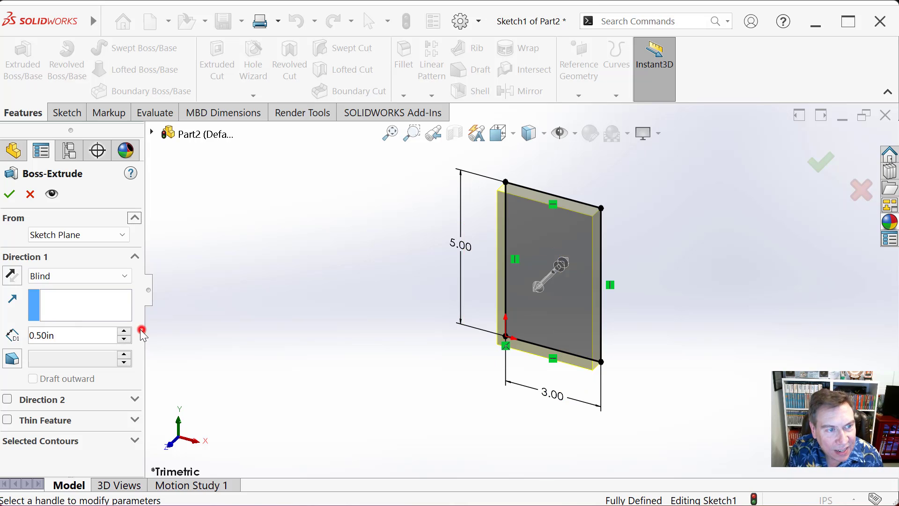
{"action": "left_click", "coordinate": [140, 330]}
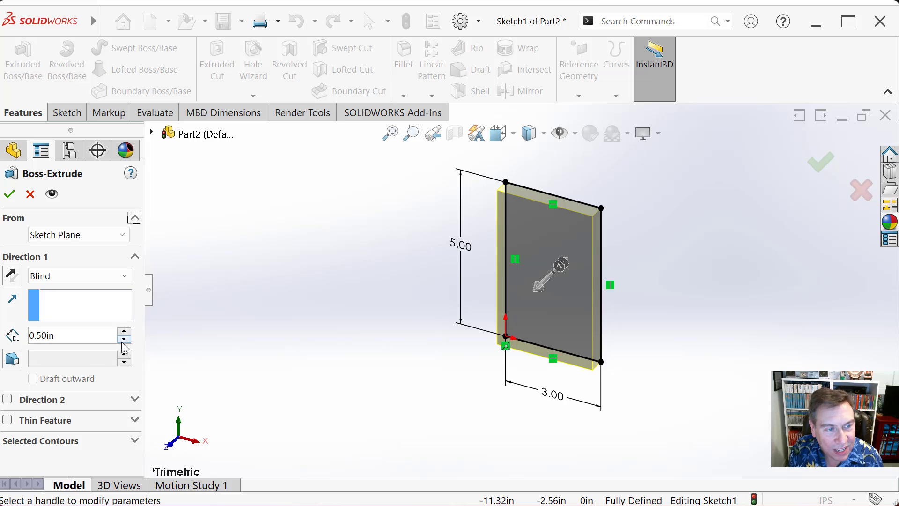
{"action": "left_click", "coordinate": [10, 196]}
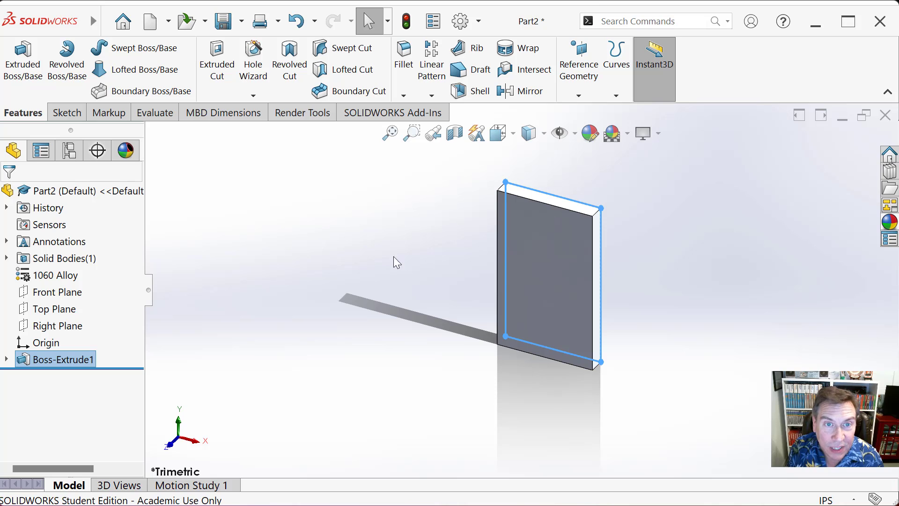
{"action": "left_click", "coordinate": [364, 233]}
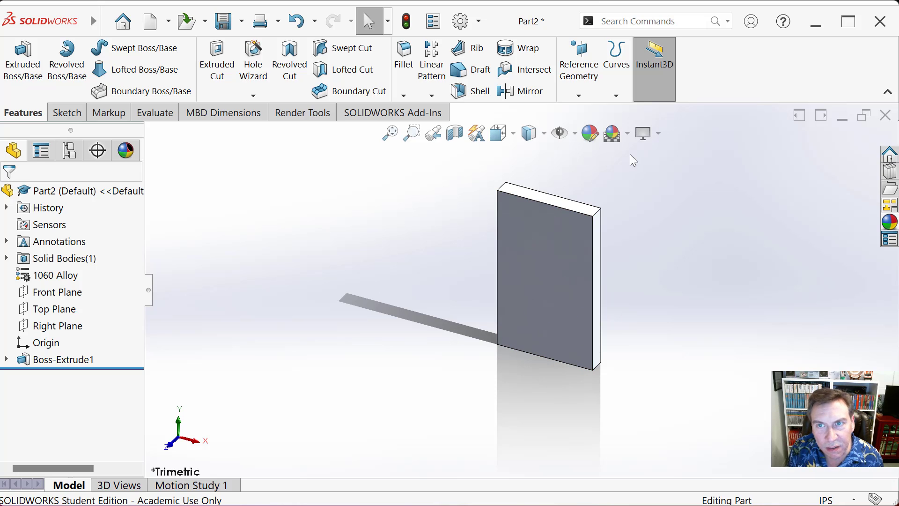
Step: Turn RealView Graphics off and back on to compare how the extruded plate is displayed
{"action": "left_click", "coordinate": [659, 134]}
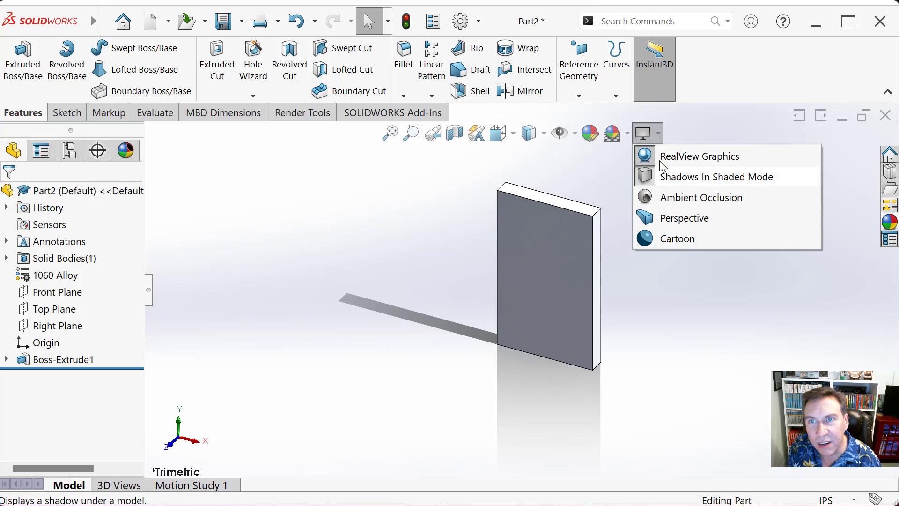
{"action": "left_click", "coordinate": [649, 156]}
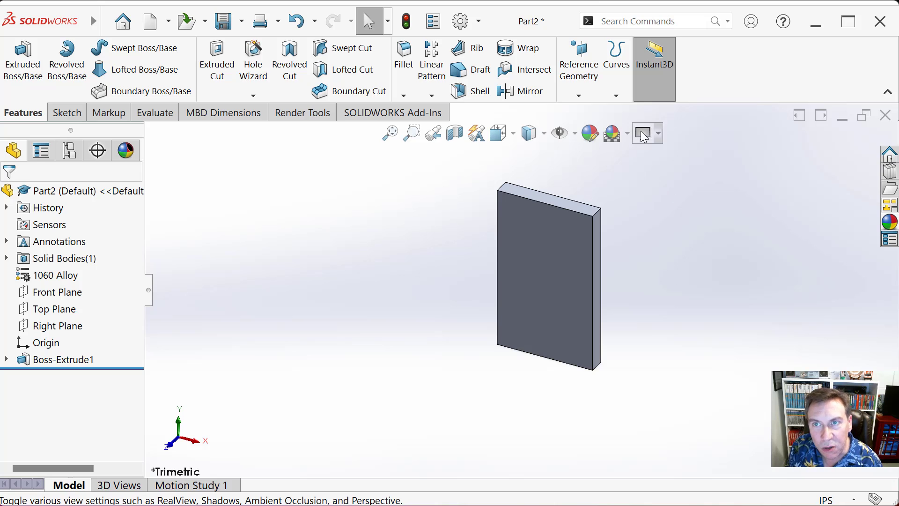
{"action": "left_click", "coordinate": [658, 134]}
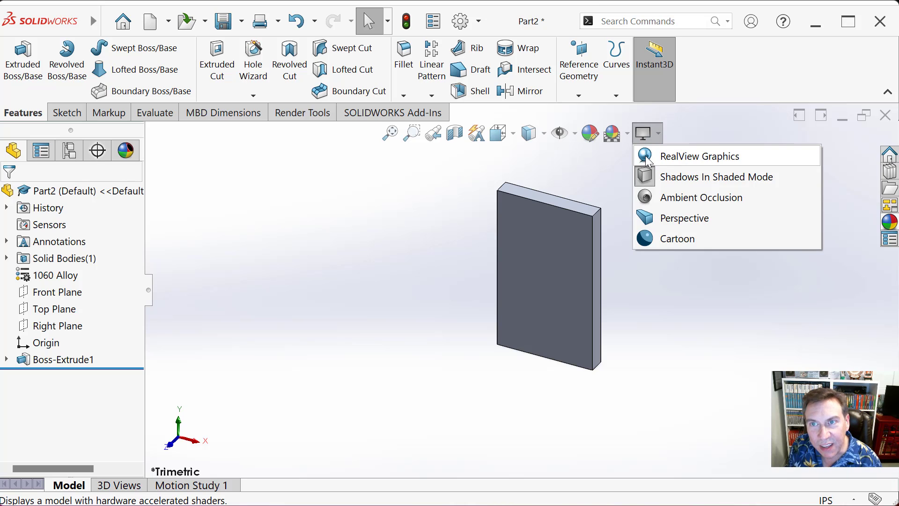
{"action": "left_click", "coordinate": [648, 159]}
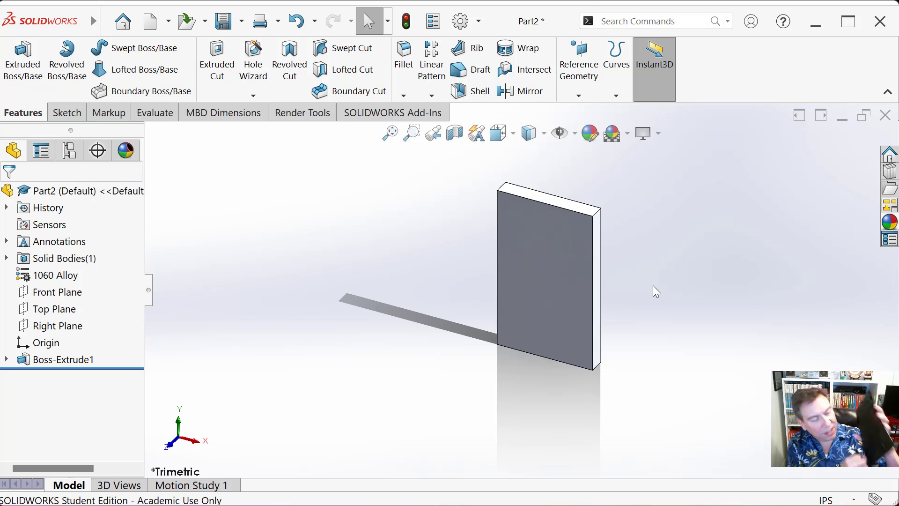
Step: Rotate the extruded plate in fixed increments back and forth to view it from the other side
{"action": "key", "text": "Right"}
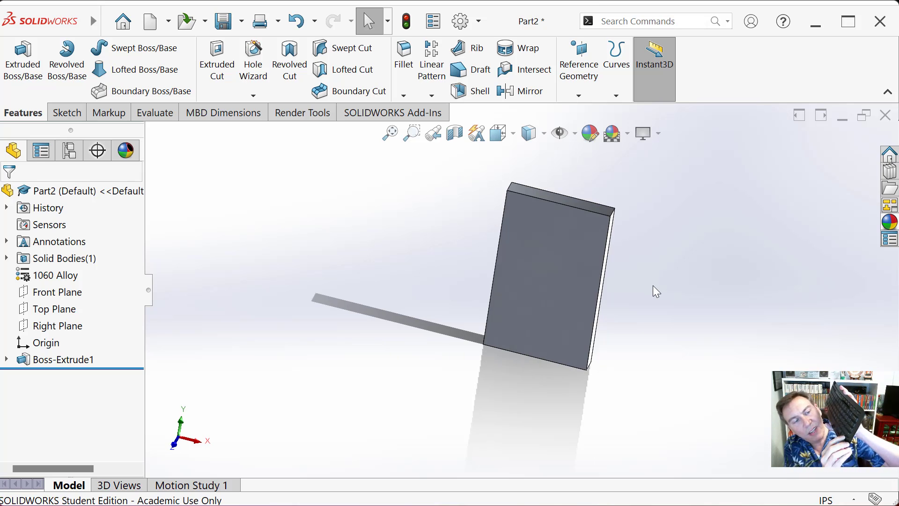
{"action": "key", "text": "Left"}
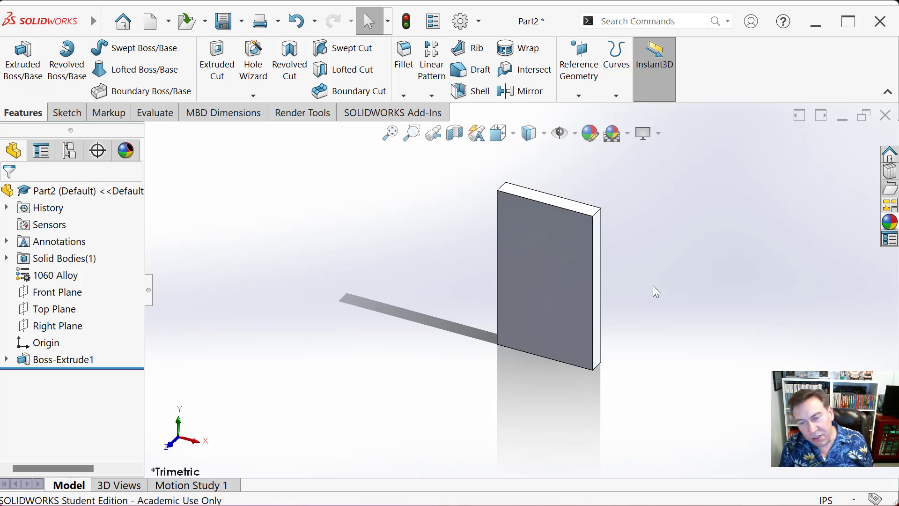
{"action": "key", "text": "Right"}
{"action": "key", "text": "Right"}
{"action": "key", "text": "Right"}
{"action": "key", "text": "Right"}
{"action": "key", "text": "Right"}
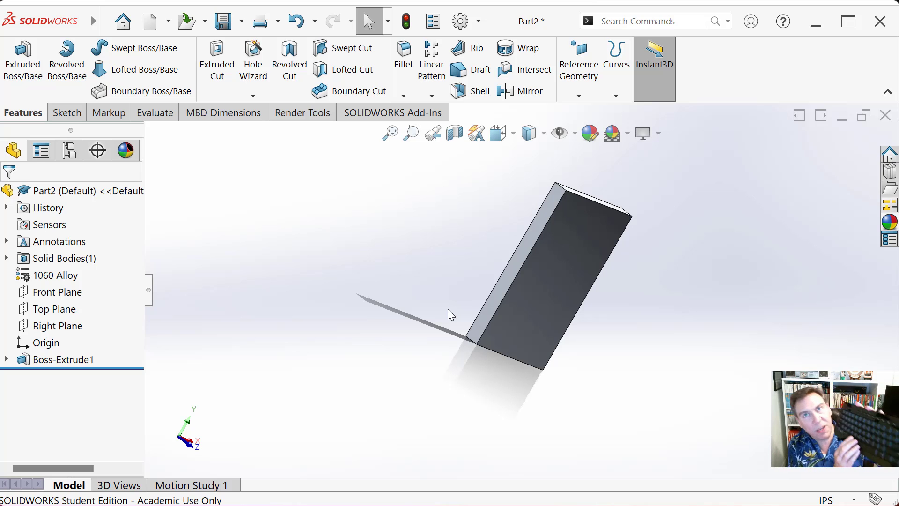
Step: Orient the plate to the standard Isometric view, chosen from the isometric, dimetric and trimetric options
{"action": "key", "text": "space"}
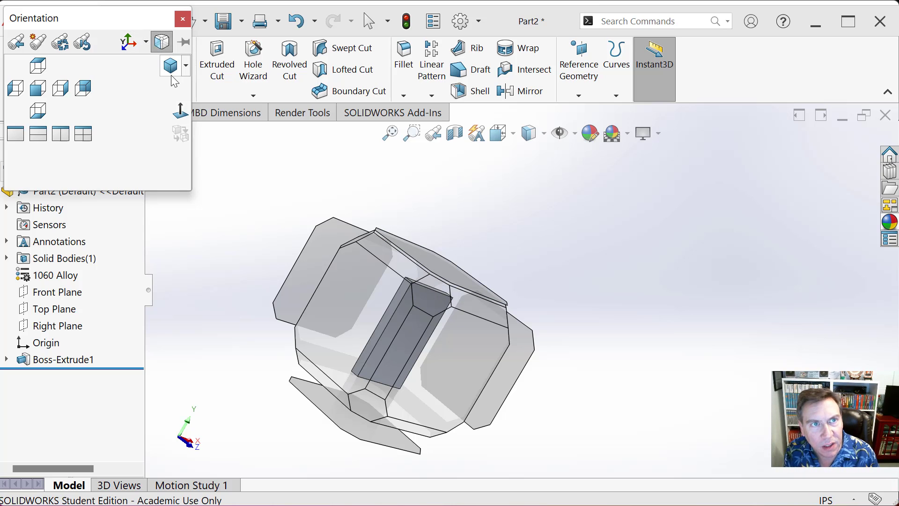
{"action": "left_click", "coordinate": [162, 43]}
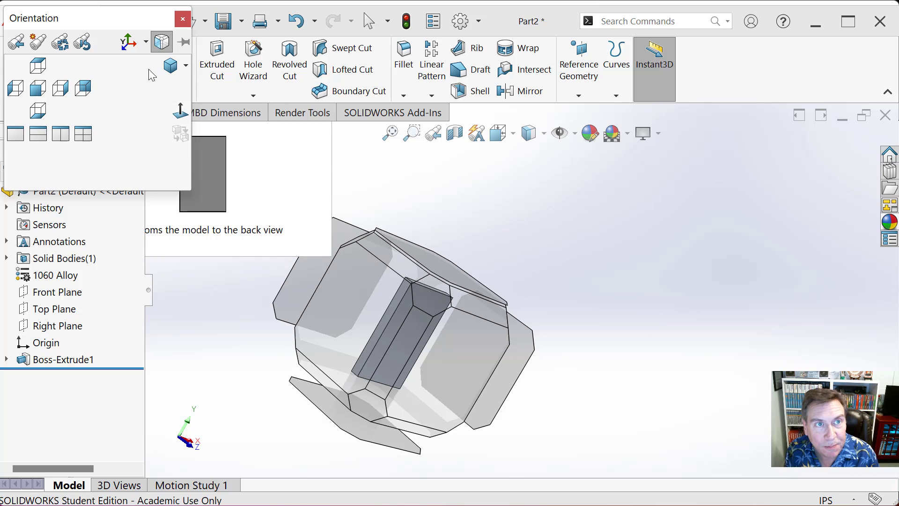
{"action": "left_click", "coordinate": [187, 69]}
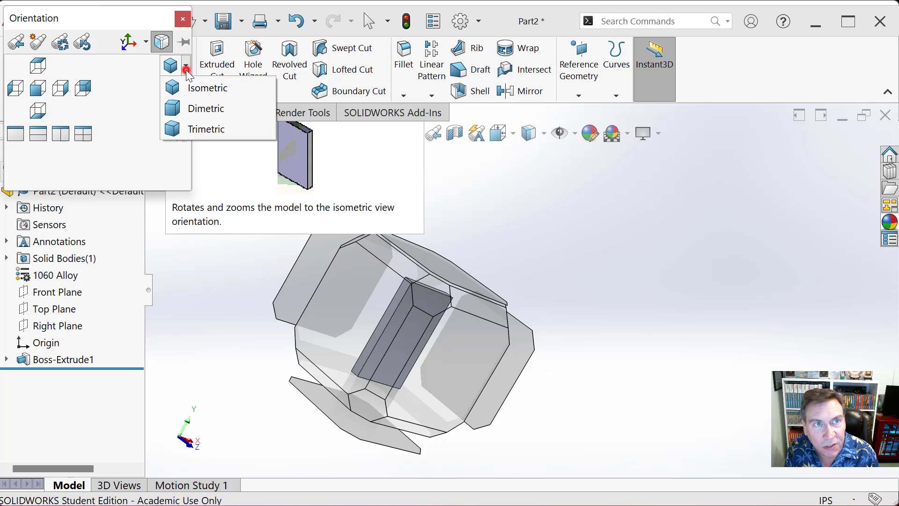
{"action": "left_click", "coordinate": [177, 95]}
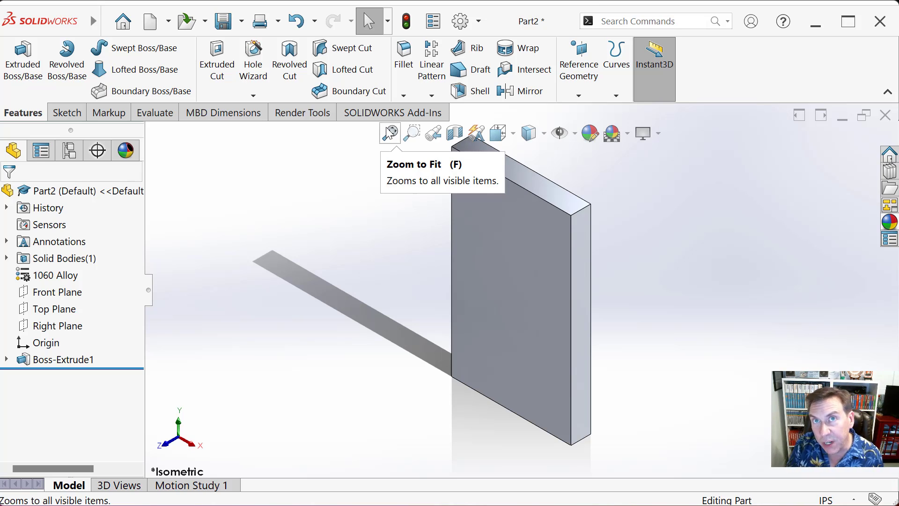
Step: Fit the whole plate in view, zoom to an area around its lower corner, and restore the previous view
{"action": "left_click", "coordinate": [374, 205]}
{"action": "scroll", "coordinate": [391, 227], "scroll_direction": "up", "scroll_amount": 6}
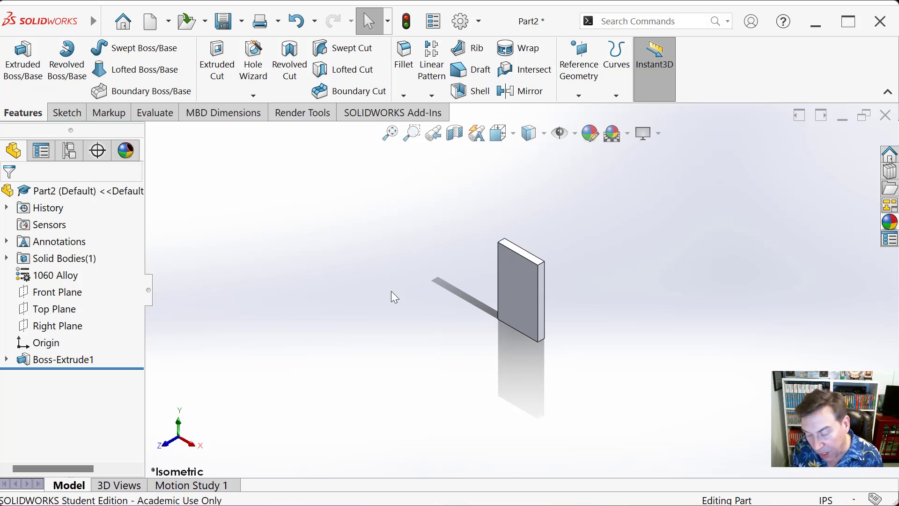
{"action": "left_click", "coordinate": [396, 139]}
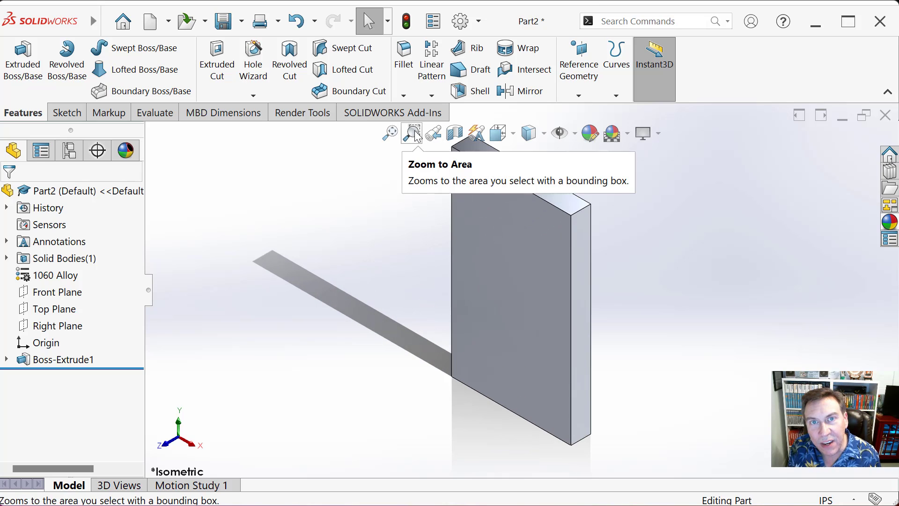
{"action": "left_click", "coordinate": [418, 136]}
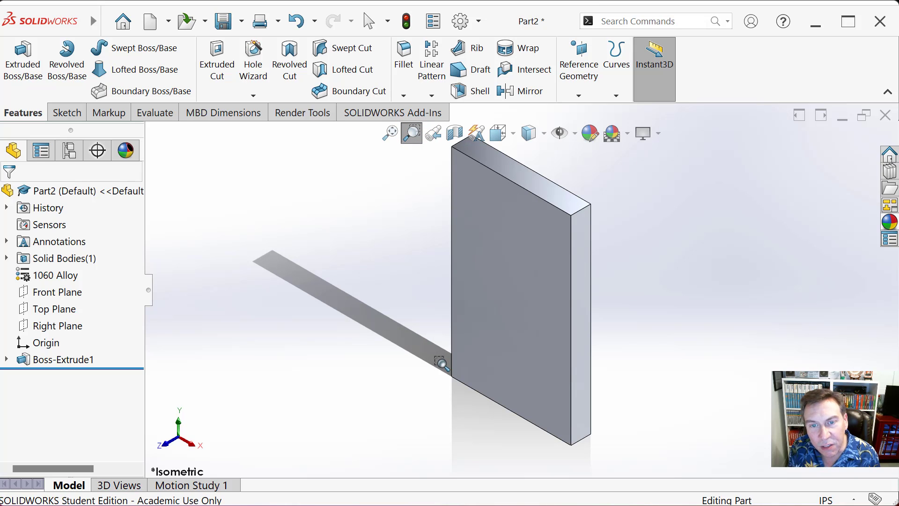
{"action": "left_click_drag", "start_coordinate": [442, 364], "coordinate": [483, 397]}
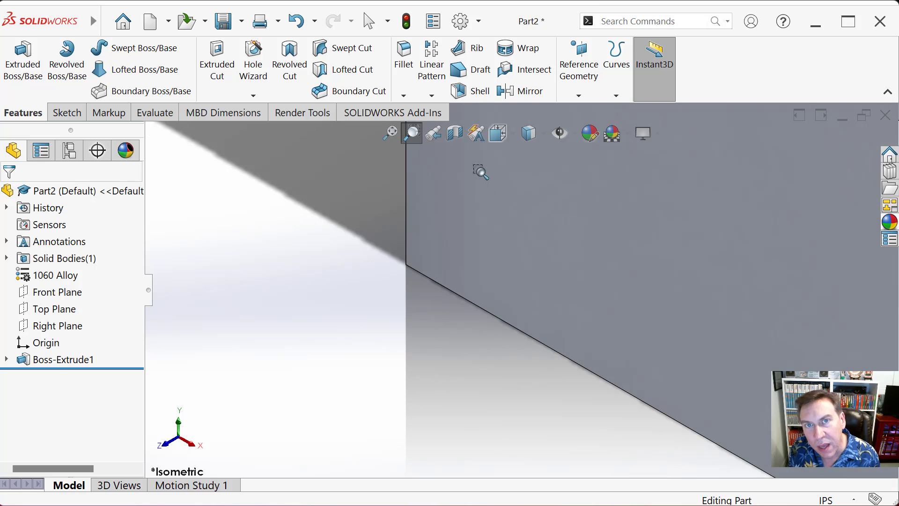
{"action": "left_click", "coordinate": [441, 139]}
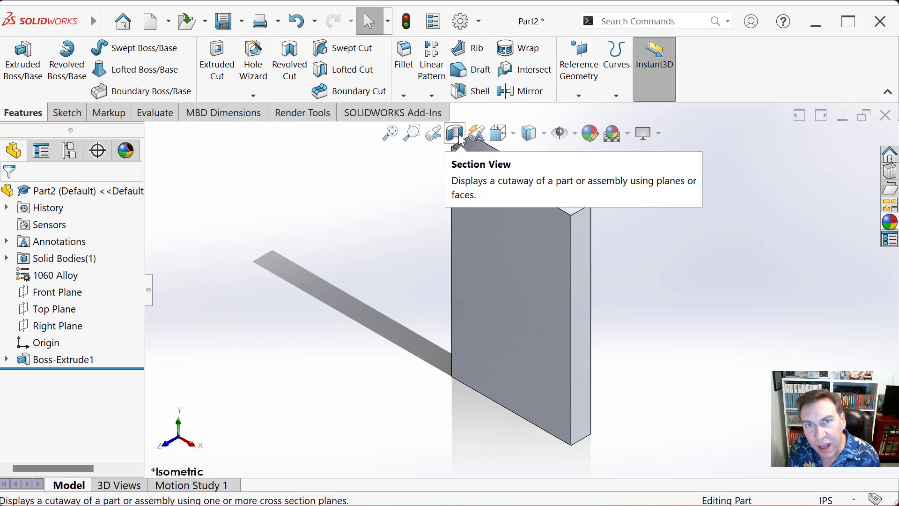
Step: Inspect the plate in a planar section view with the Front Plane section tilted about both axes, and turn the section off
{"action": "left_click", "coordinate": [459, 136]}
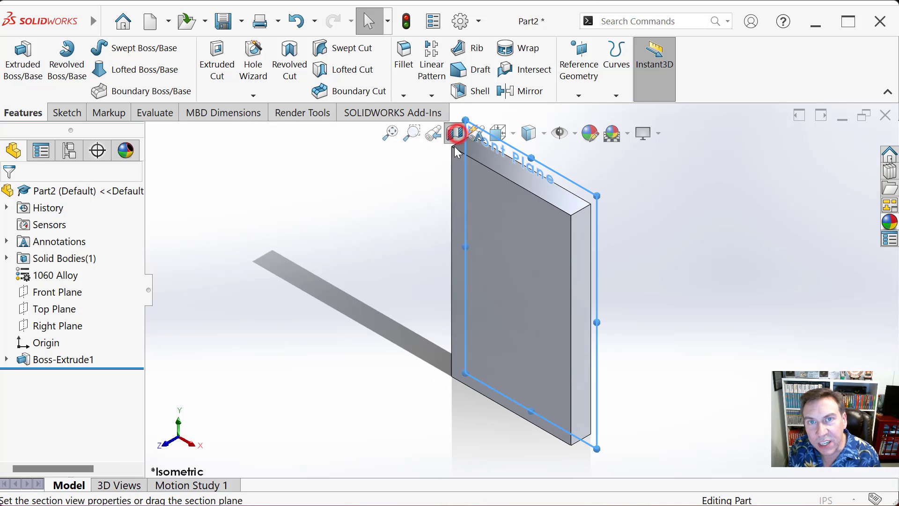
{"action": "mouse_move", "coordinate": [470, 318]}
{"action": "left_mouse_down"}
{"action": "mouse_move", "coordinate": [445, 337]}
{"action": "mouse_move", "coordinate": [463, 329]}
{"action": "left_mouse_up"}
{"action": "mouse_move", "coordinate": [516, 341]}
{"action": "left_mouse_down"}
{"action": "mouse_move", "coordinate": [537, 345]}
{"action": "mouse_move", "coordinate": [546, 331]}
{"action": "mouse_move", "coordinate": [527, 334]}
{"action": "left_mouse_up"}
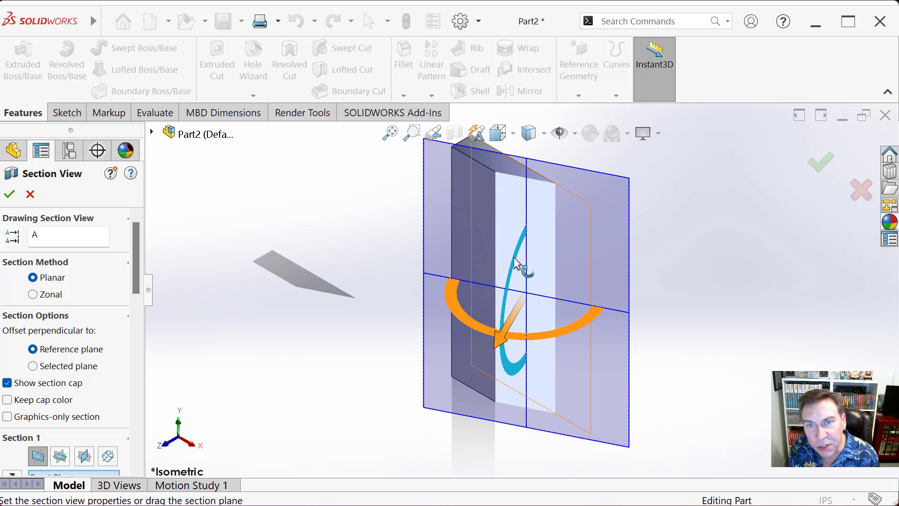
{"action": "left_click_drag", "start_coordinate": [513, 266], "coordinate": [509, 286]}
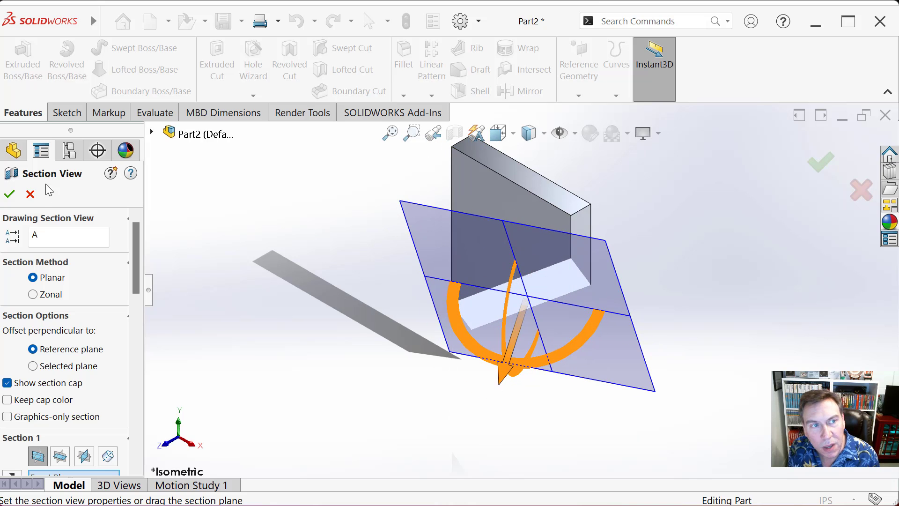
{"action": "left_click", "coordinate": [9, 194]}
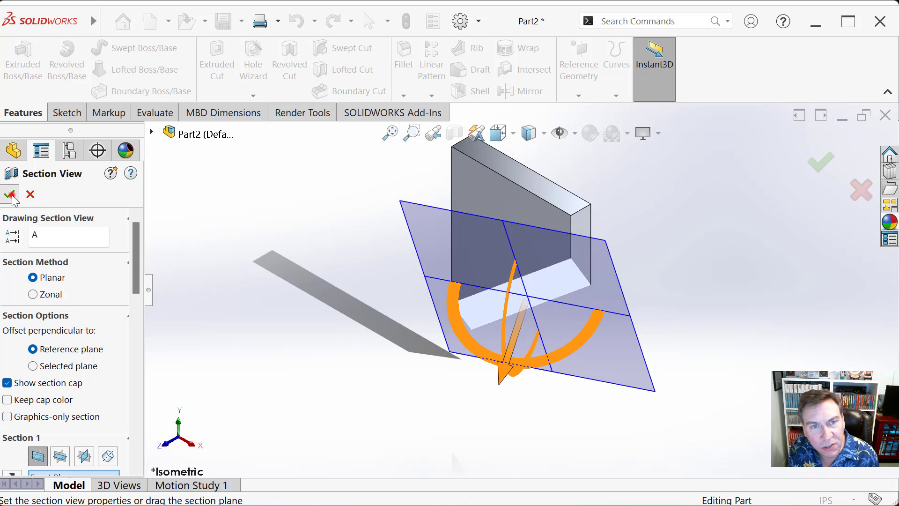
{"action": "middle_click_drag", "start_coordinate": [256, 267], "coordinate": [501, 236]}
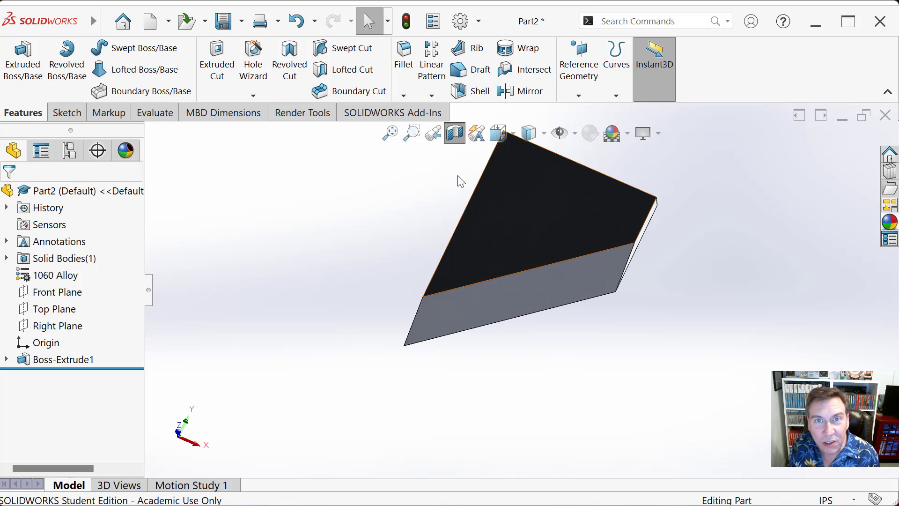
{"action": "left_click", "coordinate": [459, 134]}
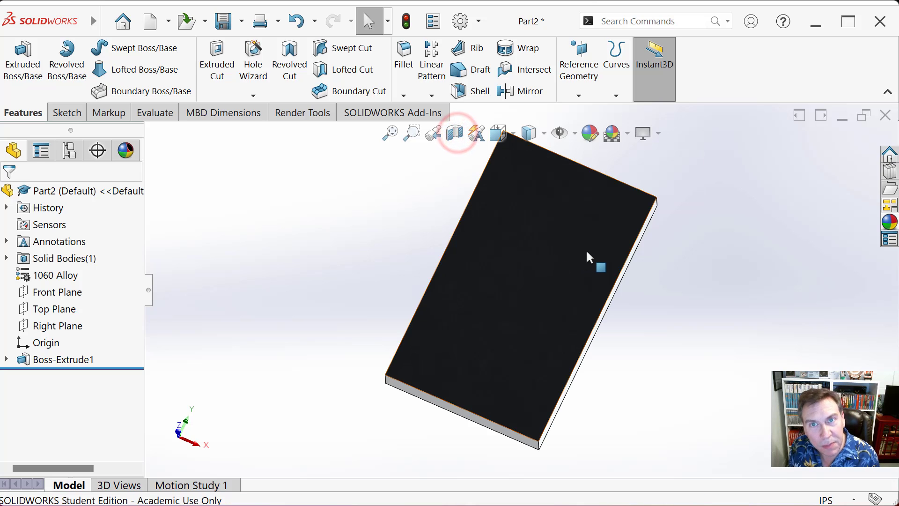
Step: Orient the view normal to the plate's narrow side face
{"action": "middle_click_drag", "start_coordinate": [602, 282], "coordinate": [558, 323]}
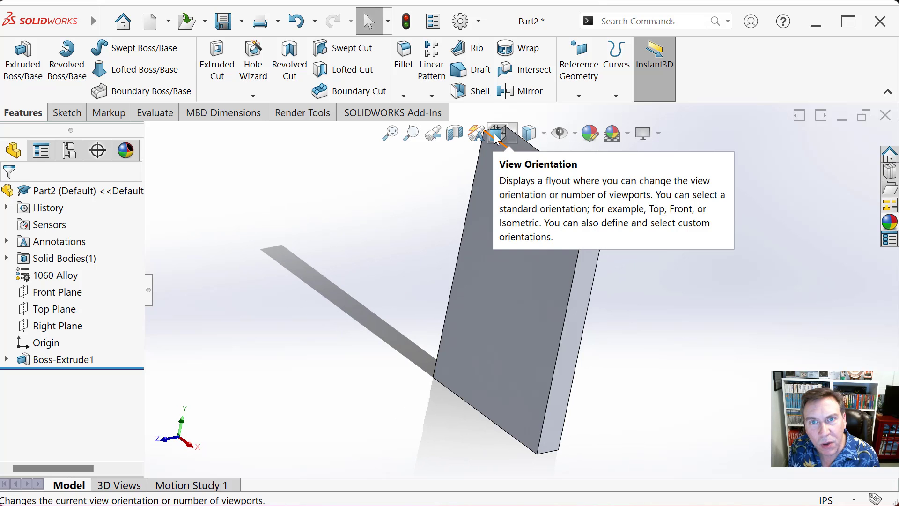
{"action": "left_click", "coordinate": [513, 136]}
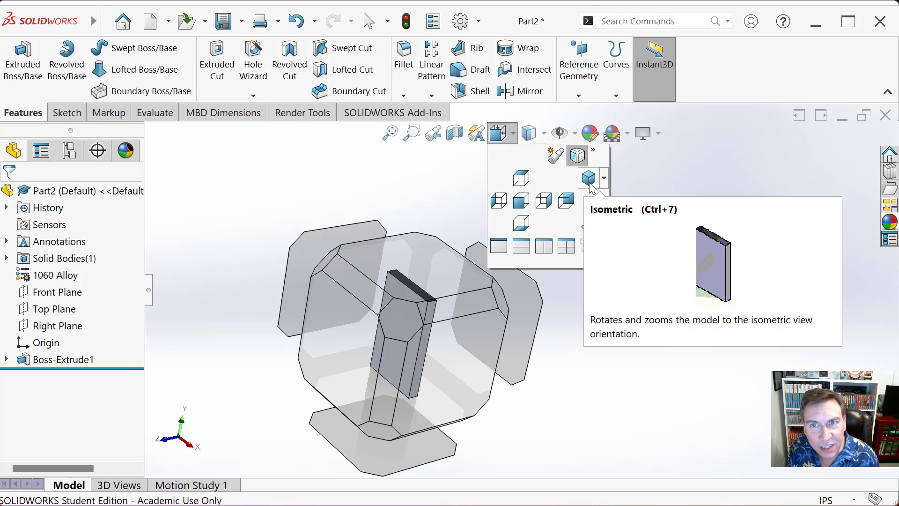
{"action": "left_click", "coordinate": [524, 423]}
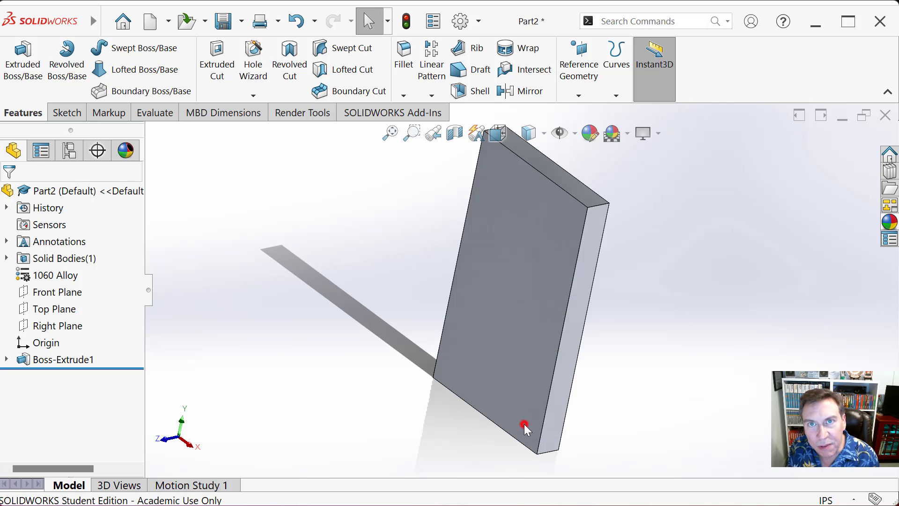
{"action": "left_click", "coordinate": [582, 295]}
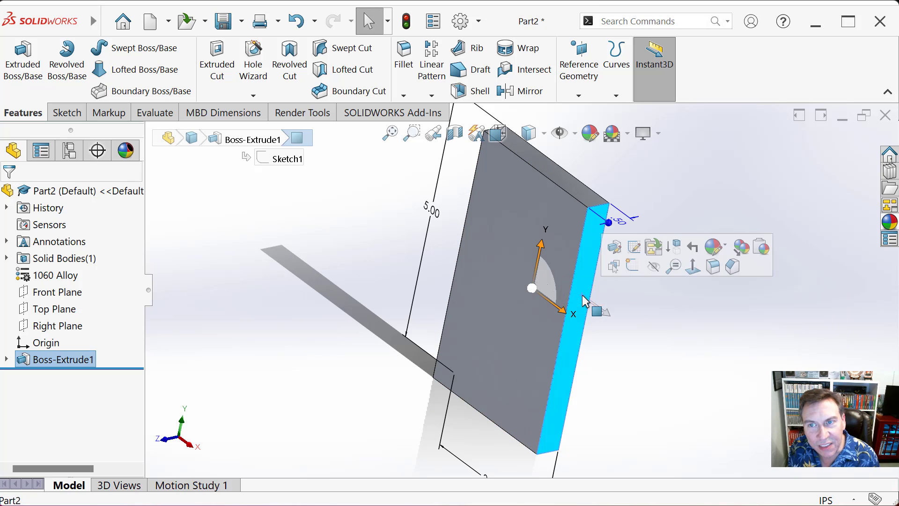
{"action": "left_click", "coordinate": [512, 133]}
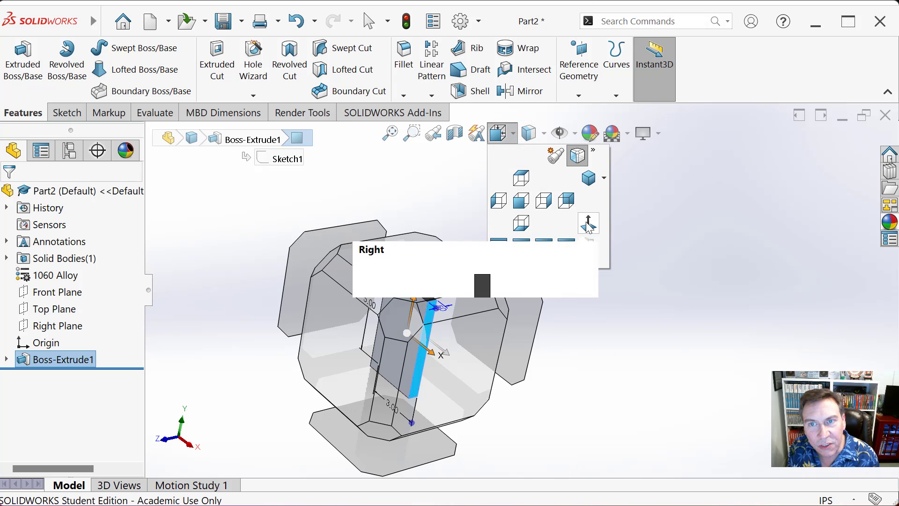
{"action": "left_click", "coordinate": [588, 223]}
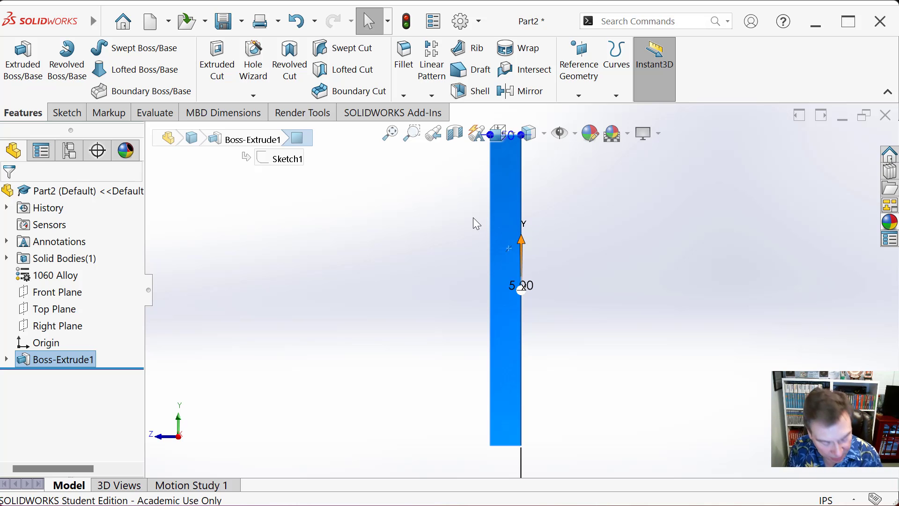
Step: Return the plate from the side-face view to the Isometric view and clear the face selection
{"action": "key", "text": "space"}
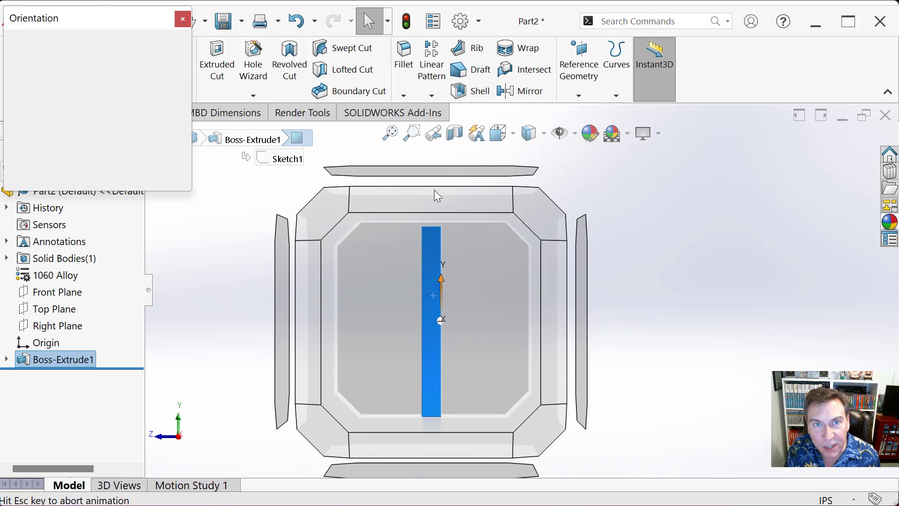
{"action": "left_click", "coordinate": [172, 68]}
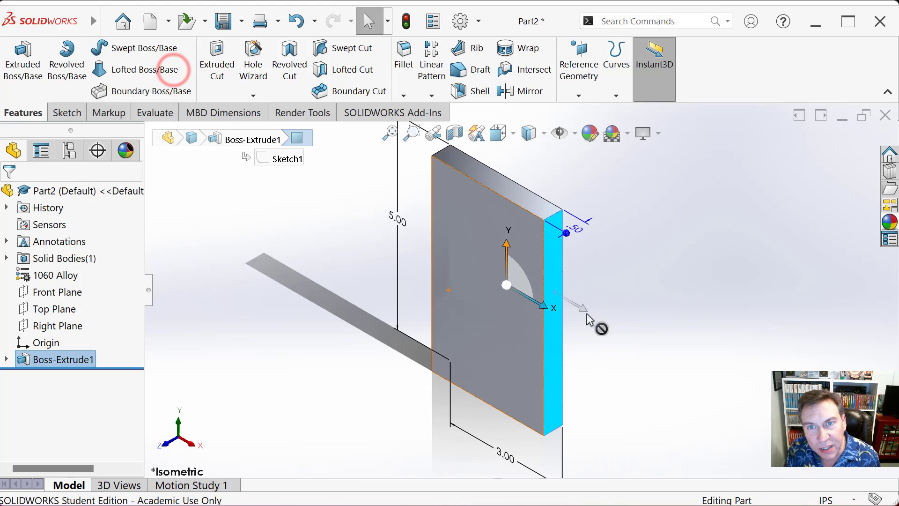
{"action": "left_click", "coordinate": [631, 303]}
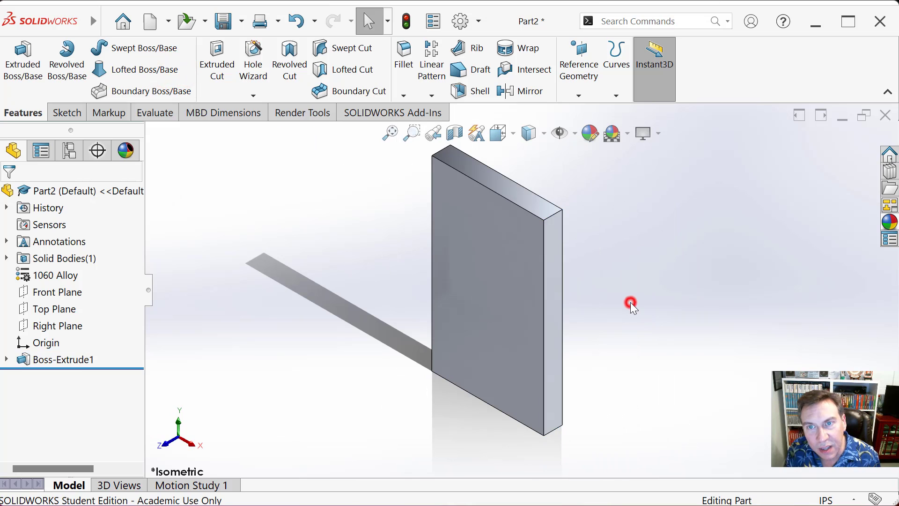
Step: Set the plate's vertical length dimension to 6 in directly on the model
{"action": "left_click", "coordinate": [478, 304]}
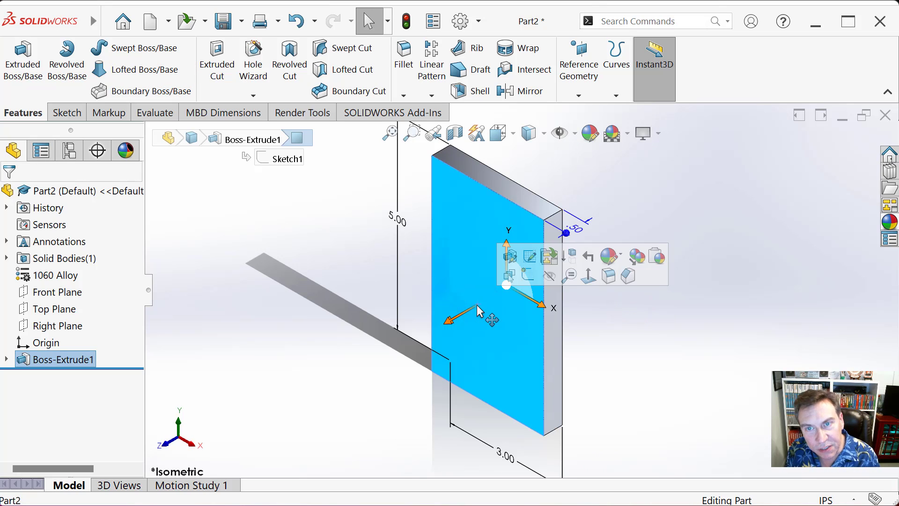
{"action": "double_click", "coordinate": [405, 228]}
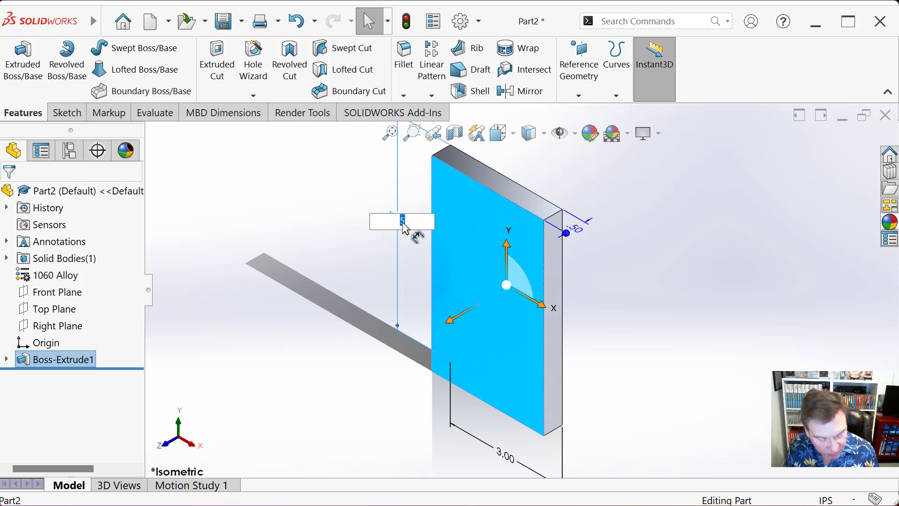
{"action": "type", "text": "6"}
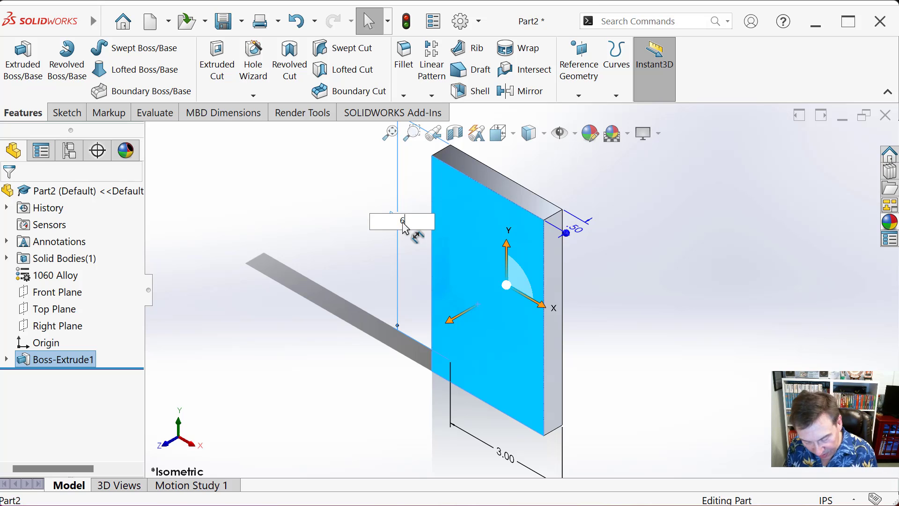
{"action": "key", "text": "Return"}
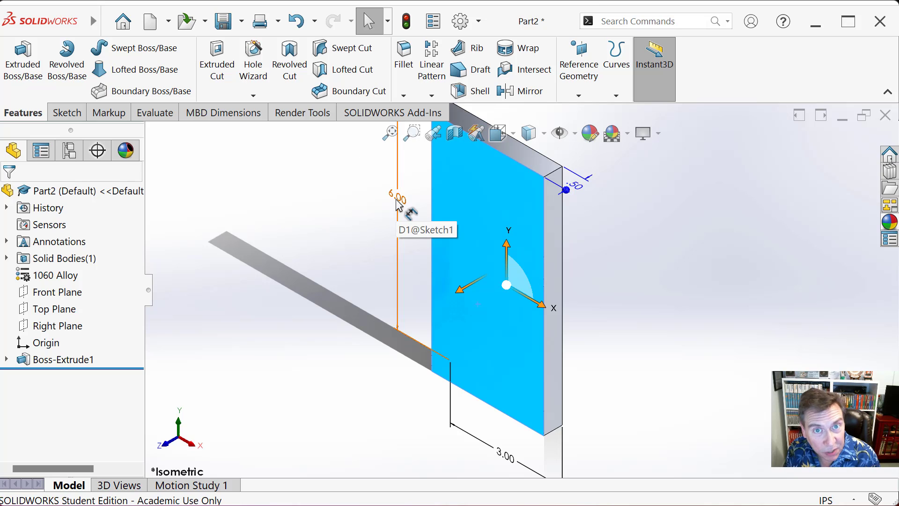
Step: Undo the last change to the plate's vertical length
{"action": "left_click", "coordinate": [297, 24]}
{"action": "left_click", "coordinate": [296, 24]}
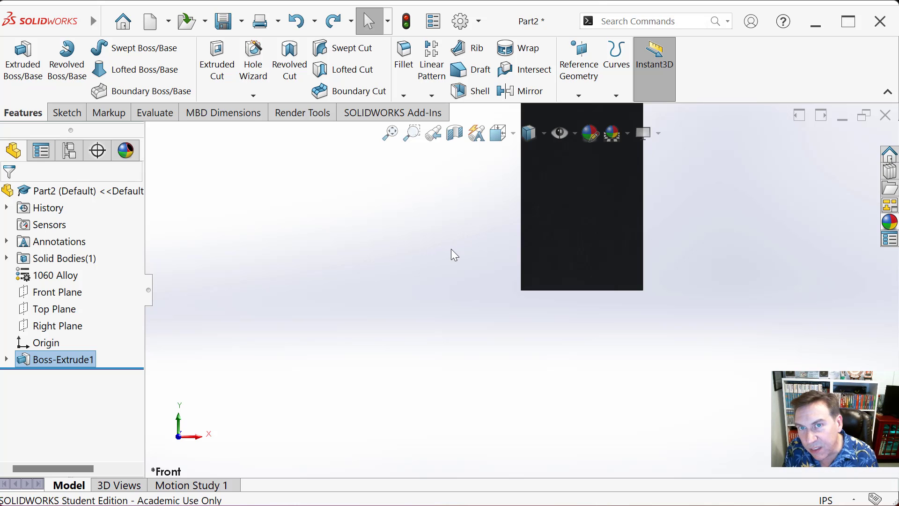
{"action": "left_click", "coordinate": [624, 286]}
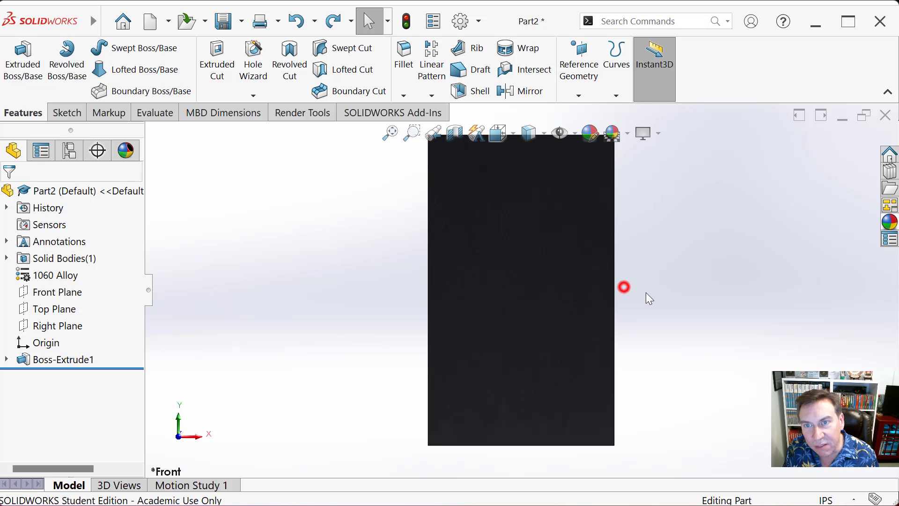
{"action": "middle_click_drag", "start_coordinate": [646, 294], "coordinate": [615, 345]}
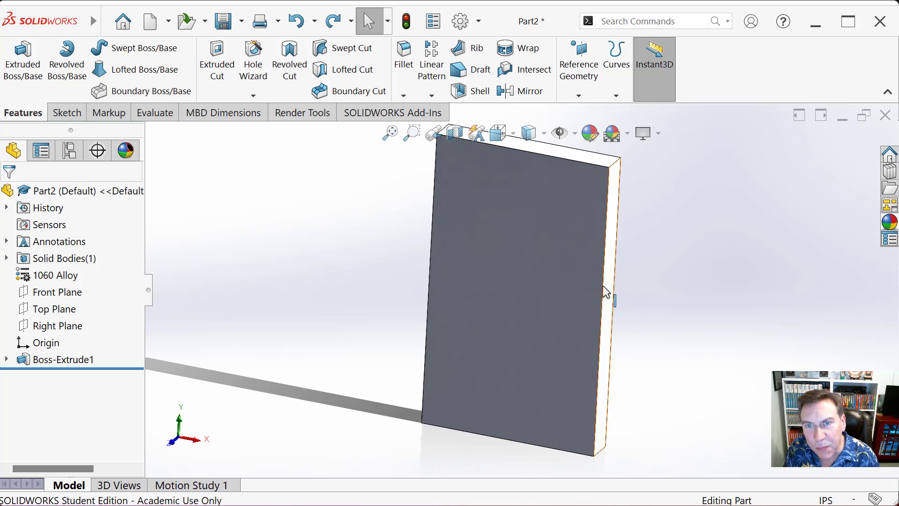
{"action": "scroll", "coordinate": [604, 284], "scroll_direction": "up", "scroll_amount": 2}
{"action": "scroll", "coordinate": [628, 255], "scroll_direction": "down", "scroll_amount": 1}
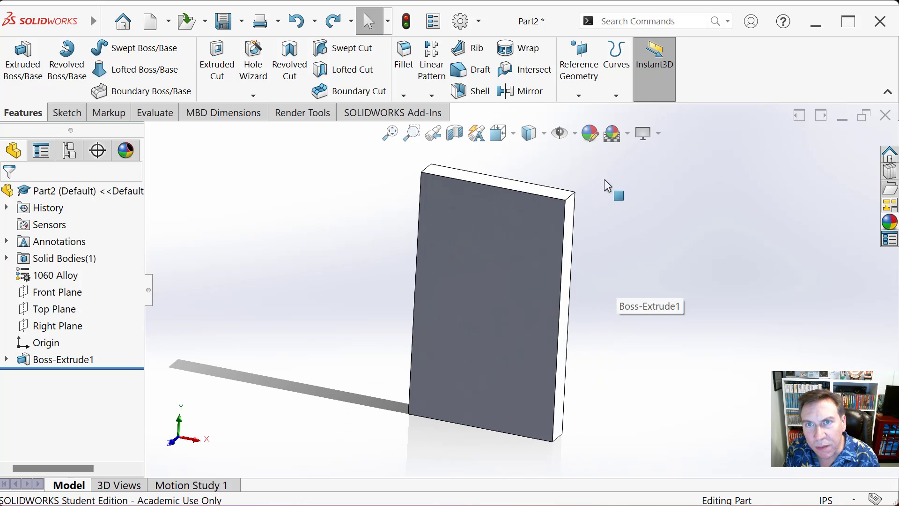
Step: Set the plate's display style to Shaded without edges, and to Hidden Lines Removed
{"action": "left_click", "coordinate": [544, 136]}
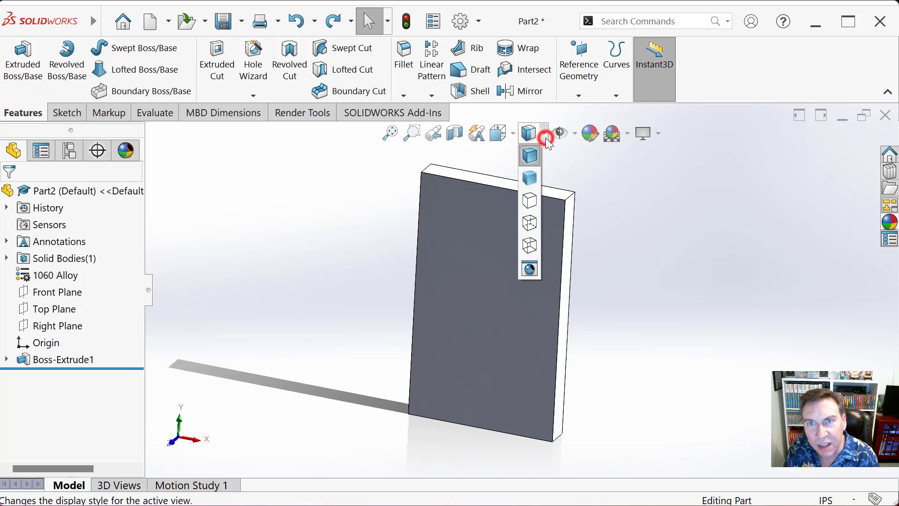
{"action": "left_click", "coordinate": [529, 178]}
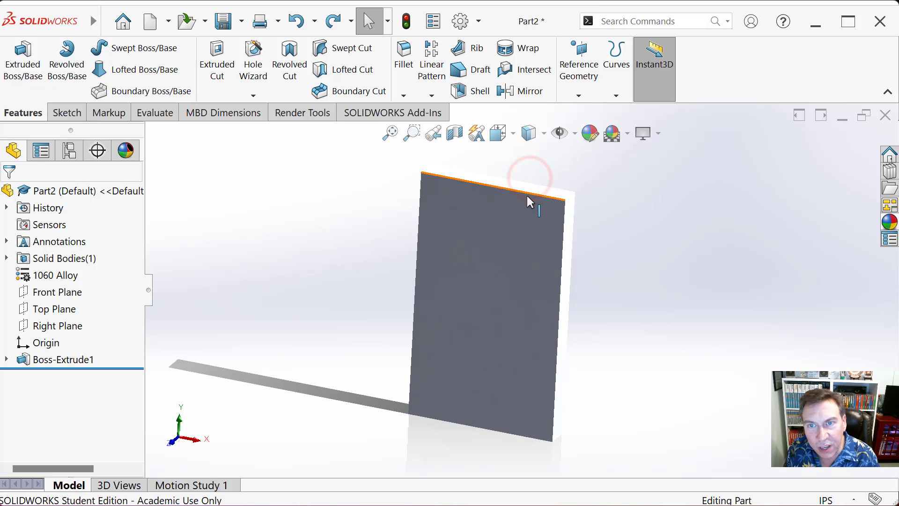
{"action": "left_click", "coordinate": [544, 135]}
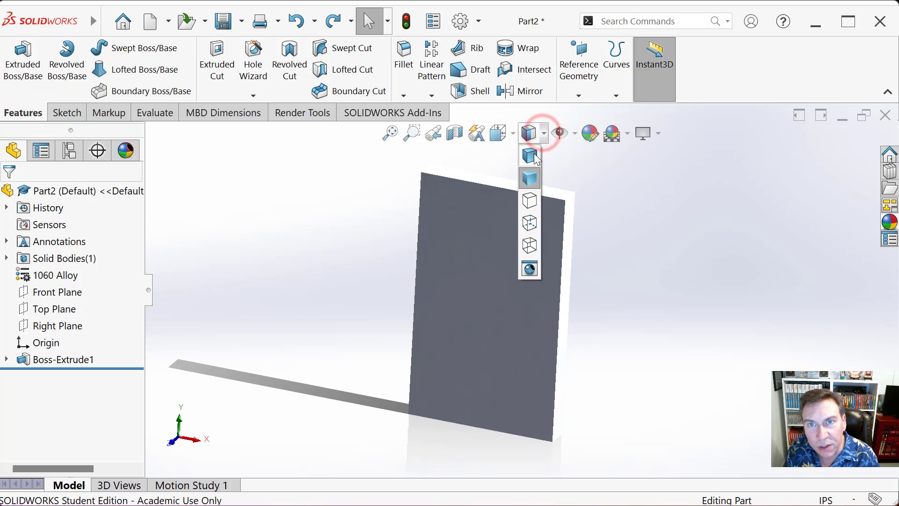
{"action": "left_click", "coordinate": [524, 199]}
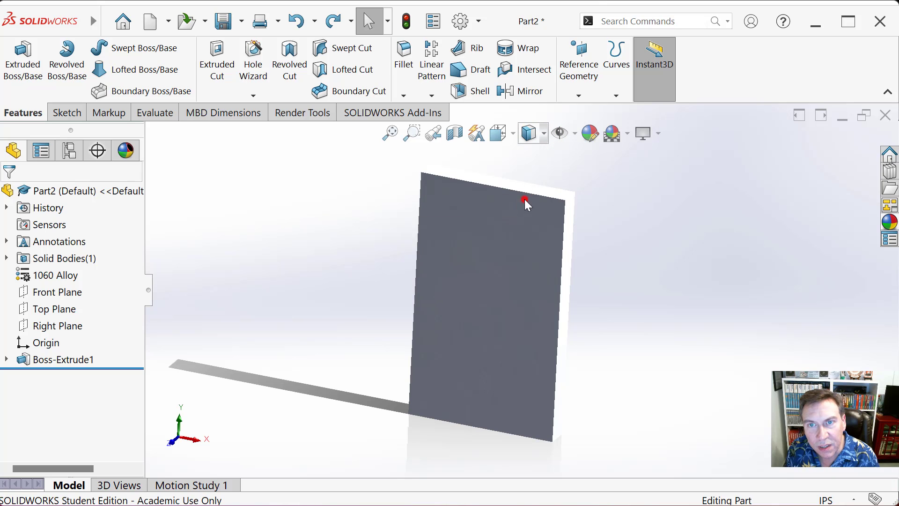
{"action": "middle_click_drag", "start_coordinate": [558, 270], "coordinate": [526, 299]}
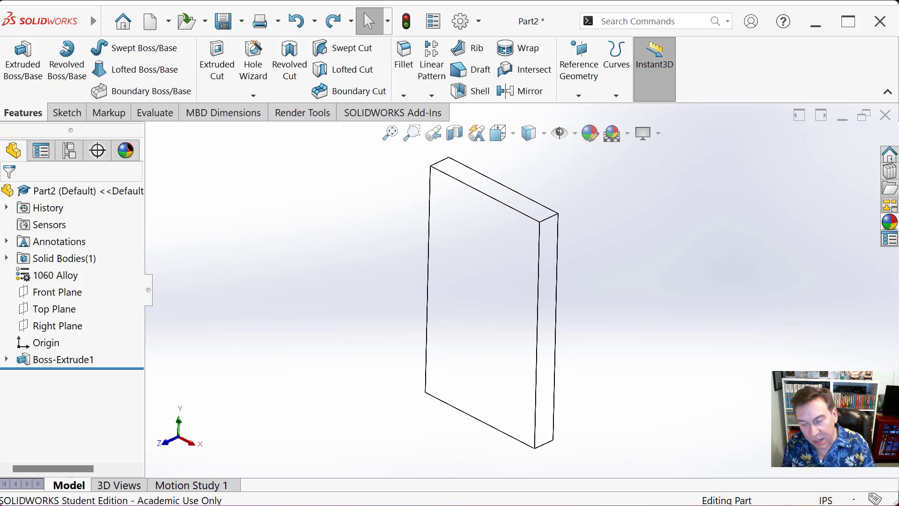
{"action": "mouse_move", "coordinate": [556, 307]}
{"action": "middle_mouse_down"}
{"action": "mouse_move", "coordinate": [393, 307]}
{"action": "mouse_move", "coordinate": [549, 323]}
{"action": "mouse_move", "coordinate": [594, 314]}
{"action": "mouse_move", "coordinate": [526, 313]}
{"action": "mouse_move", "coordinate": [581, 286]}
{"action": "mouse_move", "coordinate": [501, 315]}
{"action": "mouse_move", "coordinate": [582, 295]}
{"action": "mouse_move", "coordinate": [567, 303]}
{"action": "middle_mouse_up"}
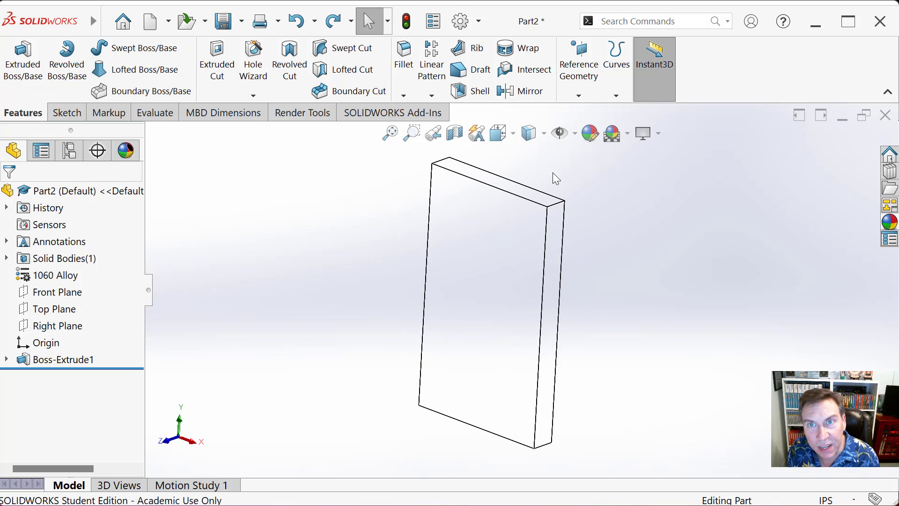
Step: Switch the plate's display style to Hidden Lines Visible and to Wireframe
{"action": "left_click", "coordinate": [544, 135]}
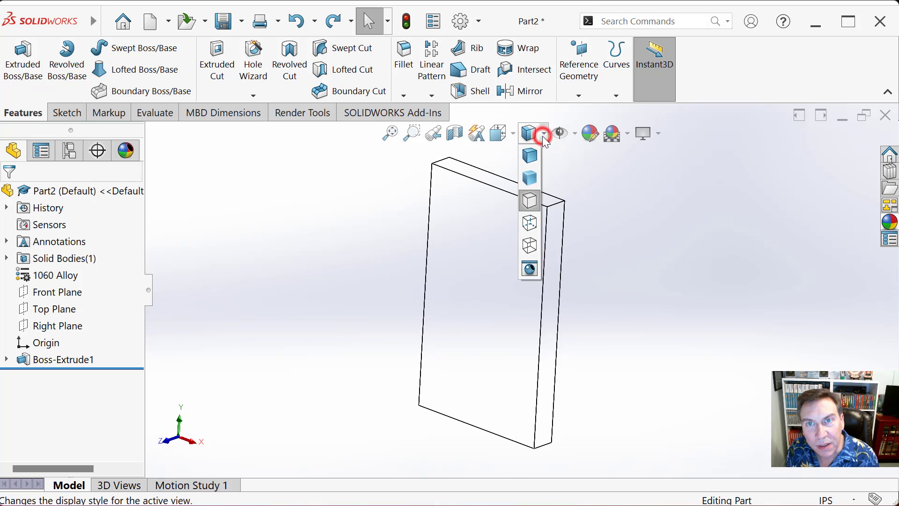
{"action": "left_click", "coordinate": [530, 225]}
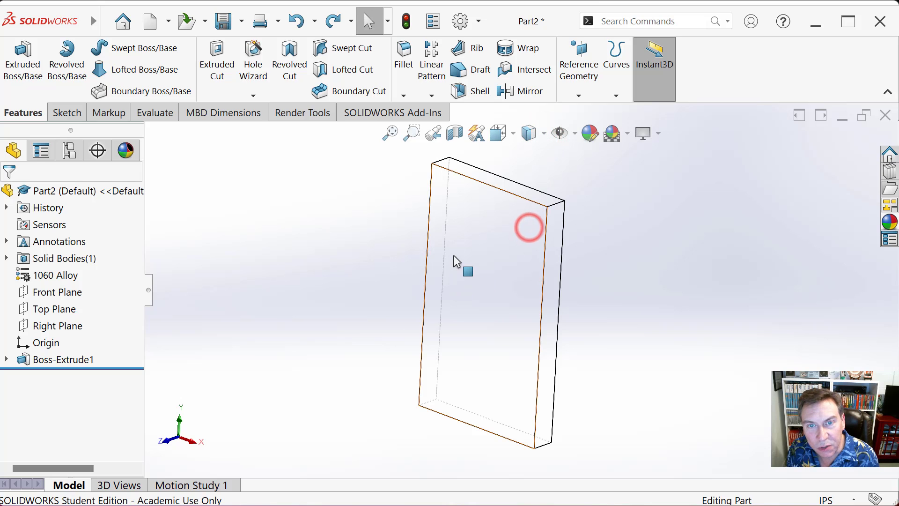
{"action": "left_click", "coordinate": [544, 134]}
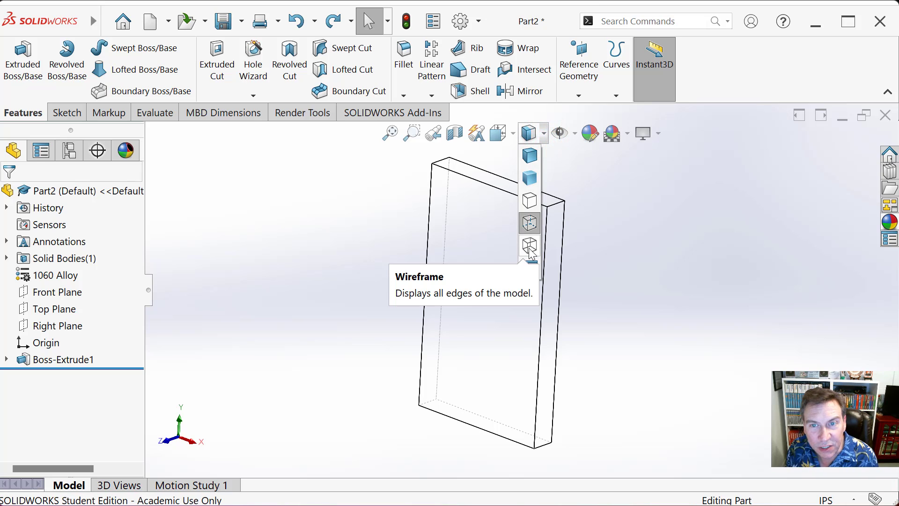
{"action": "left_click", "coordinate": [529, 249]}
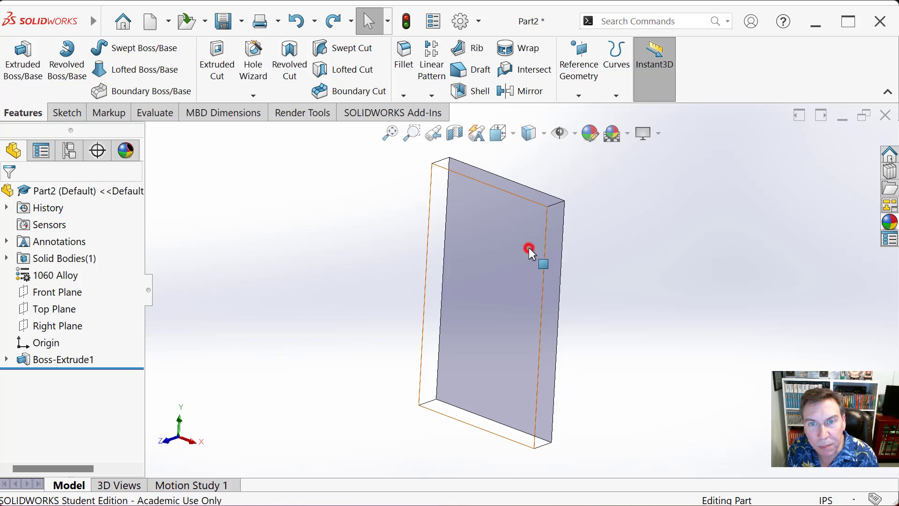
{"action": "left_click", "coordinate": [647, 372]}
Step: Restore the Shaded With Edges display style for the plate
{"action": "left_click", "coordinate": [545, 135]}
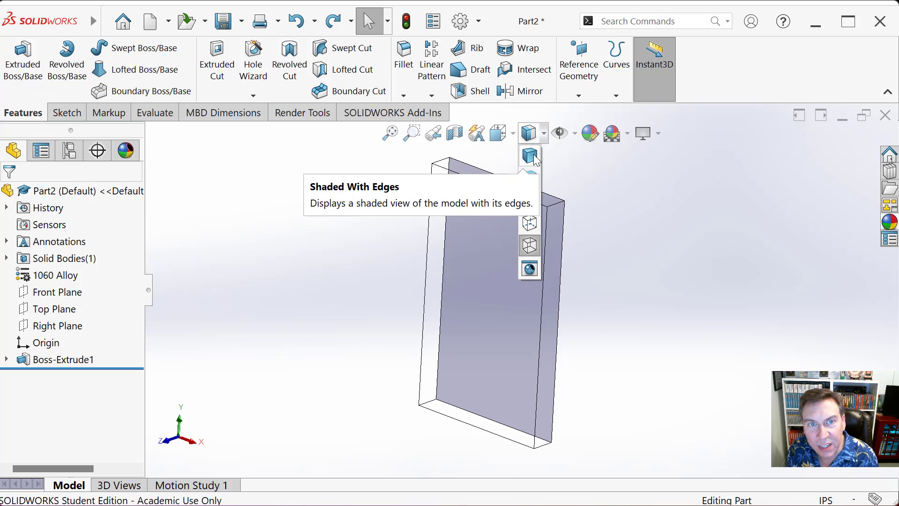
{"action": "left_click", "coordinate": [532, 155]}
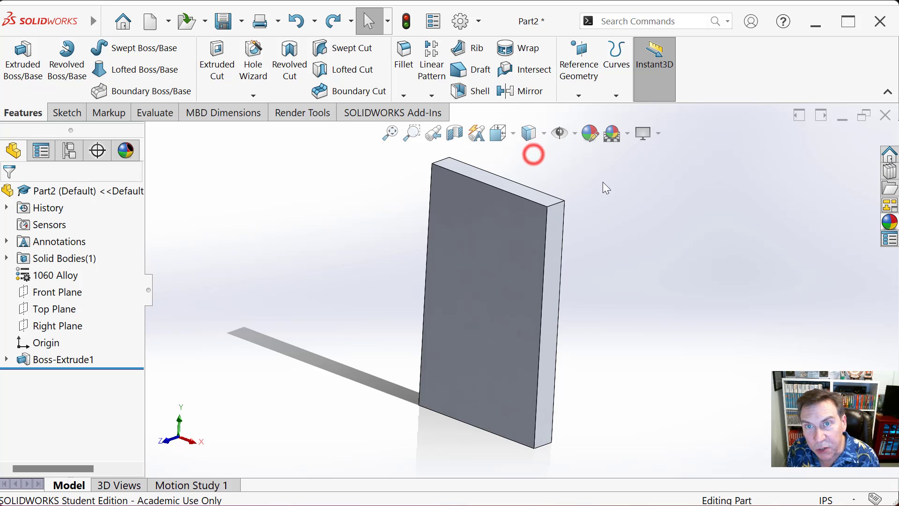
{"action": "left_click", "coordinate": [622, 196]}
{"action": "middle_click_drag", "start_coordinate": [586, 234], "coordinate": [589, 234]}
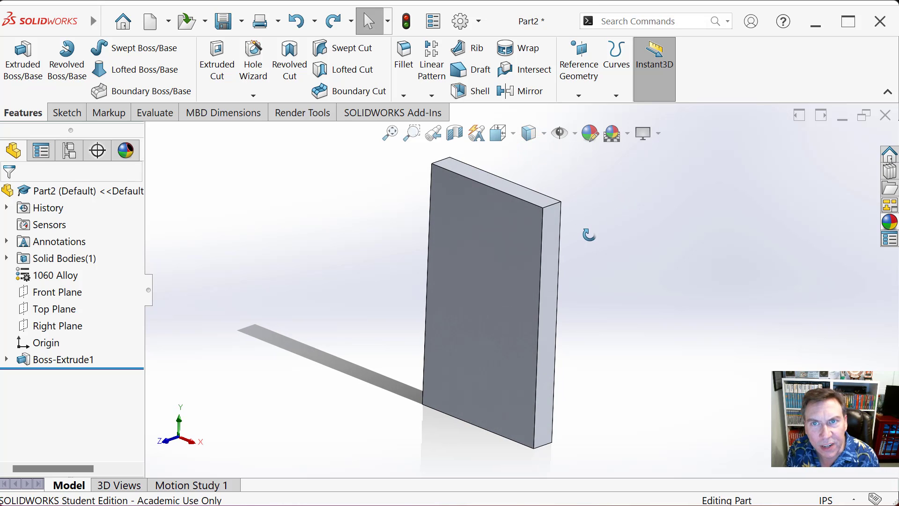
{"action": "left_click", "coordinate": [576, 136]}
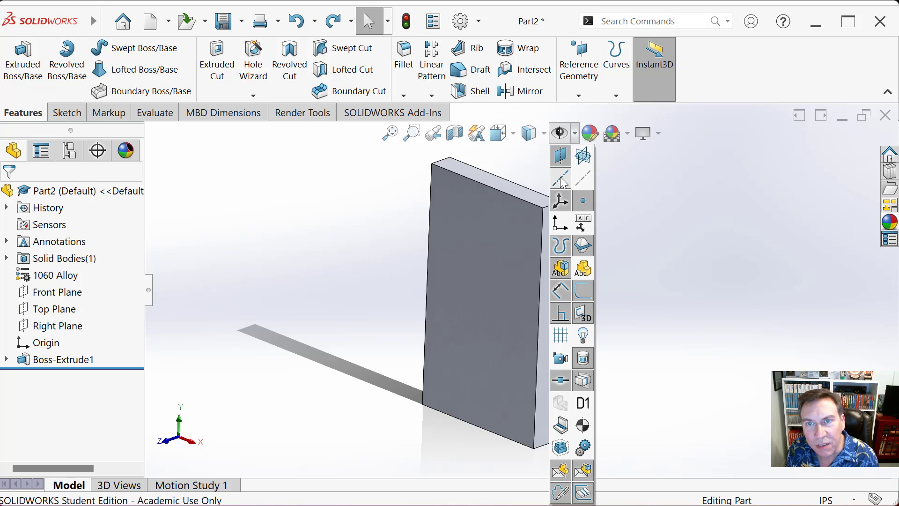
{"action": "left_click", "coordinate": [580, 136]}
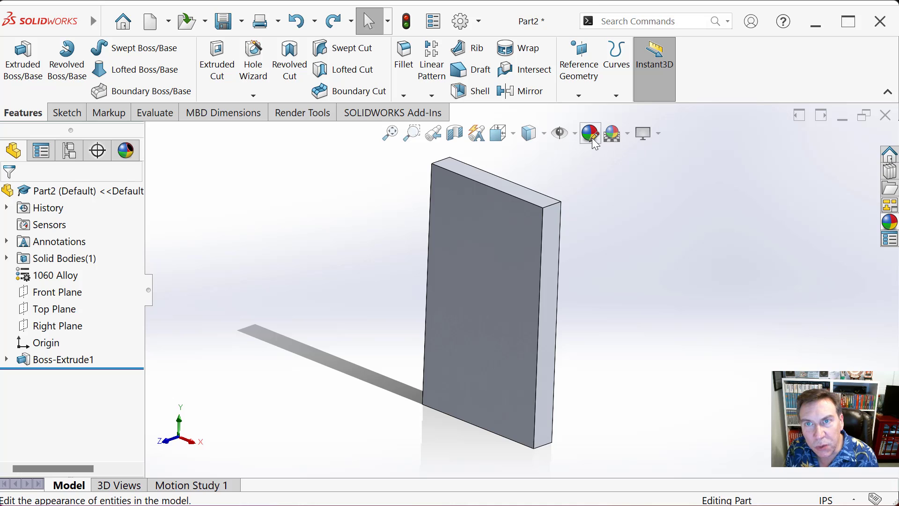
Step: Apply the Plain White scene to the part, and switch back to the 3 Point Faded scene
{"action": "left_click", "coordinate": [627, 134]}
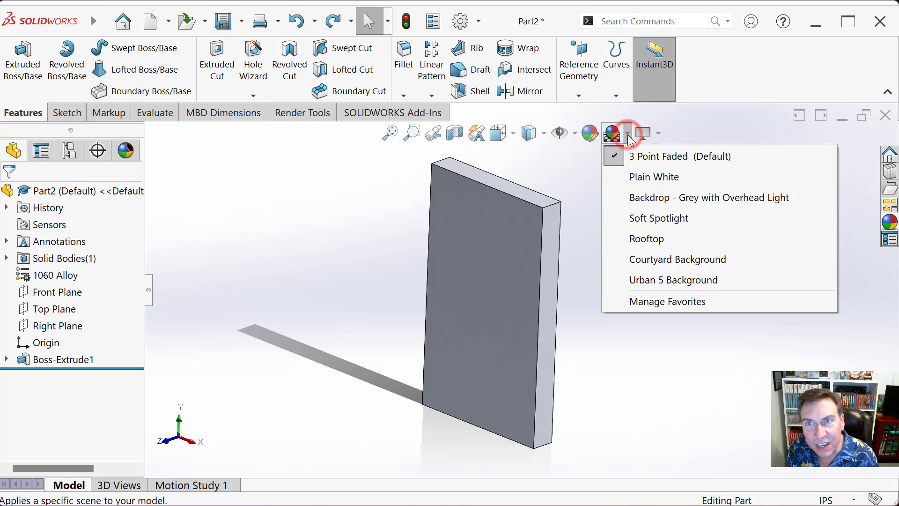
{"action": "mouse_move", "coordinate": [622, 183]}
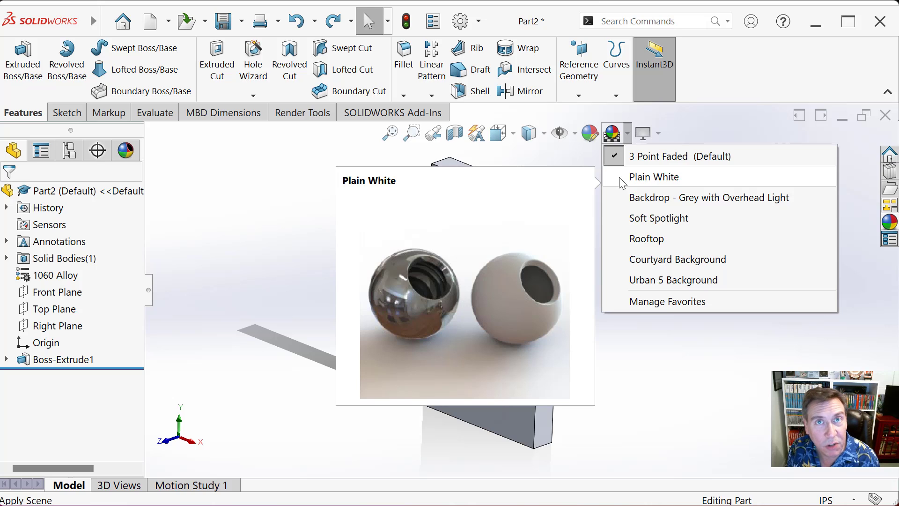
{"action": "left_click", "coordinate": [621, 179]}
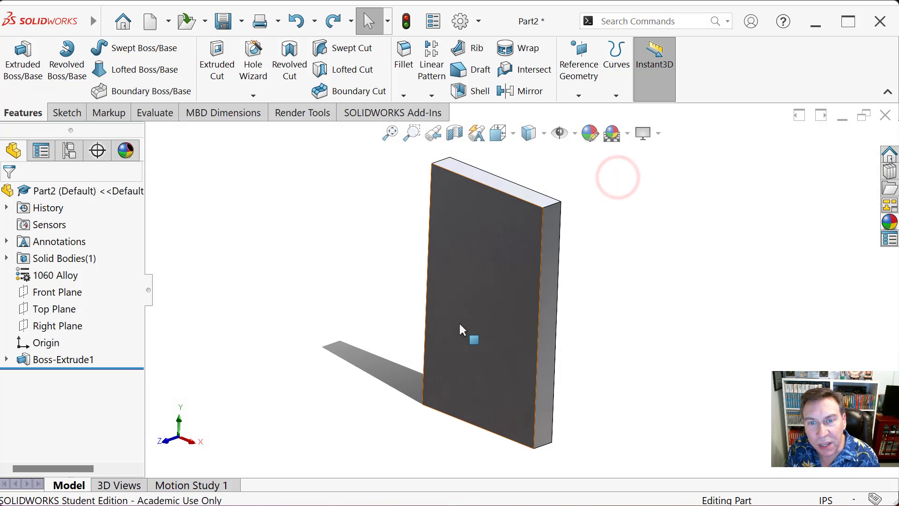
{"action": "left_click", "coordinate": [628, 134]}
{"action": "left_click", "coordinate": [630, 157]}
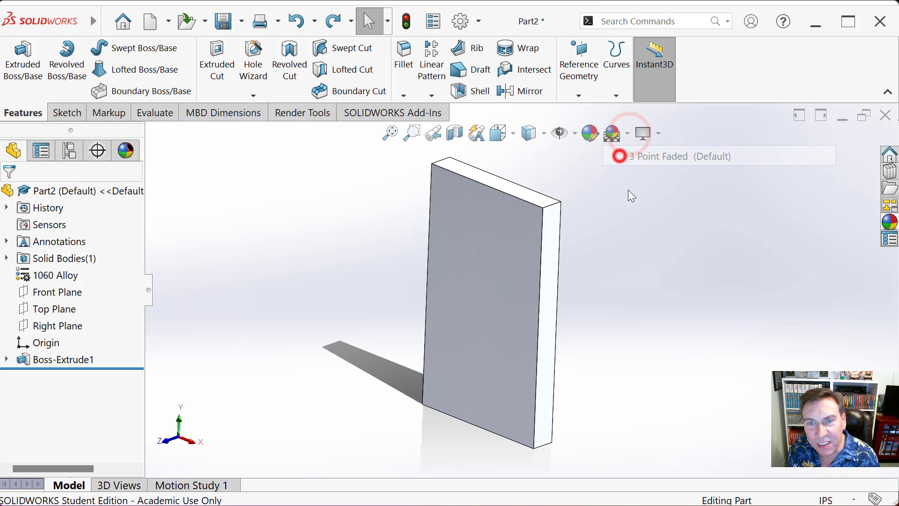
{"action": "left_click", "coordinate": [603, 271]}
{"action": "left_click", "coordinate": [657, 134]}
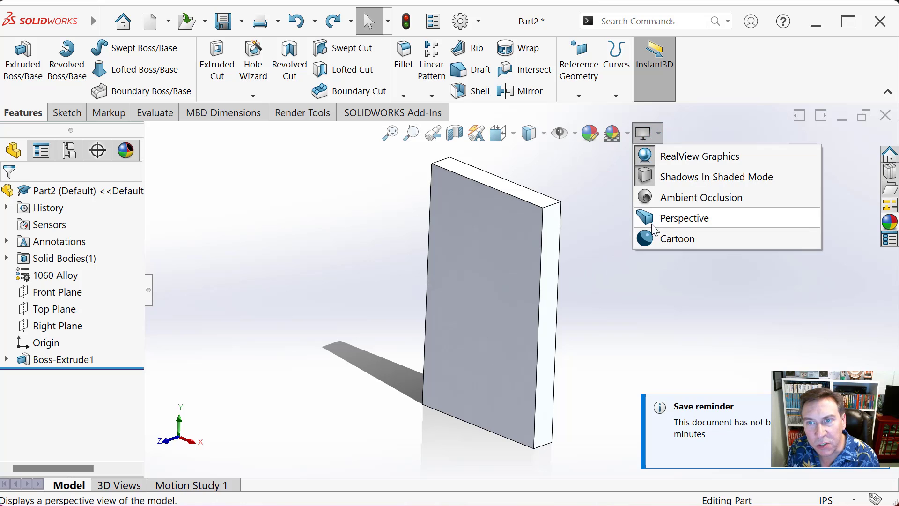
{"action": "left_click", "coordinate": [589, 265]}
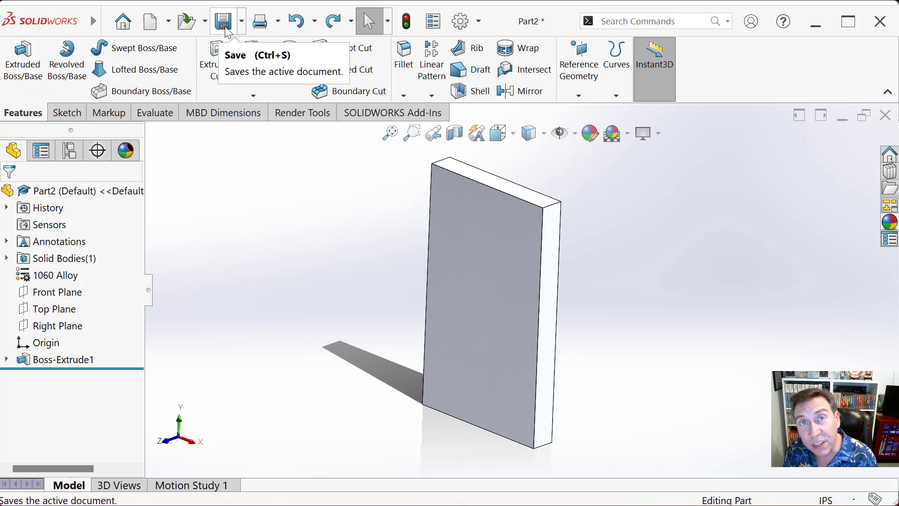
Step: Save the part as E1 in the SolidWorks 2022 Files folder on the desktop, as a SOLIDWORKS Part file
{"action": "left_click", "coordinate": [242, 22]}
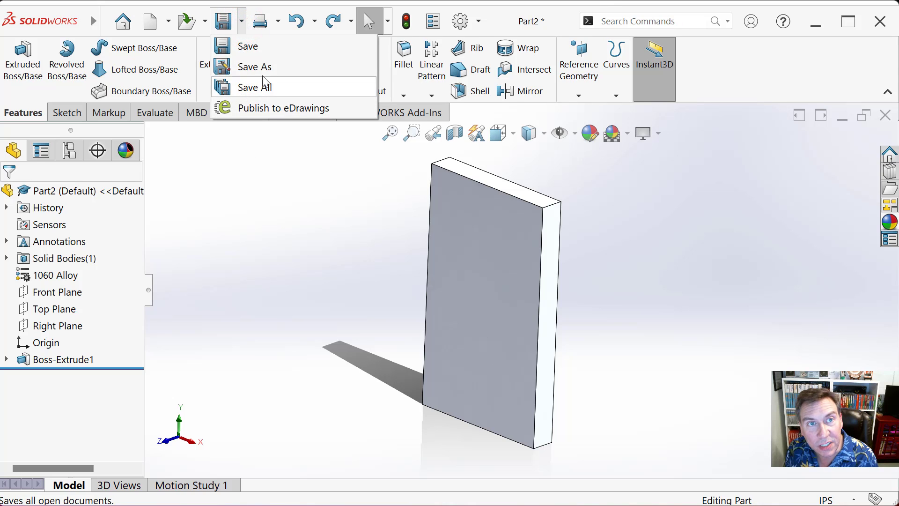
{"action": "left_click", "coordinate": [247, 47]}
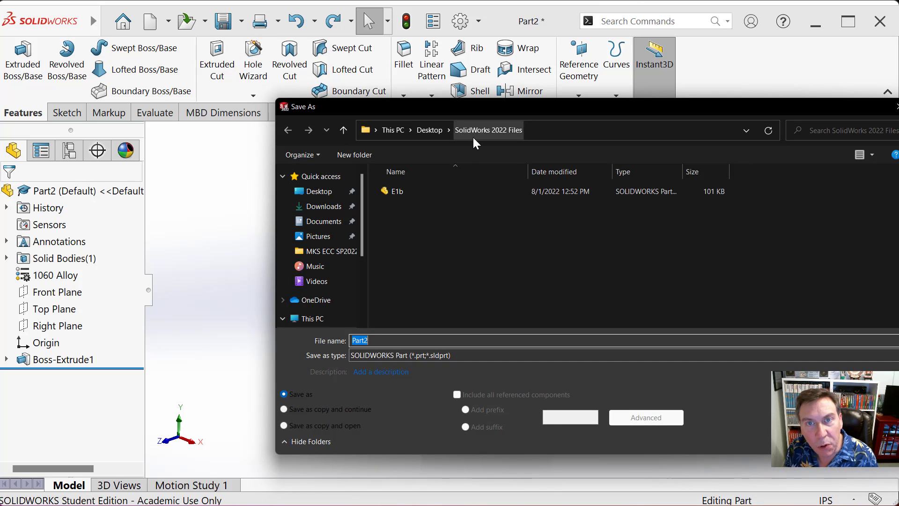
{"action": "right_click", "coordinate": [476, 235]}
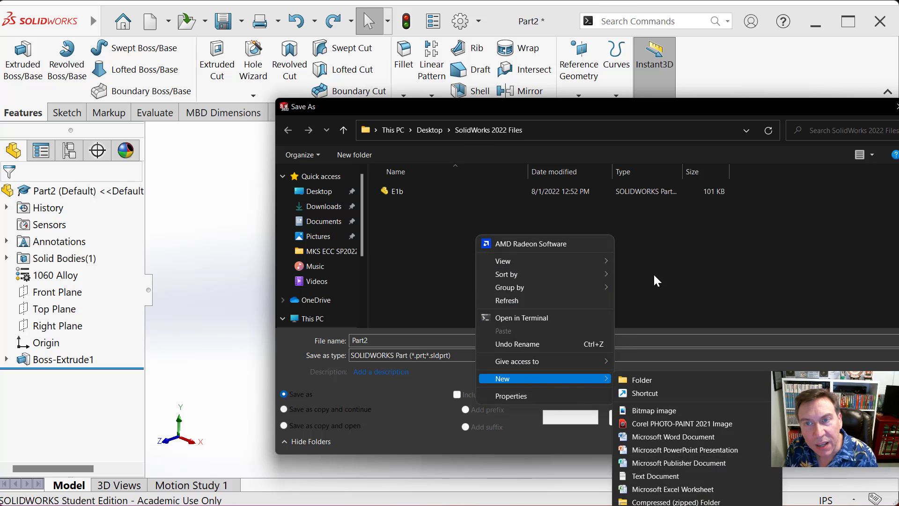
{"action": "left_click", "coordinate": [658, 255]}
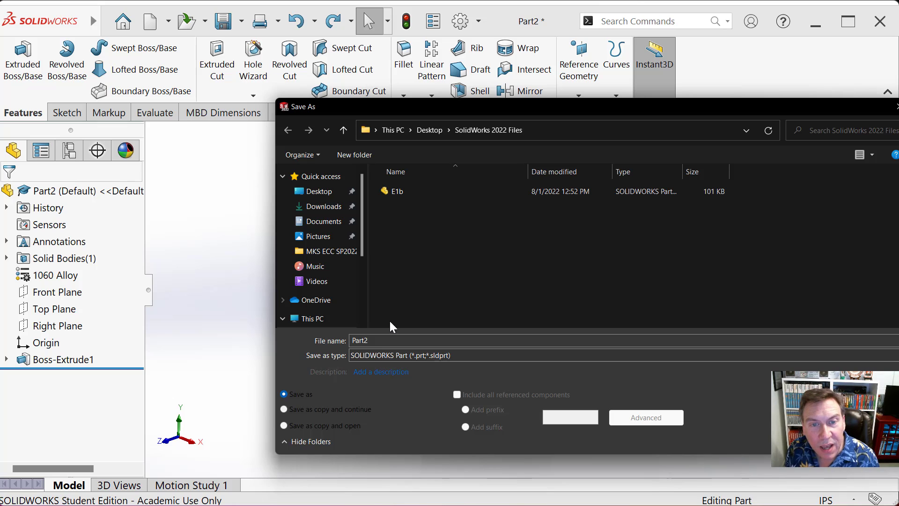
{"action": "double_click", "coordinate": [363, 340]}
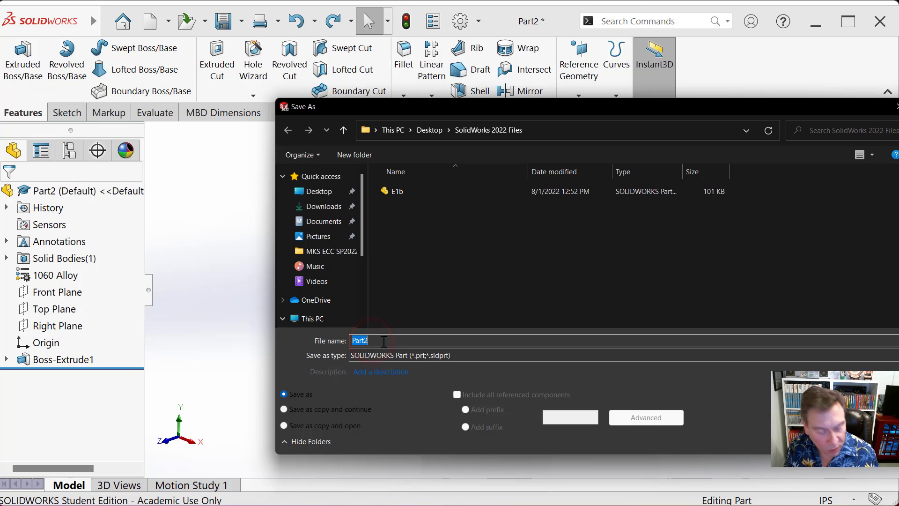
{"action": "type", "text": "E"}
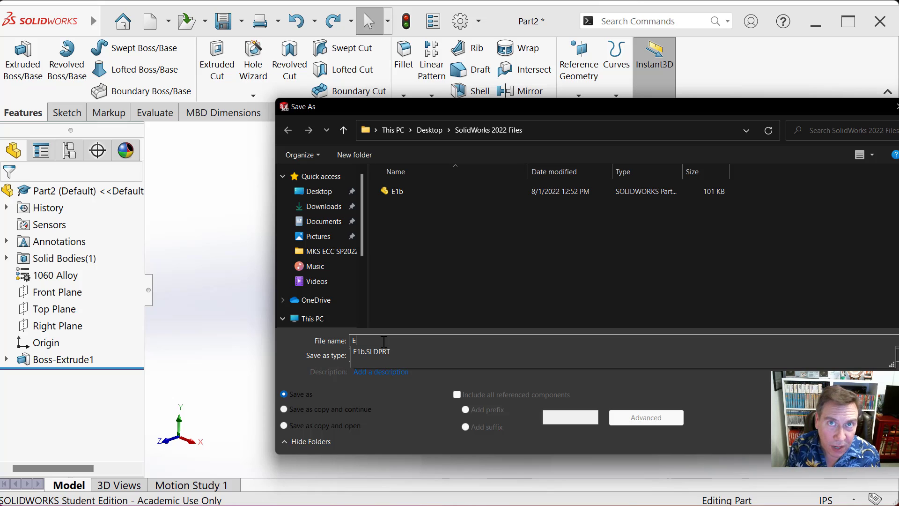
{"action": "type", "text": "1"}
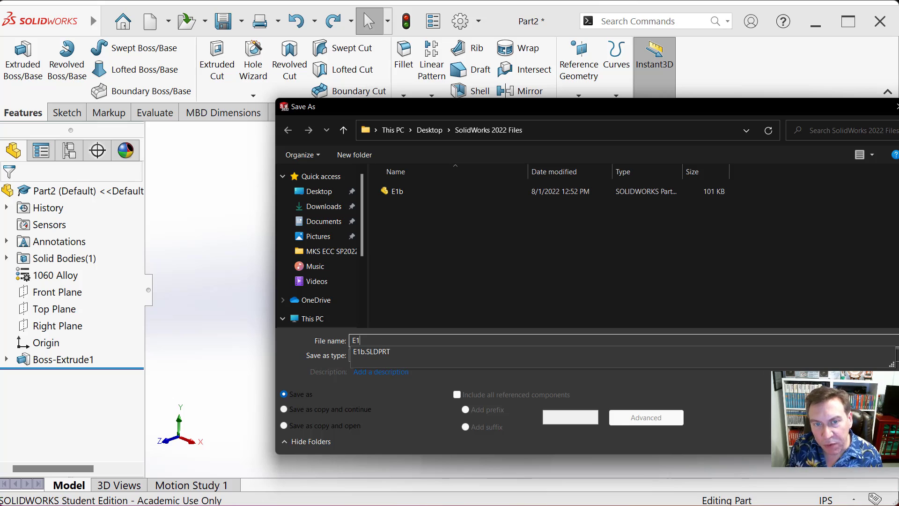
{"action": "left_click", "coordinate": [302, 338]}
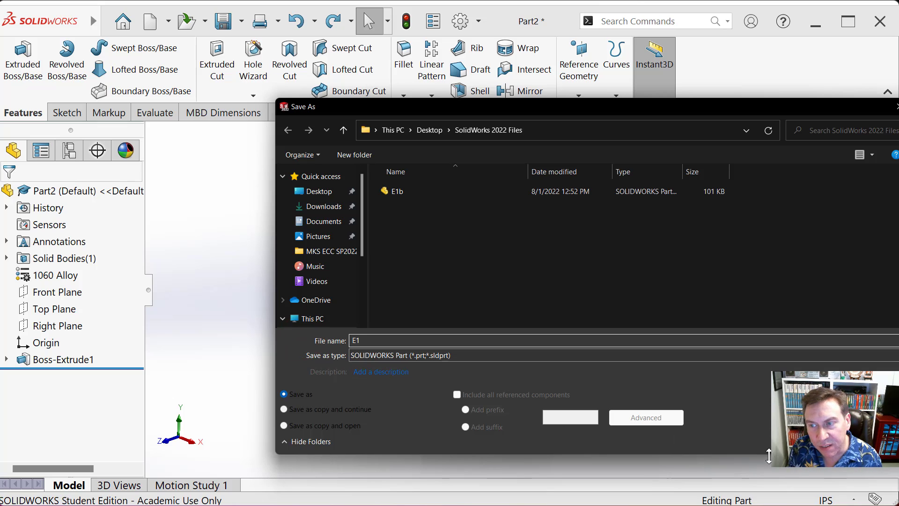
{"action": "key", "text": "Return"}
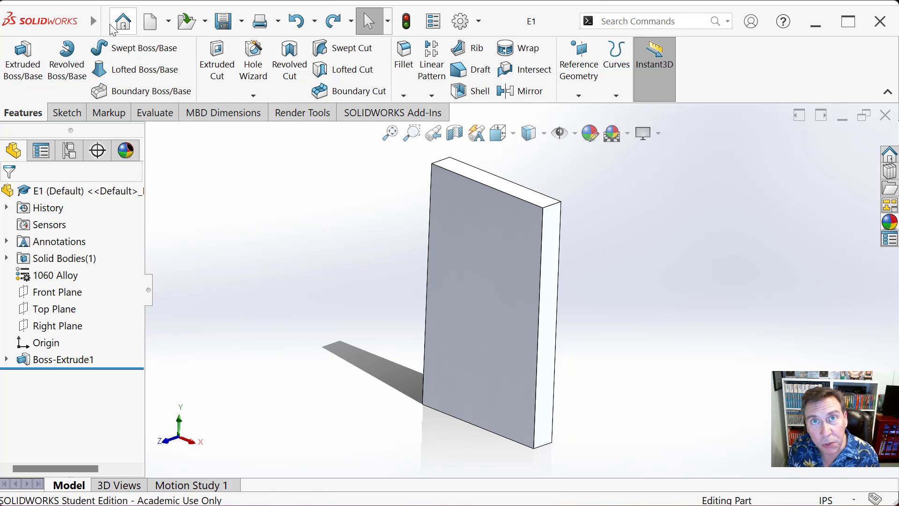
Step: Review the file formats available for saving a copy of the part, and cancel without saving
{"action": "left_click", "coordinate": [241, 25]}
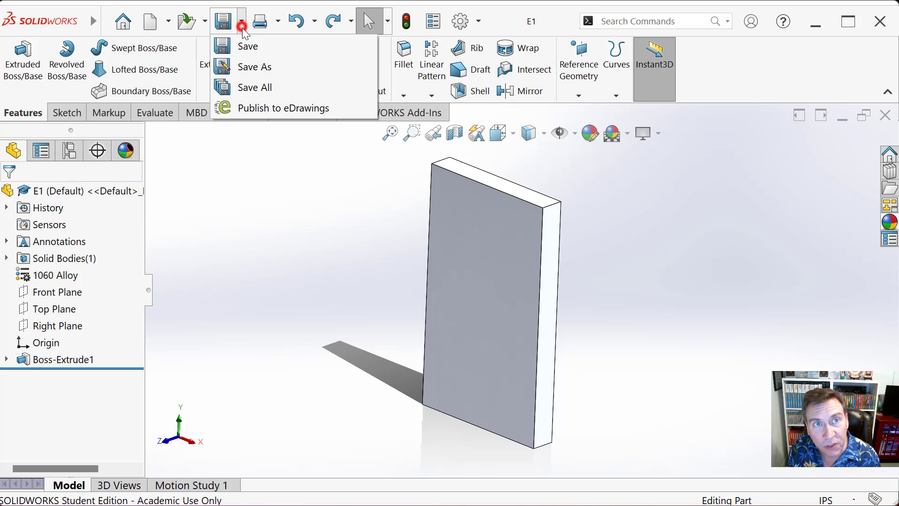
{"action": "left_click", "coordinate": [250, 66]}
{"action": "left_click", "coordinate": [198, 265]}
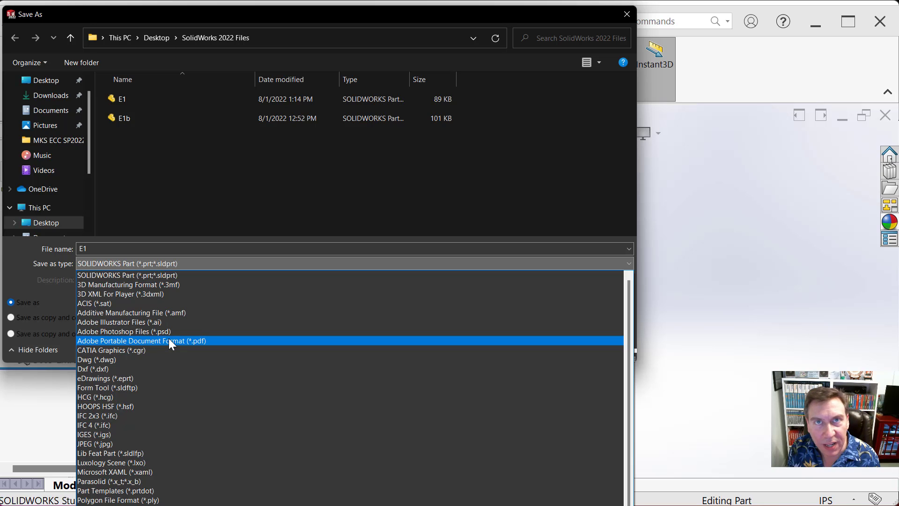
{"action": "left_click", "coordinate": [624, 18]}
{"action": "left_click", "coordinate": [625, 18]}
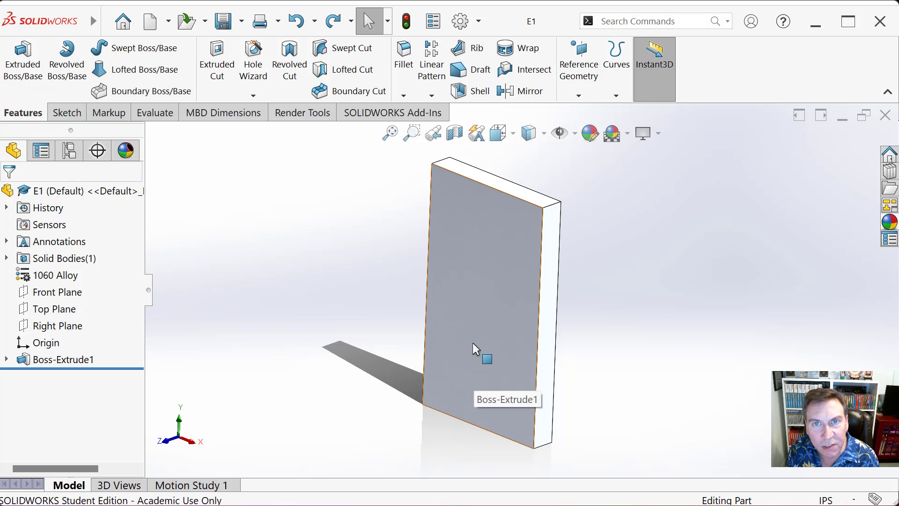
Step: Orient the plate to the Isometric view using the view selector cube
{"action": "key", "text": "space"}
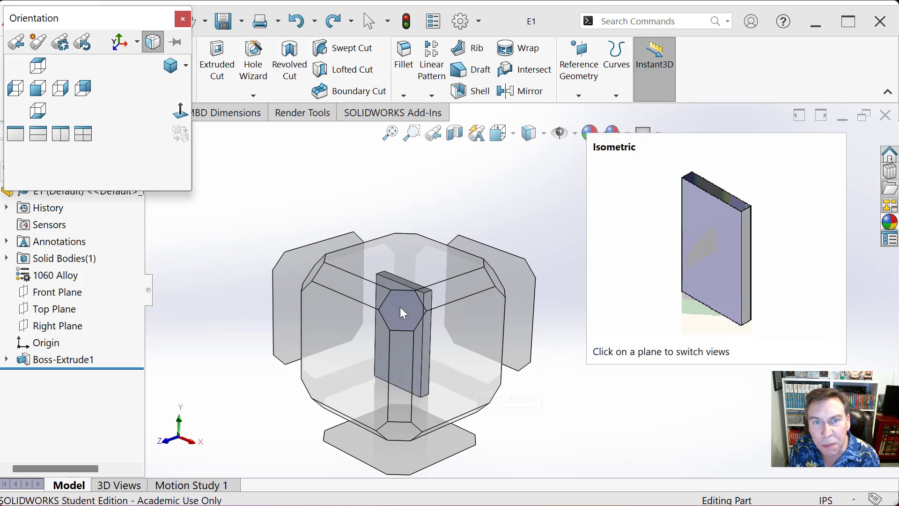
{"action": "left_click", "coordinate": [400, 307]}
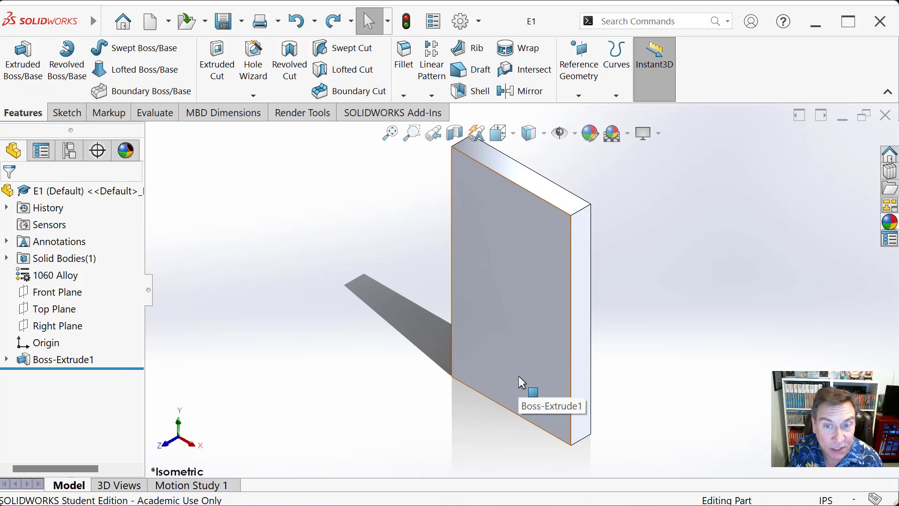
Step: Start a sketch on the plate's front face and draw a corner rectangle about 3 by 1.51 in from the origin to the plate's right edge
{"action": "left_click", "coordinate": [505, 355]}
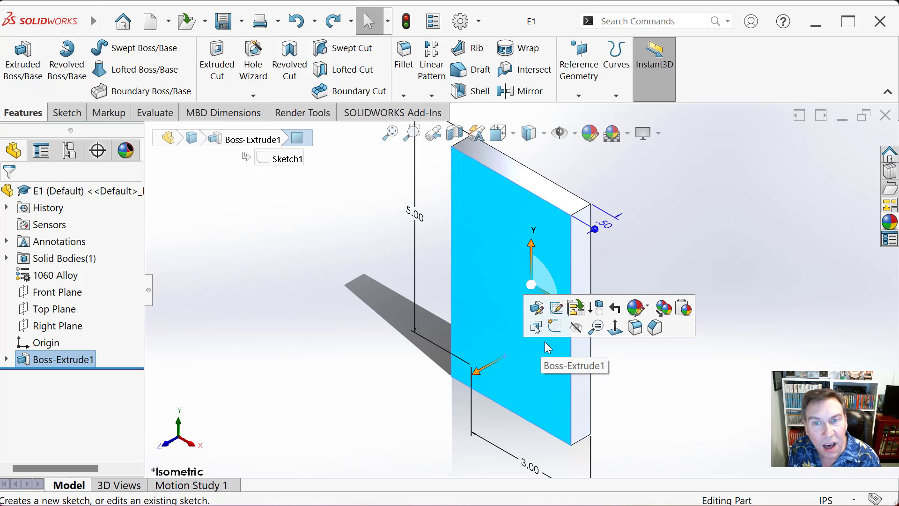
{"action": "left_click", "coordinate": [79, 117]}
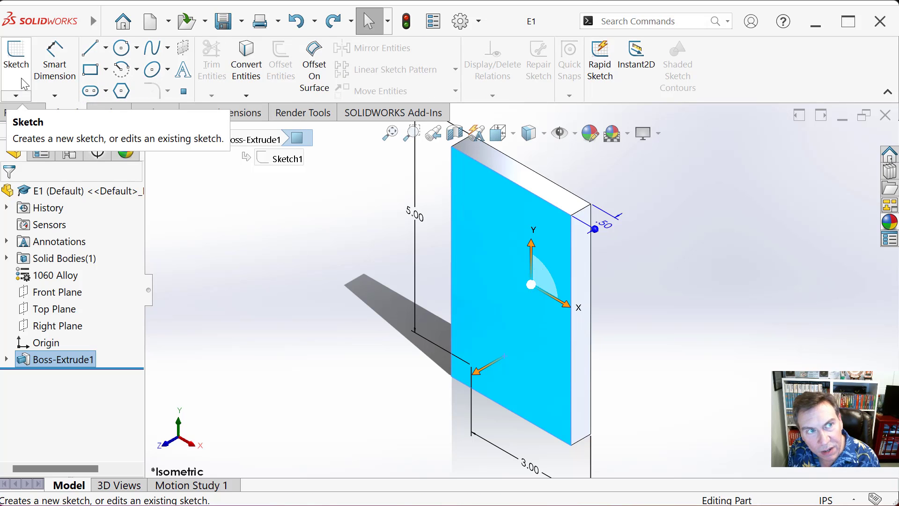
{"action": "left_click", "coordinate": [16, 61]}
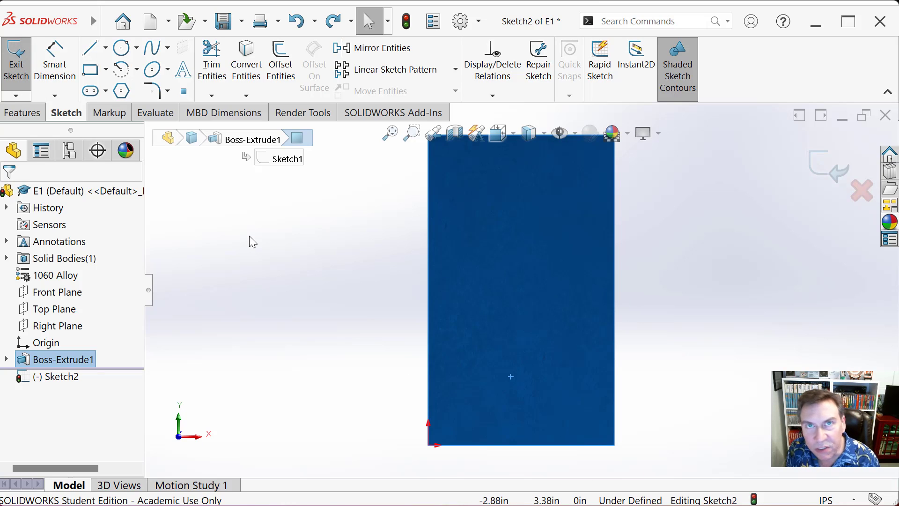
{"action": "left_click", "coordinate": [94, 75]}
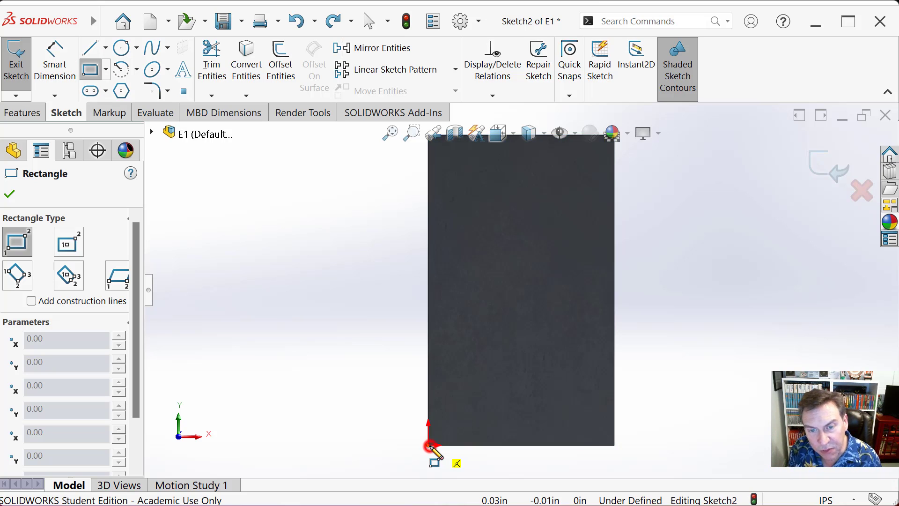
{"action": "left_click", "coordinate": [428, 444]}
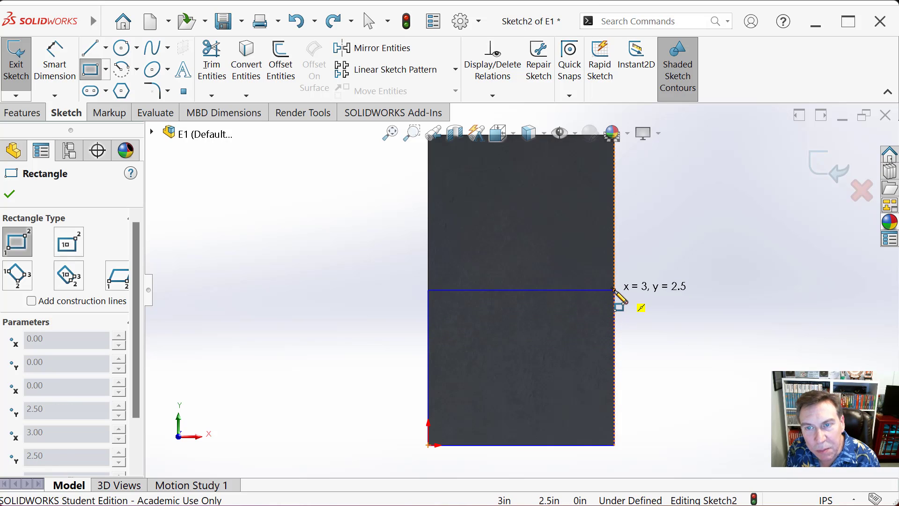
{"action": "left_click", "coordinate": [615, 351]}
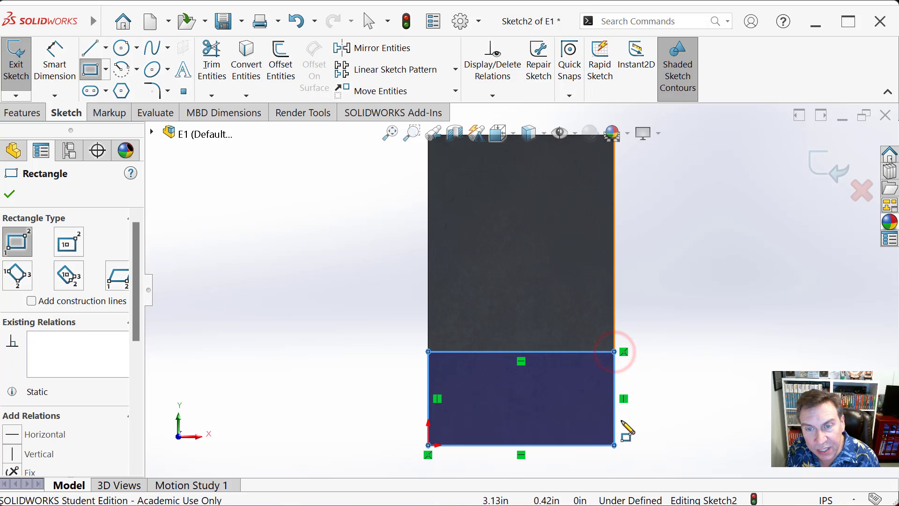
Step: Dimension the height of the rectangle at the base of the plate to 1.5 in
{"action": "left_click", "coordinate": [55, 60]}
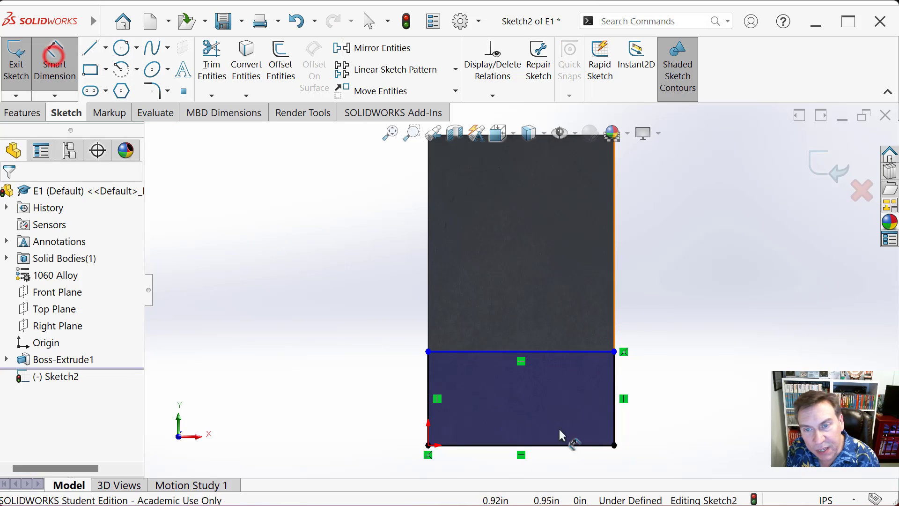
{"action": "left_click", "coordinate": [616, 376]}
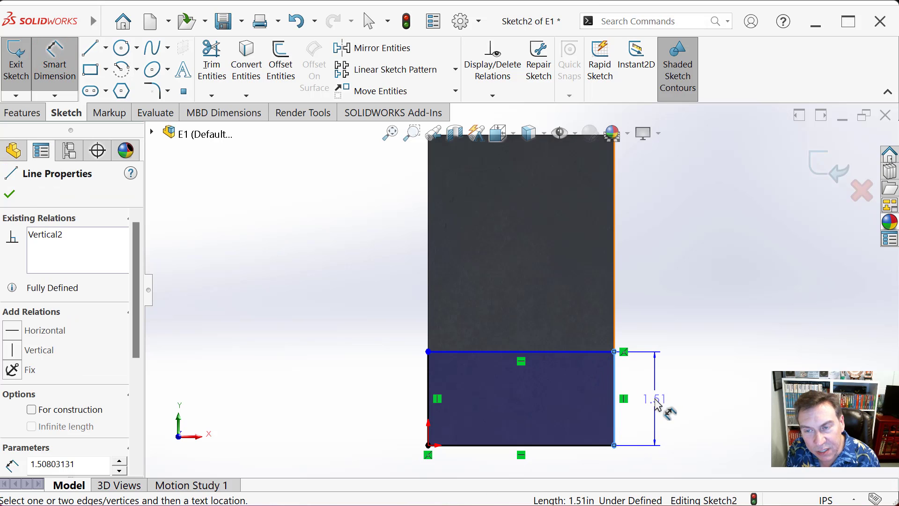
{"action": "left_click", "coordinate": [658, 404]}
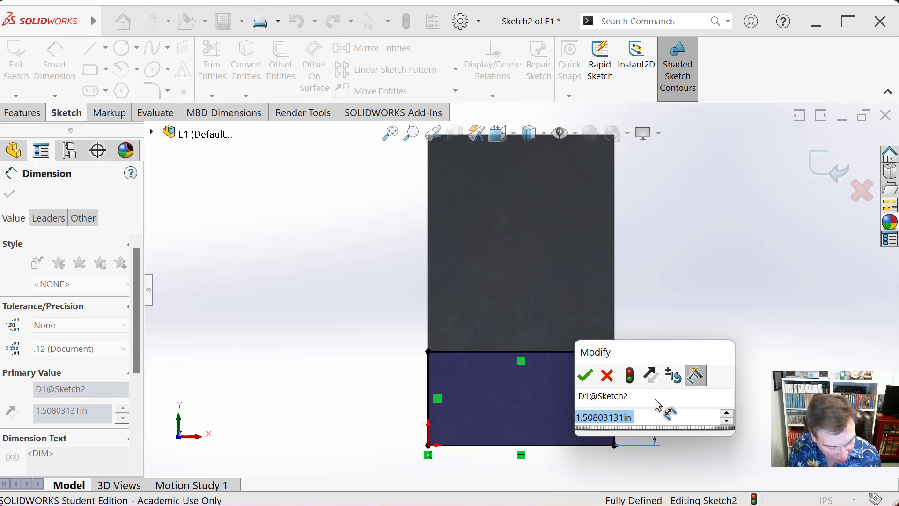
{"action": "type", "text": "1.5"}
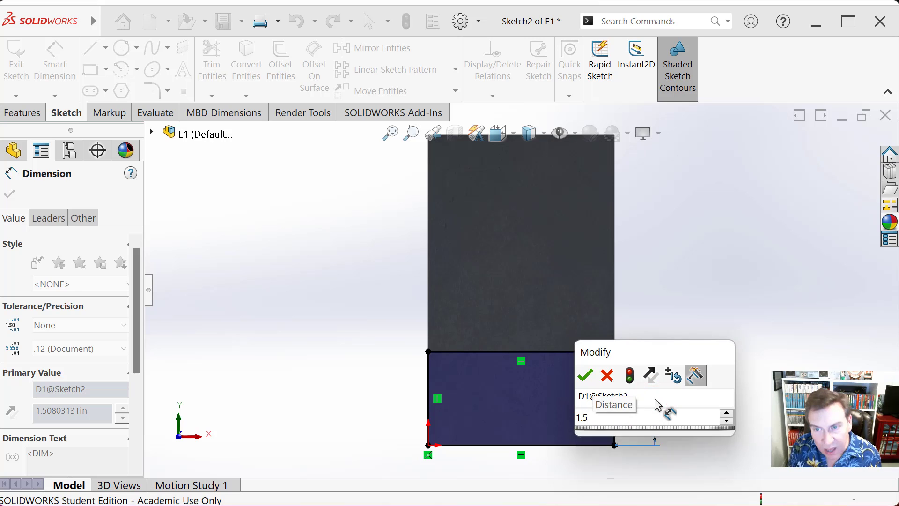
{"action": "key", "text": "Return"}
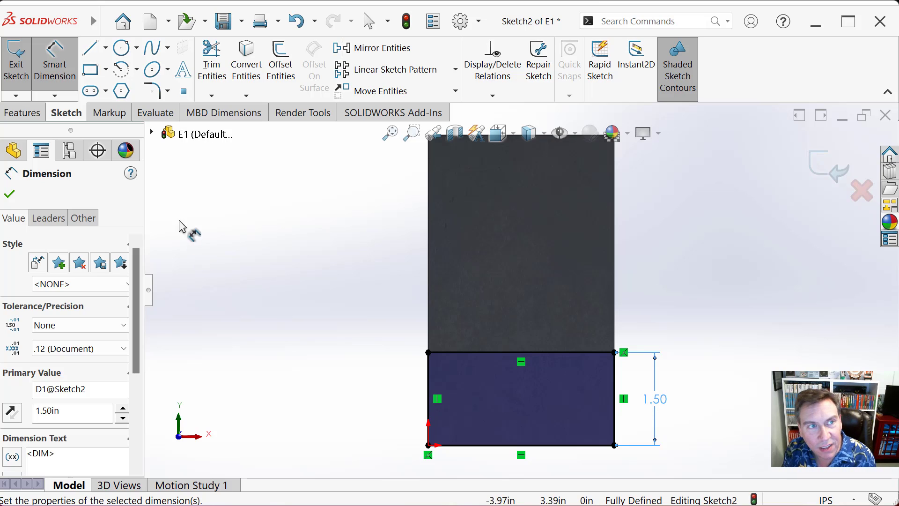
Step: Extrude the rectangle as a 0.50 in Blind boss with Merge result, and clear the selection
{"action": "left_click", "coordinate": [31, 119]}
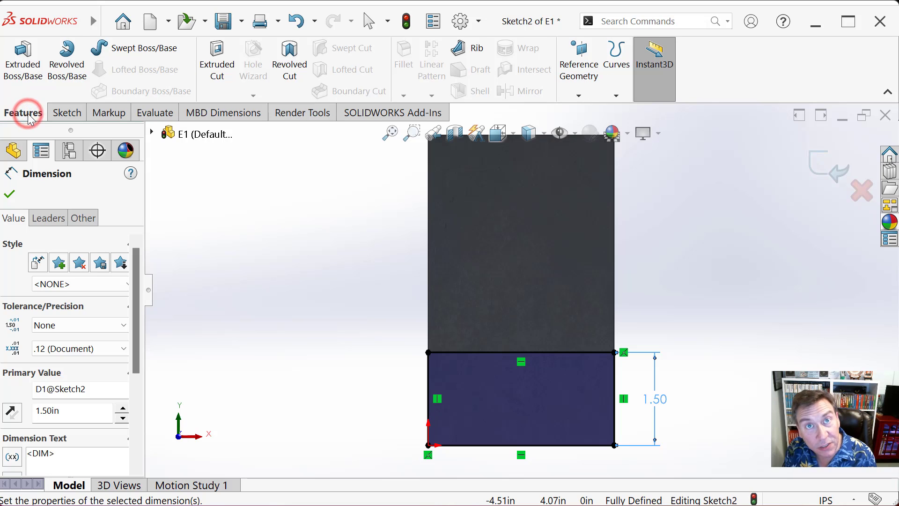
{"action": "left_click", "coordinate": [27, 68]}
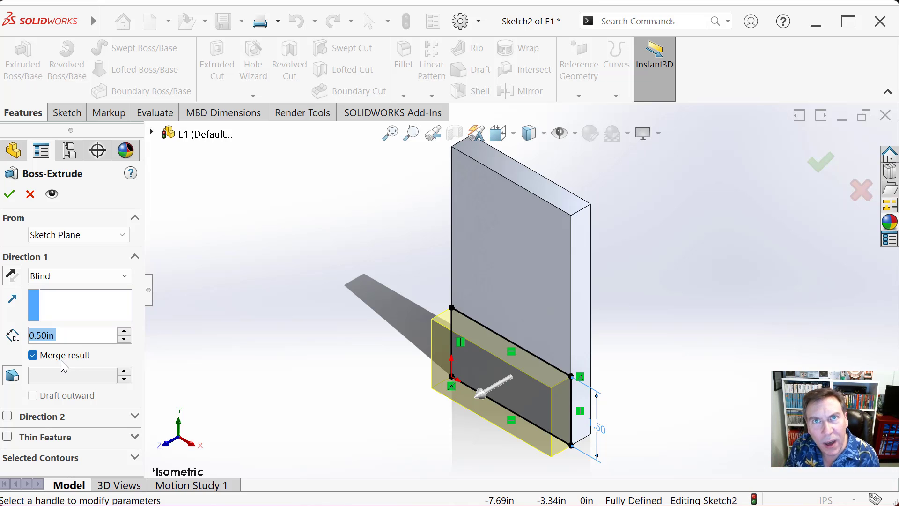
{"action": "left_click", "coordinate": [9, 195]}
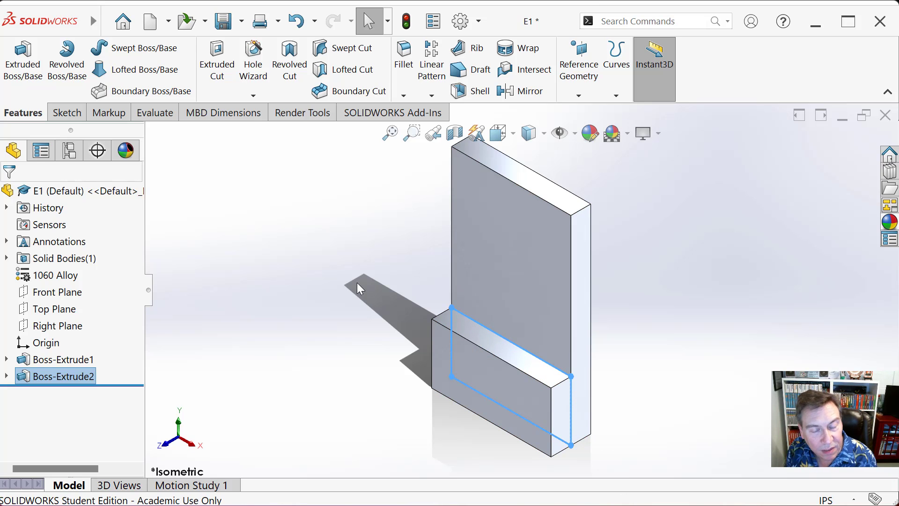
{"action": "left_click", "coordinate": [327, 242]}
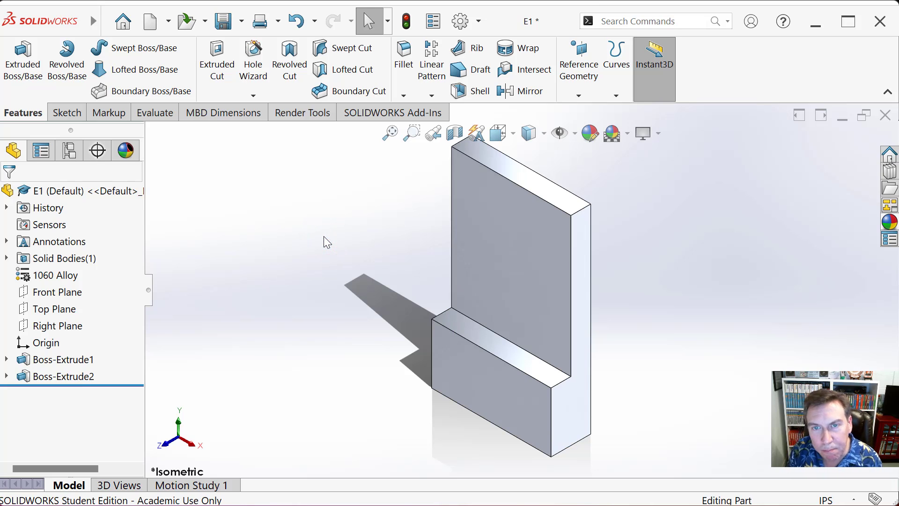
Step: Start a sketch on the plate's exposed upper front face and draw a circle of about 0.35 in radius near its upper-left corner
{"action": "left_click", "coordinate": [495, 233]}
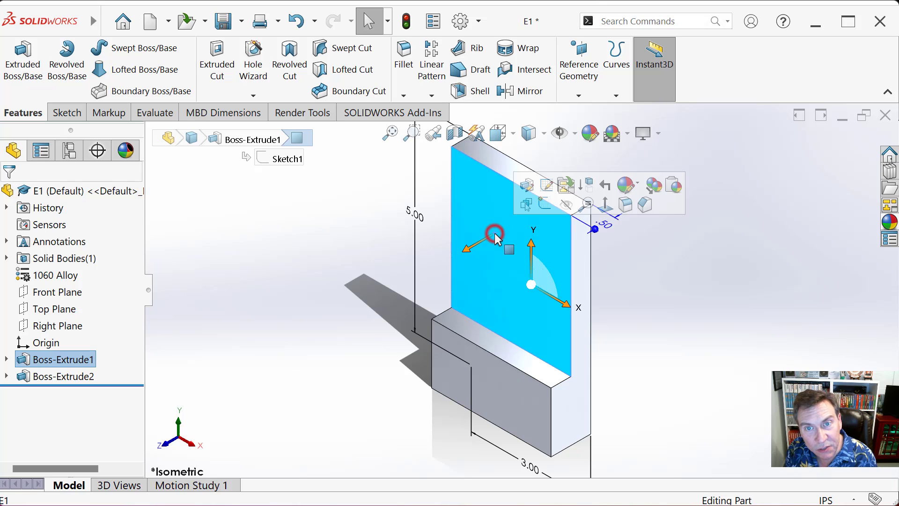
{"action": "left_click", "coordinate": [543, 206]}
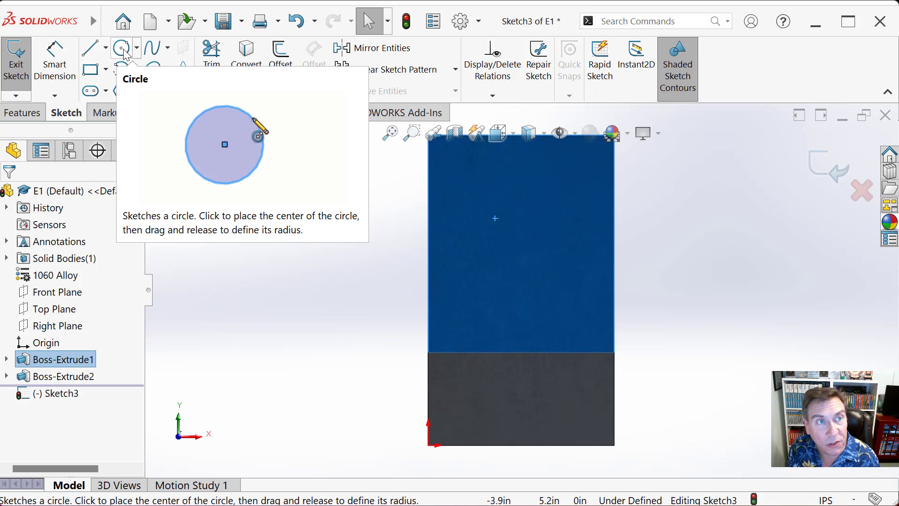
{"action": "left_click", "coordinate": [136, 49]}
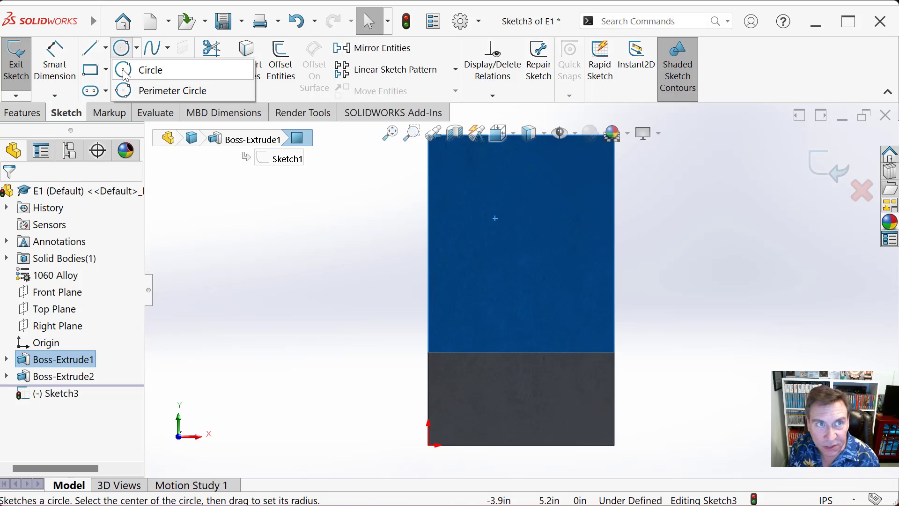
{"action": "left_click", "coordinate": [126, 71]}
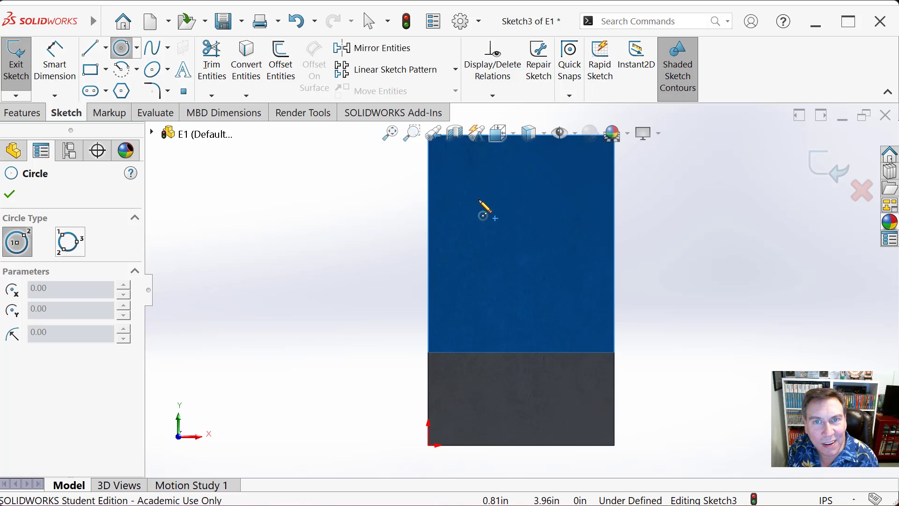
{"action": "left_click", "coordinate": [479, 200]}
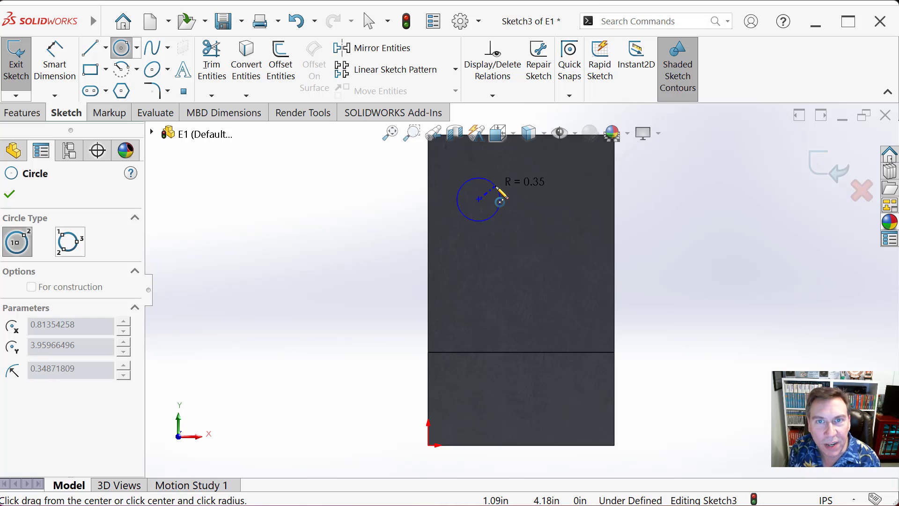
{"action": "left_click", "coordinate": [499, 200]}
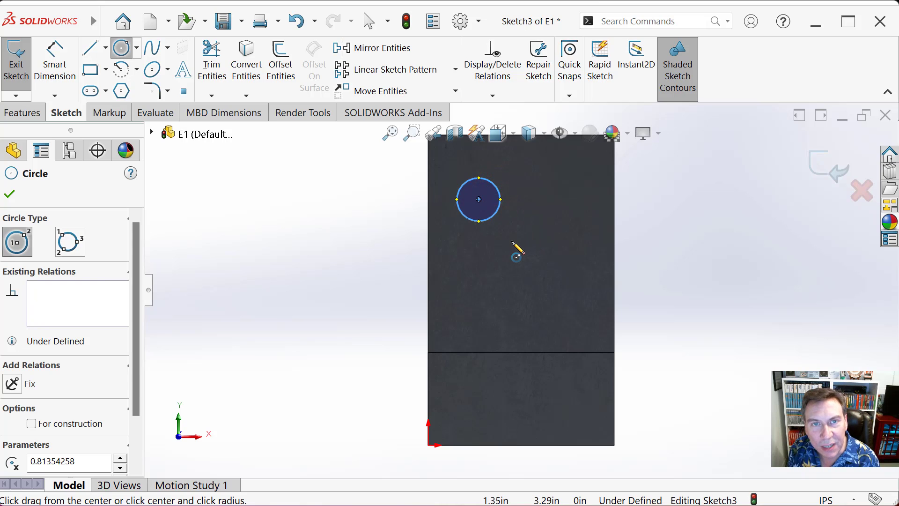
Step: Dimension the circle's diameter to 0.75 in
{"action": "left_click", "coordinate": [55, 59]}
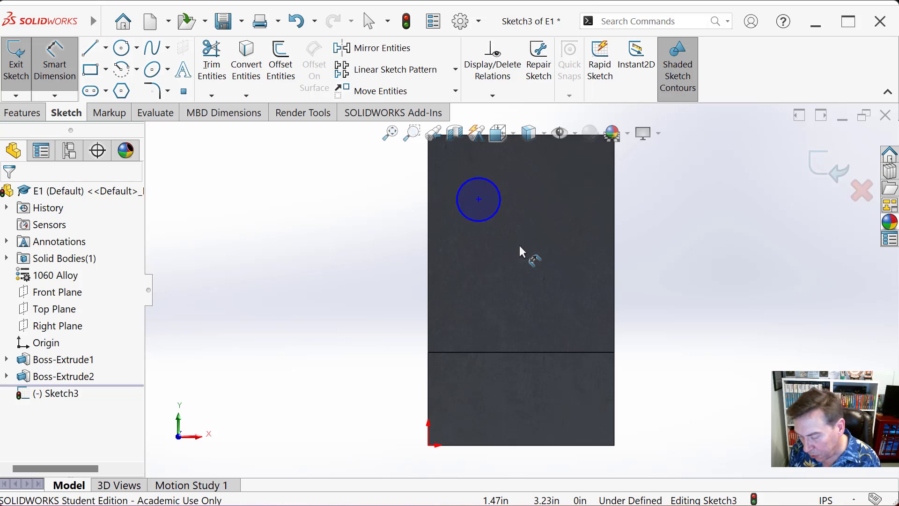
{"action": "key", "text": "f"}
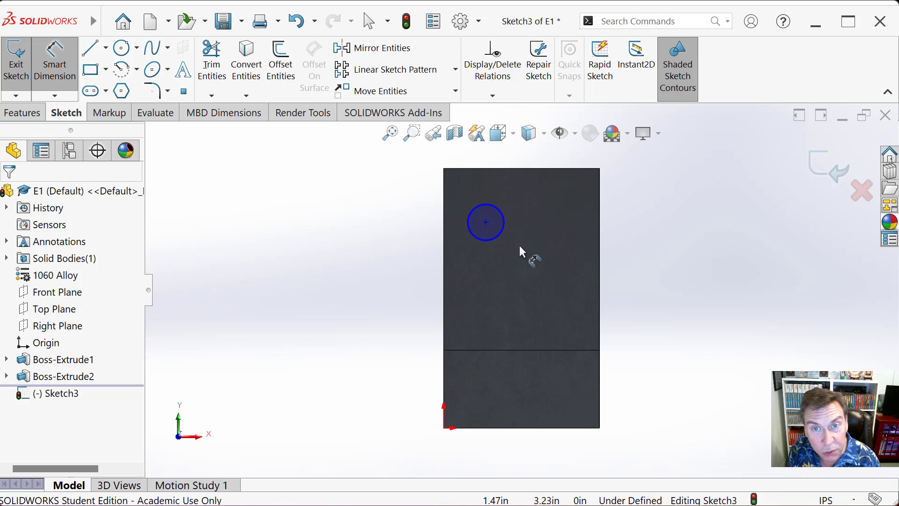
{"action": "left_click", "coordinate": [476, 213]}
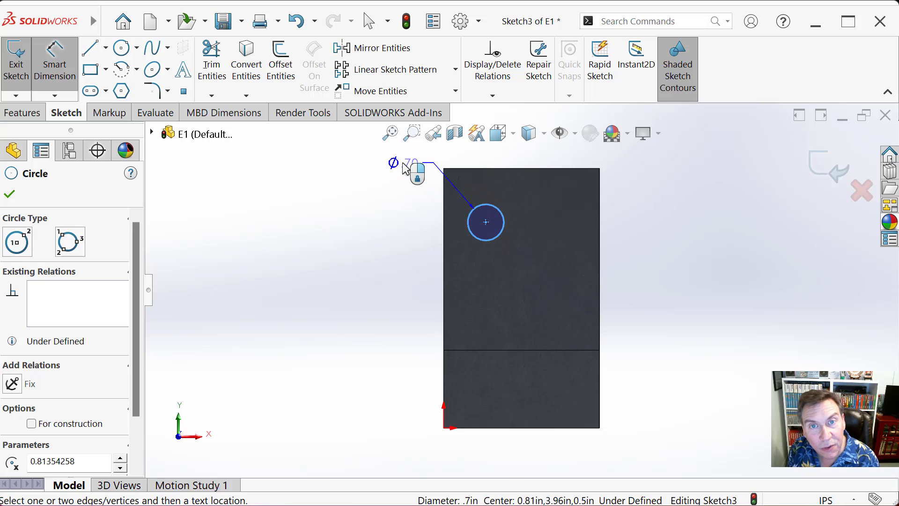
{"action": "left_click", "coordinate": [403, 166]}
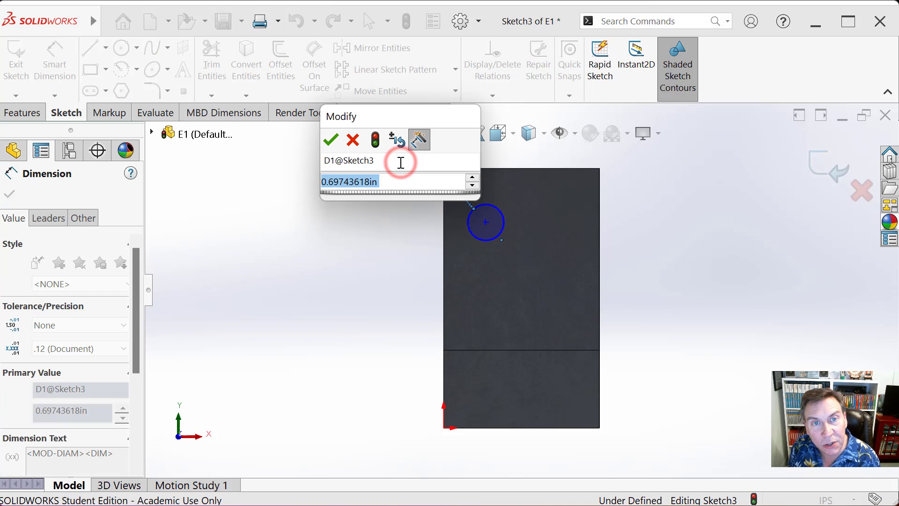
{"action": "type", "text": "."}
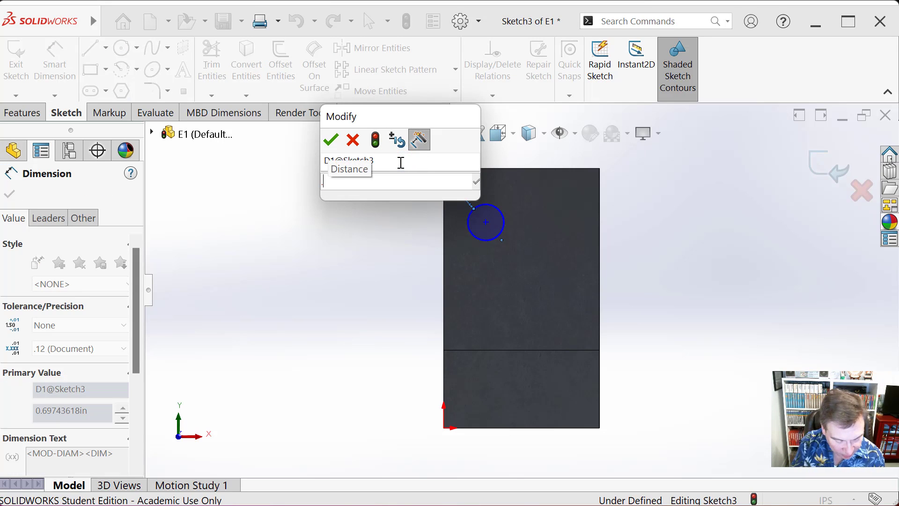
{"action": "type", "text": "75"}
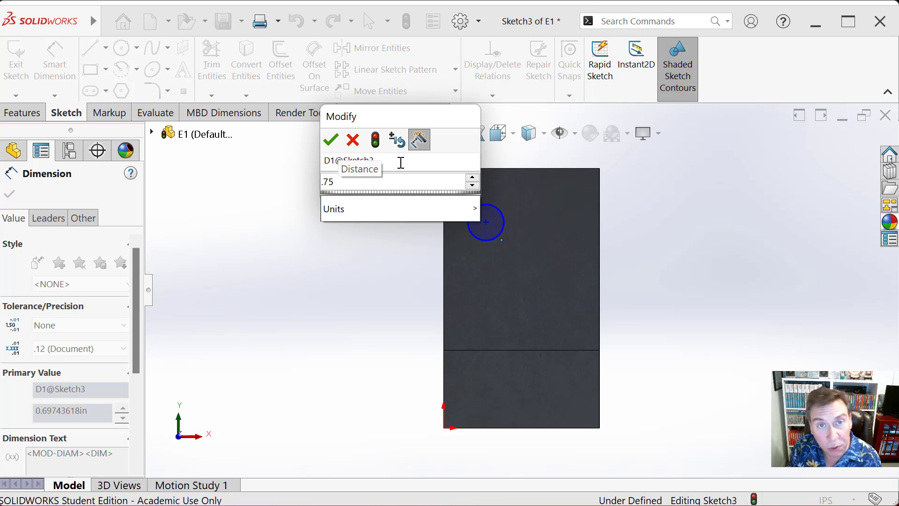
{"action": "key", "text": "Return"}
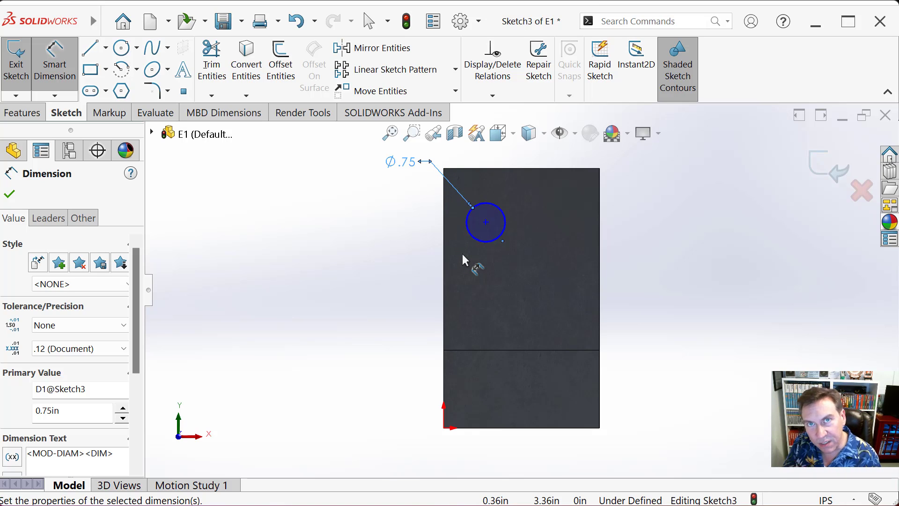
Step: Dimension the horizontal distance from the plate's left edge to the circle's center as 1 in
{"action": "left_click", "coordinate": [486, 223]}
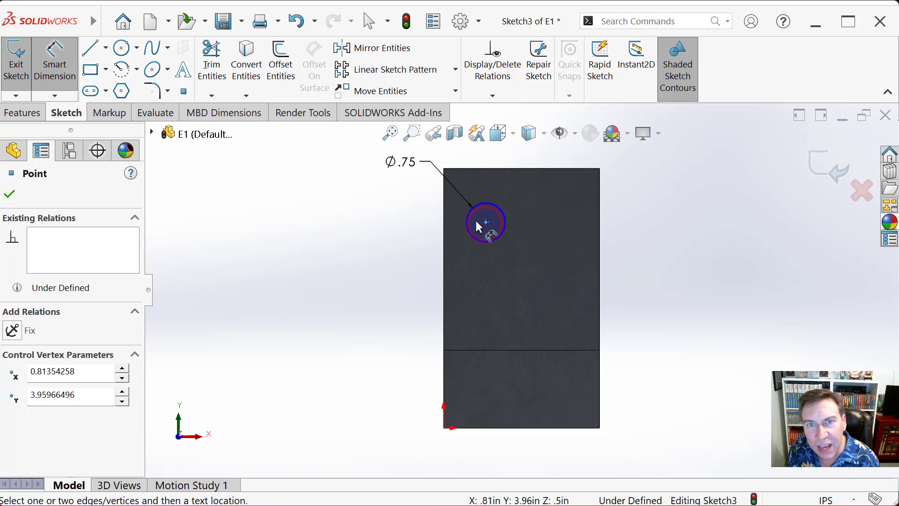
{"action": "left_click", "coordinate": [445, 221]}
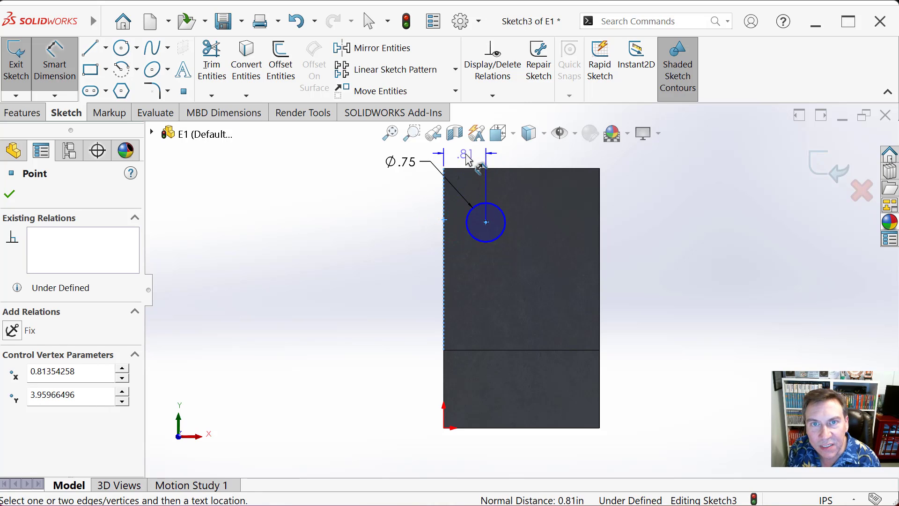
{"action": "scroll", "coordinate": [417, 330], "scroll_direction": "down", "scroll_amount": 1}
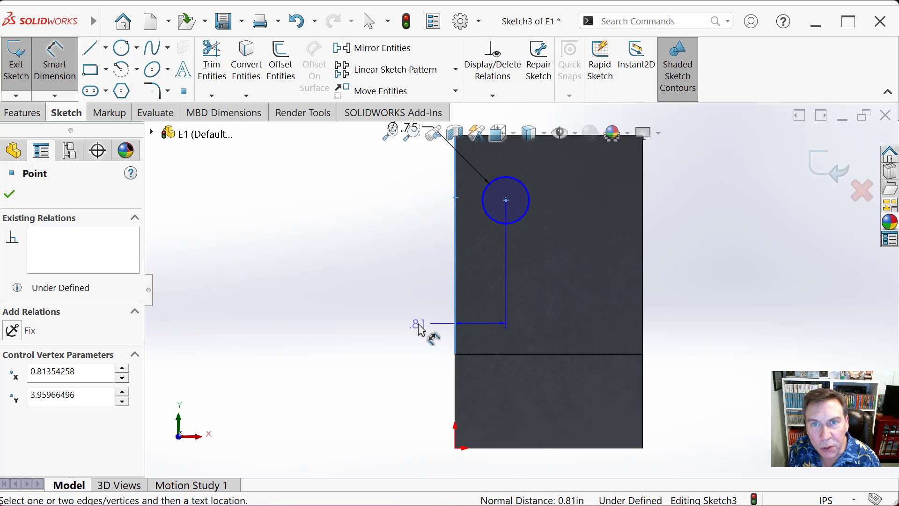
{"action": "scroll", "coordinate": [502, 267], "scroll_direction": "up", "scroll_amount": 2}
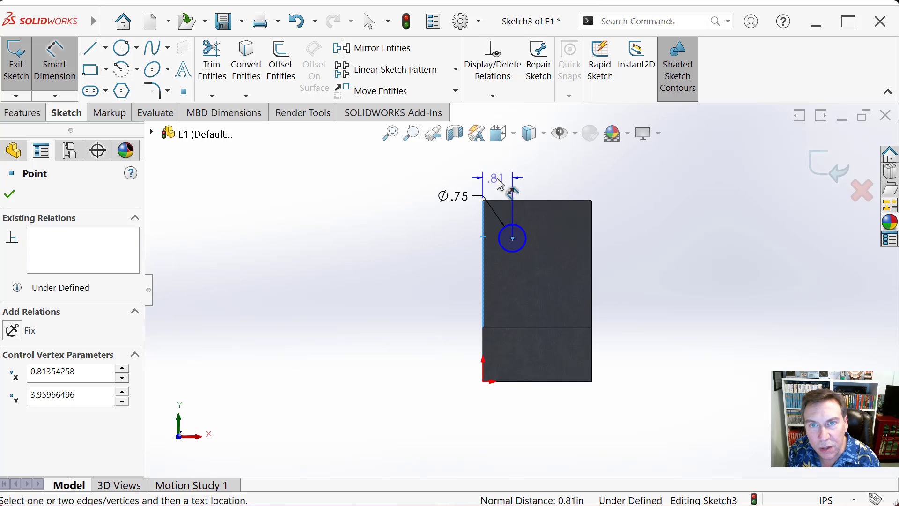
{"action": "left_click", "coordinate": [502, 184]}
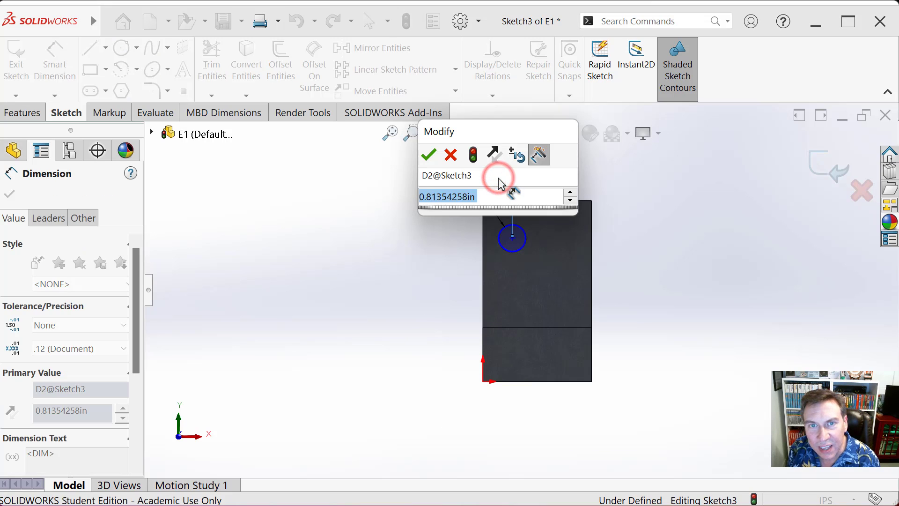
{"action": "type", "text": "1"}
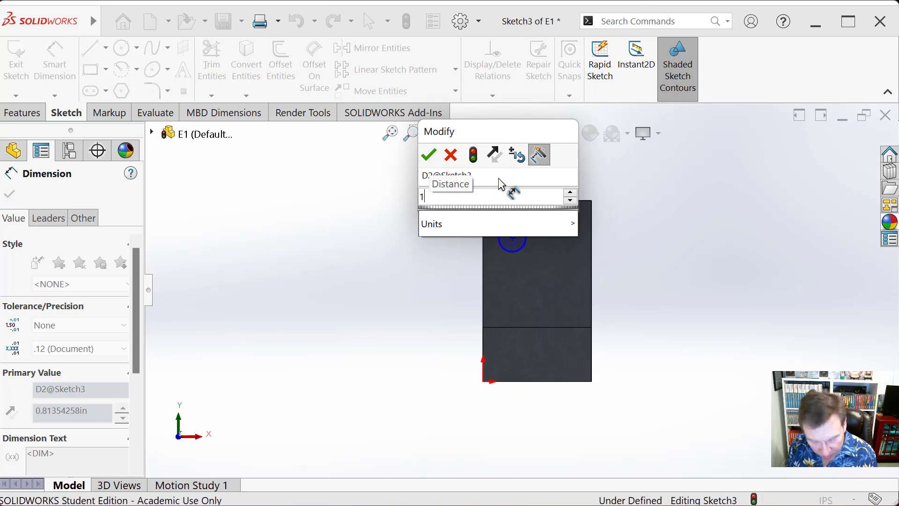
{"action": "key", "text": "Return"}
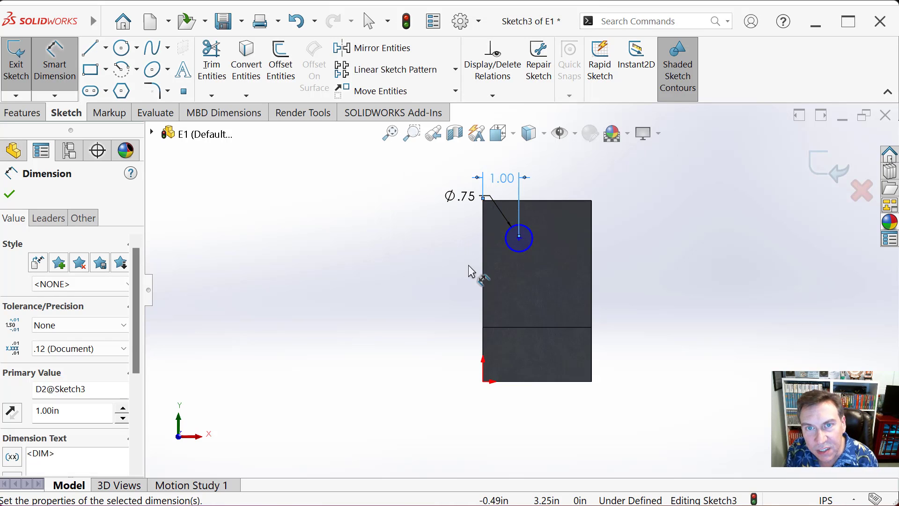
Step: Dimension the vertical distance from the plate's top edge to the circle's center as 1 in and move the diameter dimension clear of it
{"action": "left_click", "coordinate": [520, 240]}
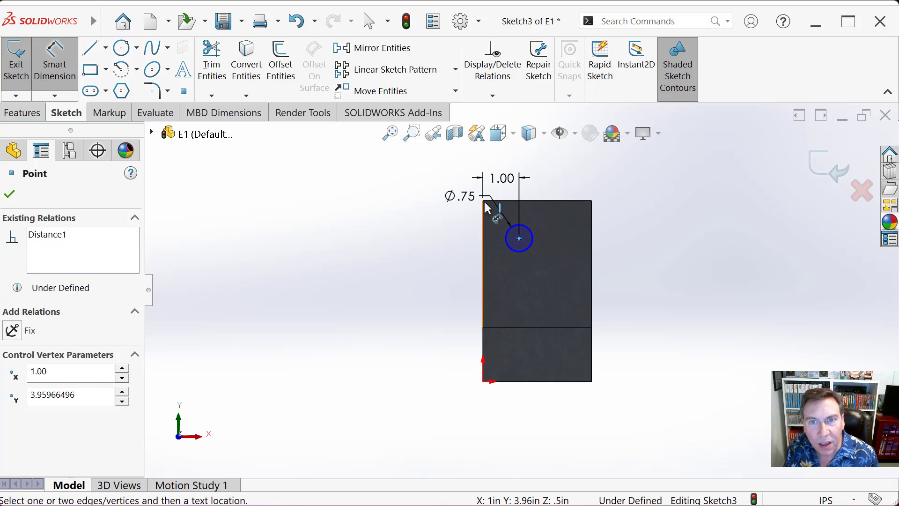
{"action": "left_click", "coordinate": [510, 201]}
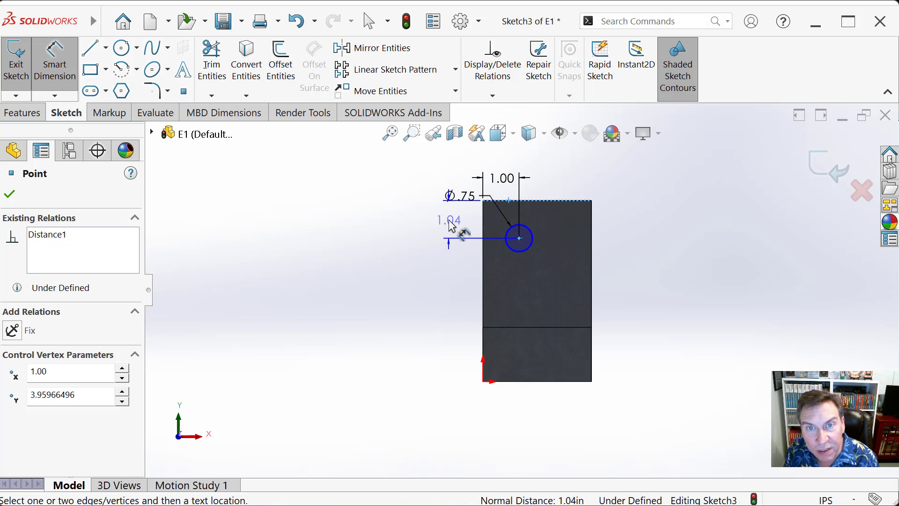
{"action": "left_click", "coordinate": [453, 220]}
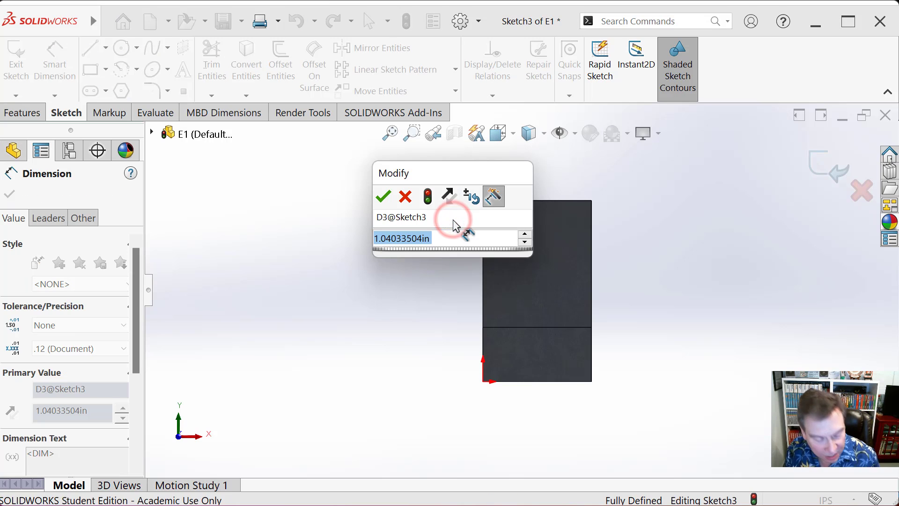
{"action": "type", "text": "1"}
{"action": "key", "text": "Return"}
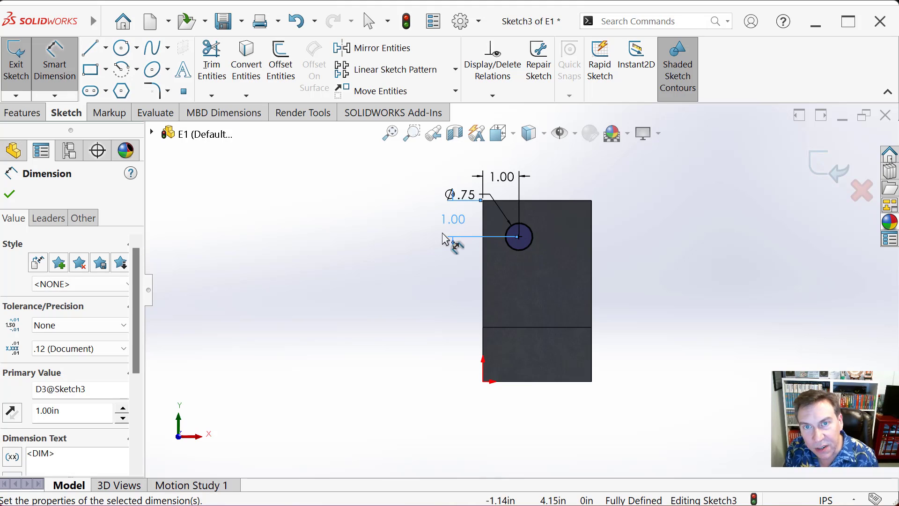
{"action": "left_click_drag", "start_coordinate": [466, 194], "coordinate": [439, 184]}
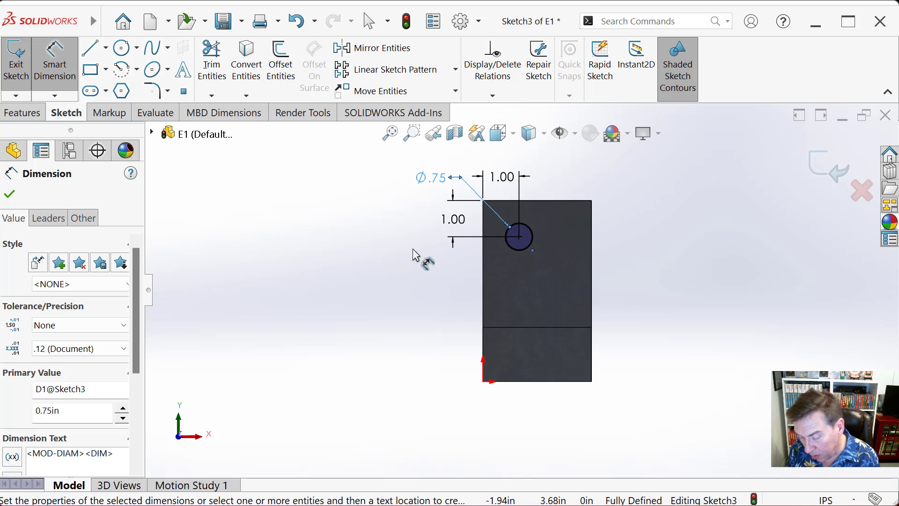
{"action": "left_click", "coordinate": [405, 288]}
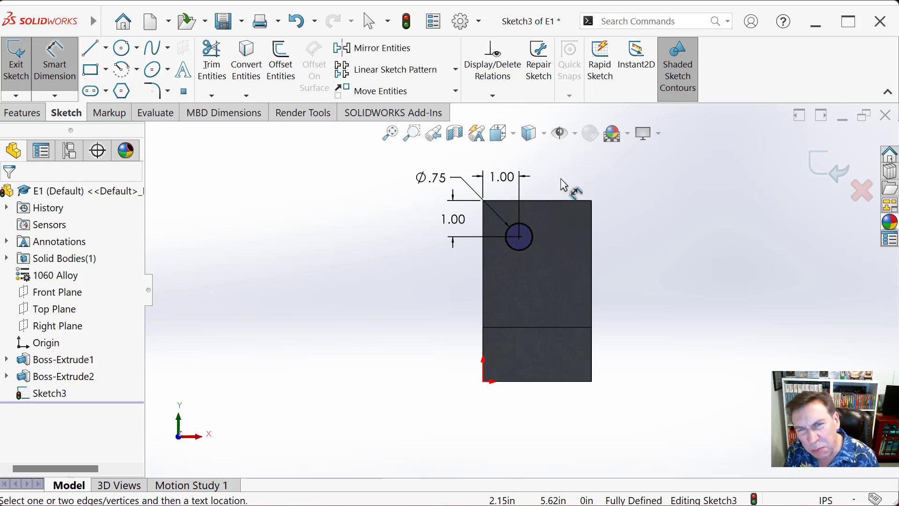
Step: Cut the circle through the plate with an Extruded Cut set to Through All, and clear the selection
{"action": "left_click", "coordinate": [24, 113]}
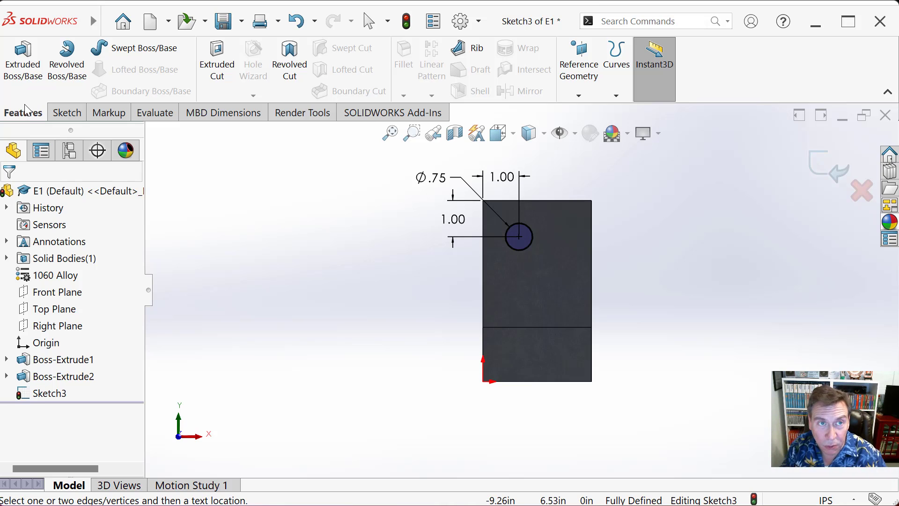
{"action": "left_click", "coordinate": [217, 75]}
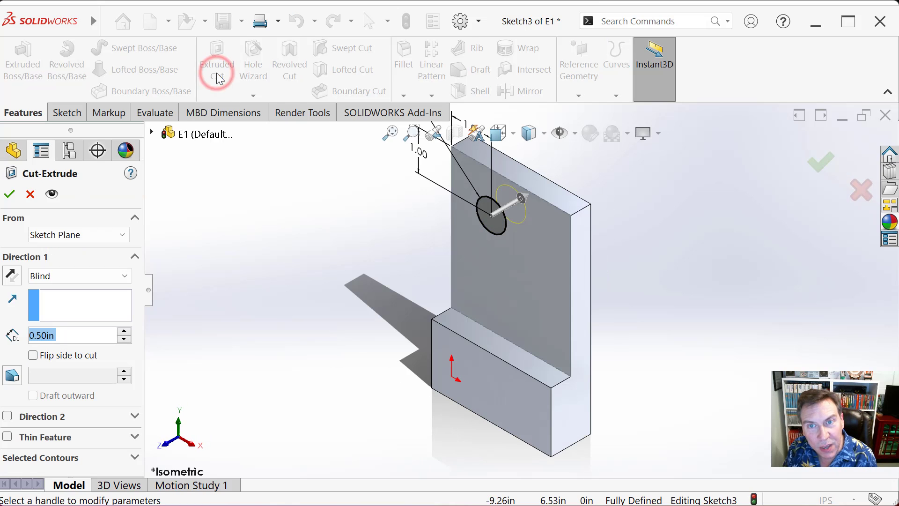
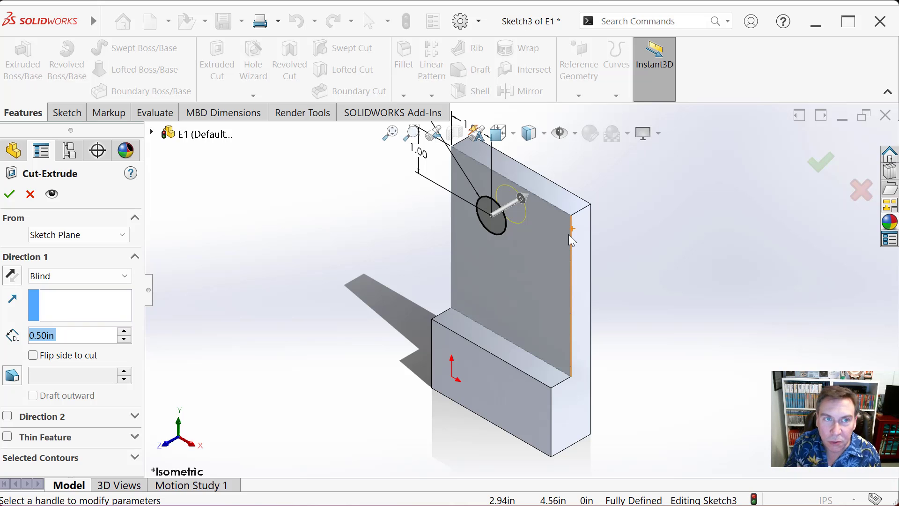
{"action": "left_click", "coordinate": [128, 279]}
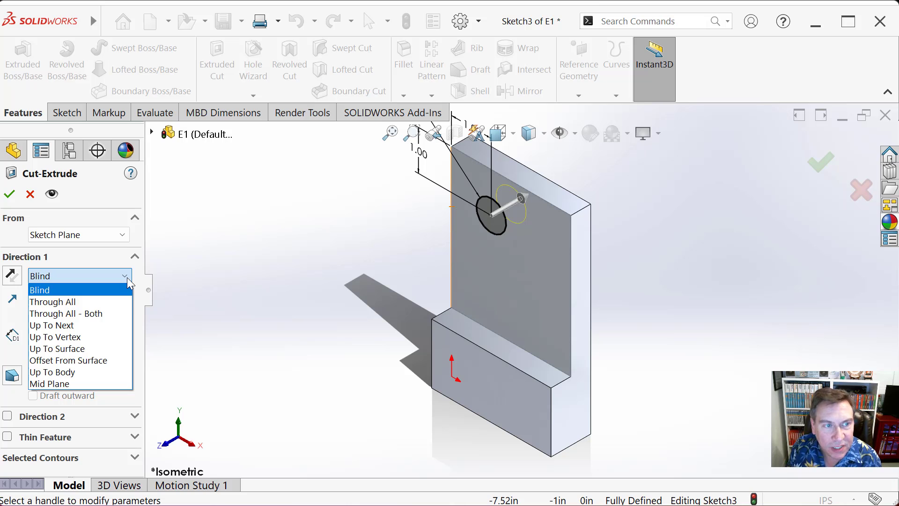
{"action": "left_click", "coordinate": [89, 305]}
{"action": "left_click", "coordinate": [9, 194]}
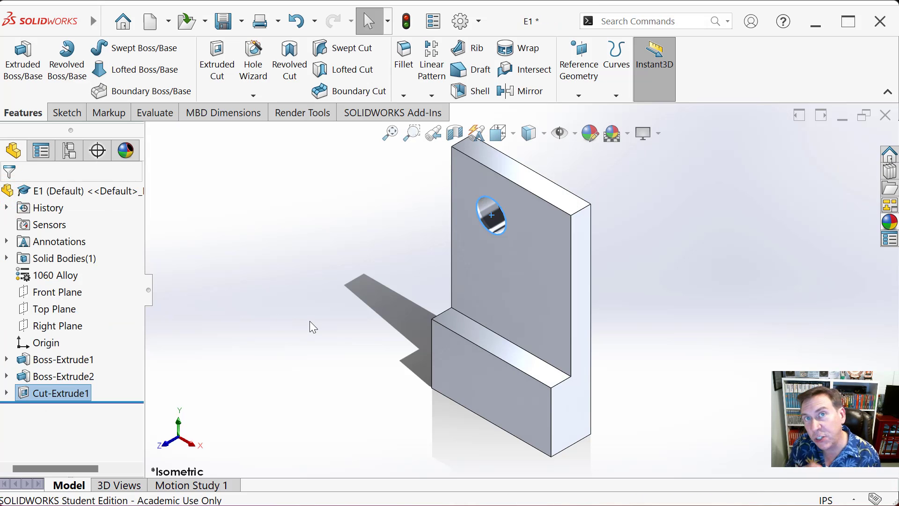
{"action": "left_click", "coordinate": [349, 332]}
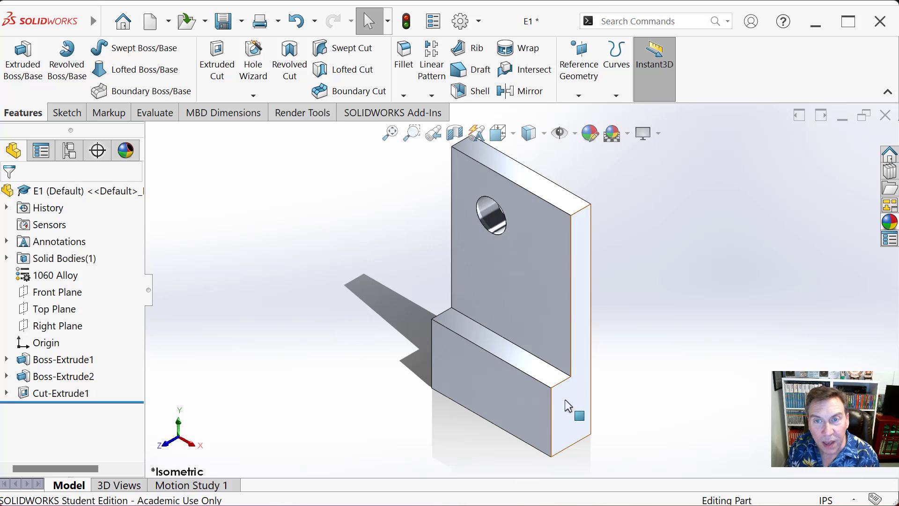
Step: Open the plate's extrusion depth for editing on the model and step its preview value to 0.80 in
{"action": "left_click", "coordinate": [584, 282]}
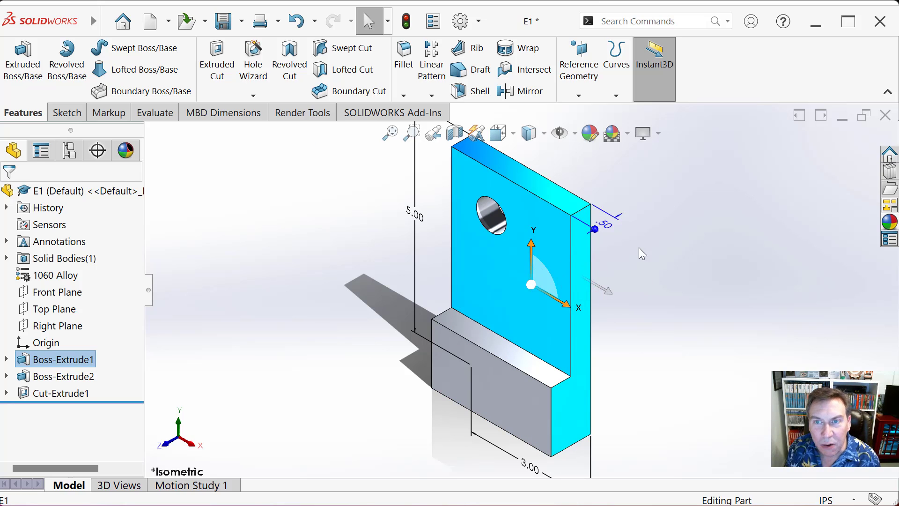
{"action": "left_click", "coordinate": [613, 234]}
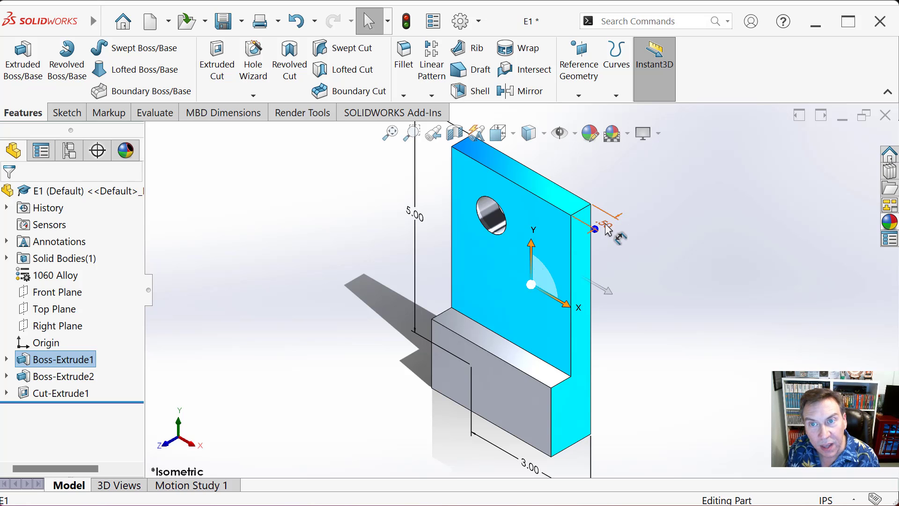
{"action": "double_click", "coordinate": [606, 225]}
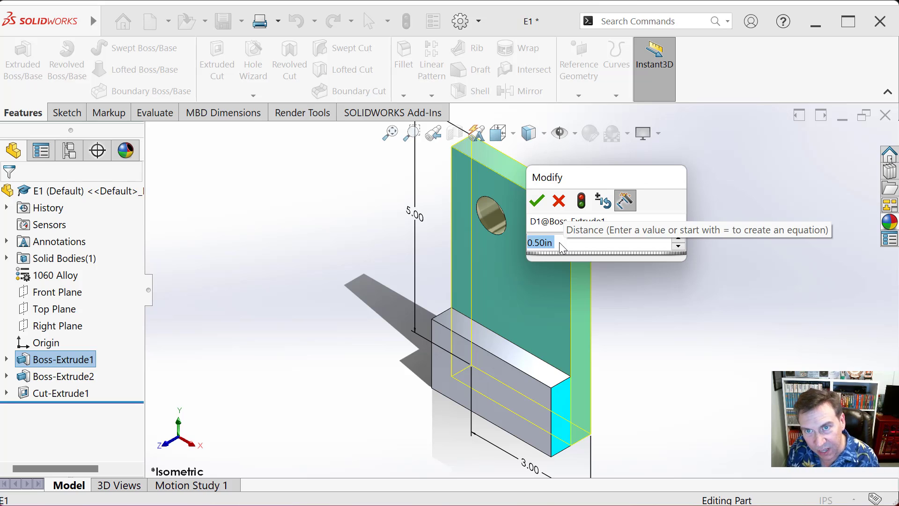
{"action": "left_click_drag", "start_coordinate": [580, 178], "coordinate": [680, 203]}
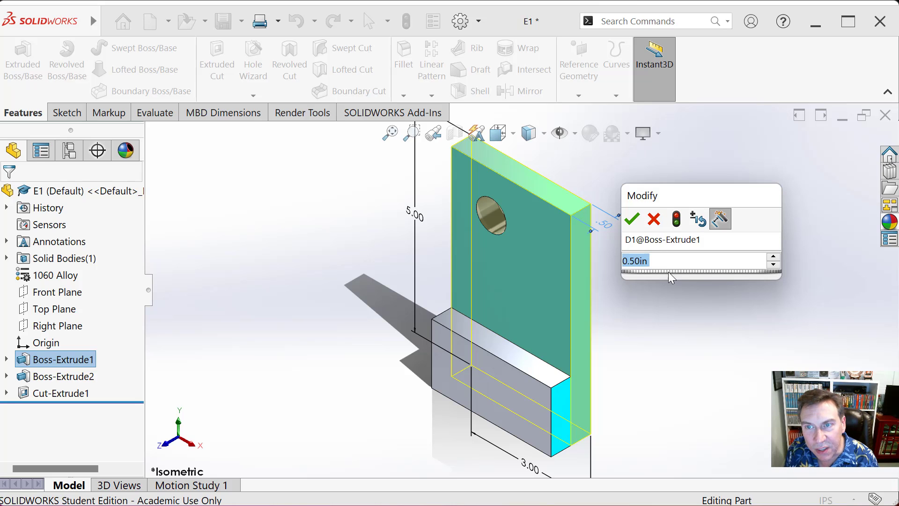
{"action": "left_click_drag", "start_coordinate": [672, 272], "coordinate": [669, 272]}
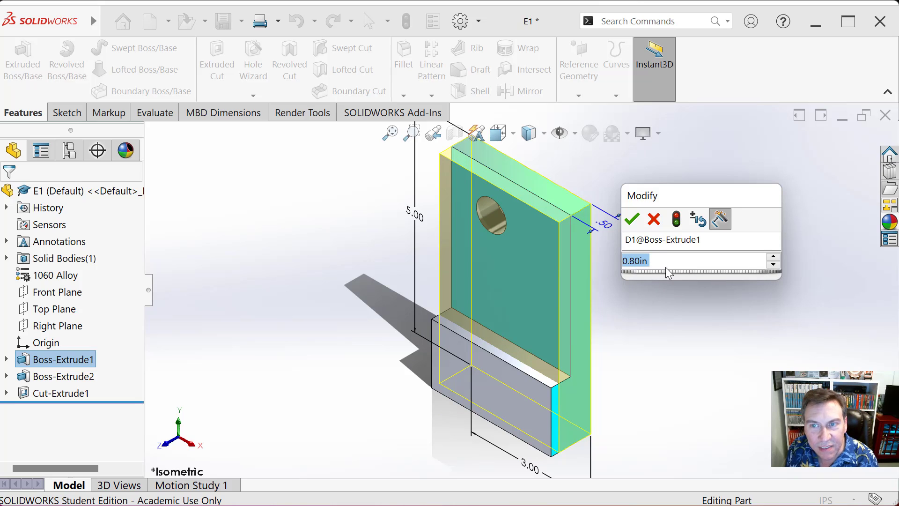
{"action": "left_click", "coordinate": [774, 264]}
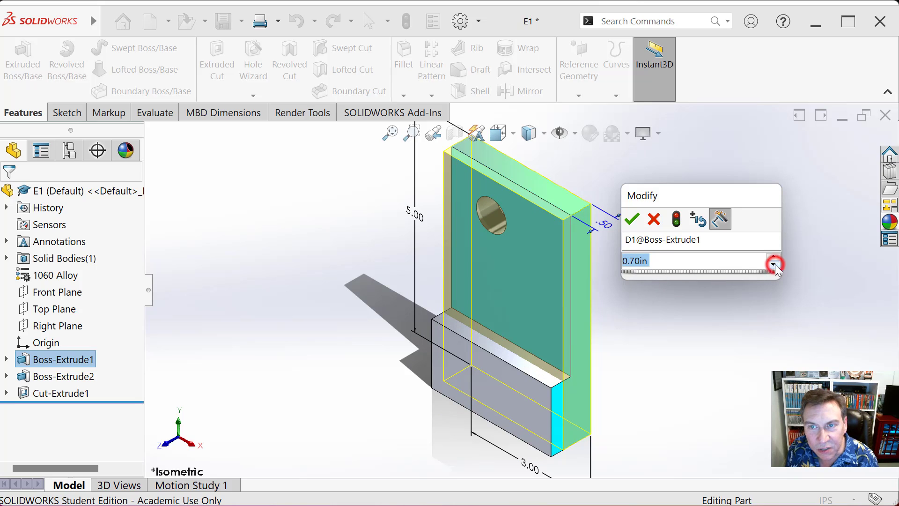
{"action": "left_click", "coordinate": [774, 264]}
{"action": "left_click", "coordinate": [773, 257]}
{"action": "left_click", "coordinate": [774, 257]}
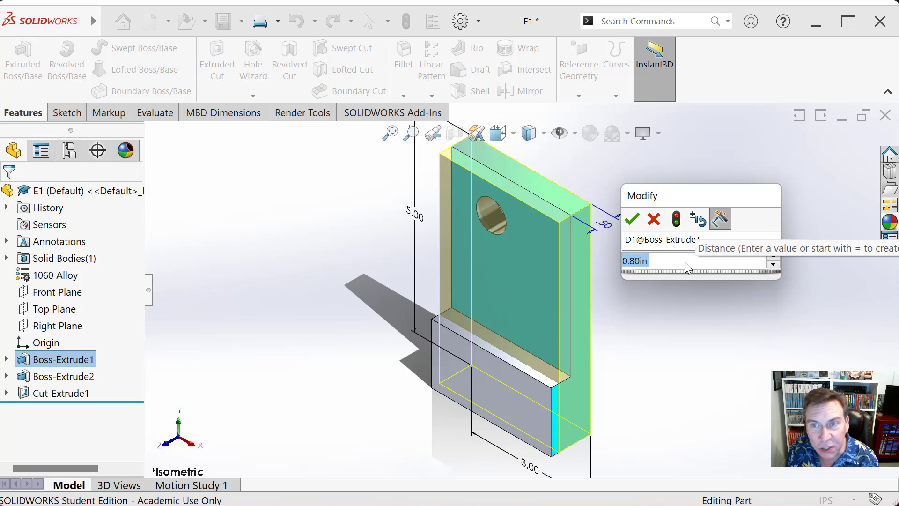
Step: Set the plate's extrusion depth to 0.75 in, regenerate the model and accept the value
{"action": "key", "text": "BackSpace"}
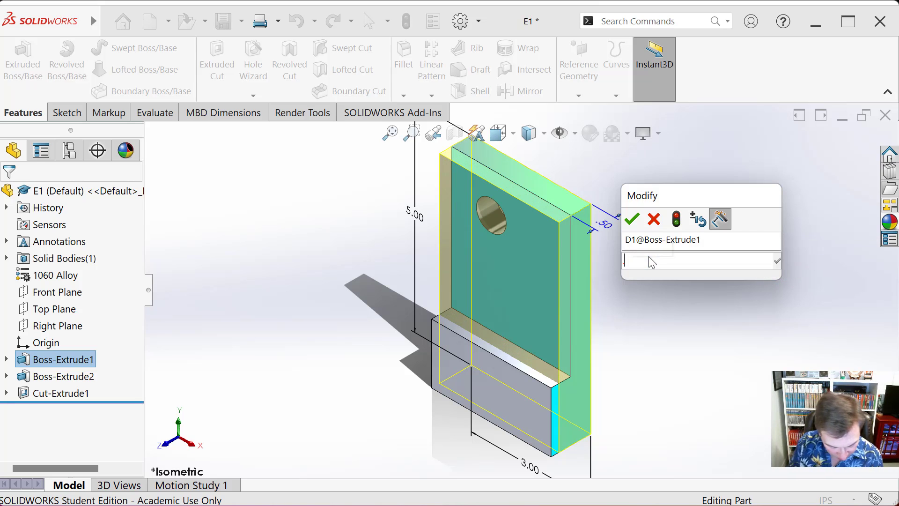
{"action": "type", "text": ".75"}
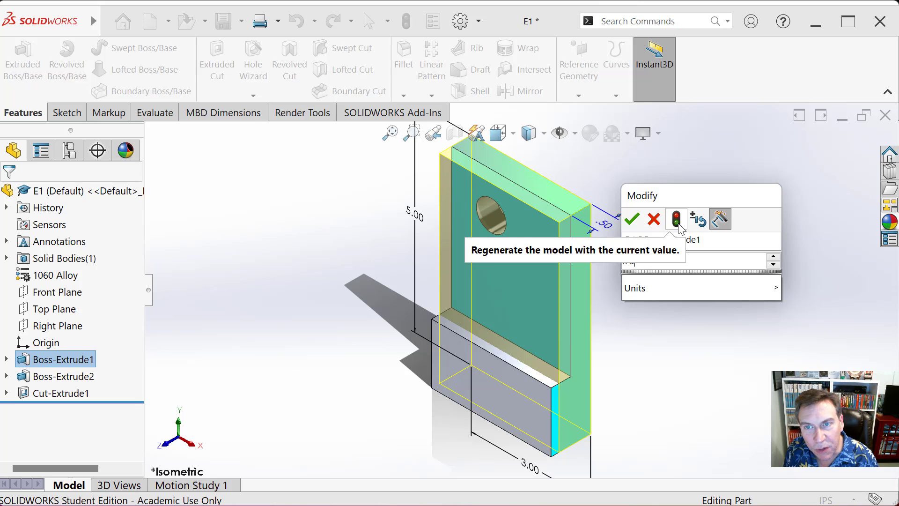
{"action": "left_click", "coordinate": [679, 227]}
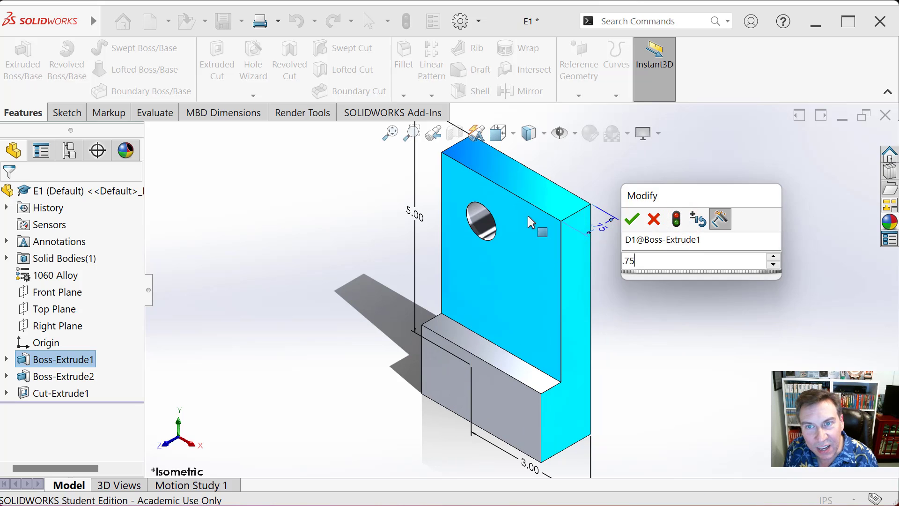
{"action": "left_click", "coordinate": [631, 218]}
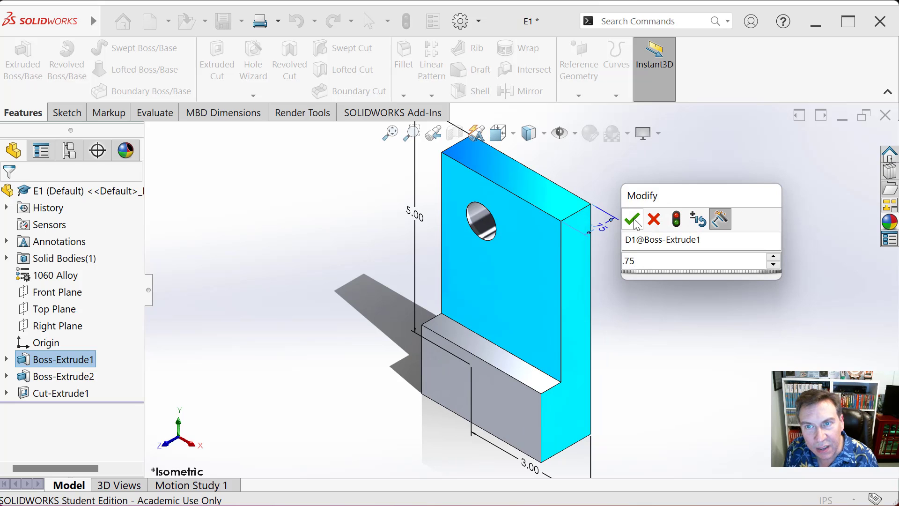
{"action": "left_click", "coordinate": [614, 303]}
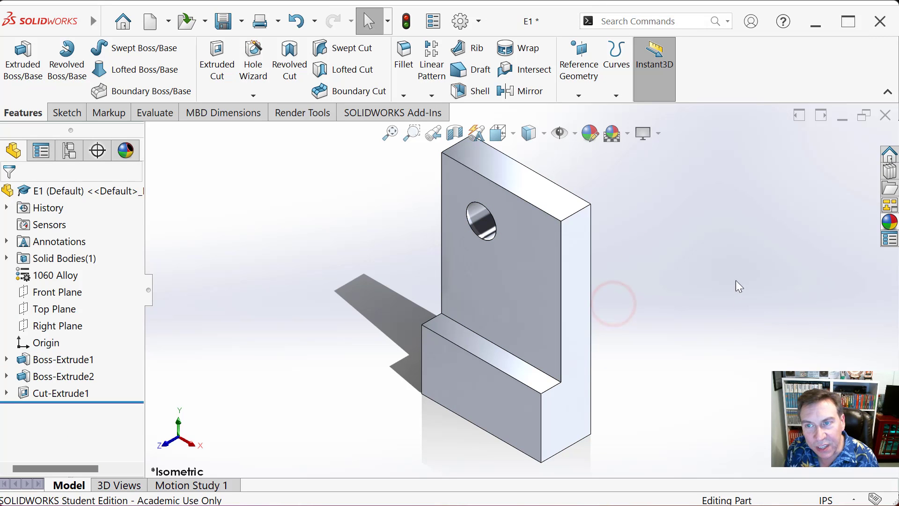
Step: Set the plate's extrusion depth to 0.5 in directly on the model and clear the selection
{"action": "middle_click_drag", "start_coordinate": [631, 297], "coordinate": [647, 311]}
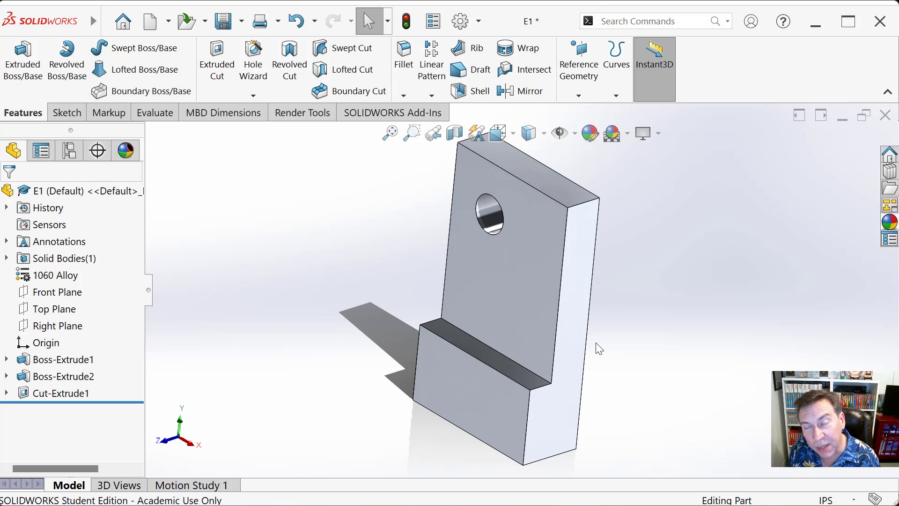
{"action": "middle_click_drag", "start_coordinate": [630, 341], "coordinate": [662, 309]}
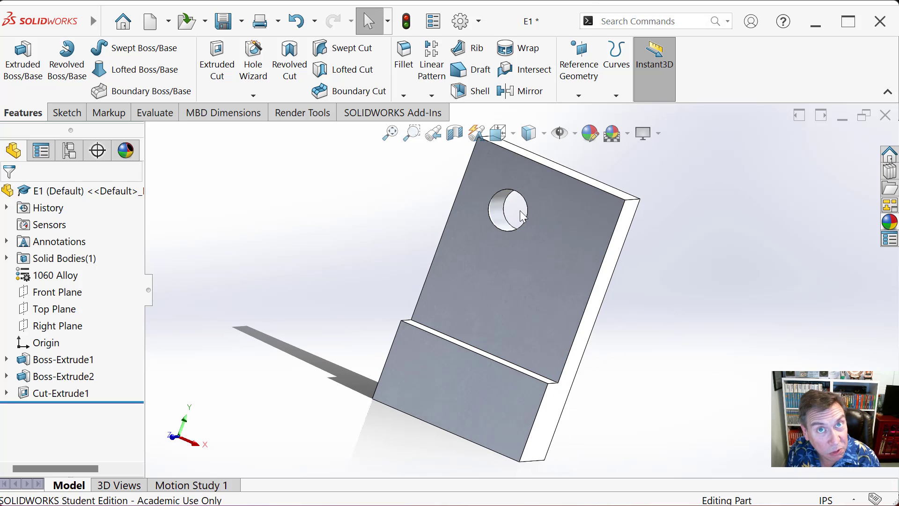
{"action": "middle_click_drag", "start_coordinate": [642, 294], "coordinate": [704, 311]}
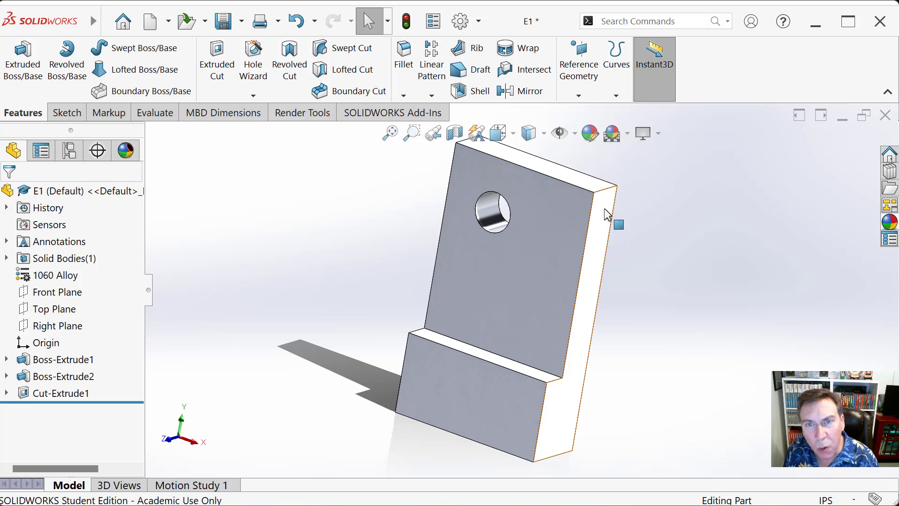
{"action": "mouse_move", "coordinate": [623, 247]}
{"action": "middle_mouse_down"}
{"action": "mouse_move", "coordinate": [608, 256]}
{"action": "mouse_move", "coordinate": [616, 258]}
{"action": "middle_mouse_up"}
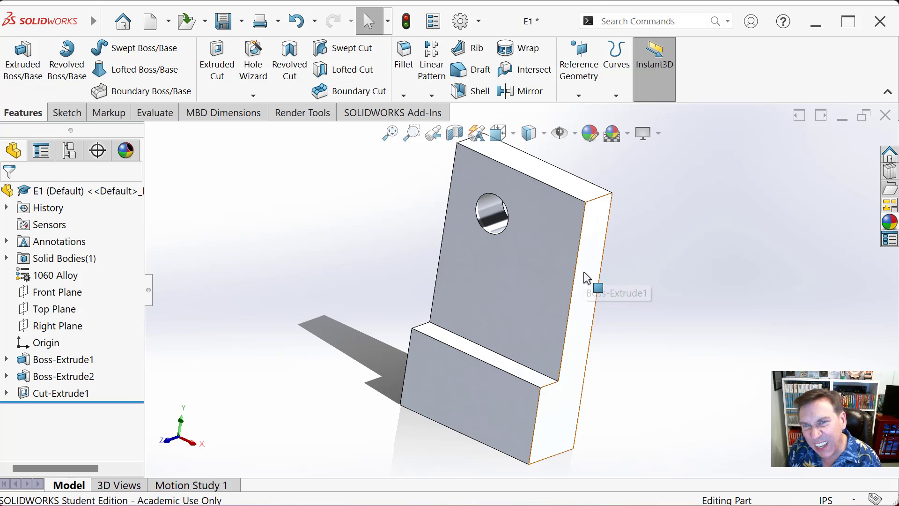
{"action": "left_click", "coordinate": [588, 252]}
{"action": "middle_click_drag", "start_coordinate": [631, 260], "coordinate": [620, 290]}
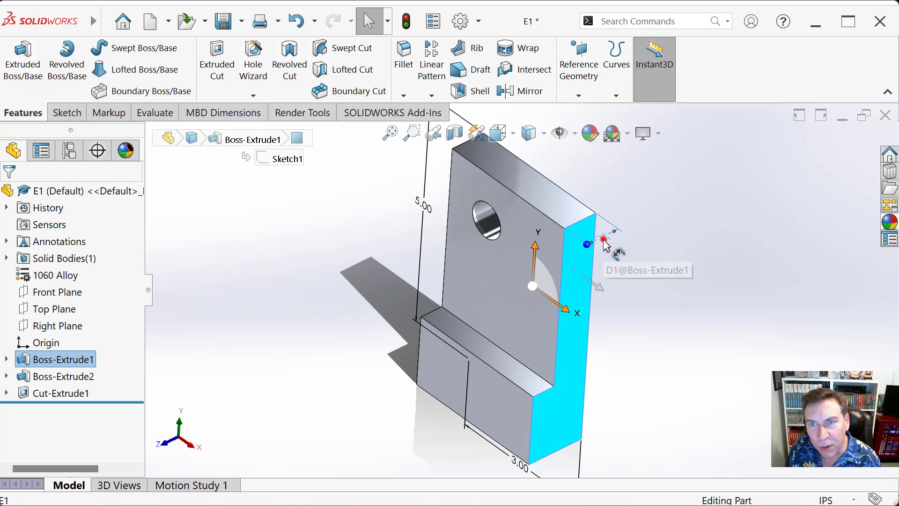
{"action": "left_click", "coordinate": [604, 238]}
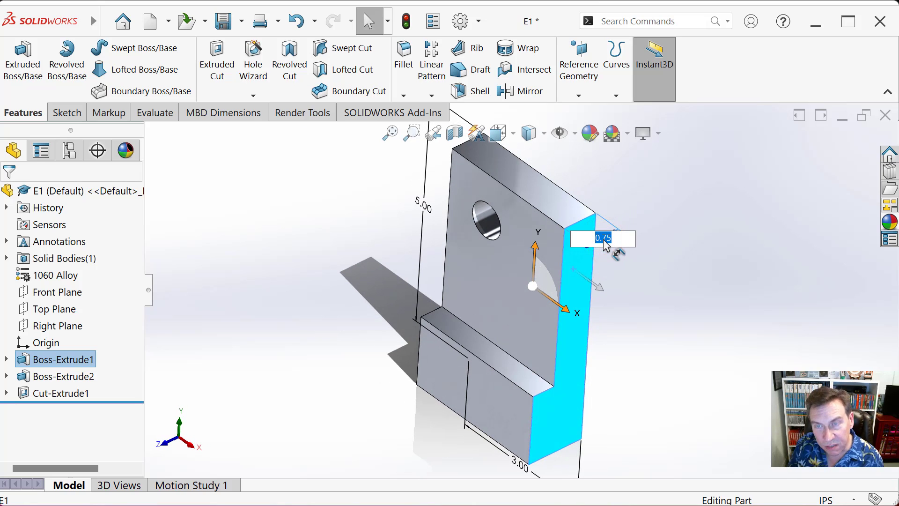
{"action": "key", "text": "BackSpace"}
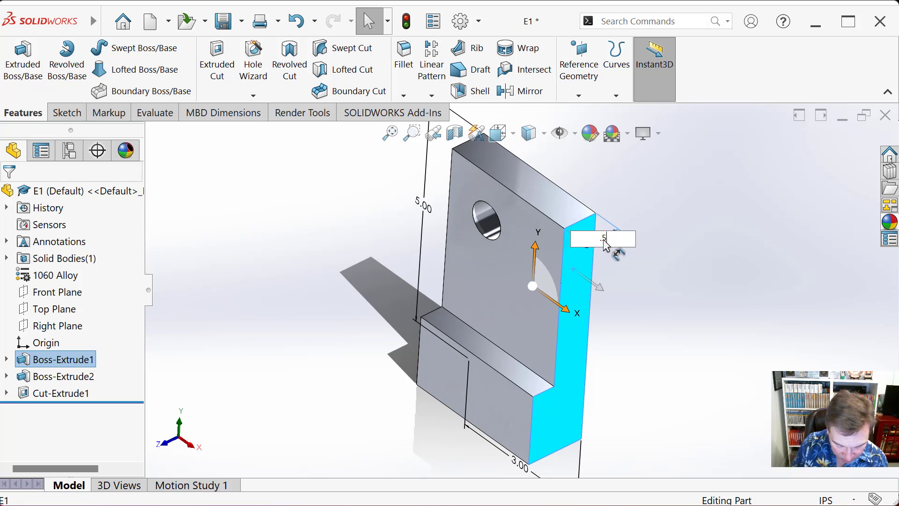
{"action": "type", "text": ".5"}
{"action": "key", "text": "Return"}
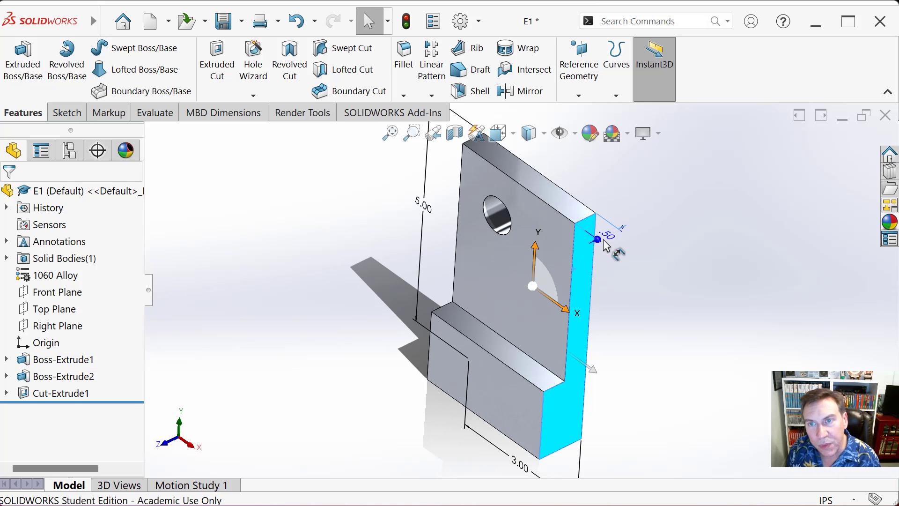
{"action": "left_click", "coordinate": [662, 287]}
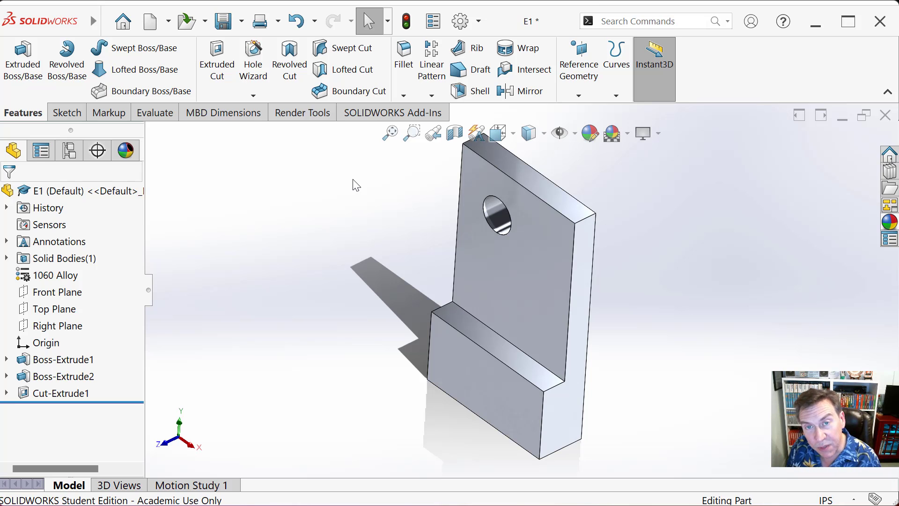
{"action": "left_click", "coordinate": [283, 242]}
{"action": "scroll", "coordinate": [537, 365], "scroll_direction": "up", "scroll_amount": 1}
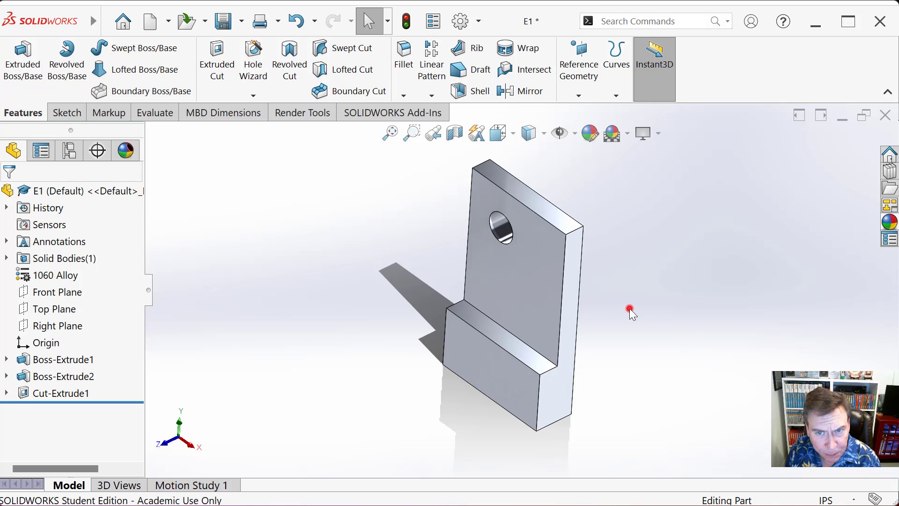
{"action": "middle_click_drag", "start_coordinate": [629, 308], "coordinate": [616, 251]}
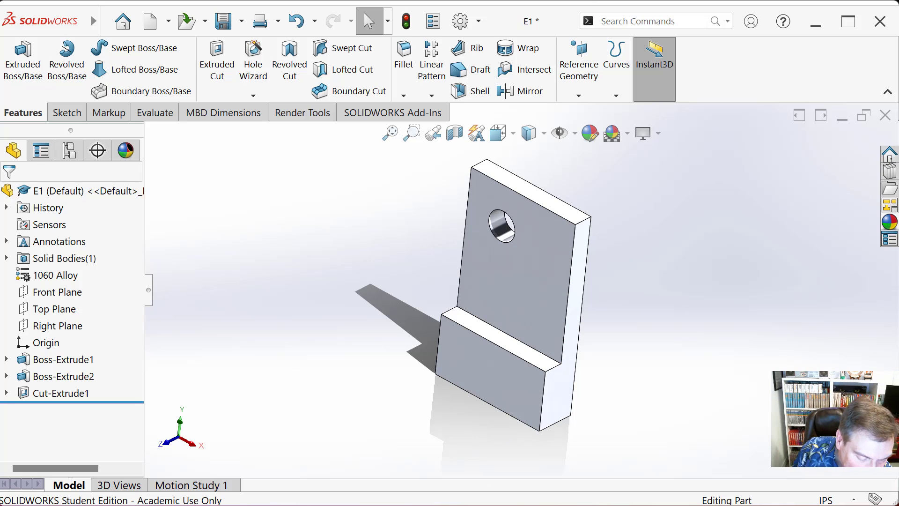
Step: Switch to the SolidWorks Basics manual, review the remaining Exercise 1 pages and the LAB1 drawings, and return to the part in SOLIDWORKS
{"action": "key", "text": "alt+Tab"}
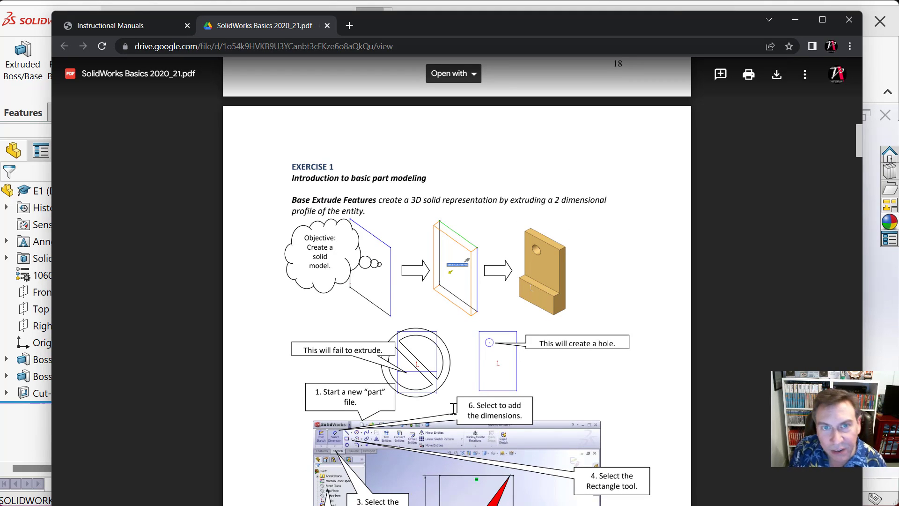
{"action": "scroll", "coordinate": [479, 380], "scroll_direction": "down", "scroll_amount": 20}
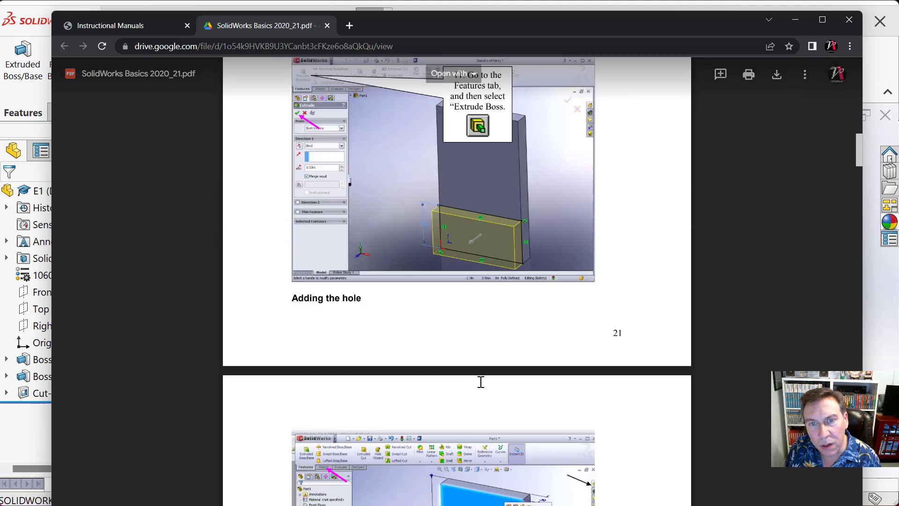
{"action": "scroll", "coordinate": [481, 382], "scroll_direction": "down", "scroll_amount": 20}
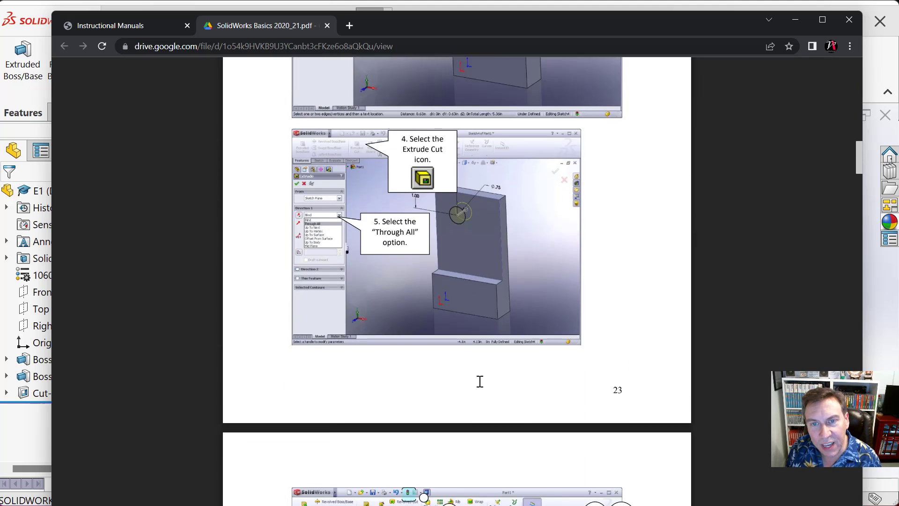
{"action": "scroll", "coordinate": [478, 381], "scroll_direction": "down", "scroll_amount": 4}
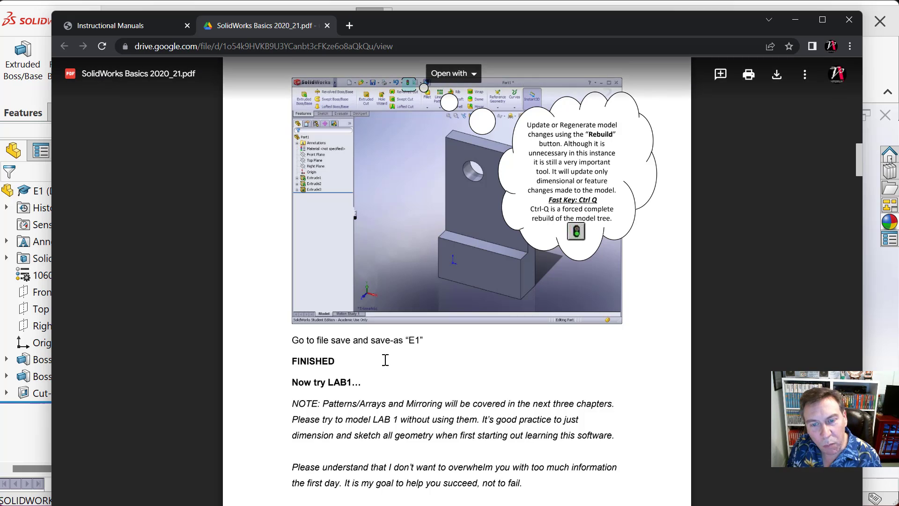
{"action": "scroll", "coordinate": [411, 361], "scroll_direction": "down", "scroll_amount": 10}
{"action": "scroll", "coordinate": [415, 361], "scroll_direction": "down", "scroll_amount": 12}
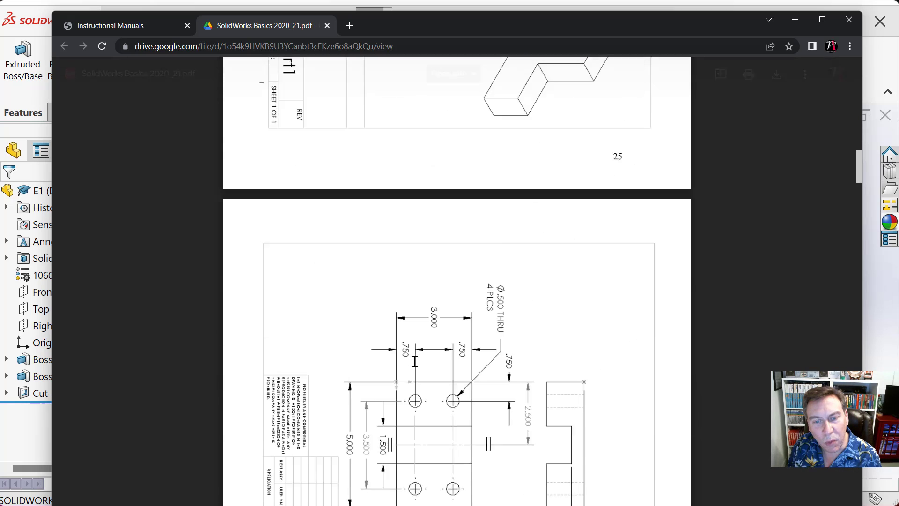
{"action": "scroll", "coordinate": [415, 361], "scroll_direction": "up", "scroll_amount": 8}
{"action": "scroll", "coordinate": [415, 361], "scroll_direction": "up", "scroll_amount": 15}
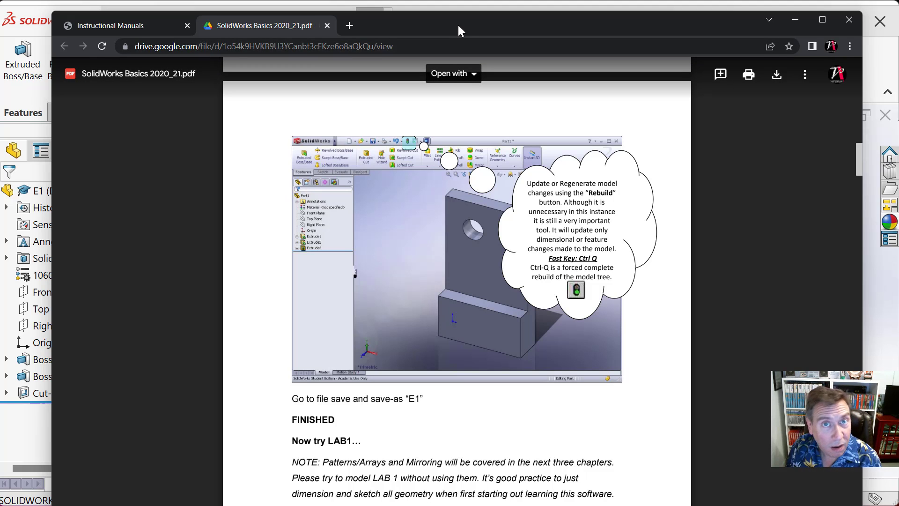
{"action": "left_click_drag", "start_coordinate": [457, 24], "coordinate": [0, 373]}
{"action": "left_click", "coordinate": [317, 219]}
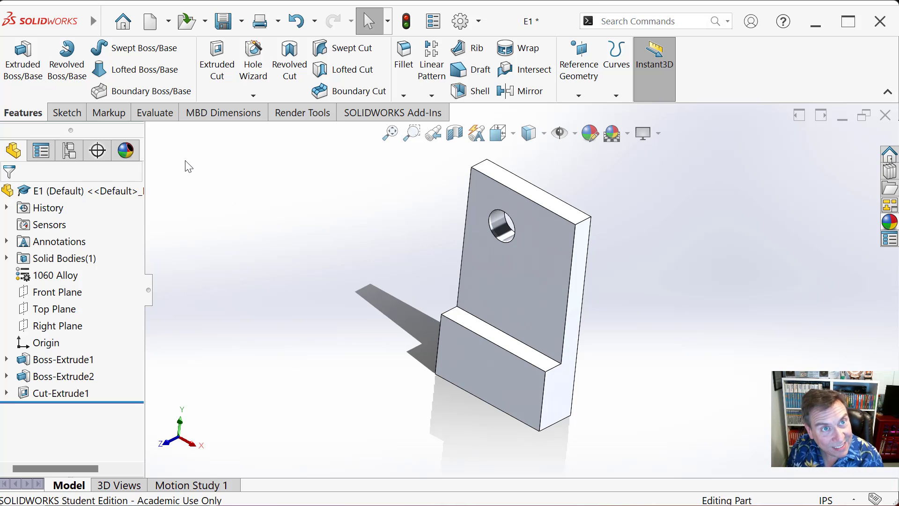
{"action": "left_click", "coordinate": [98, 24]}
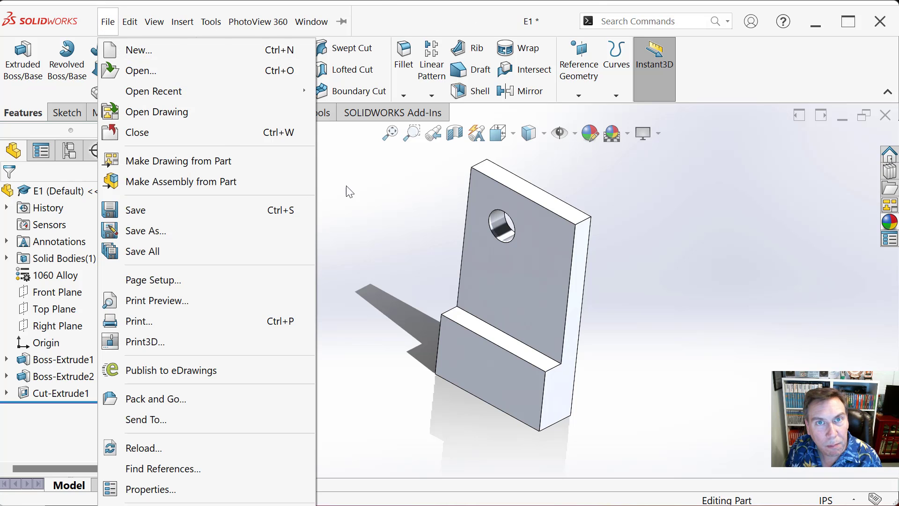
{"action": "left_click", "coordinate": [359, 181]}
Step: Start a symmetric Fillet with a 1 in radius and select the plate's short upper corner edge on the side away from the hole
{"action": "left_click", "coordinate": [405, 54]}
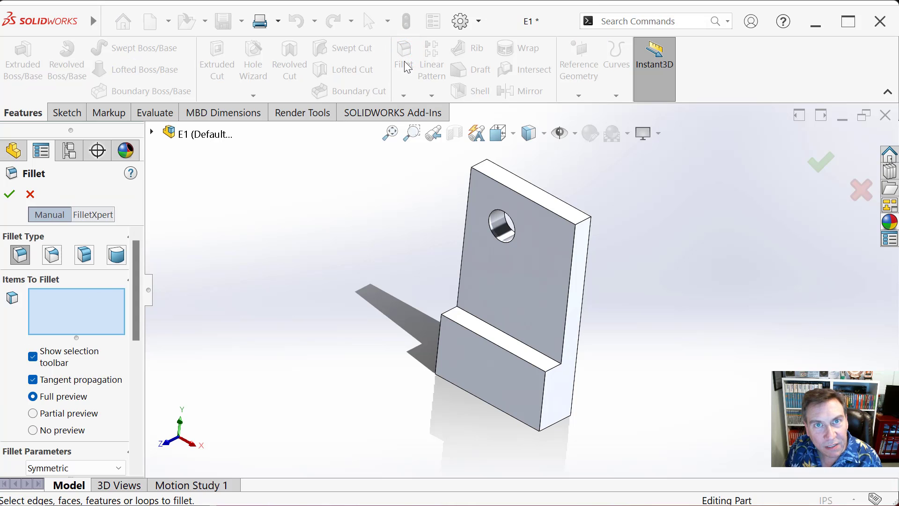
{"action": "left_click_drag", "start_coordinate": [135, 295], "coordinate": [135, 334]}
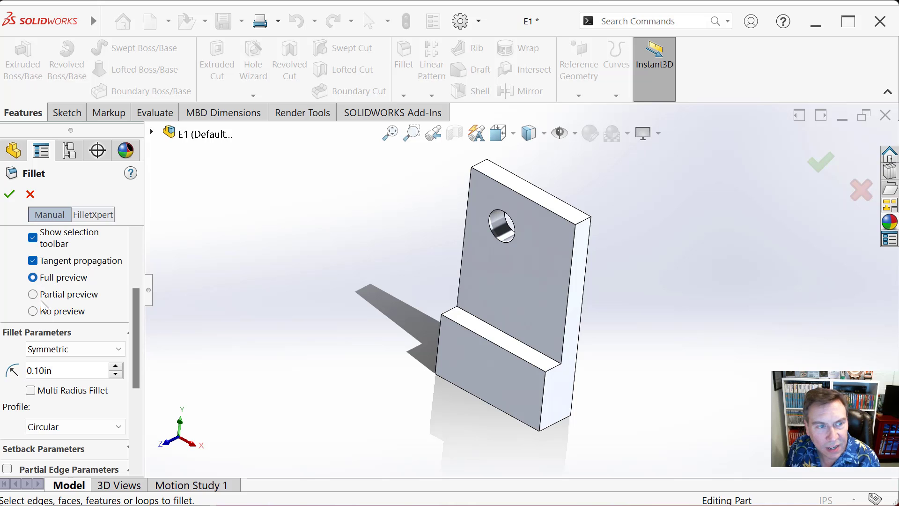
{"action": "left_click", "coordinate": [57, 370]}
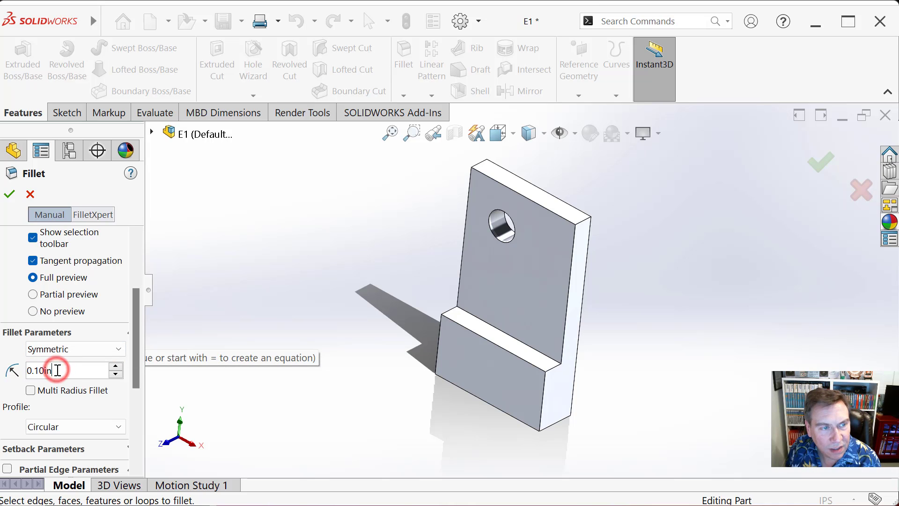
{"action": "double_click", "coordinate": [57, 370]}
{"action": "type", "text": "1"}
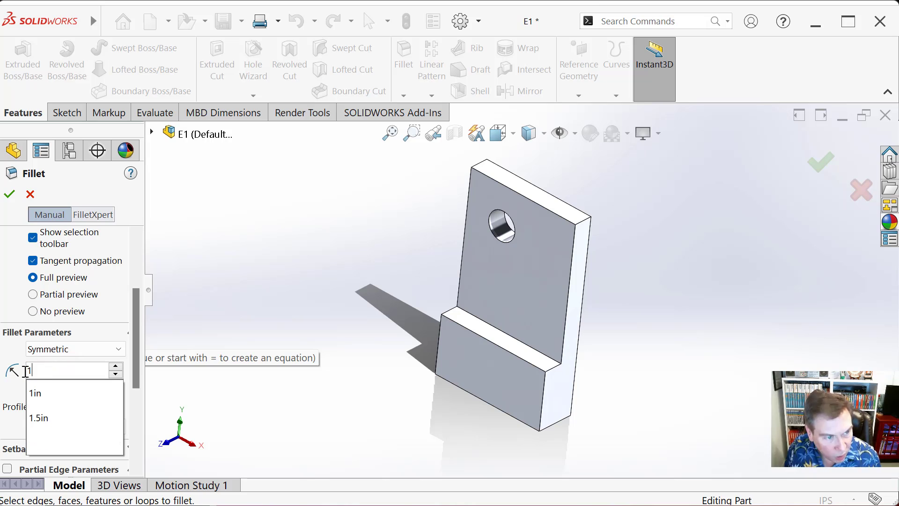
{"action": "left_click", "coordinate": [36, 394]}
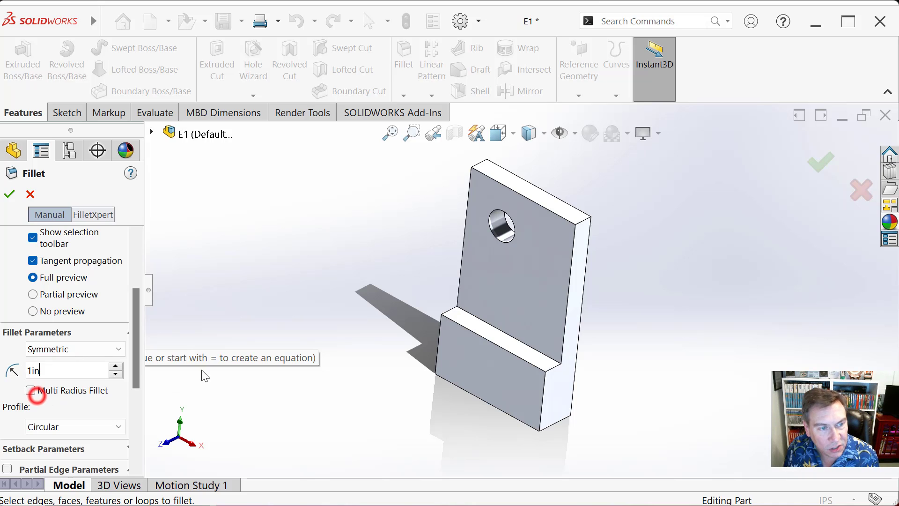
{"action": "left_click", "coordinate": [583, 222]}
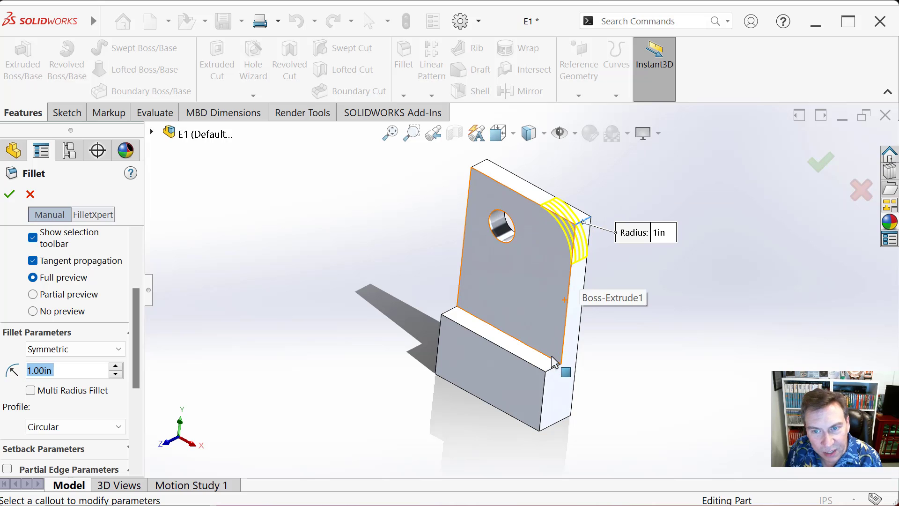
{"action": "left_click", "coordinate": [579, 223]}
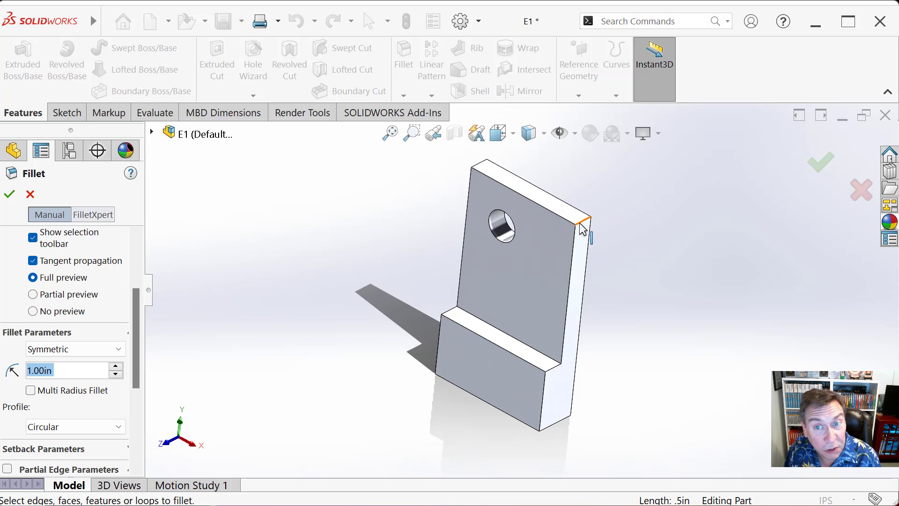
{"action": "left_click", "coordinate": [581, 227]}
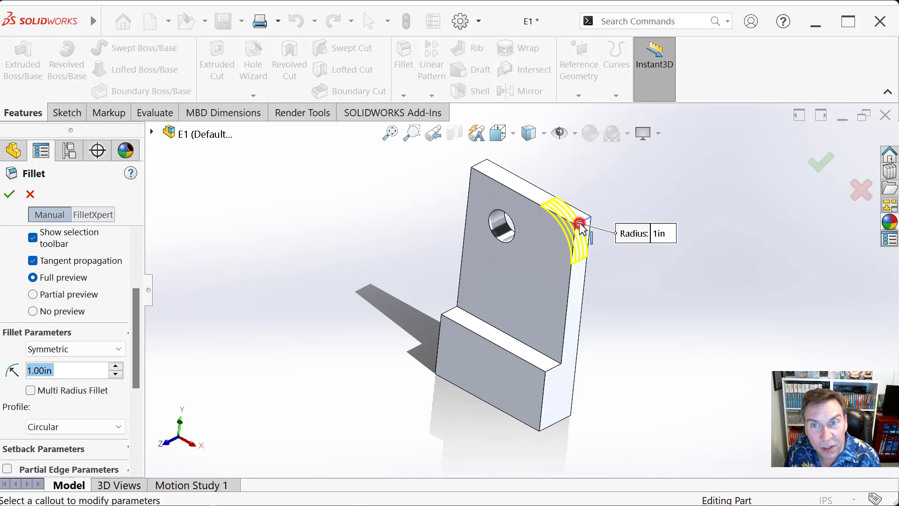
Step: Add the lower boss's short upper corner edge on the same side to the fillet and accept it
{"action": "left_click", "coordinate": [542, 363]}
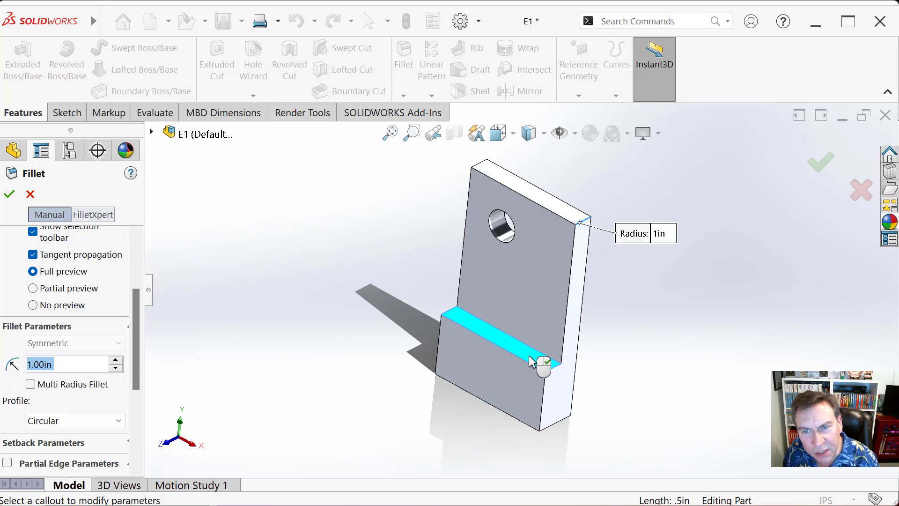
{"action": "left_click", "coordinate": [527, 352]}
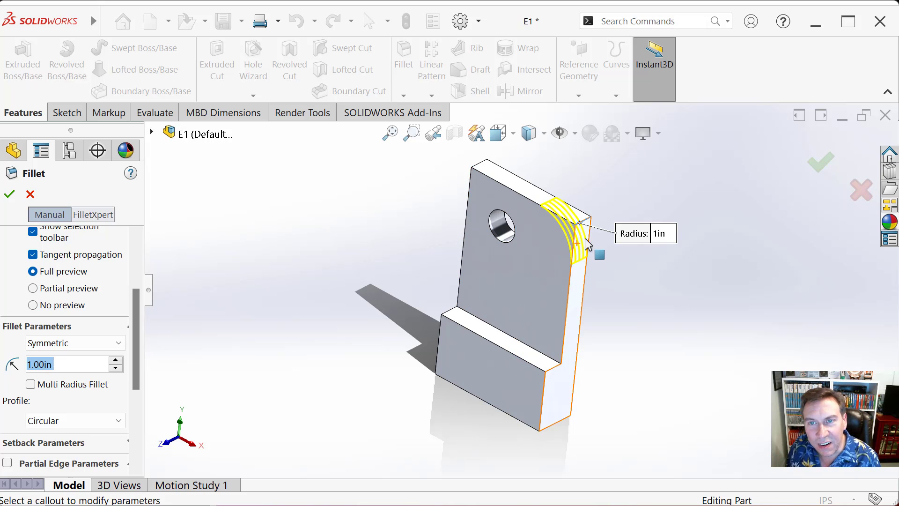
{"action": "left_click", "coordinate": [550, 371]}
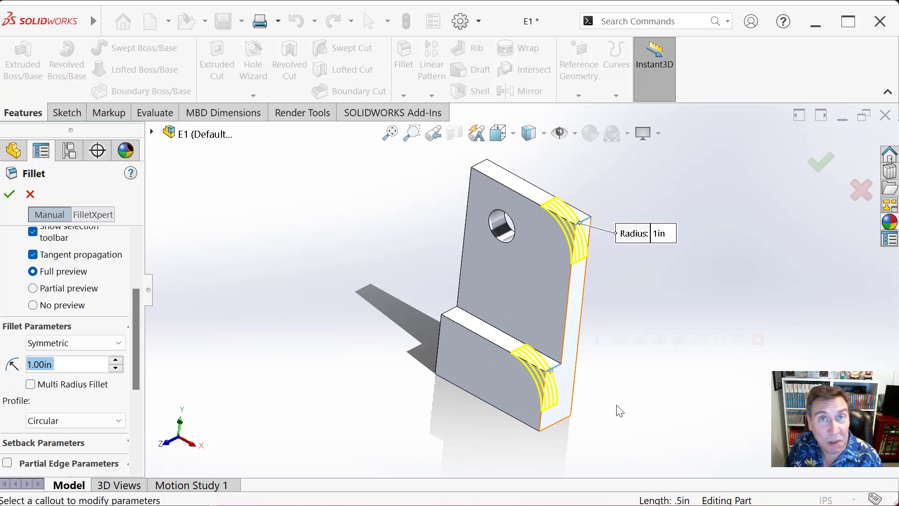
{"action": "left_click", "coordinate": [10, 194]}
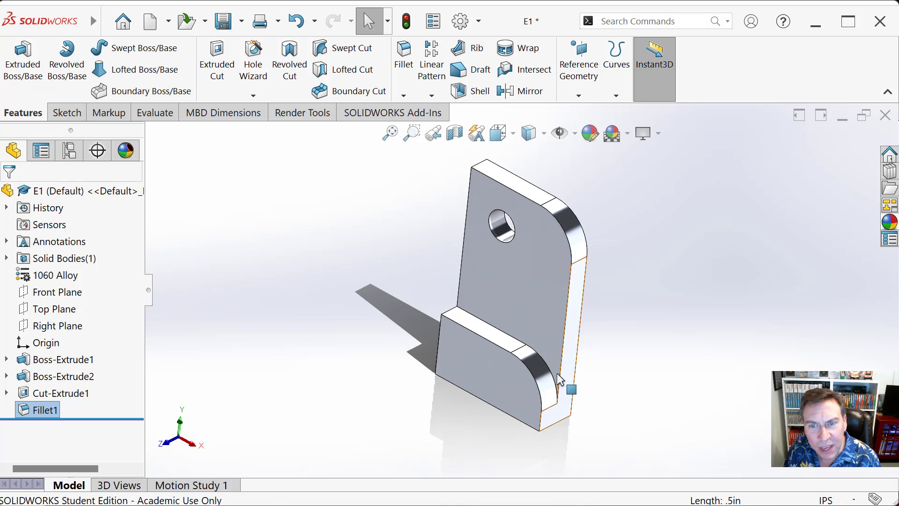
Step: Chamfer the front top edges of the plate and the lower boss 0.125 in at 45 degrees, with tangent propagation on
{"action": "left_click", "coordinate": [404, 97]}
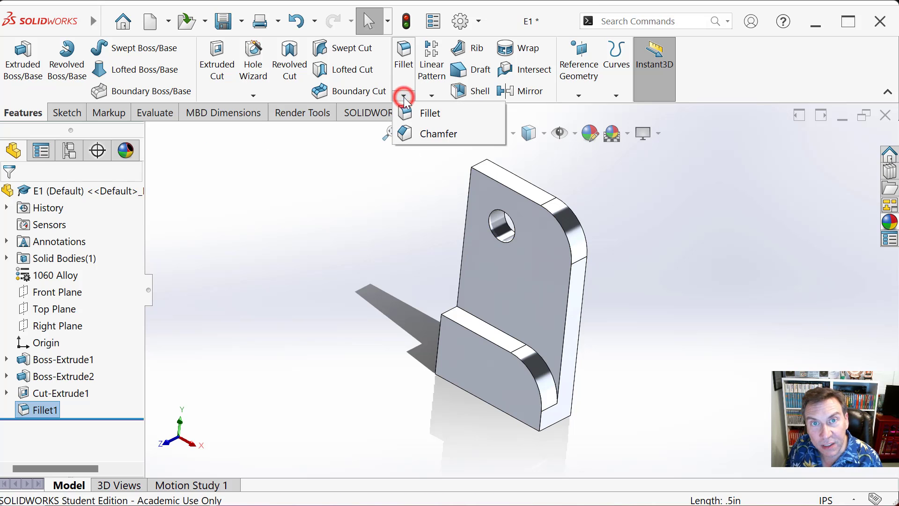
{"action": "left_click", "coordinate": [412, 135]}
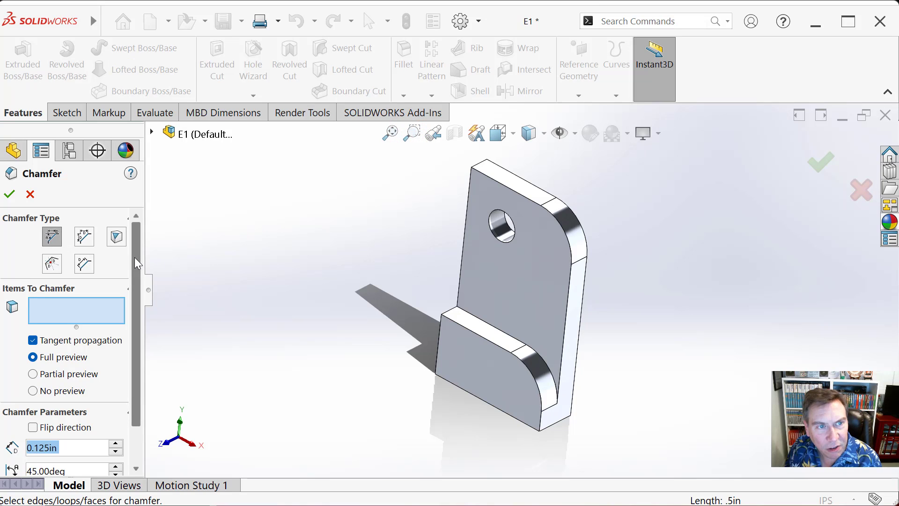
{"action": "left_click_drag", "start_coordinate": [134, 258], "coordinate": [142, 293]}
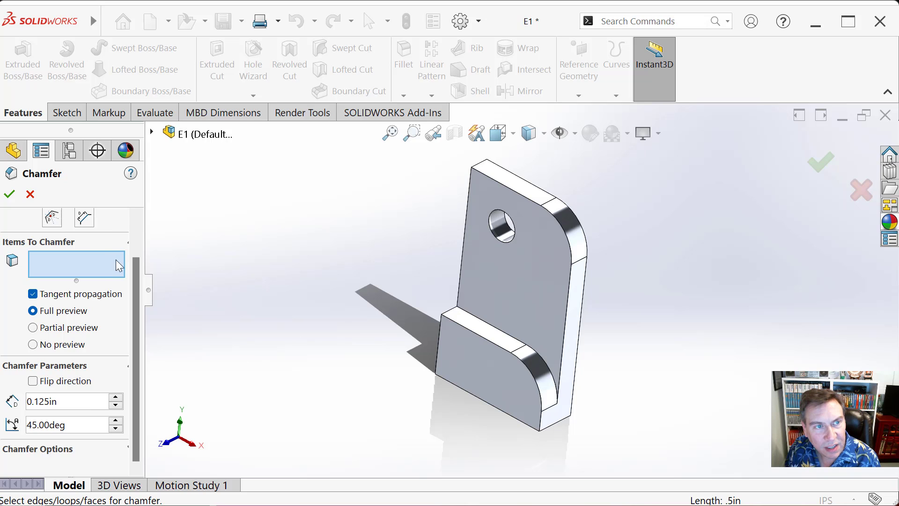
{"action": "left_click_drag", "start_coordinate": [135, 277], "coordinate": [137, 245]}
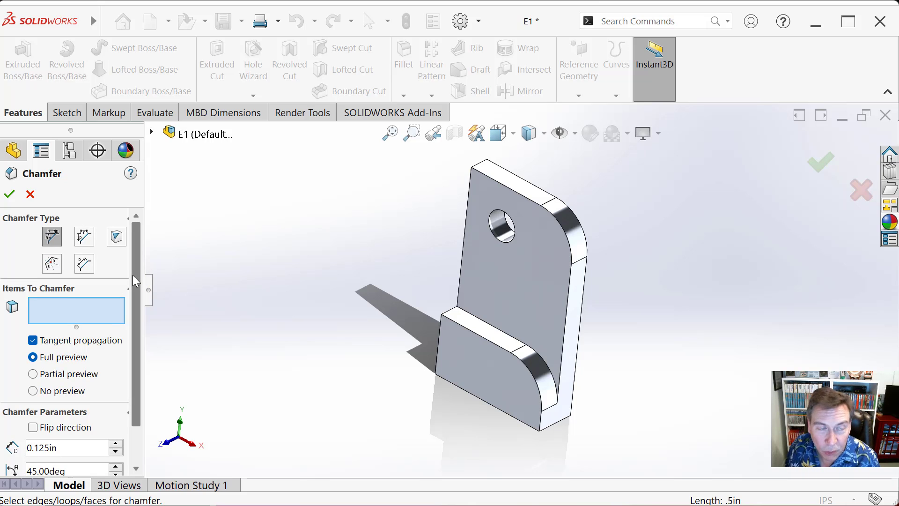
{"action": "left_click_drag", "start_coordinate": [136, 284], "coordinate": [140, 344]}
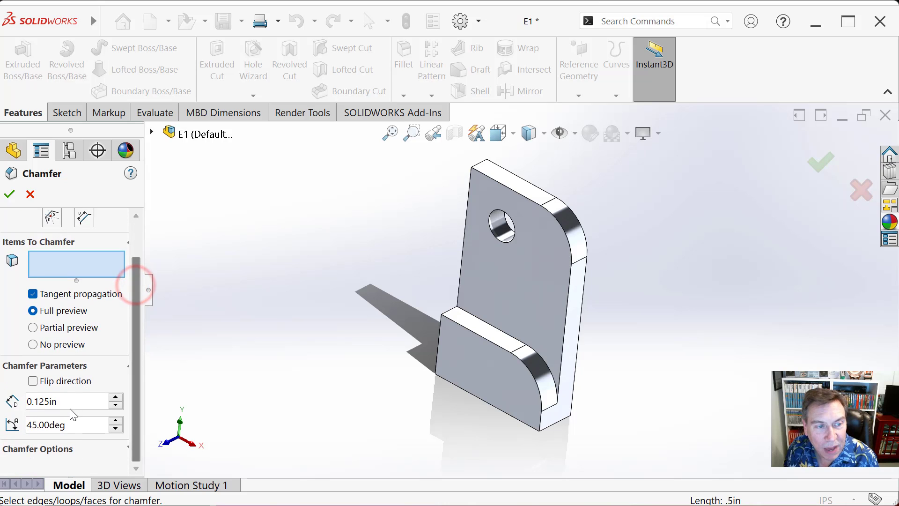
{"action": "left_click", "coordinate": [502, 185]}
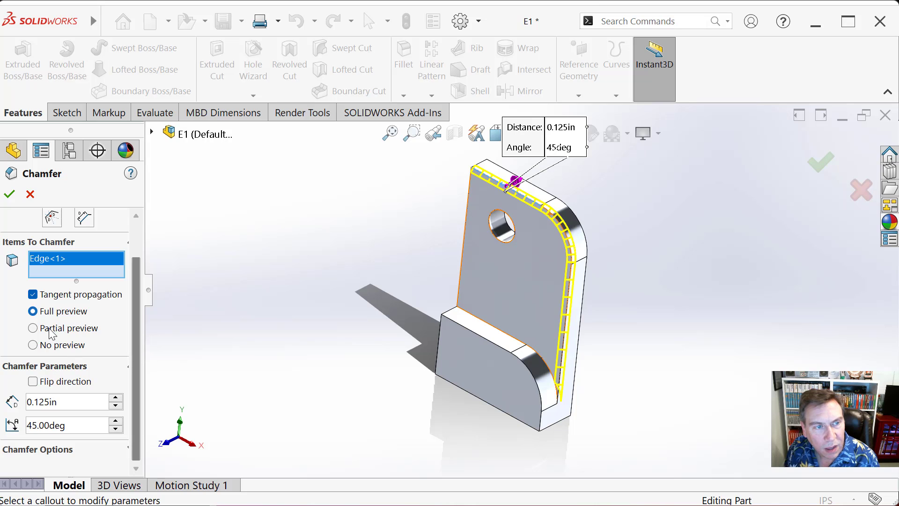
{"action": "left_click", "coordinate": [33, 295]}
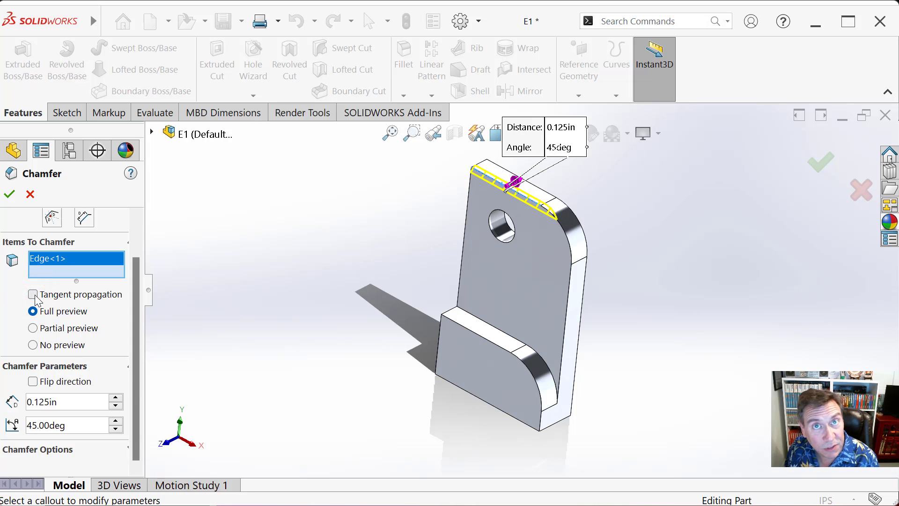
{"action": "left_click", "coordinate": [33, 295]}
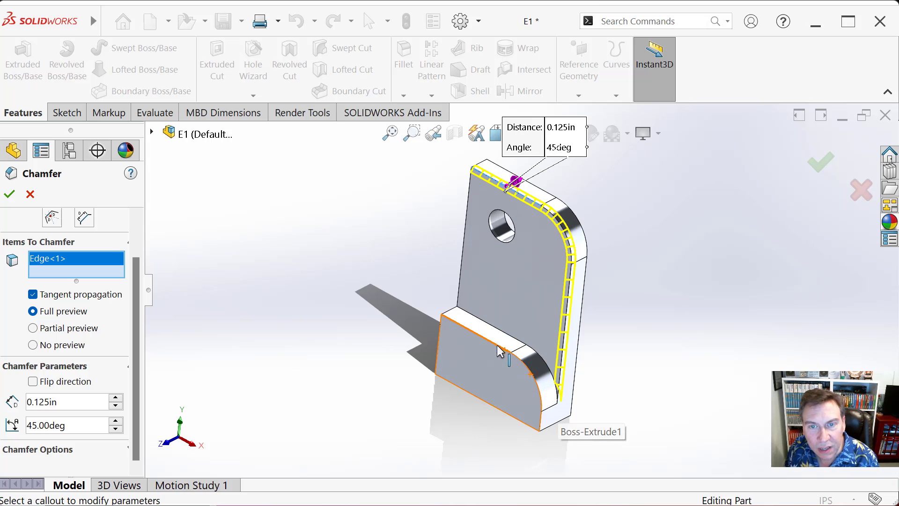
{"action": "left_click", "coordinate": [497, 349]}
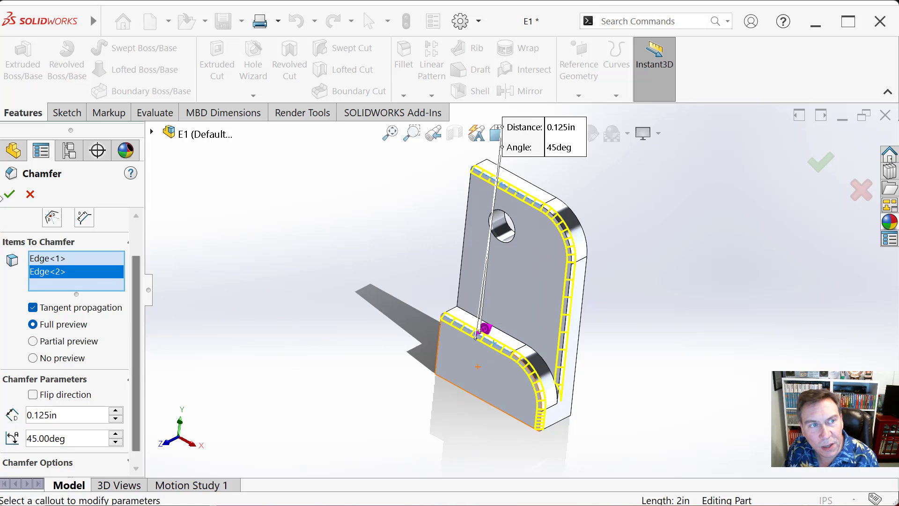
{"action": "left_click", "coordinate": [9, 193]}
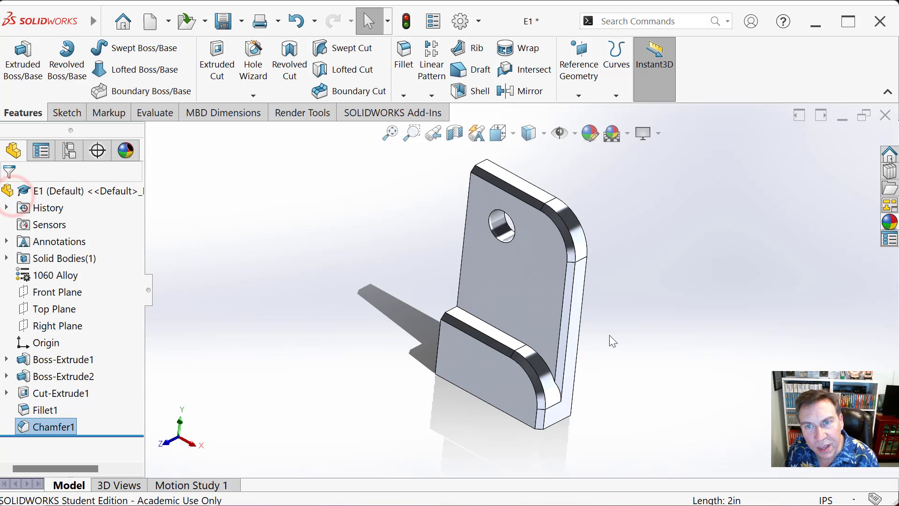
Step: Start a Shell with 0.10 in thickness, select the plate's large back face for removal and show the preview
{"action": "middle_click_drag", "start_coordinate": [610, 331], "coordinate": [422, 209]}
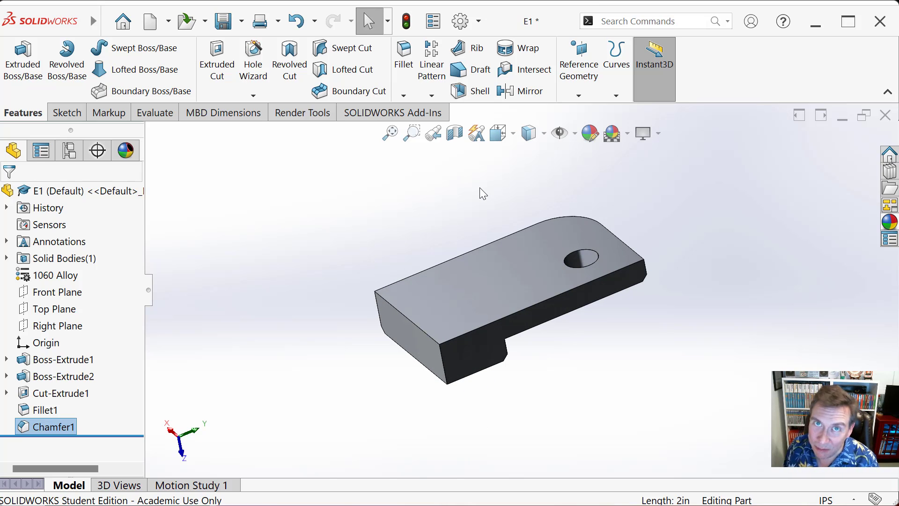
{"action": "middle_click_drag", "start_coordinate": [459, 221], "coordinate": [469, 221]}
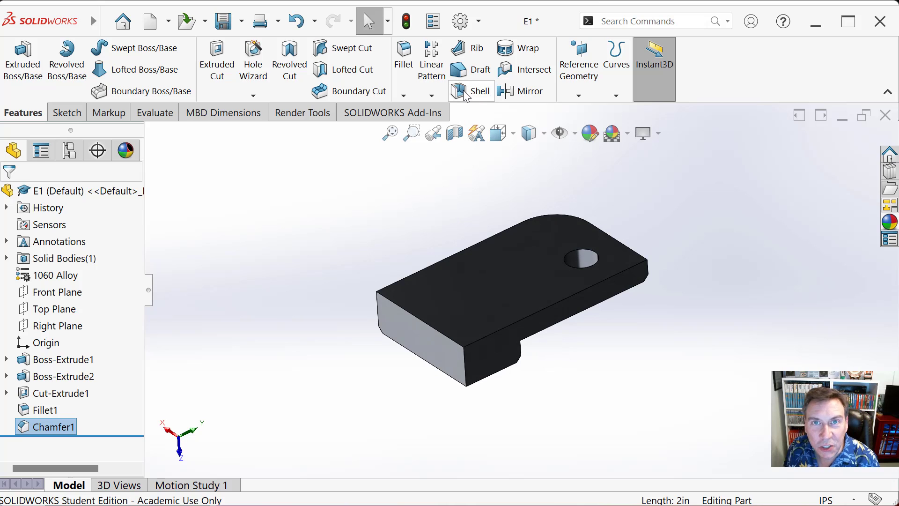
{"action": "middle_click_drag", "start_coordinate": [491, 345], "coordinate": [550, 303]}
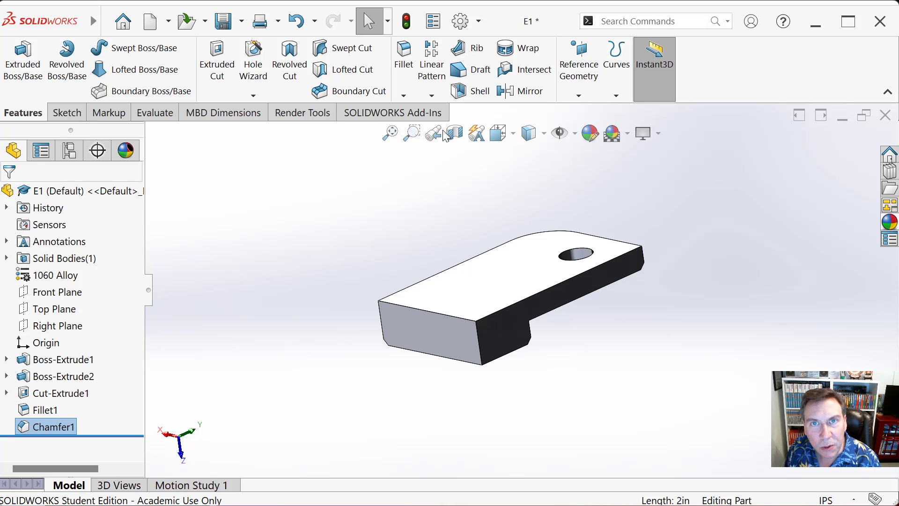
{"action": "left_click", "coordinate": [473, 91]}
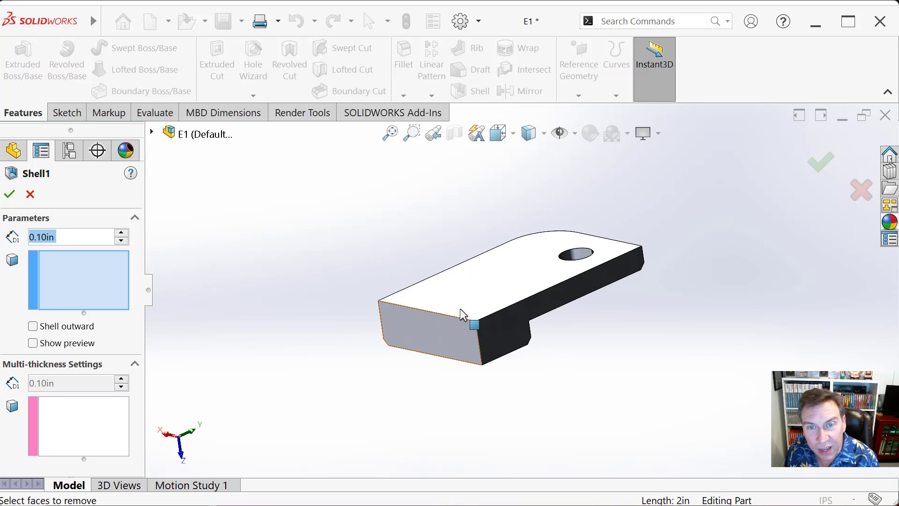
{"action": "left_click", "coordinate": [504, 278]}
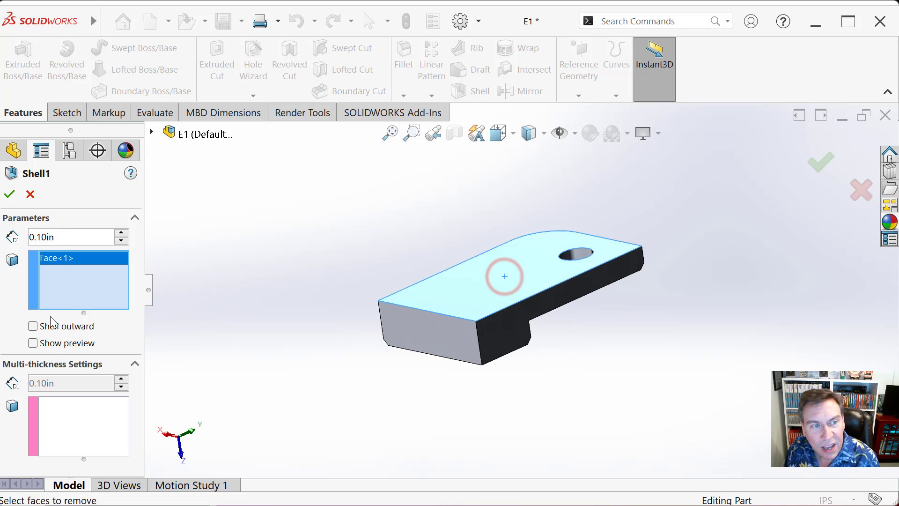
{"action": "left_click", "coordinate": [33, 344]}
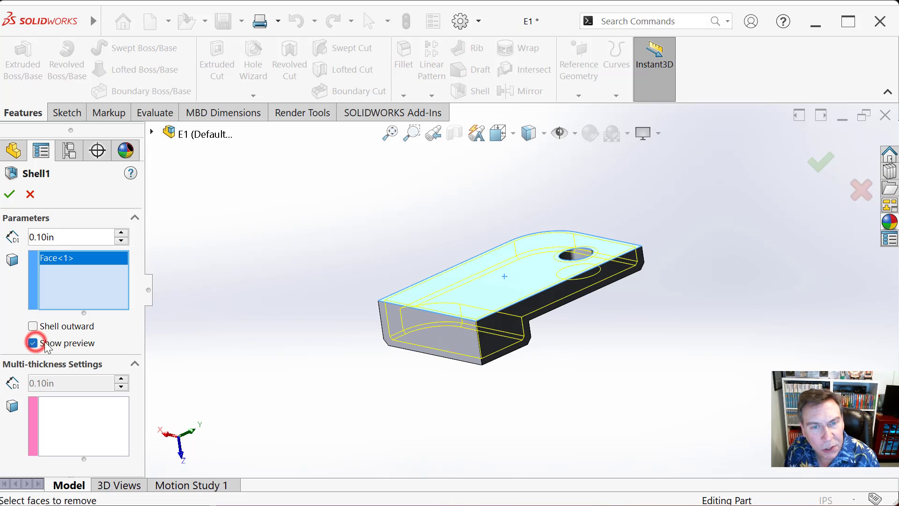
Step: Add the bottom face and the straight side face nearest the hole to the removed faces and accept the inward shell
{"action": "middle_click_drag", "start_coordinate": [305, 324], "coordinate": [318, 366]}
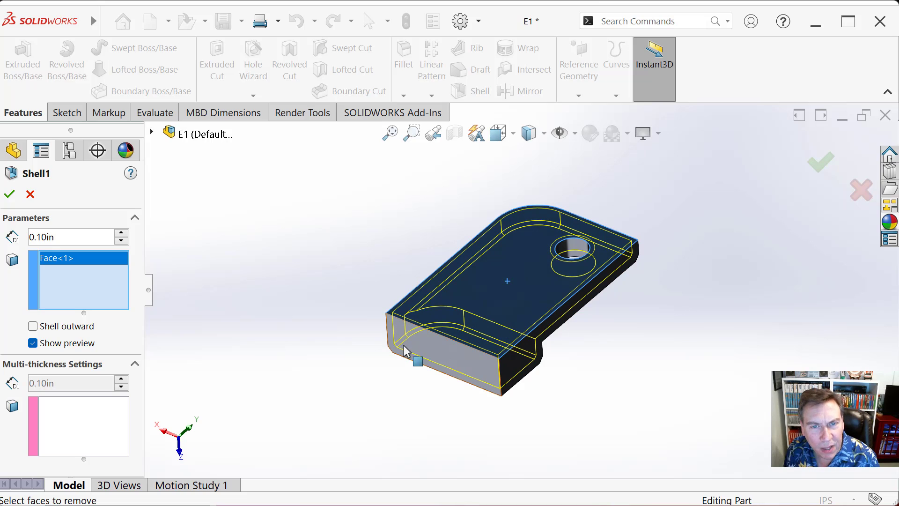
{"action": "left_click", "coordinate": [417, 342]}
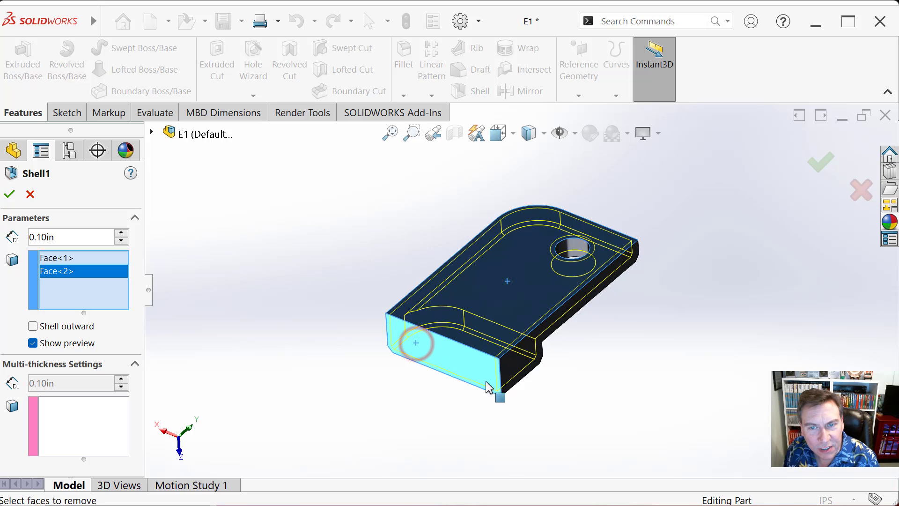
{"action": "left_click", "coordinate": [524, 359]}
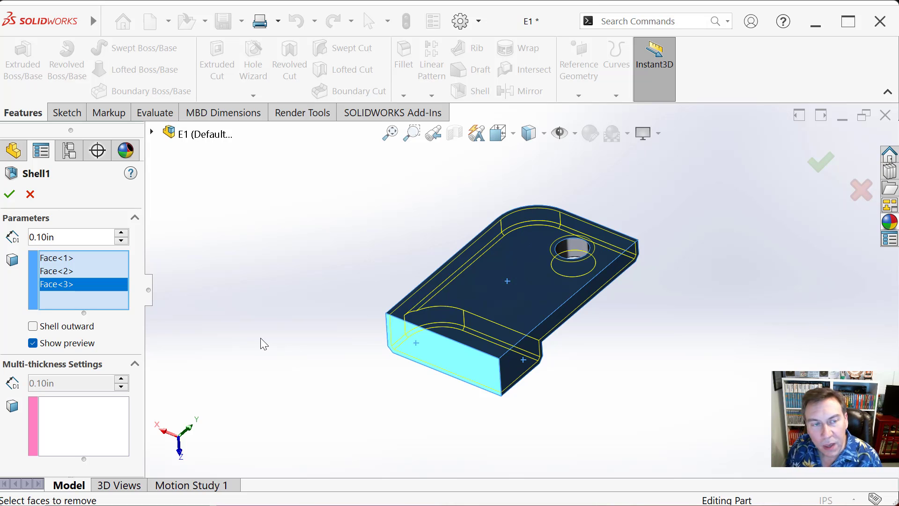
{"action": "left_click", "coordinate": [33, 328]}
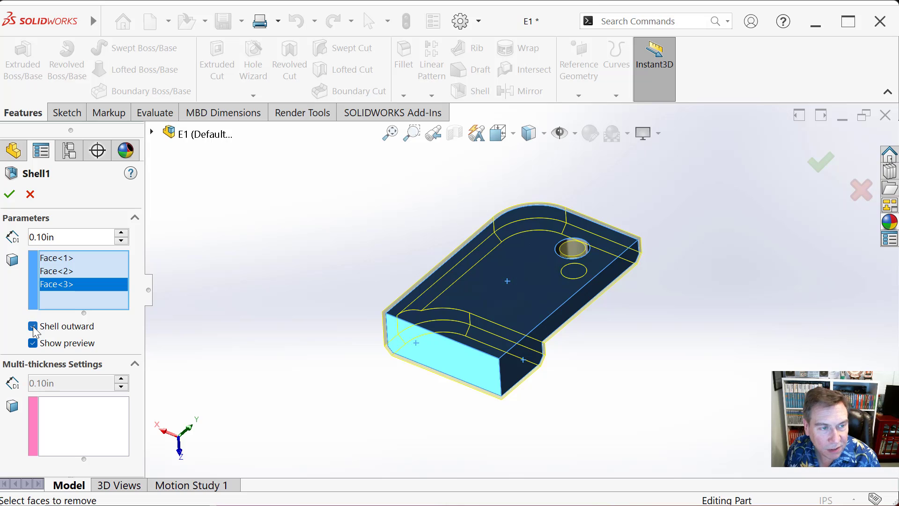
{"action": "left_click", "coordinate": [33, 326]}
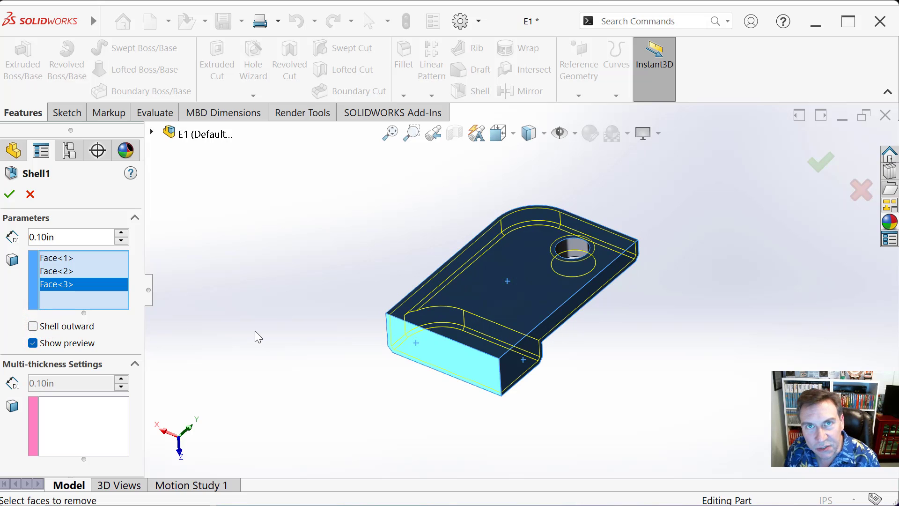
{"action": "left_click", "coordinate": [10, 198]}
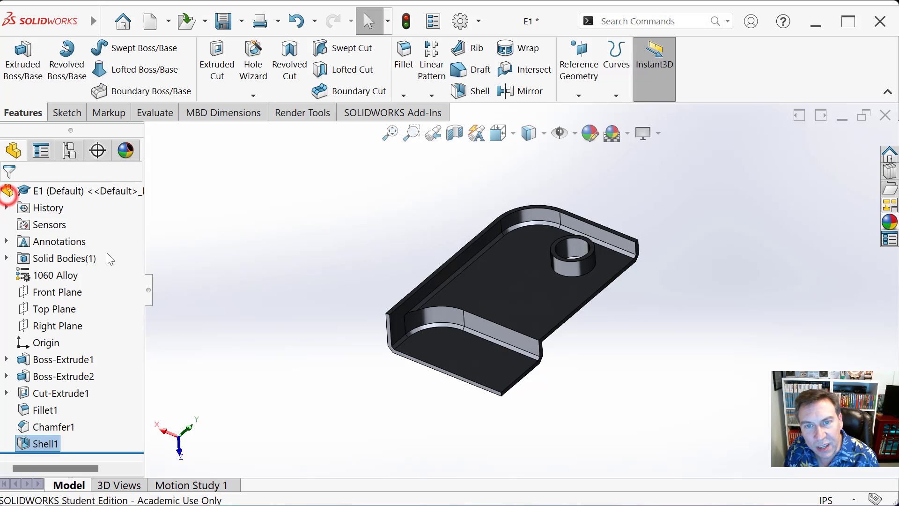
Step: Inspect the hollowed back of the bracket, return to its front and save part E1
{"action": "middle_click_drag", "start_coordinate": [612, 305], "coordinate": [591, 333]}
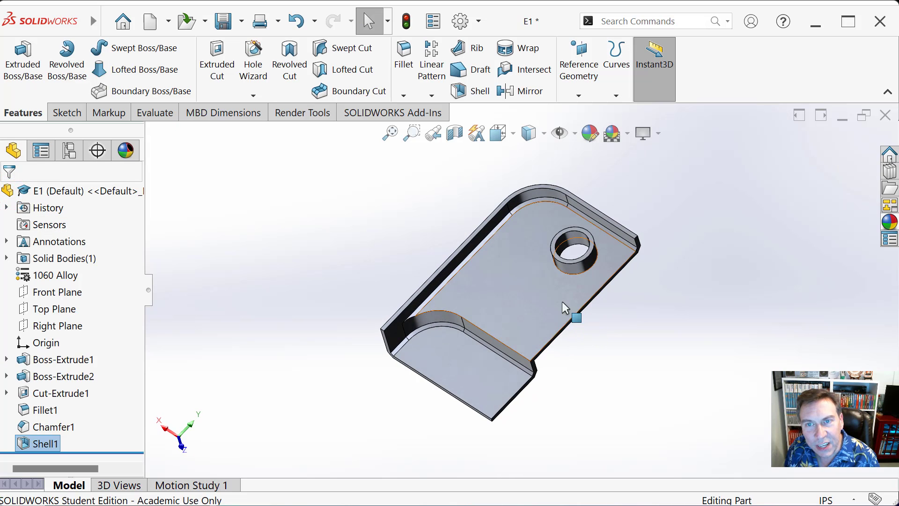
{"action": "scroll", "coordinate": [543, 282], "scroll_direction": "down", "scroll_amount": 2}
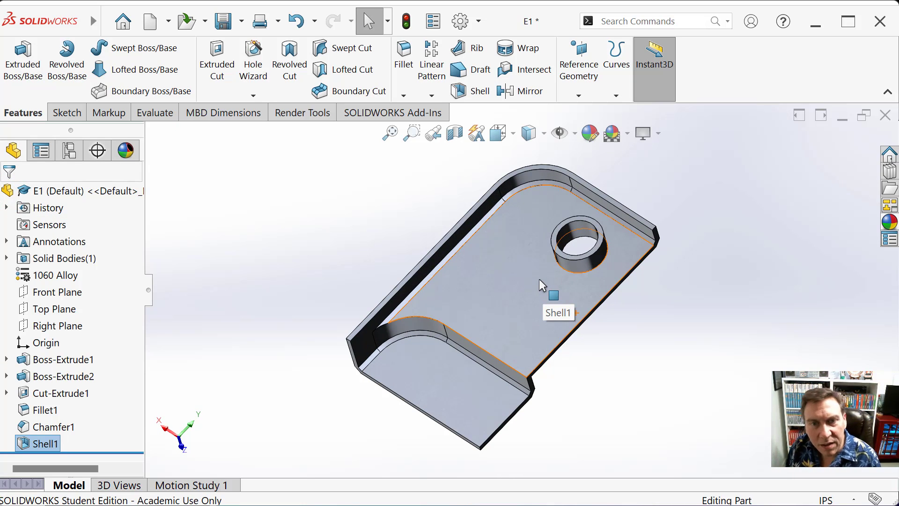
{"action": "middle_click_drag", "start_coordinate": [530, 324], "coordinate": [347, 298]}
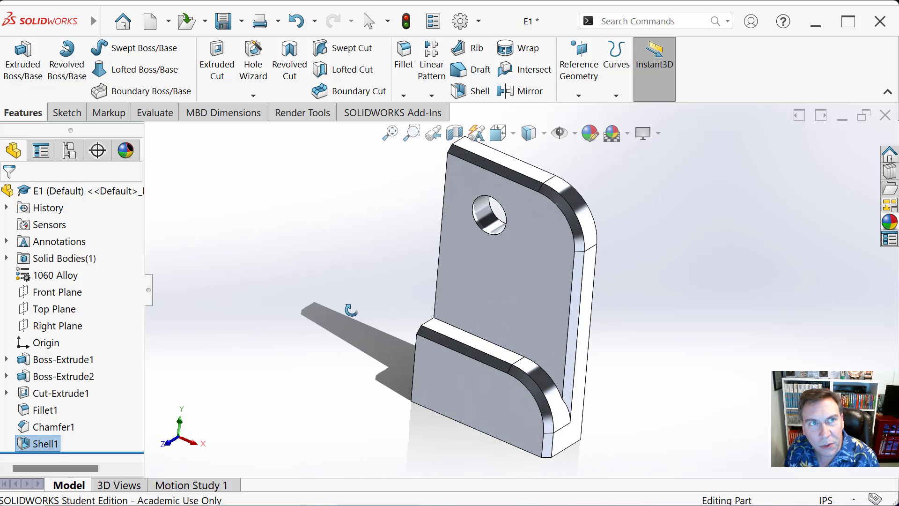
{"action": "left_click", "coordinate": [227, 26]}
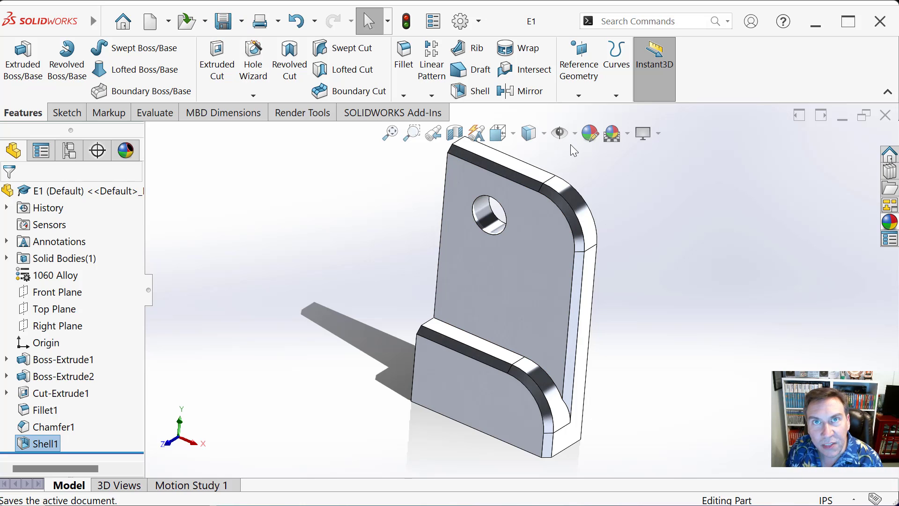
Step: Try the Cartoon view setting on the part and switch it off again
{"action": "left_click", "coordinate": [659, 136]}
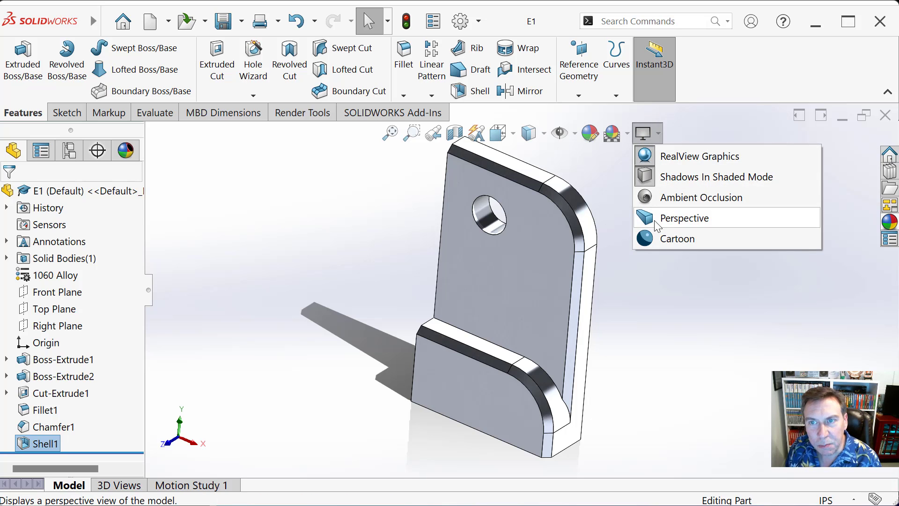
{"action": "left_click", "coordinate": [650, 239]}
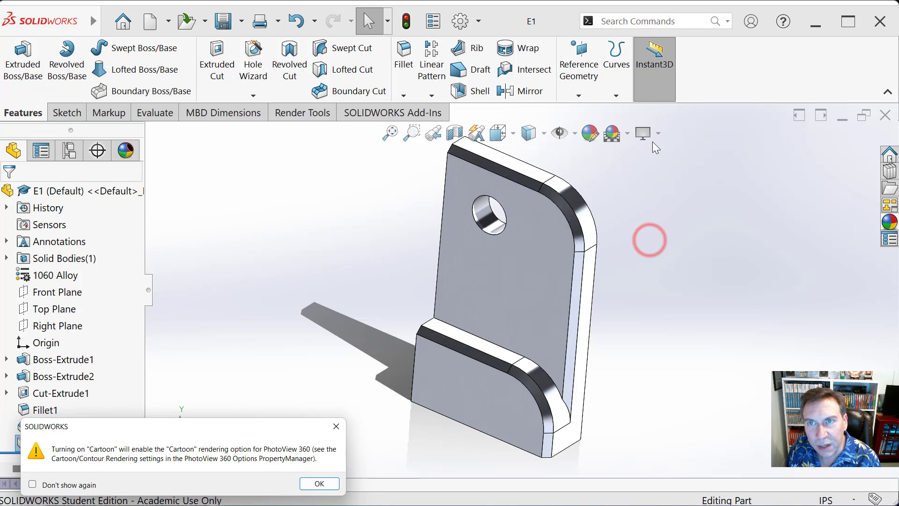
{"action": "left_click", "coordinate": [657, 128]}
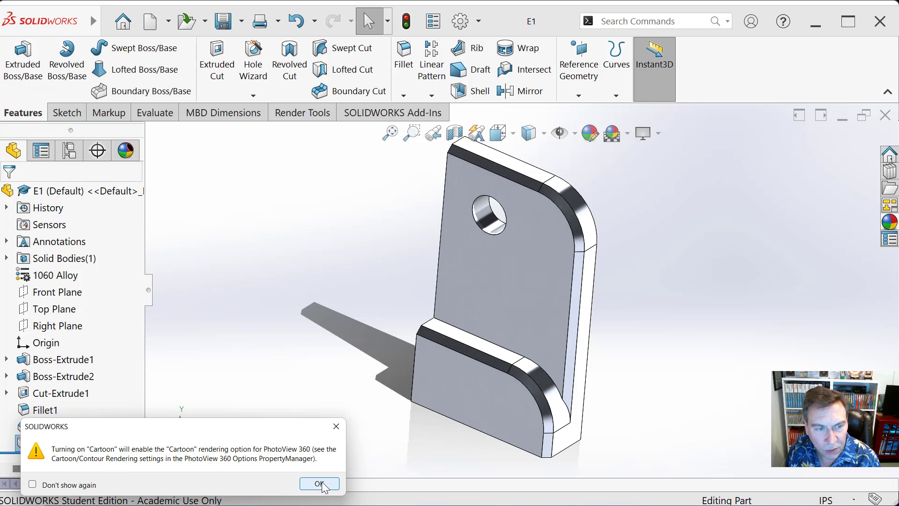
{"action": "left_click", "coordinate": [320, 484]}
{"action": "left_click", "coordinate": [659, 135]}
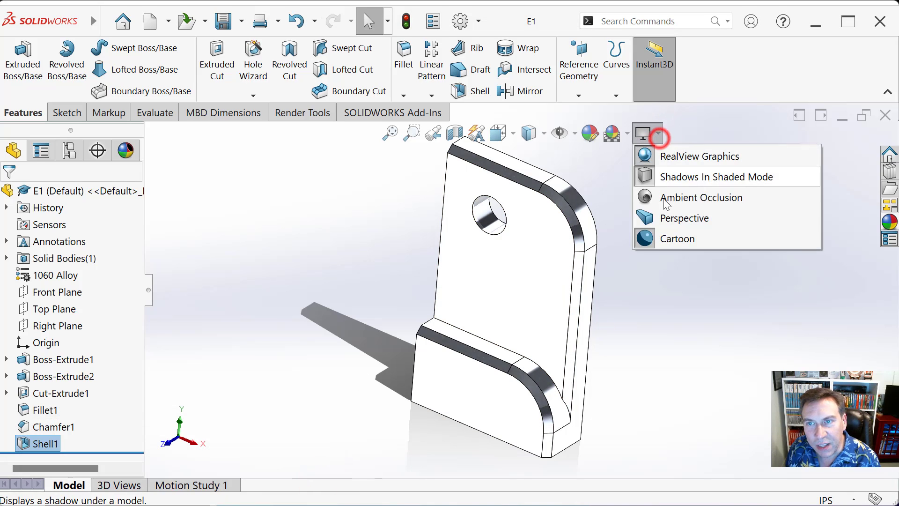
{"action": "left_click", "coordinate": [648, 238]}
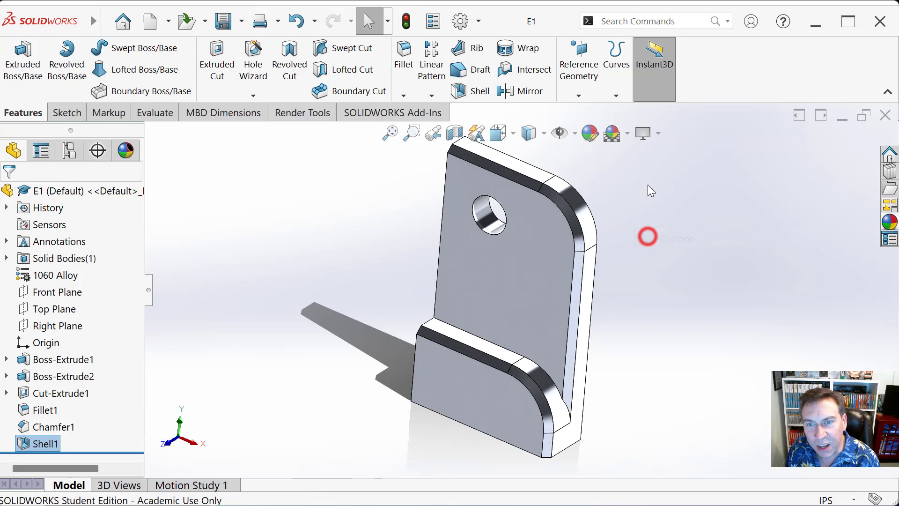
Step: Turn on the Perspective view setting for the part
{"action": "left_click", "coordinate": [659, 137]}
{"action": "left_click", "coordinate": [651, 218]}
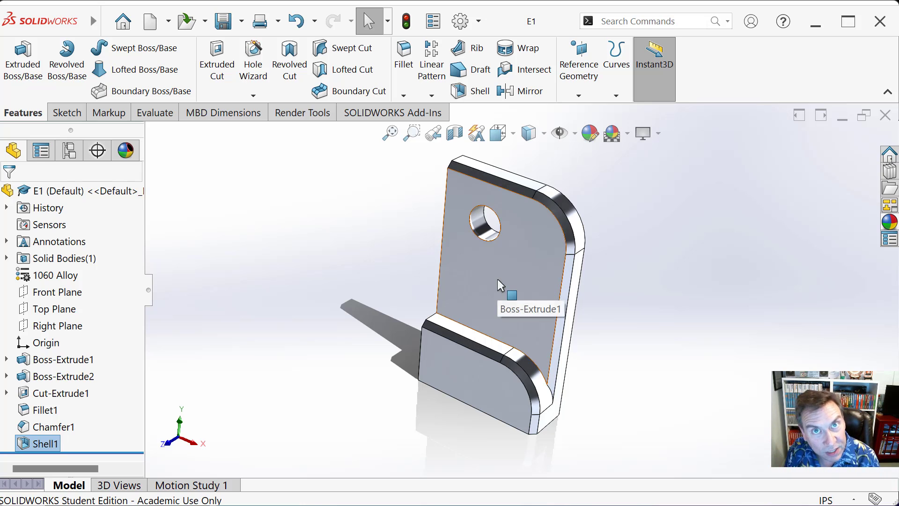
{"action": "middle_click_drag", "start_coordinate": [580, 302], "coordinate": [594, 298]}
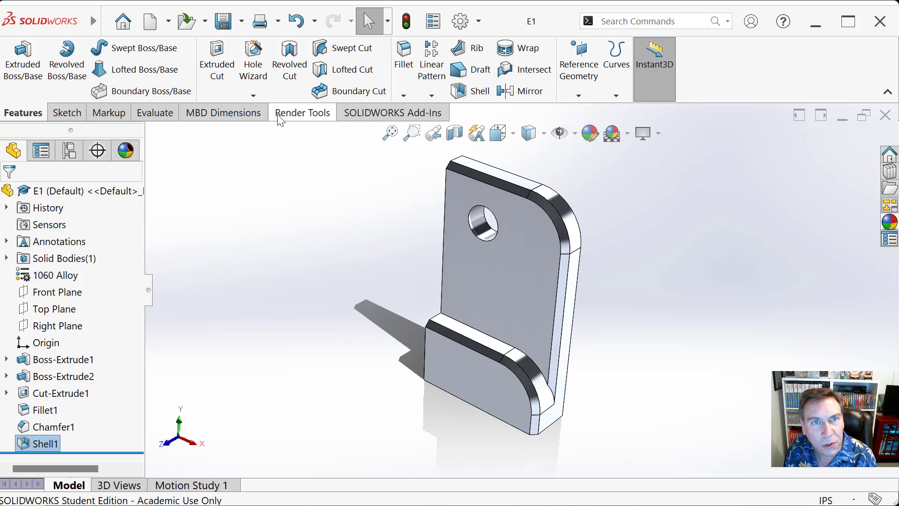
Step: Load the PhotoView 360 add-in and start an Integrated Preview render of the bracket
{"action": "left_click", "coordinate": [376, 115]}
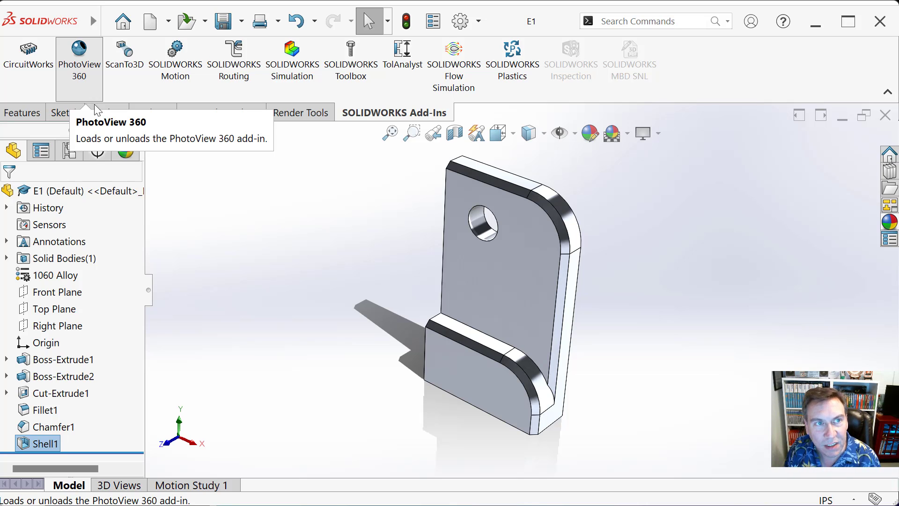
{"action": "left_click", "coordinate": [93, 79]}
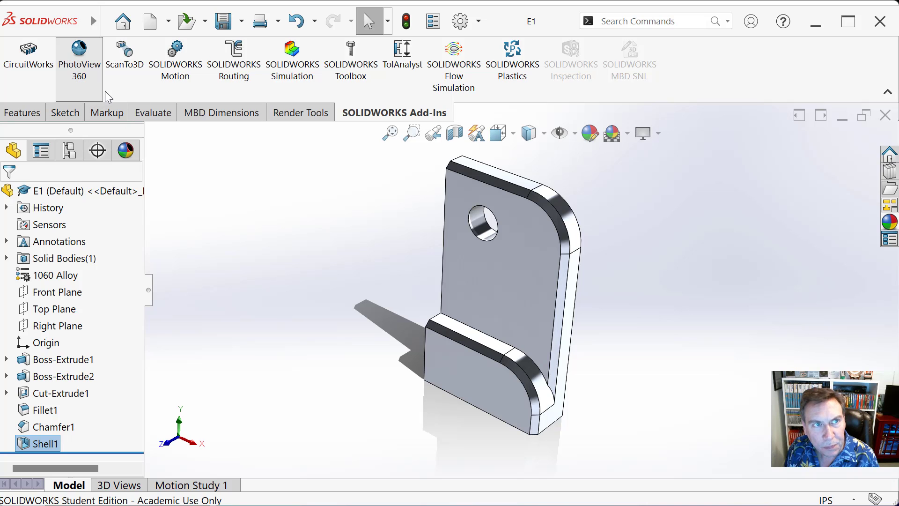
{"action": "left_click", "coordinate": [300, 118]}
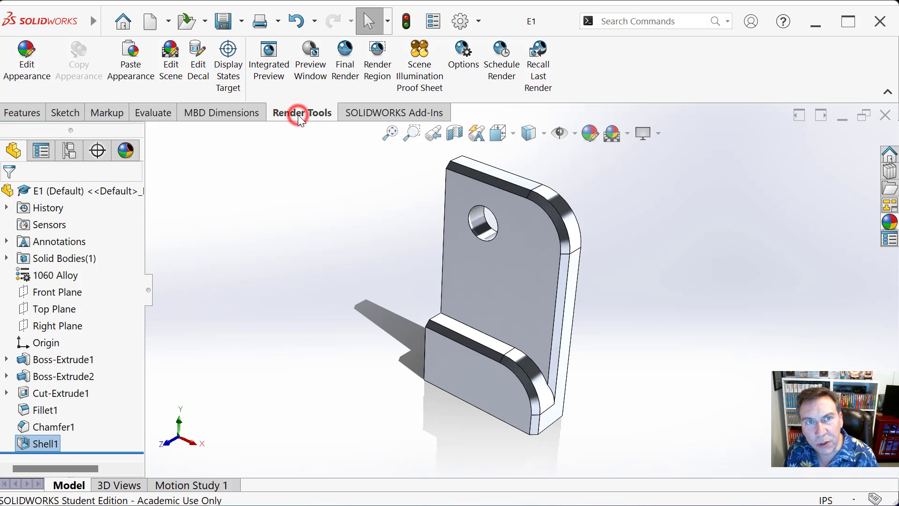
{"action": "left_click", "coordinate": [275, 81]}
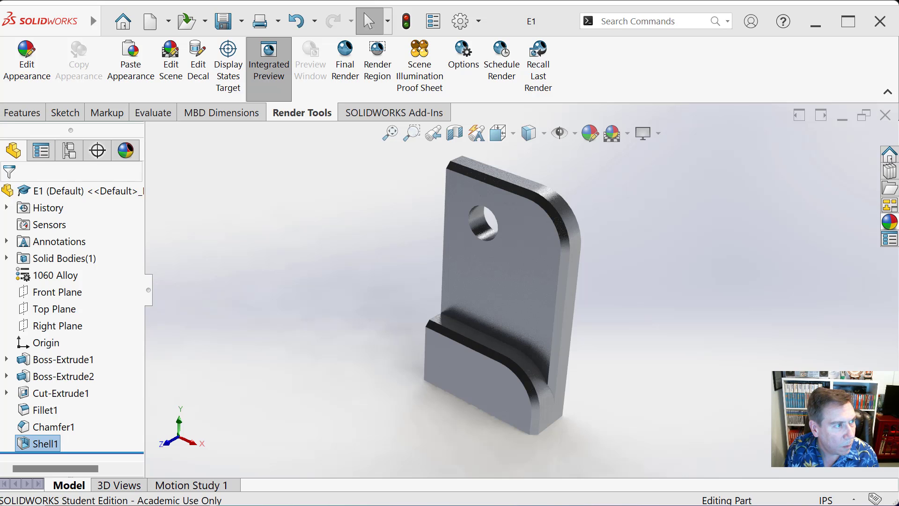
Step: Open Task Manager and Resource Monitor, examine the per-core CPU usage during the render preview, and return to the part in SOLIDWORKS
{"action": "key", "text": "ctrl+shift+Escape"}
{"action": "left_click_drag", "start_coordinate": [261, 178], "coordinate": [640, 143]}
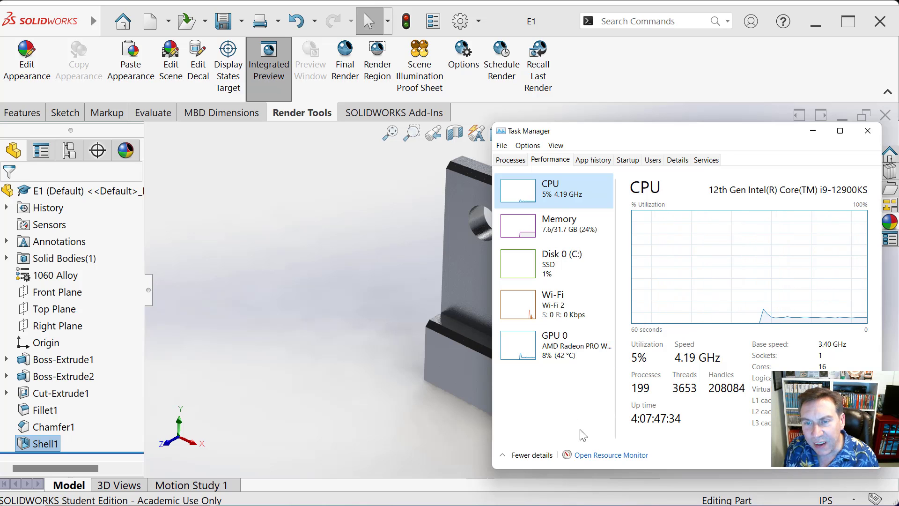
{"action": "left_click", "coordinate": [595, 455]}
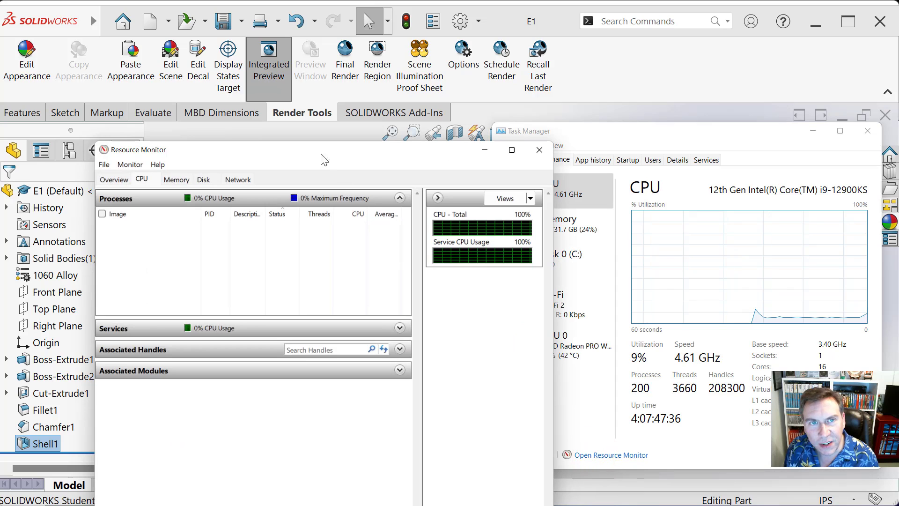
{"action": "left_click", "coordinate": [140, 180]}
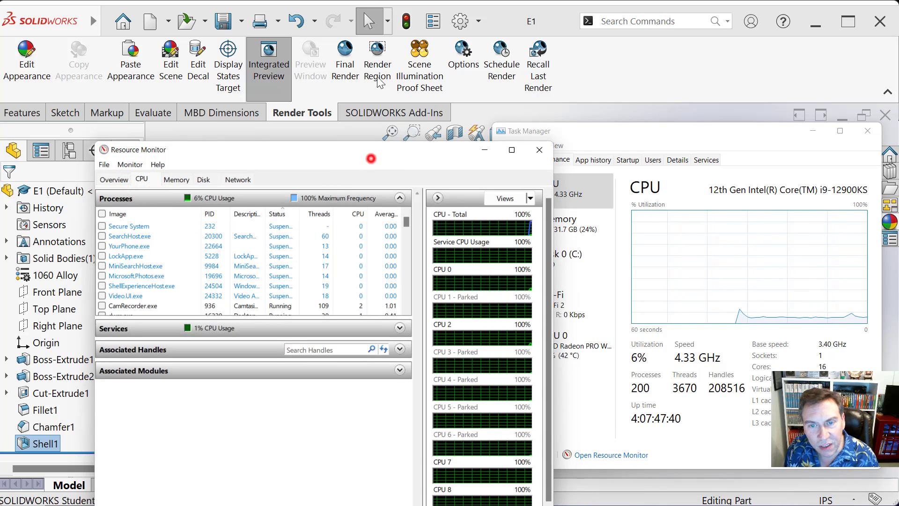
{"action": "left_click", "coordinate": [372, 158]}
{"action": "left_click_drag", "start_coordinate": [318, 155], "coordinate": [238, 24]}
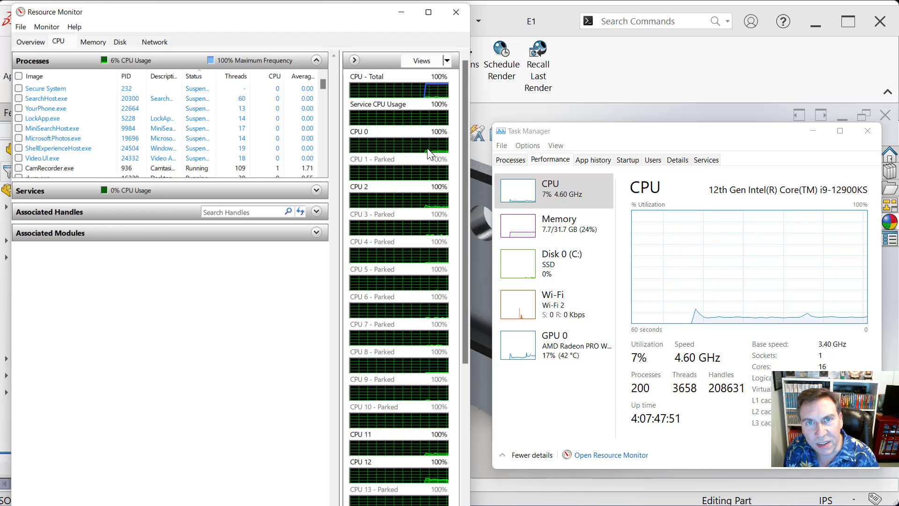
{"action": "left_click", "coordinate": [609, 83]}
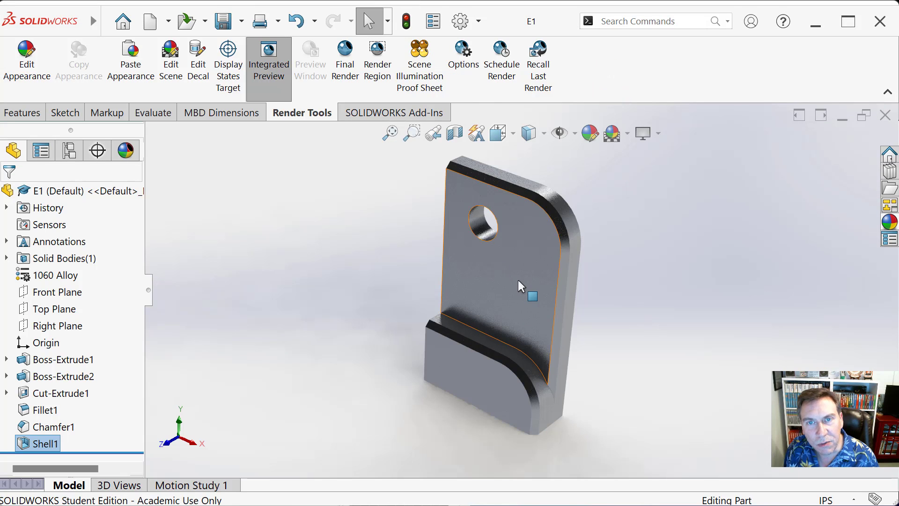
Step: Rotate the rendered part, switch to Resource Monitor to check the CPU core activity, and close the monitor
{"action": "middle_click_drag", "start_coordinate": [518, 280], "coordinate": [505, 281]}
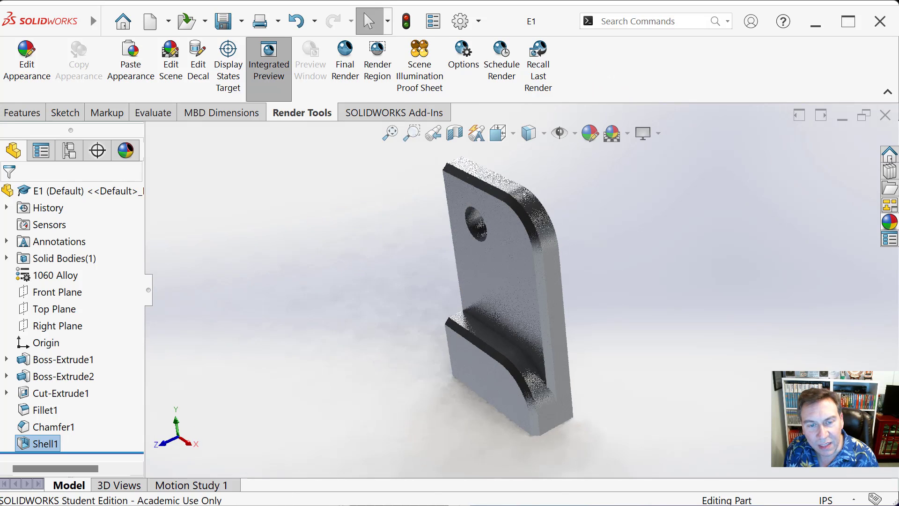
{"action": "key", "text": "alt+Tab"}
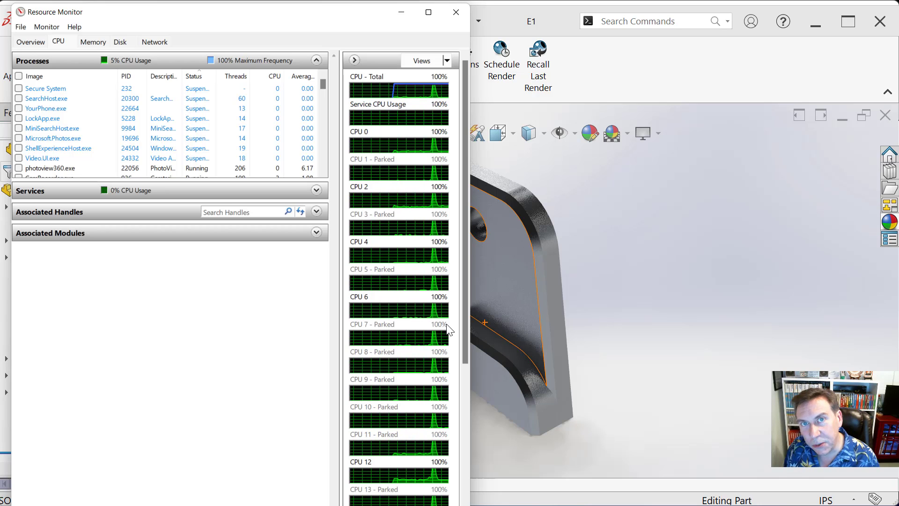
{"action": "left_click", "coordinate": [458, 14]}
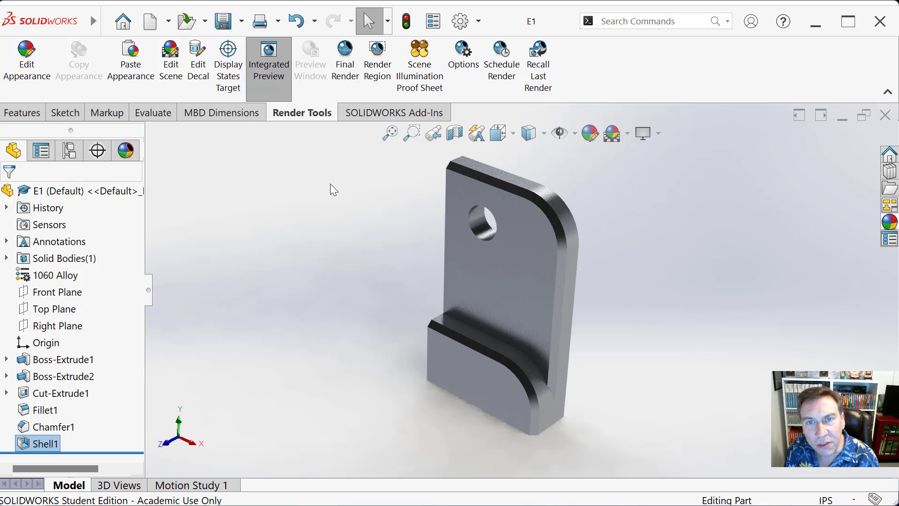
Step: Turn off the integrated render preview and apply the gloss blue car paint appearance to the Chamfer1 feature
{"action": "left_click", "coordinate": [275, 80]}
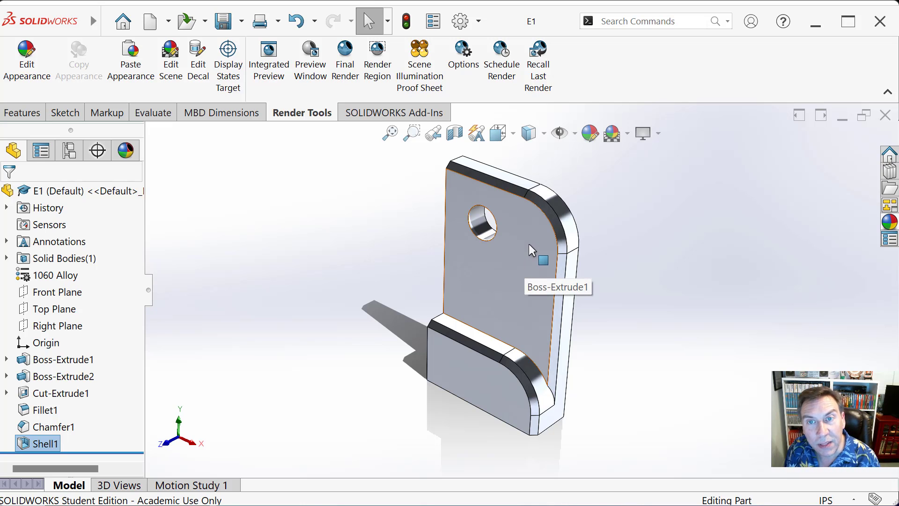
{"action": "right_click", "coordinate": [546, 211]}
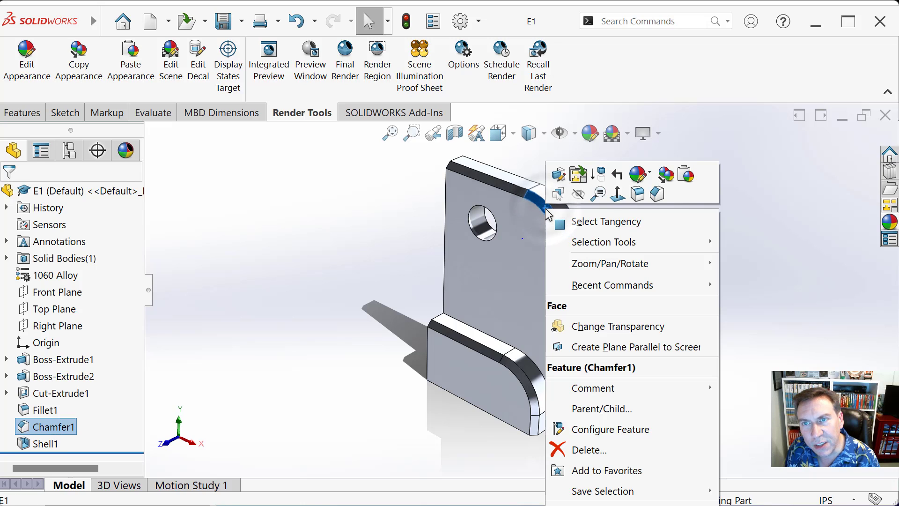
{"action": "left_click", "coordinate": [651, 177]}
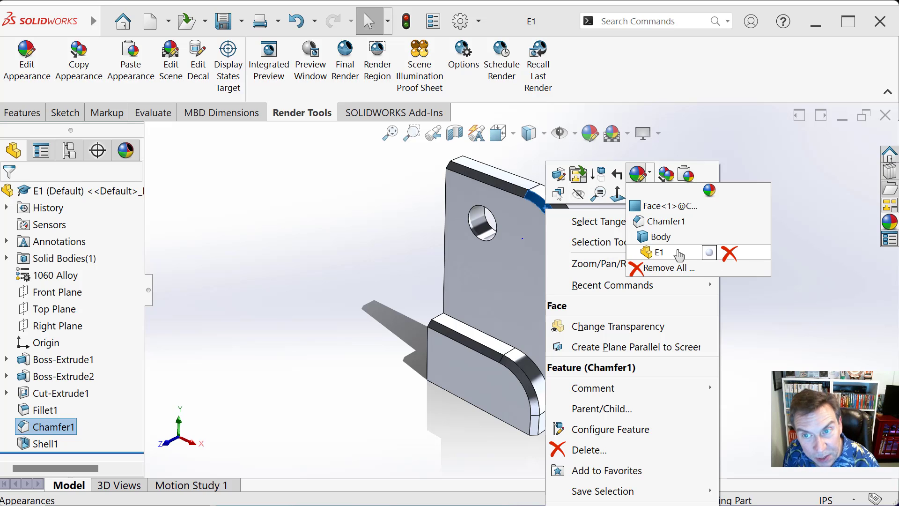
{"action": "left_click", "coordinate": [653, 223]}
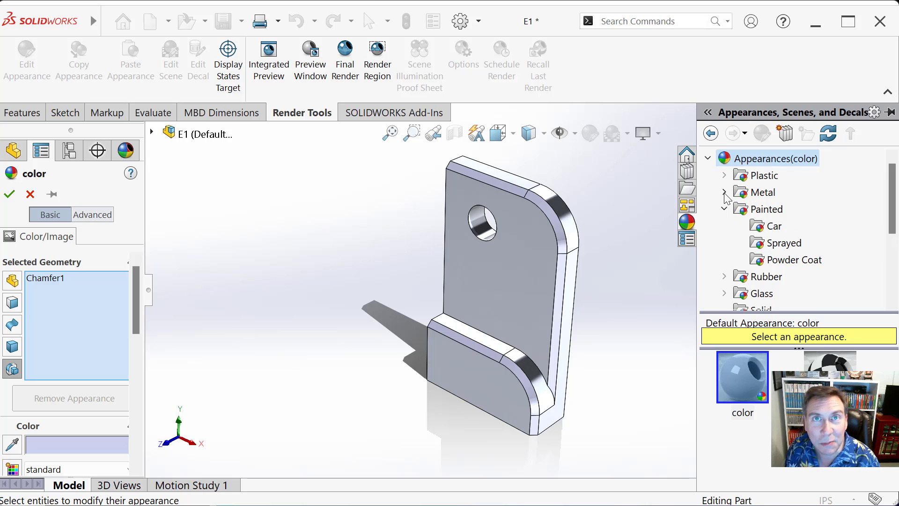
{"action": "left_click", "coordinate": [768, 227]}
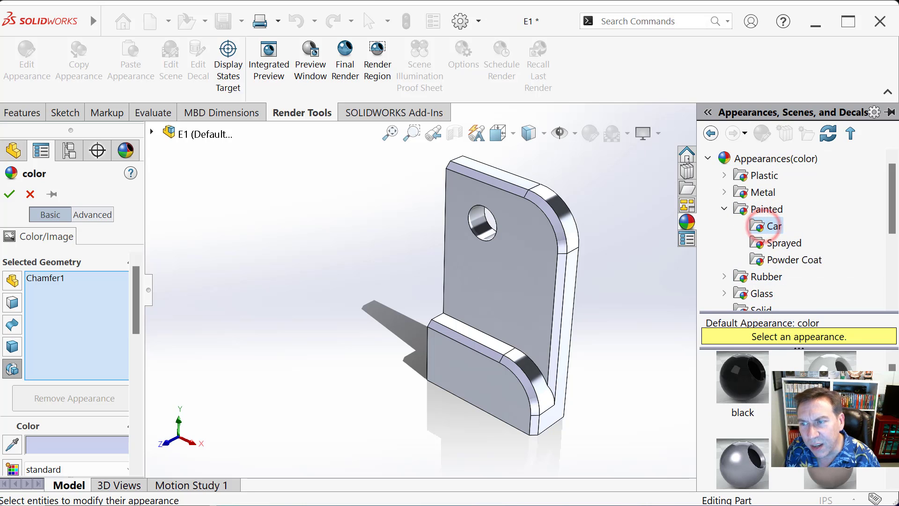
{"action": "scroll", "coordinate": [786, 421], "scroll_direction": "down", "scroll_amount": 5}
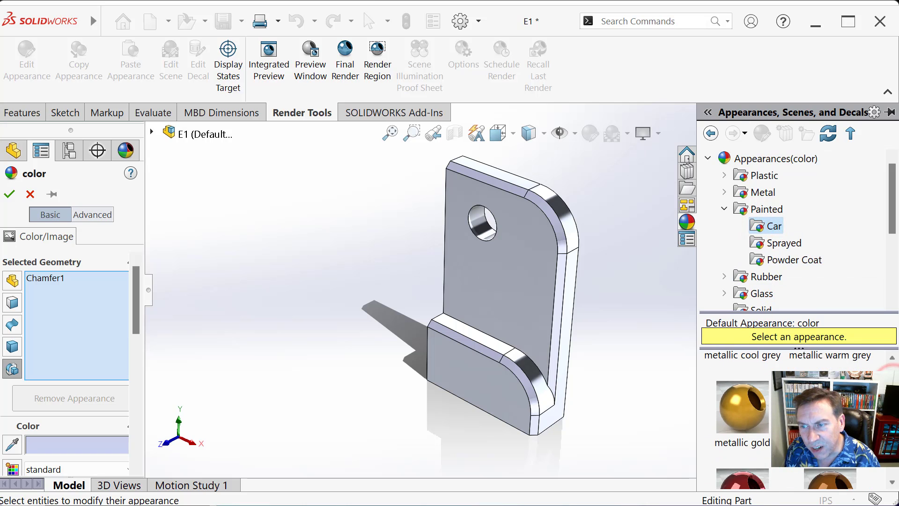
{"action": "left_click", "coordinate": [830, 375]}
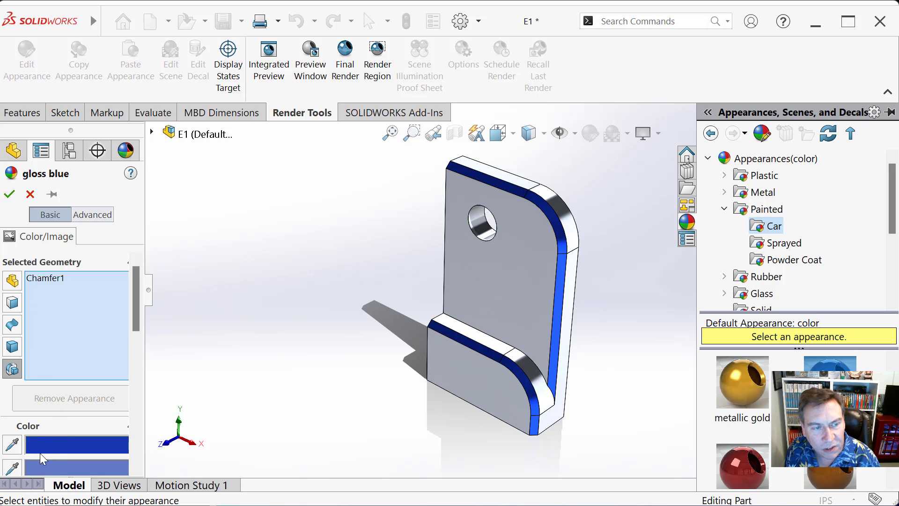
{"action": "left_click", "coordinate": [9, 194]}
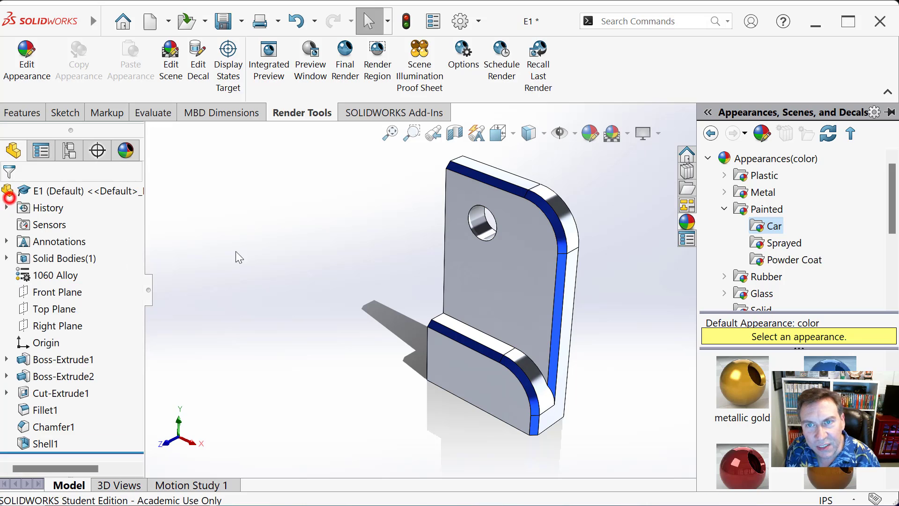
Step: Apply the polished brass metal appearance to the hole's Cut-Extrude1 feature
{"action": "left_click", "coordinate": [480, 230]}
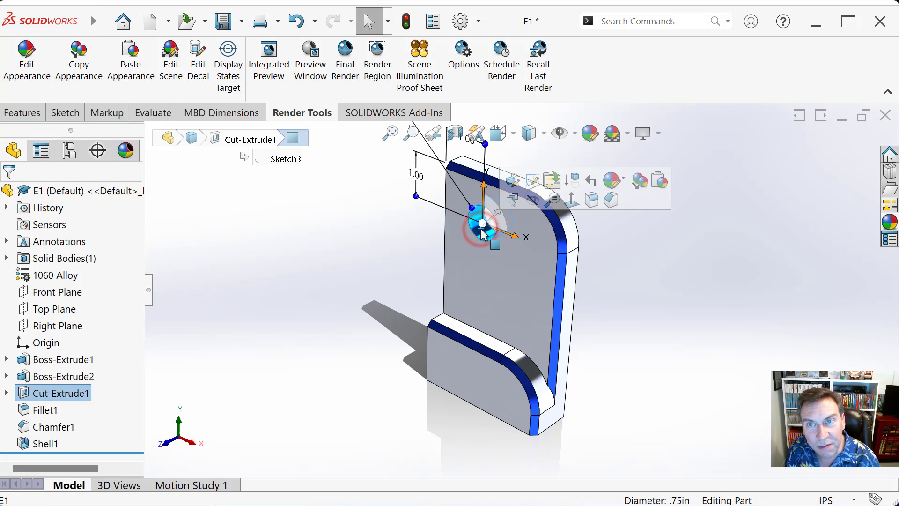
{"action": "left_click", "coordinate": [623, 180]}
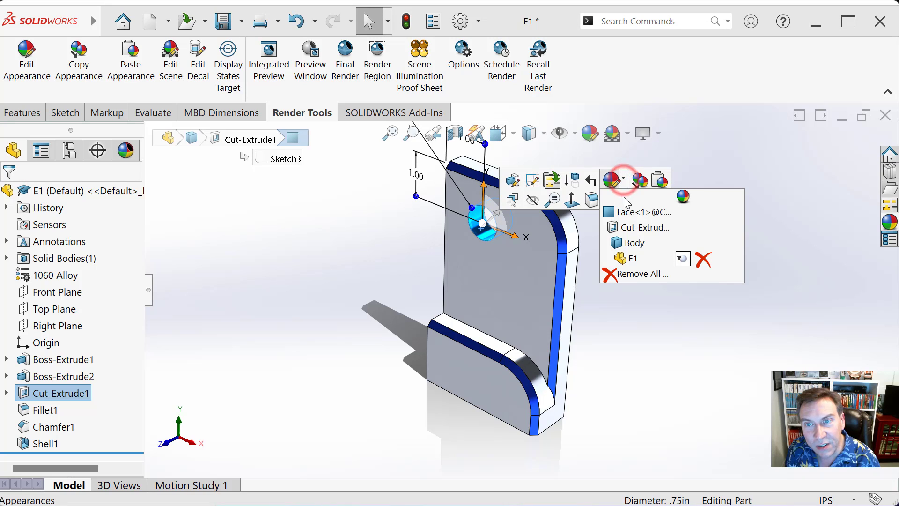
{"action": "left_click", "coordinate": [630, 227]}
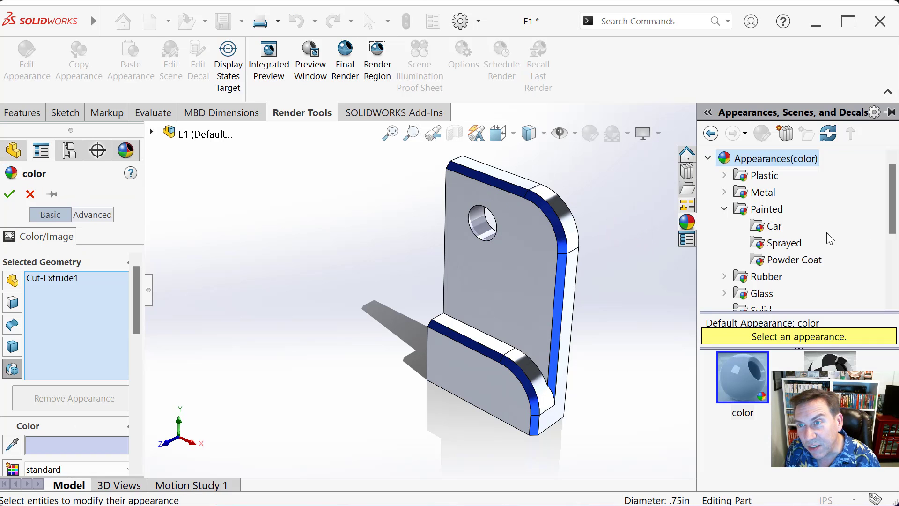
{"action": "left_click", "coordinate": [723, 192]}
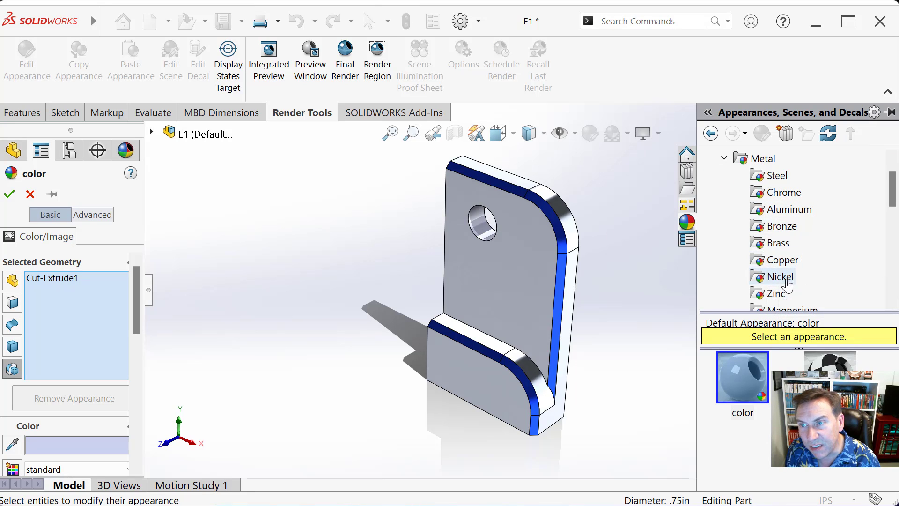
{"action": "scroll", "coordinate": [796, 275], "scroll_direction": "down", "scroll_amount": 1}
{"action": "scroll", "coordinate": [796, 275], "scroll_direction": "down", "scroll_amount": 2}
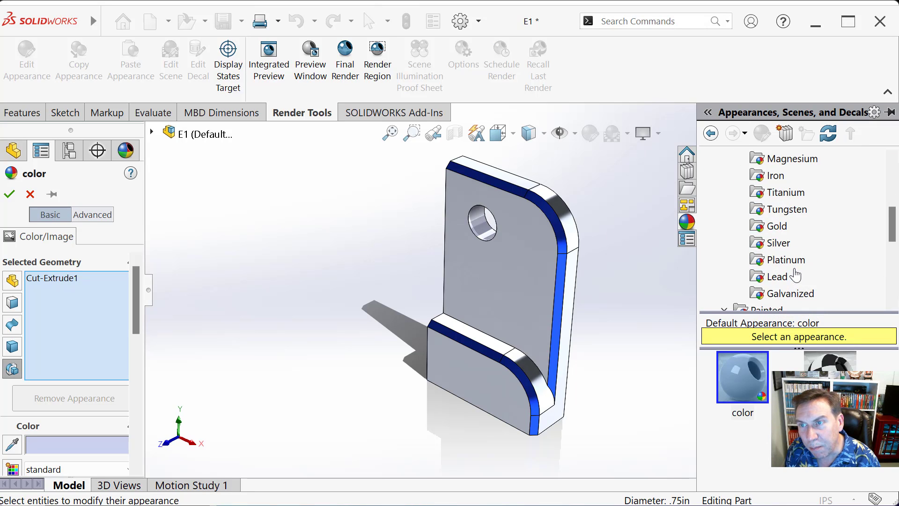
{"action": "scroll", "coordinate": [796, 265], "scroll_direction": "up", "scroll_amount": 1}
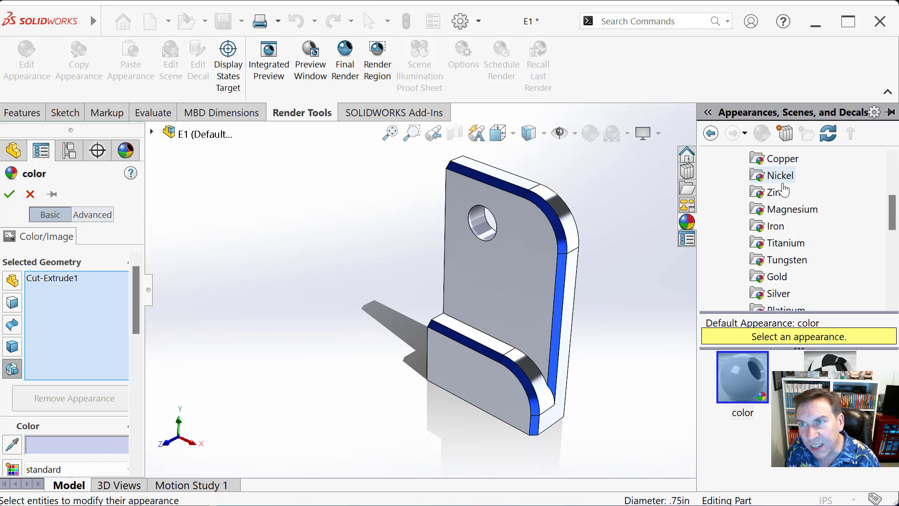
{"action": "scroll", "coordinate": [784, 191], "scroll_direction": "up", "scroll_amount": 2}
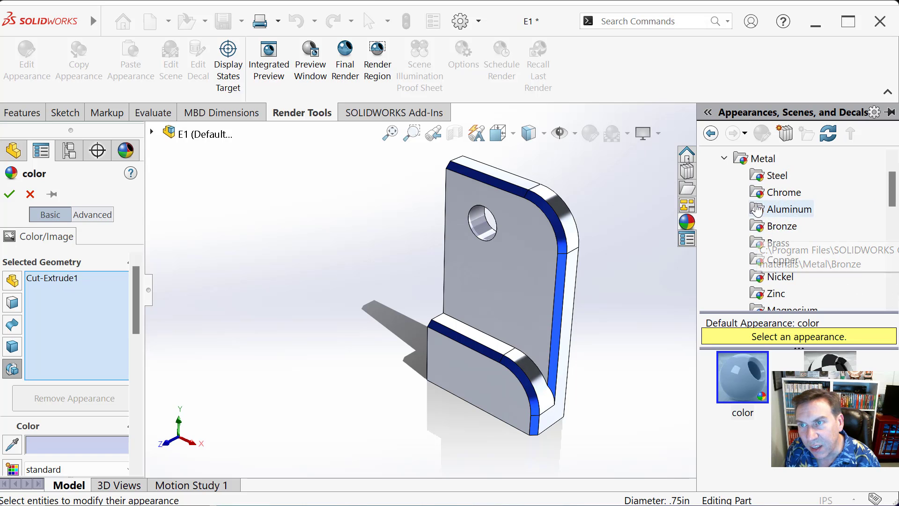
{"action": "left_click", "coordinate": [759, 245]}
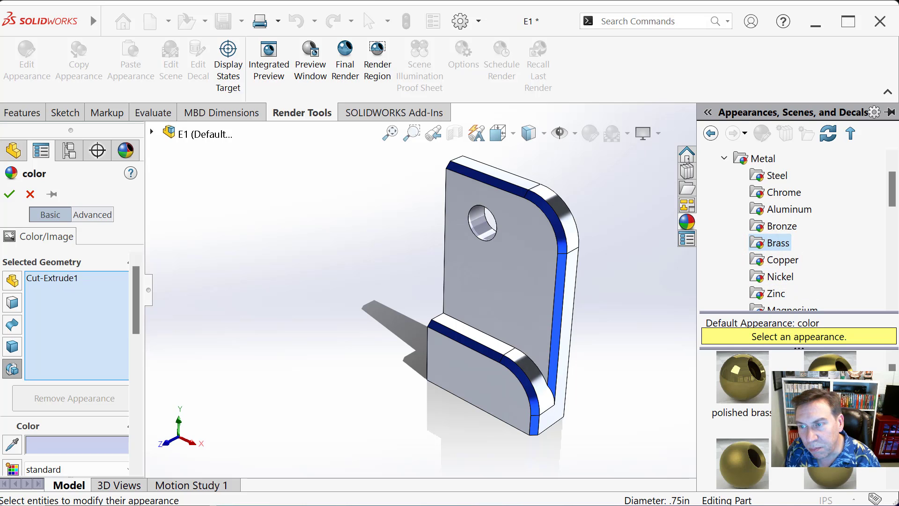
{"action": "scroll", "coordinate": [780, 419], "scroll_direction": "down", "scroll_amount": 3}
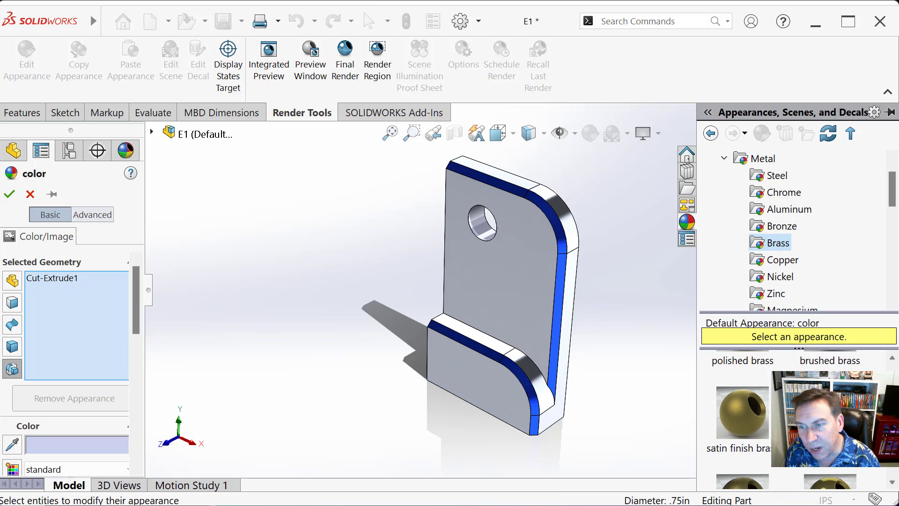
{"action": "scroll", "coordinate": [742, 421], "scroll_direction": "up", "scroll_amount": 3}
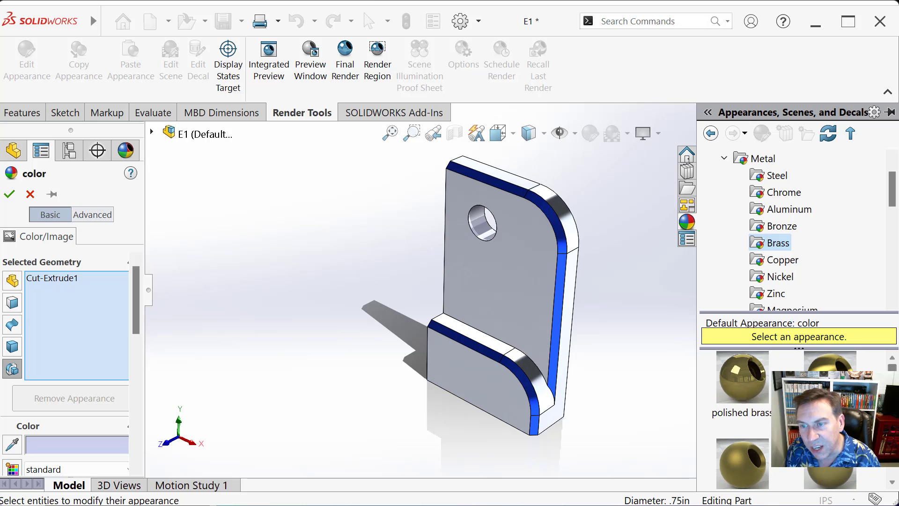
{"action": "left_click", "coordinate": [757, 385]}
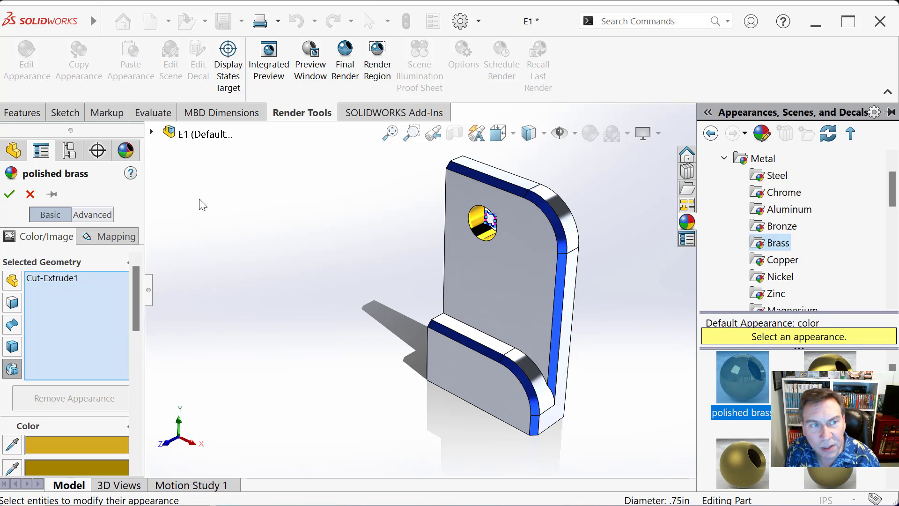
{"action": "left_click", "coordinate": [9, 194]}
{"action": "left_click", "coordinate": [281, 265]}
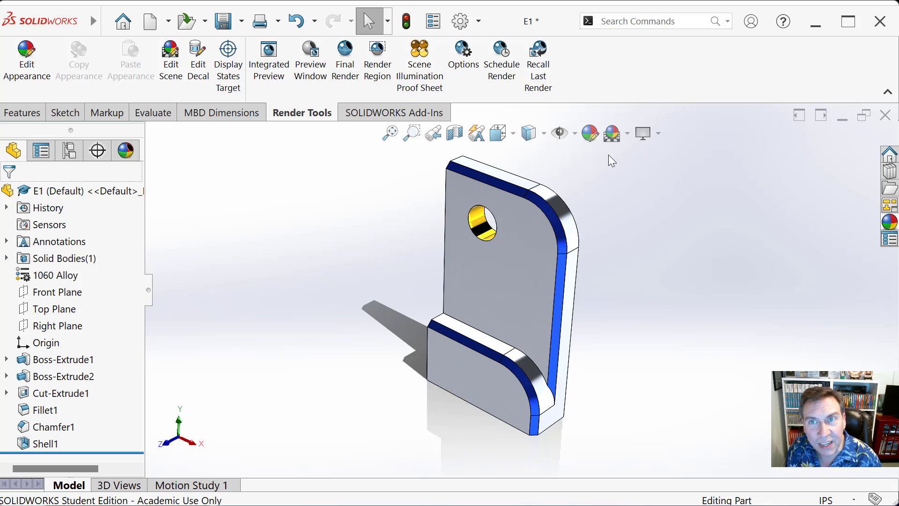
Step: Turn the integrated render preview back on for the part through the view's display style
{"action": "left_click", "coordinate": [662, 133]}
{"action": "left_click", "coordinate": [662, 134]}
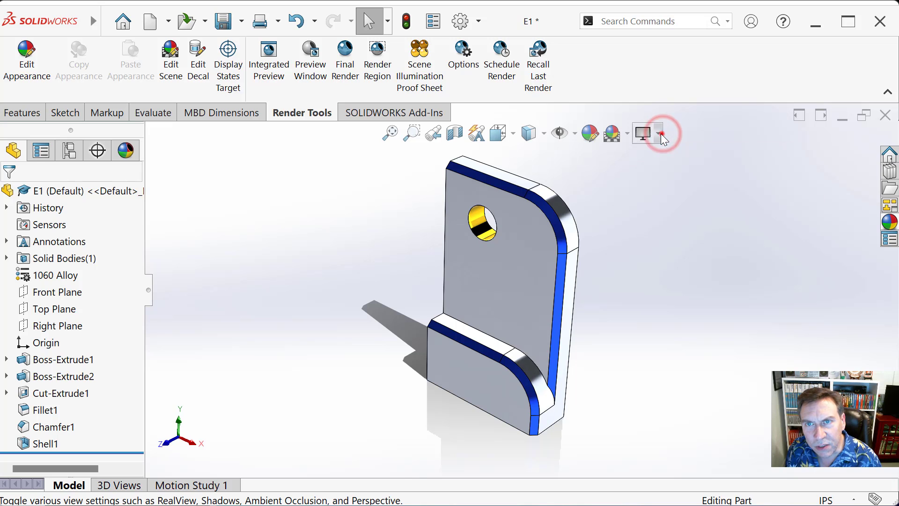
{"action": "mouse_move", "coordinate": [564, 135]}
{"action": "left_click", "coordinate": [563, 155]}
{"action": "left_click", "coordinate": [538, 134]}
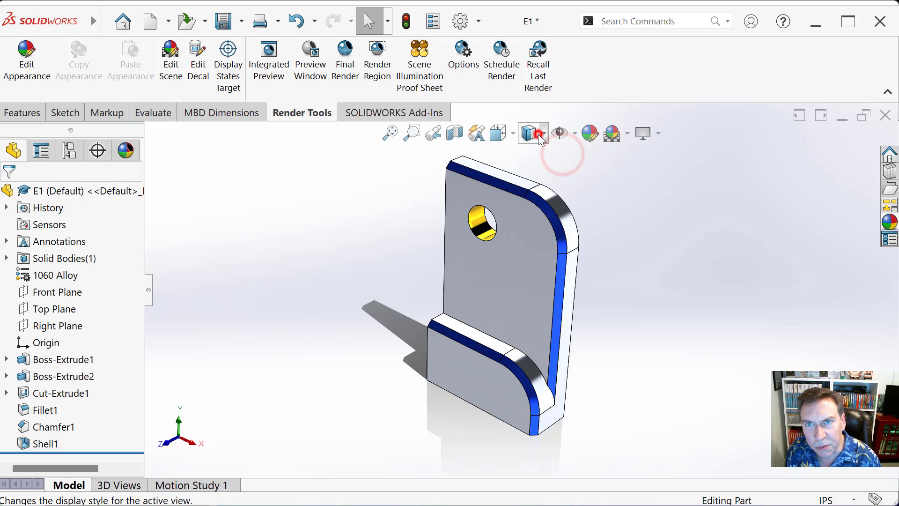
{"action": "left_click", "coordinate": [543, 134]}
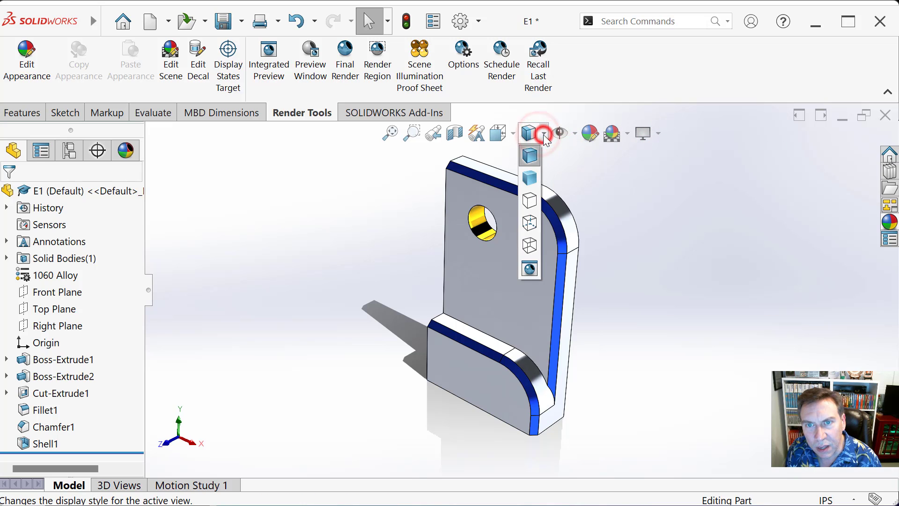
{"action": "left_click", "coordinate": [528, 275]}
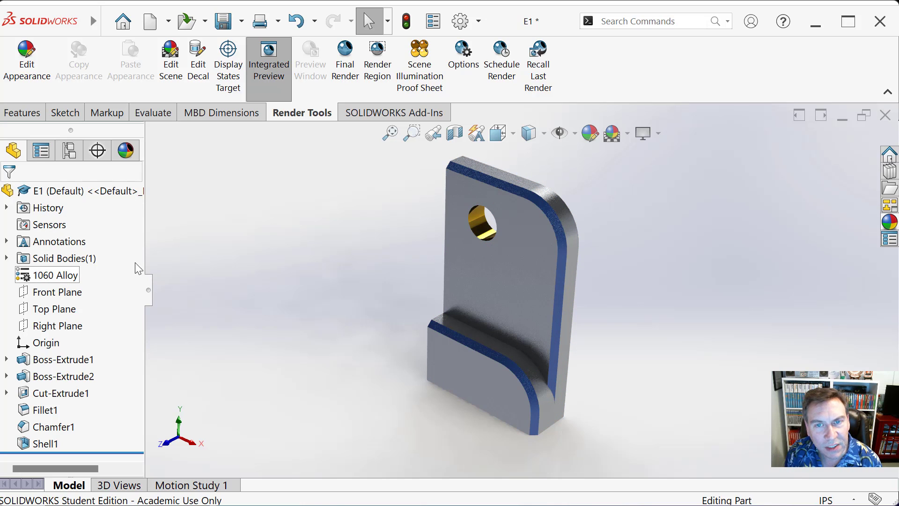
{"action": "left_click", "coordinate": [254, 246]}
{"action": "left_click", "coordinate": [532, 262]}
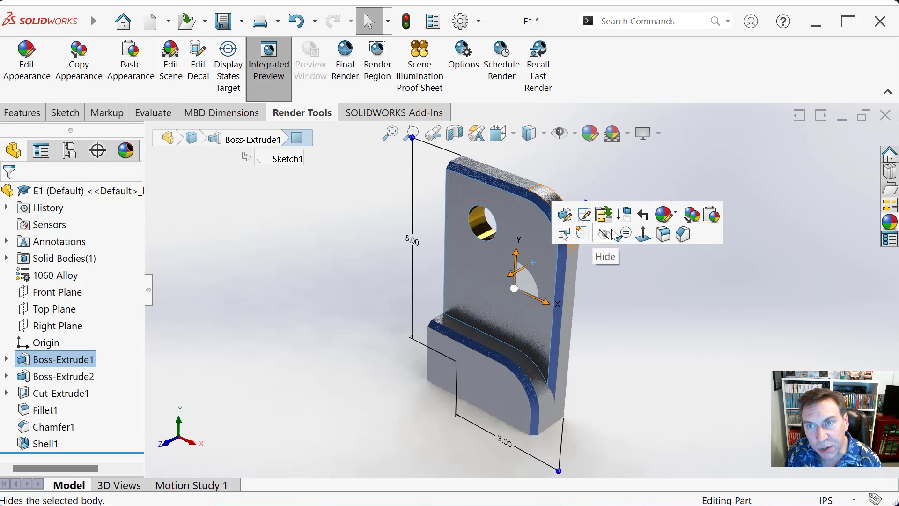
{"action": "left_click", "coordinate": [677, 216]}
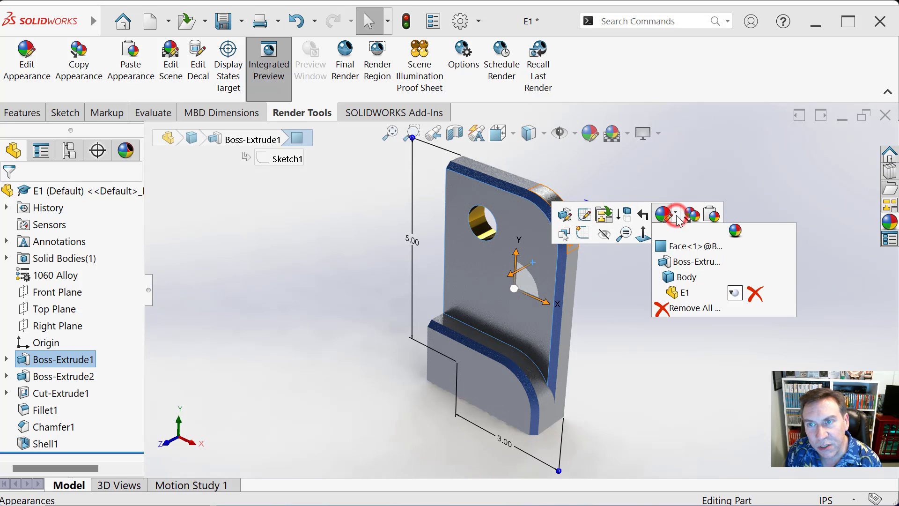
{"action": "left_click", "coordinate": [736, 295]}
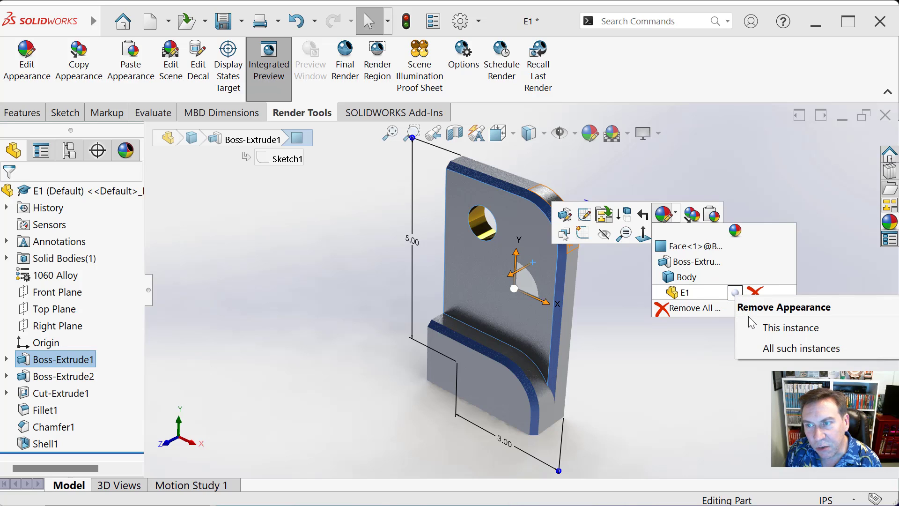
{"action": "left_click", "coordinate": [705, 294]}
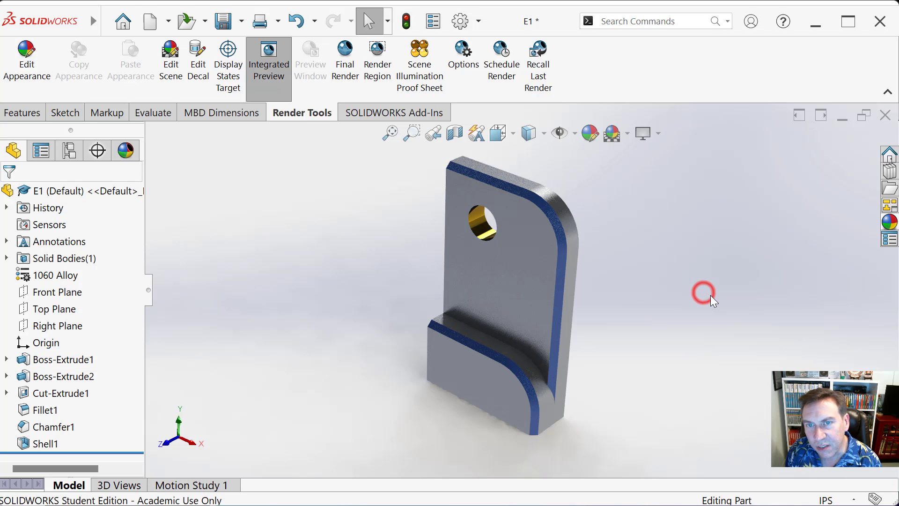
Step: Apply the polished aluminum metal appearance to the bracket's whole body
{"action": "left_click", "coordinate": [537, 278]}
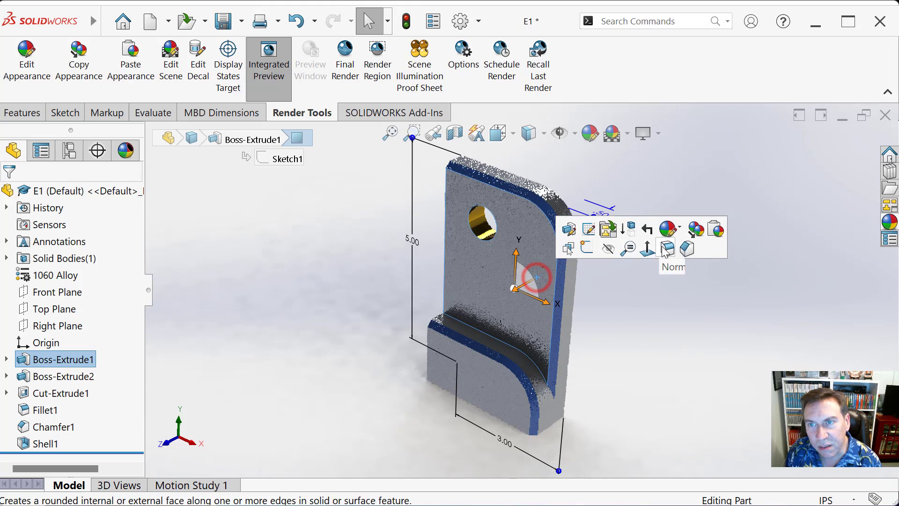
{"action": "left_click", "coordinate": [677, 230]}
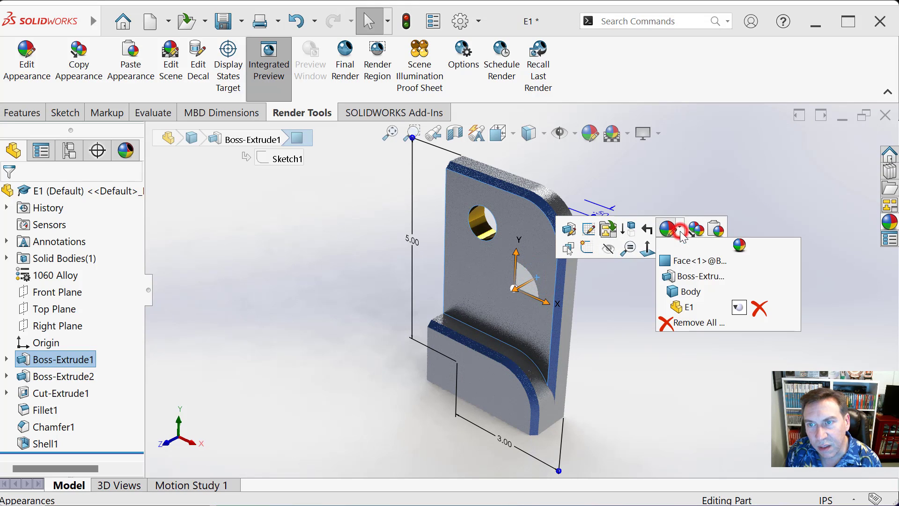
{"action": "left_click", "coordinate": [682, 292]}
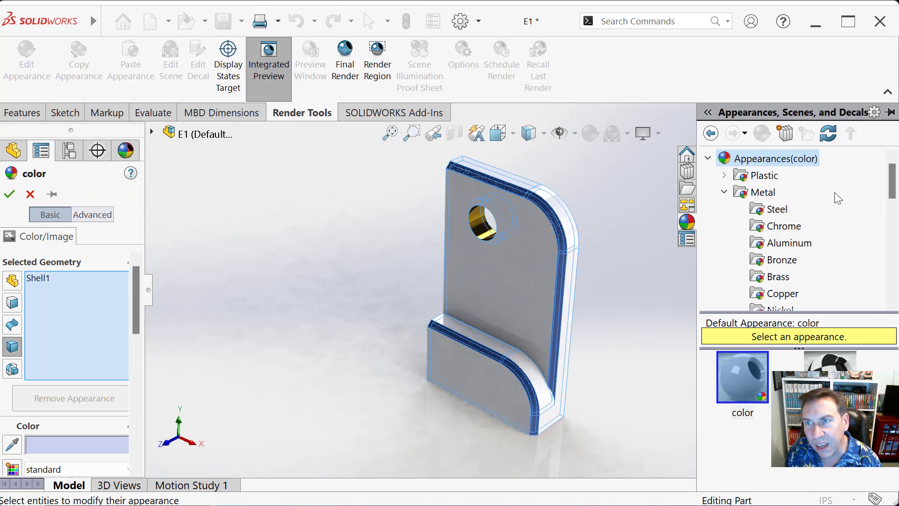
{"action": "left_click", "coordinate": [763, 242]}
{"action": "left_click", "coordinate": [743, 379]}
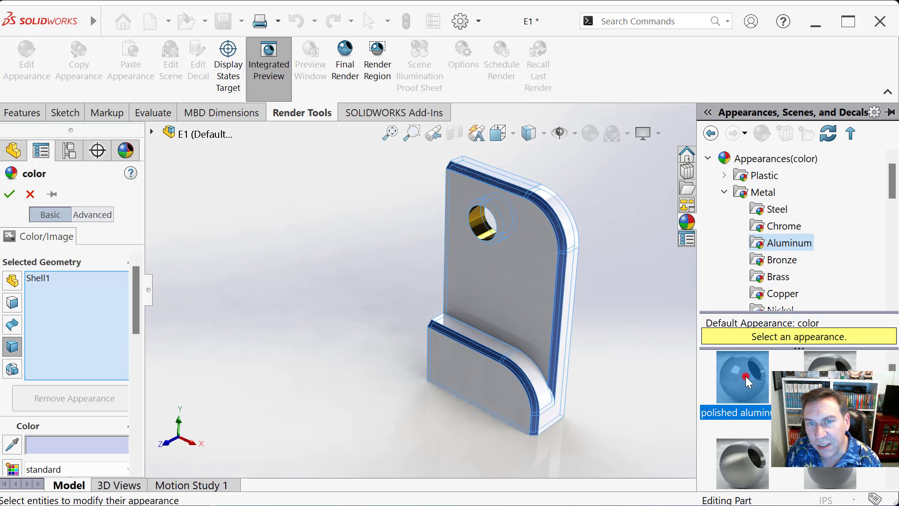
{"action": "left_click", "coordinate": [9, 194]}
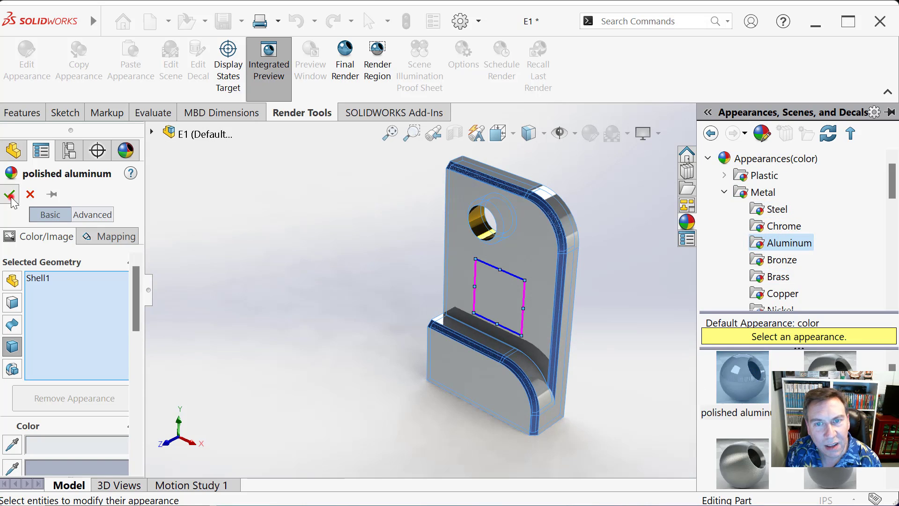
{"action": "left_click", "coordinate": [266, 280]}
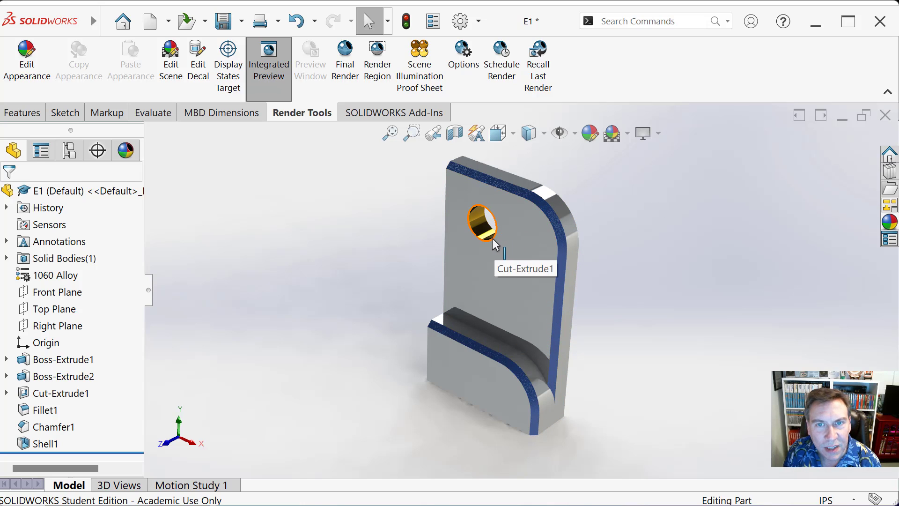
Step: Fillet the front edge of the hole with a symmetric 0.01 in radius
{"action": "left_click", "coordinate": [469, 227]}
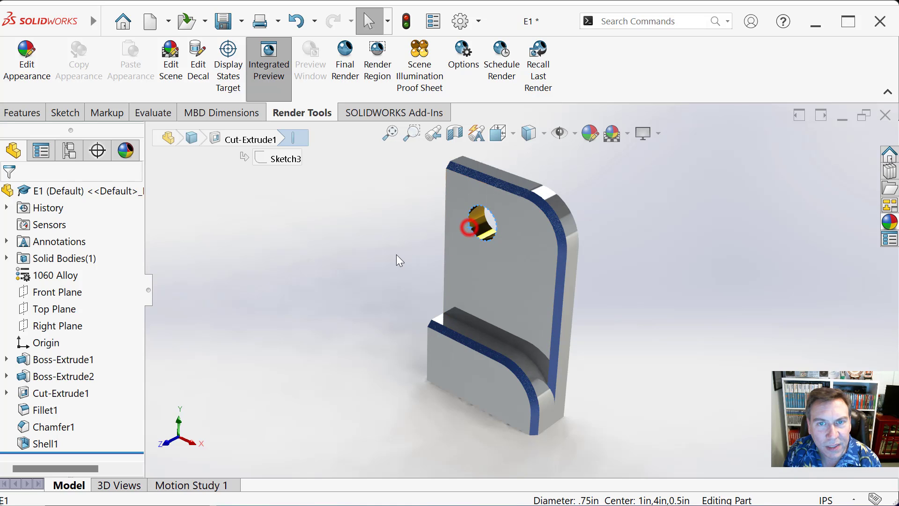
{"action": "left_click", "coordinate": [22, 112]}
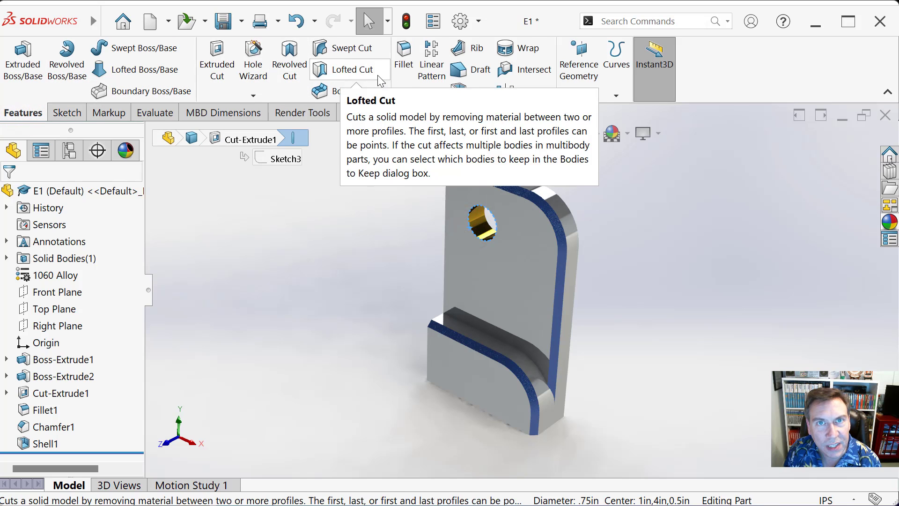
{"action": "left_click", "coordinate": [405, 61]}
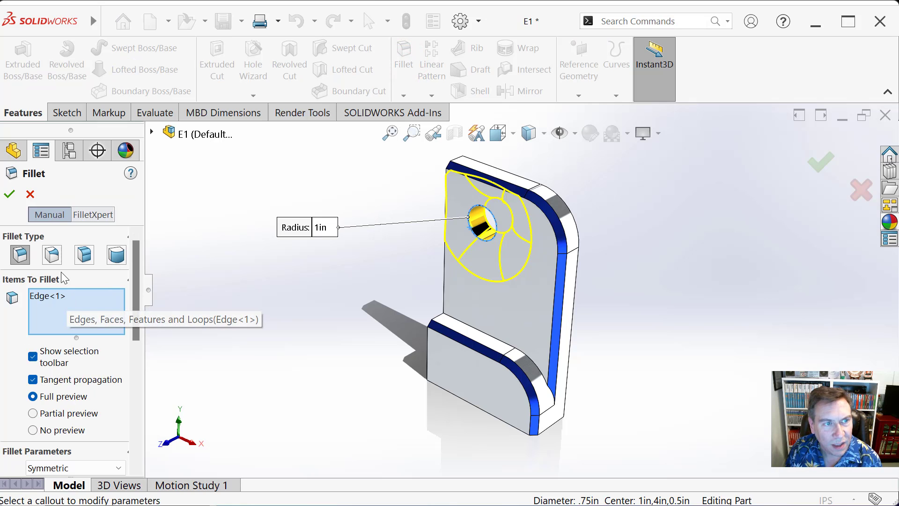
{"action": "left_click_drag", "start_coordinate": [137, 315], "coordinate": [137, 372]}
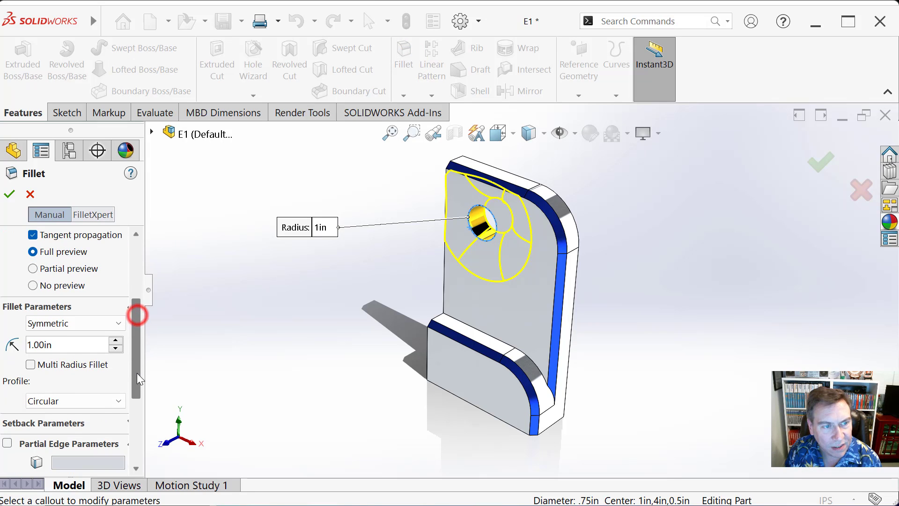
{"action": "left_click", "coordinate": [67, 345]}
{"action": "double_click", "coordinate": [67, 344]}
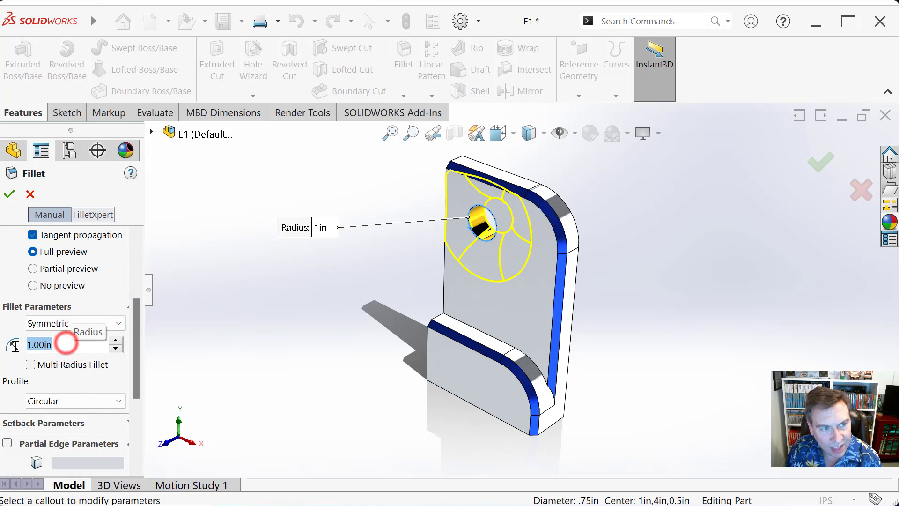
{"action": "type", "text": ".01"}
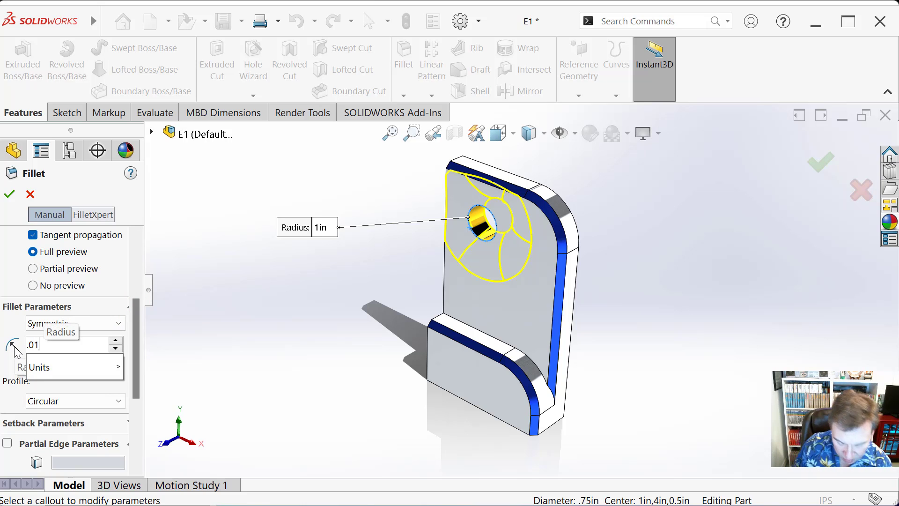
{"action": "key", "text": "Return"}
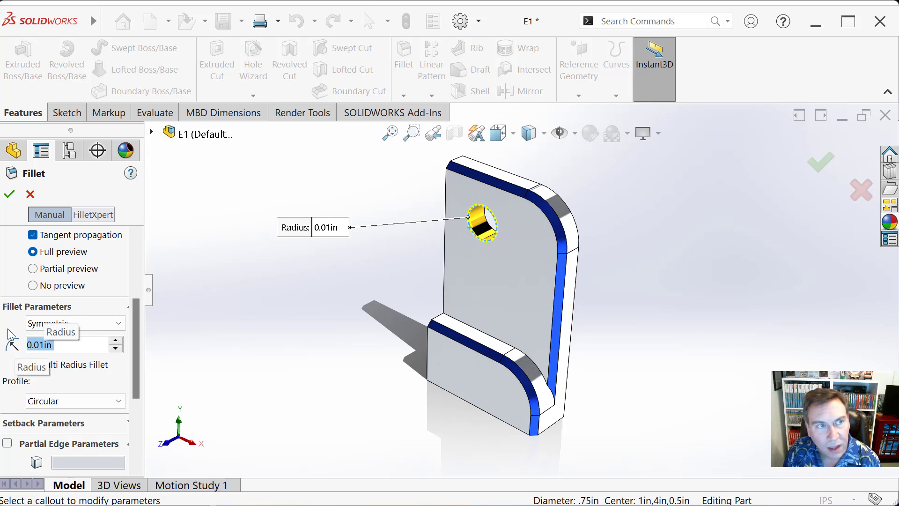
{"action": "left_click", "coordinate": [281, 343]}
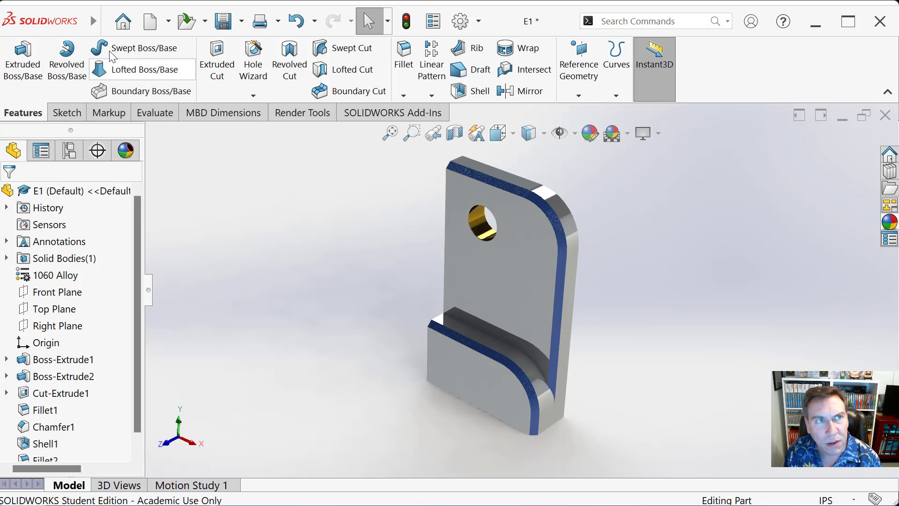
Step: Save the part as an Adobe PDF named E1 in the SolidWorks 2022 Files folder
{"action": "left_click", "coordinate": [107, 22]}
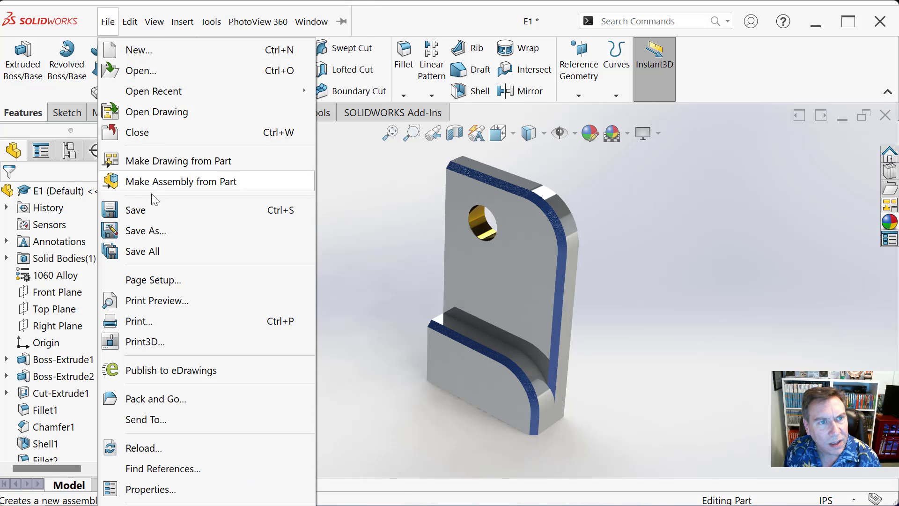
{"action": "left_click", "coordinate": [151, 233]}
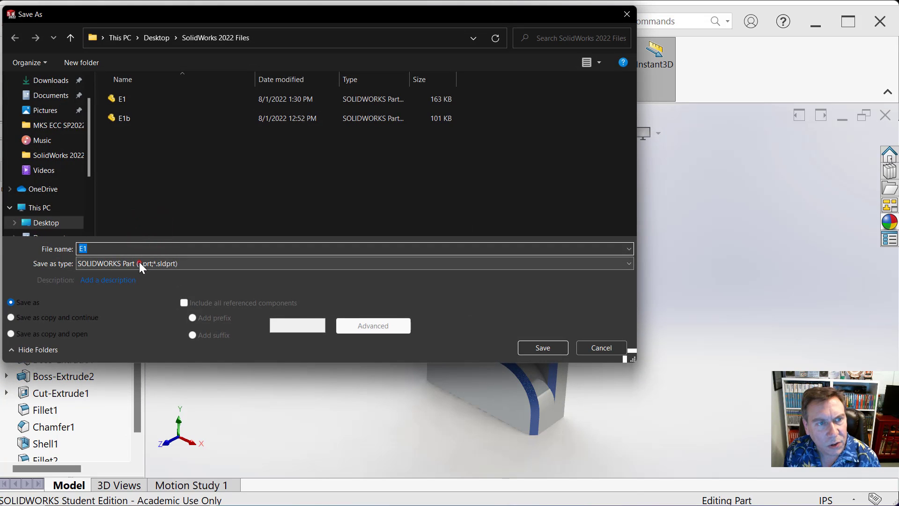
{"action": "left_click", "coordinate": [139, 263]}
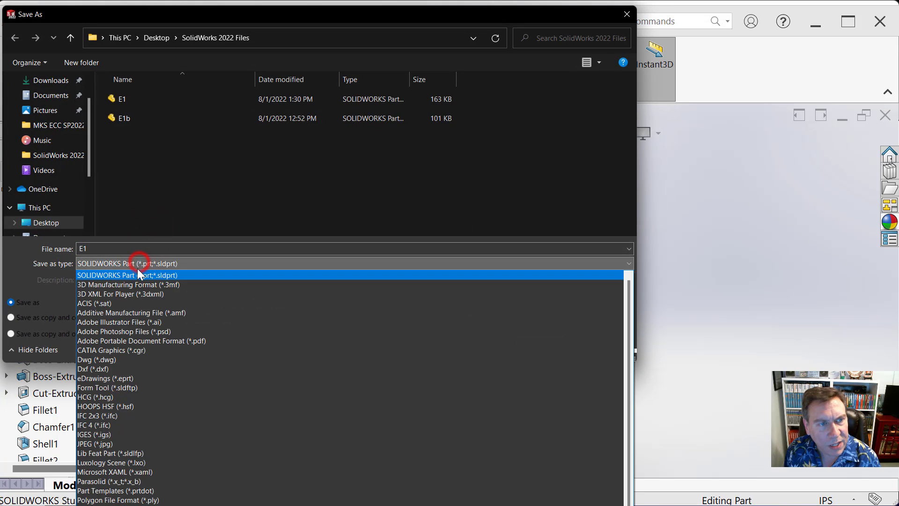
{"action": "left_click", "coordinate": [140, 342]}
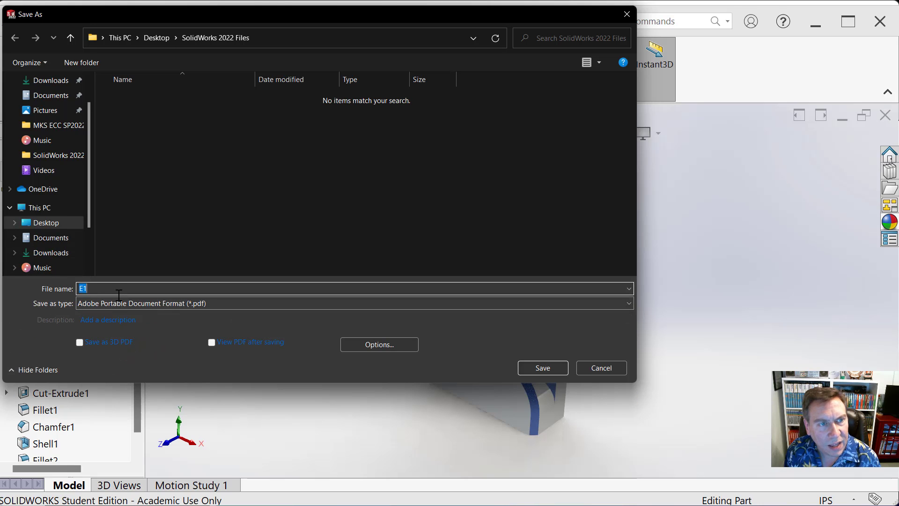
{"action": "left_click", "coordinate": [548, 369]}
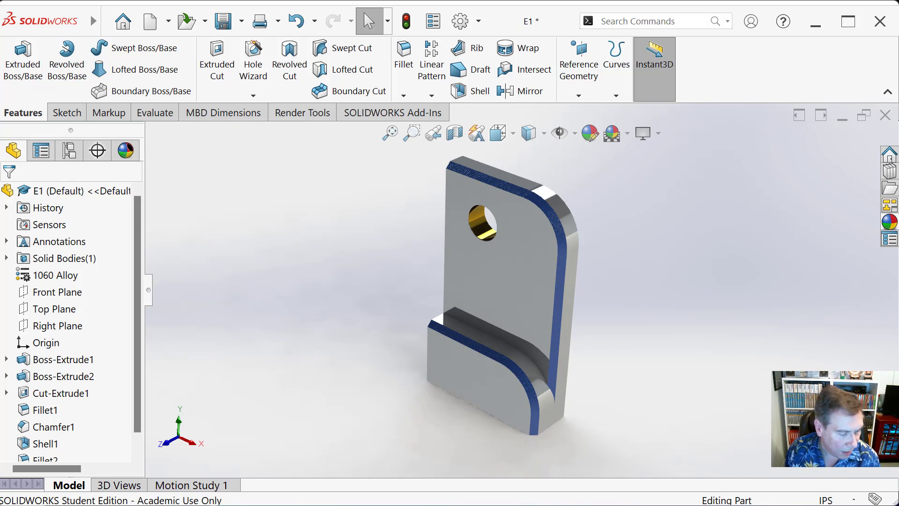
Step: Open the exported E1.pdf from File Explorer, inspect the bracket image, and close the viewer
{"action": "key", "text": "super+e"}
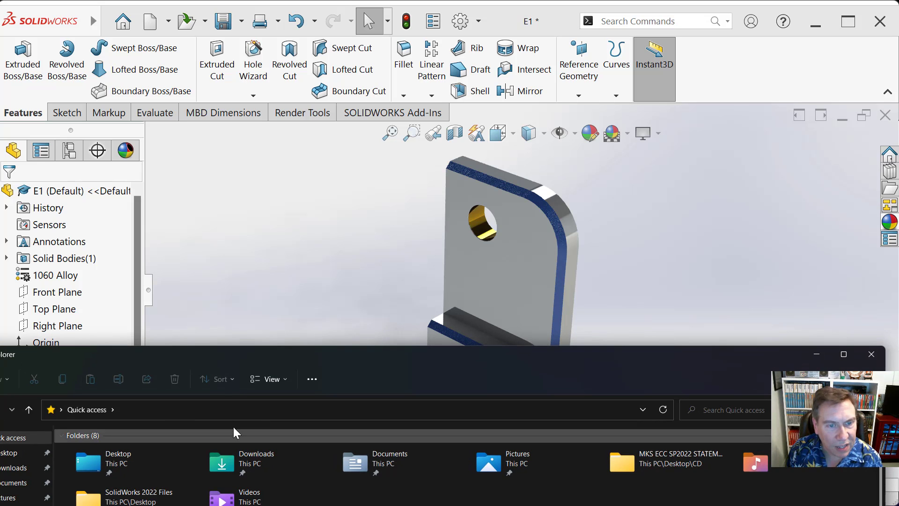
{"action": "left_click_drag", "start_coordinate": [252, 366], "coordinate": [161, 458]}
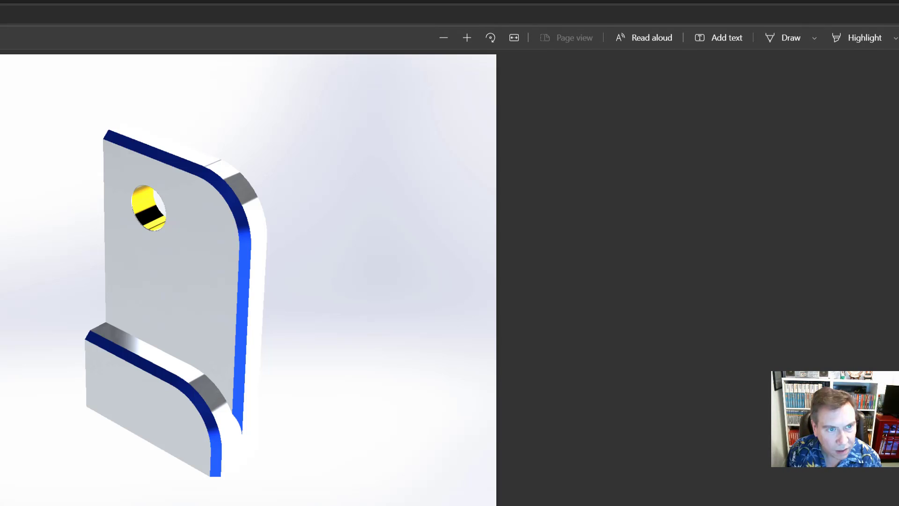
{"action": "key", "text": "super+Down"}
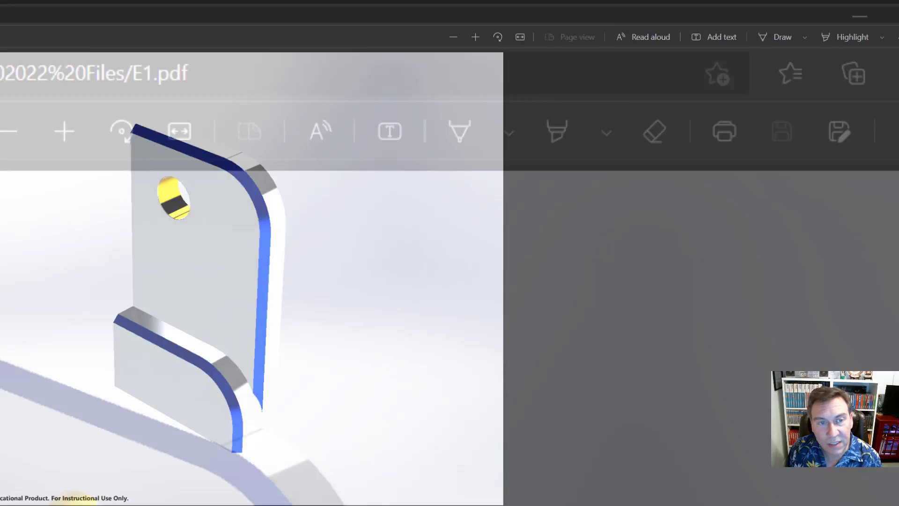
{"action": "left_click_drag", "start_coordinate": [225, 21], "coordinate": [367, 19]}
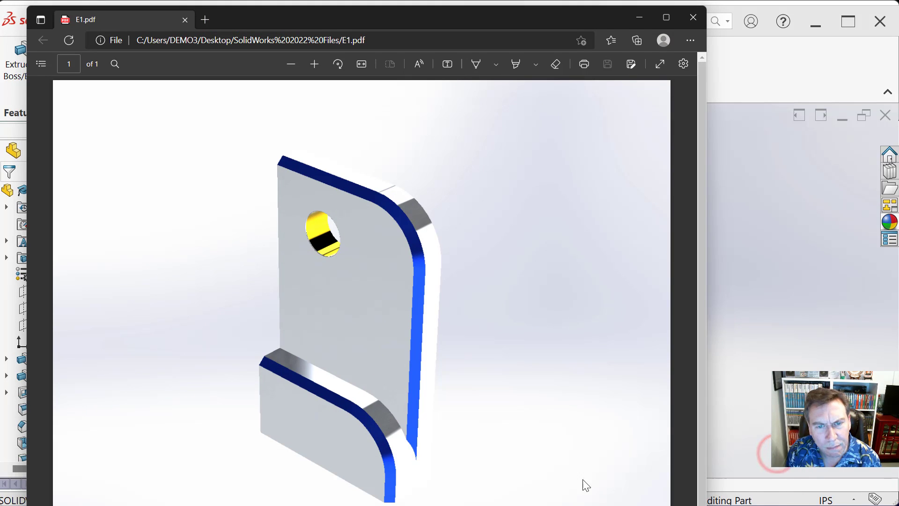
{"action": "left_click", "coordinate": [695, 20]}
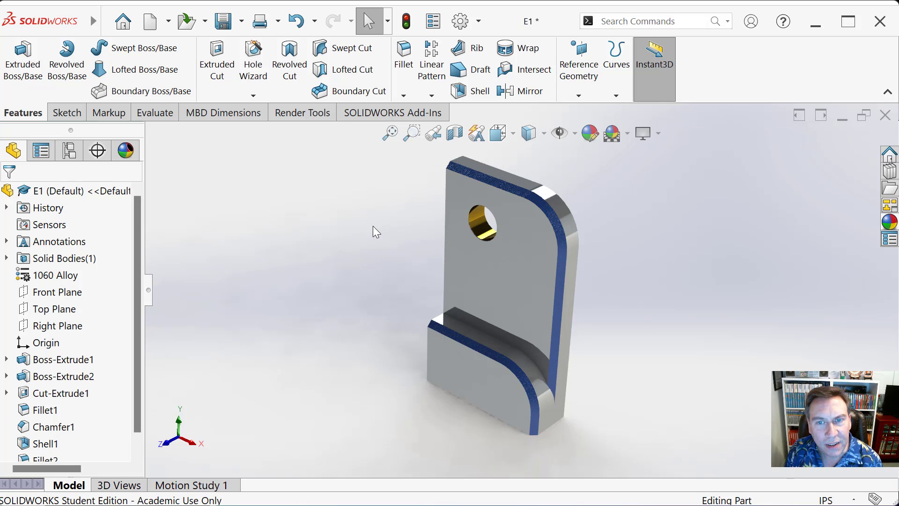
Step: Turn off the integrated render preview for the bracket
{"action": "left_click", "coordinate": [300, 114]}
{"action": "left_click", "coordinate": [269, 71]}
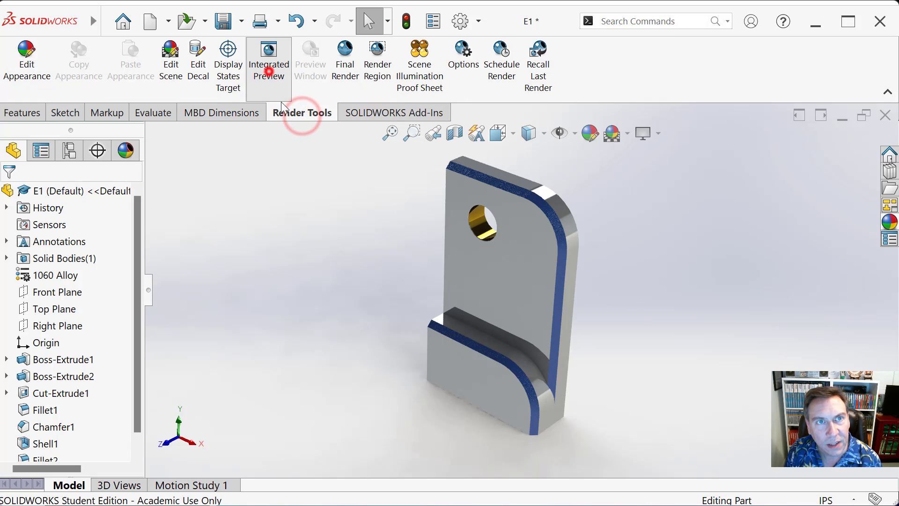
{"action": "left_click", "coordinate": [319, 212]}
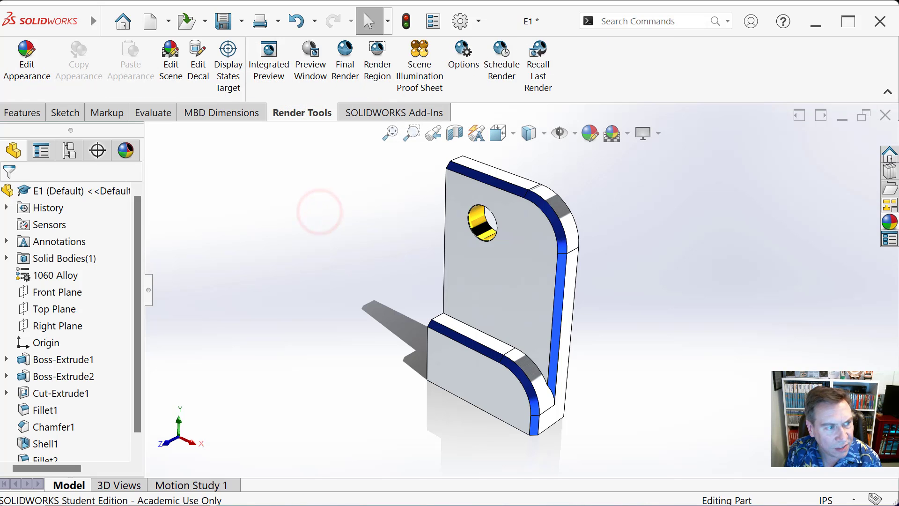
Step: Switch to SolidWorks Basics 2020_21.pdf in the browser, examine the L1 drawing's views and dimensions, and return to SOLIDWORKS
{"action": "left_click_drag", "start_coordinate": [0, 333], "coordinate": [494, 53]}
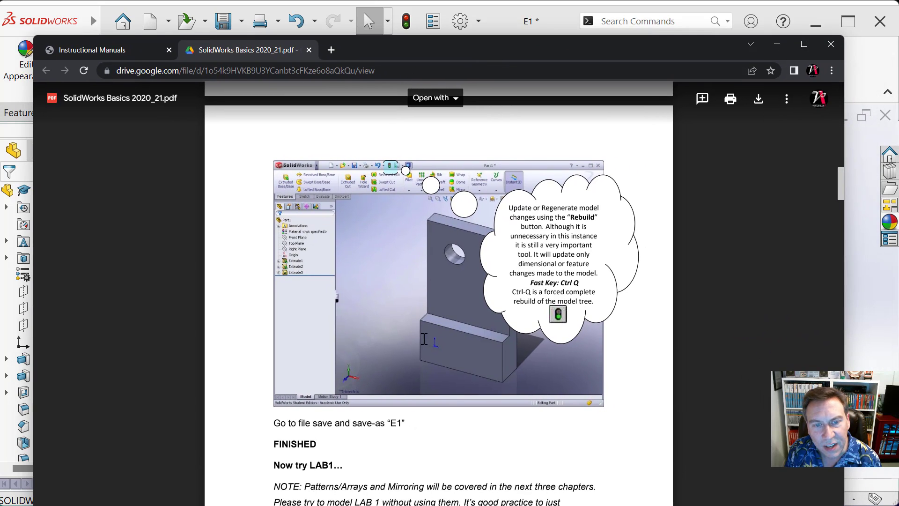
{"action": "scroll", "coordinate": [424, 338], "scroll_direction": "down", "scroll_amount": 15}
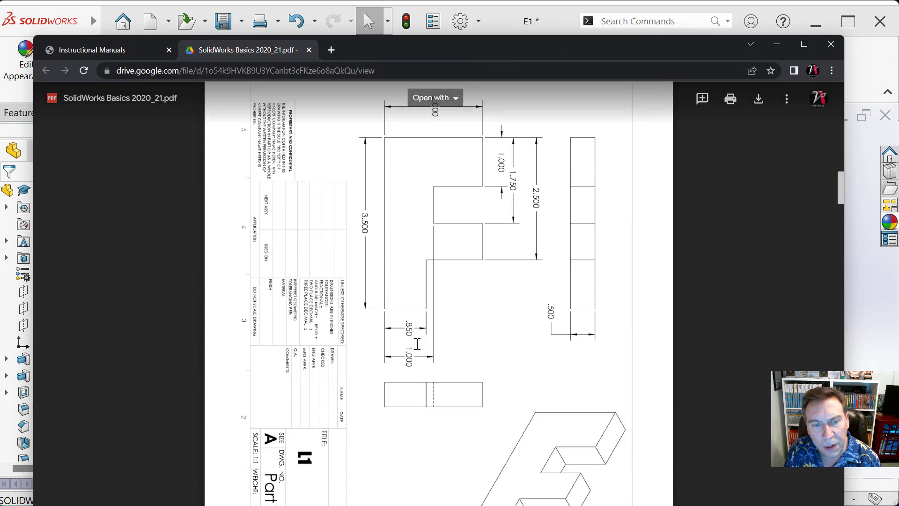
{"action": "scroll", "coordinate": [416, 342], "scroll_direction": "down", "scroll_amount": 1}
{"action": "scroll", "coordinate": [416, 342], "scroll_direction": "up", "scroll_amount": 1}
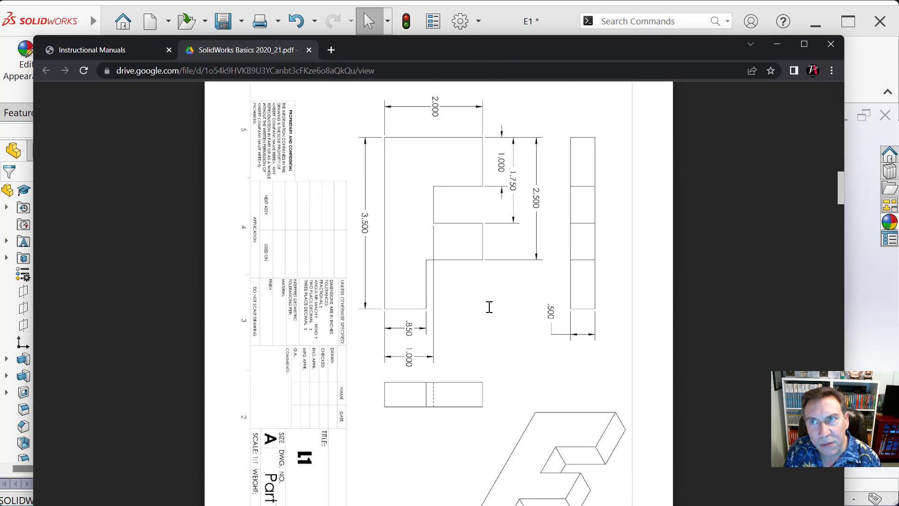
{"action": "left_click", "coordinate": [506, 270]}
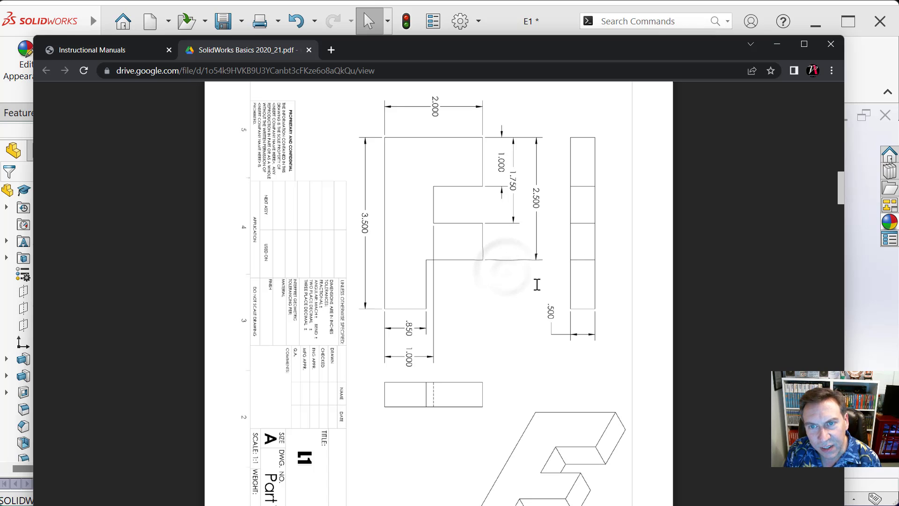
{"action": "left_click", "coordinate": [769, 237]}
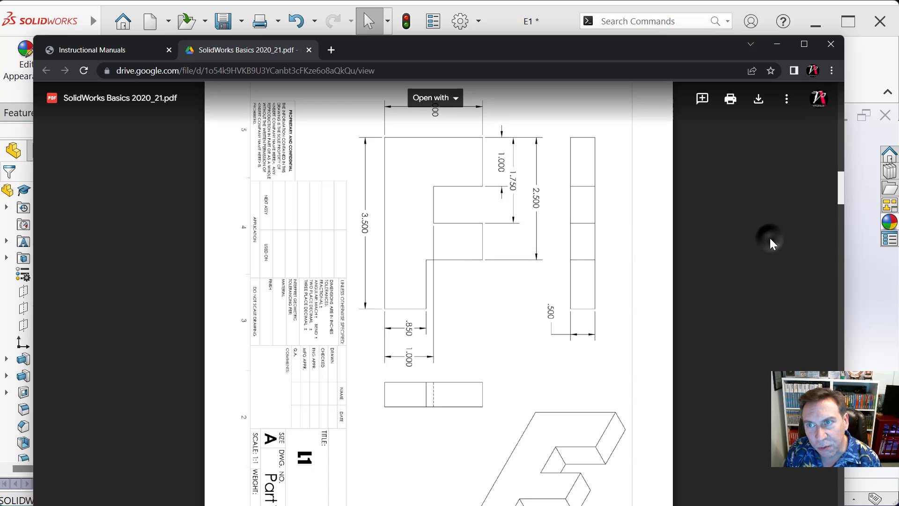
{"action": "left_click", "coordinate": [634, 234]}
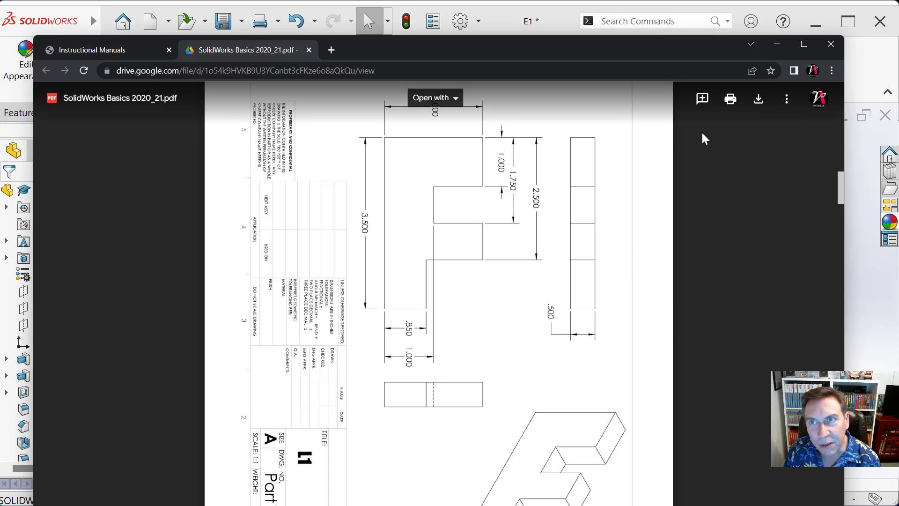
{"action": "left_click", "coordinate": [786, 100]}
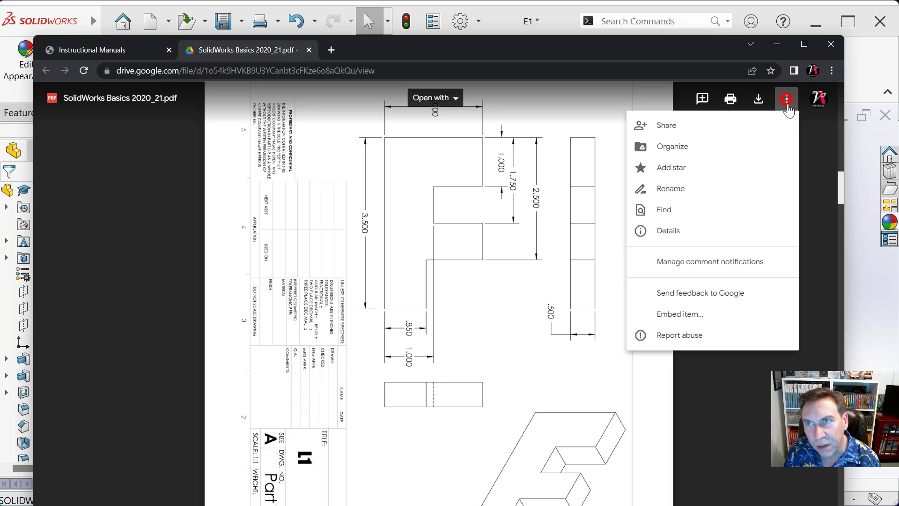
{"action": "left_click", "coordinate": [709, 392]}
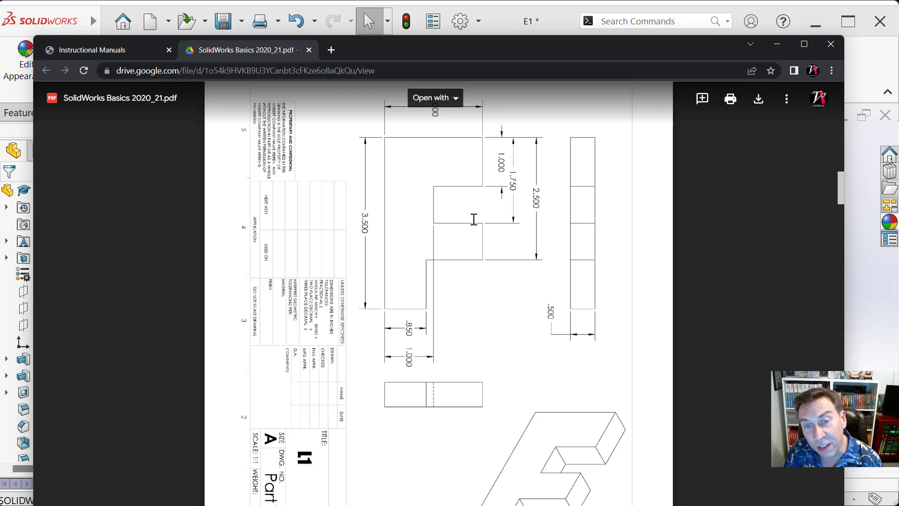
{"action": "left_click", "coordinate": [871, 314]}
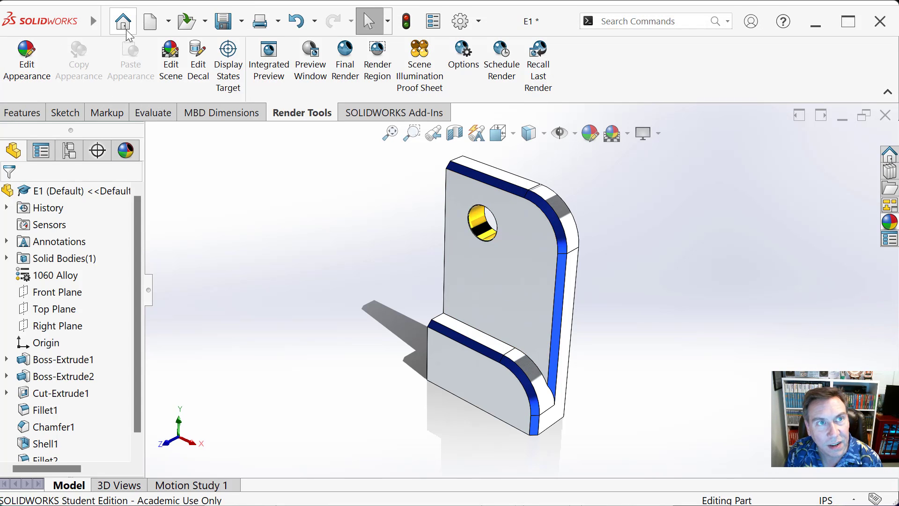
Step: Create a new part document using the simplified template choices
{"action": "left_click", "coordinate": [151, 22]}
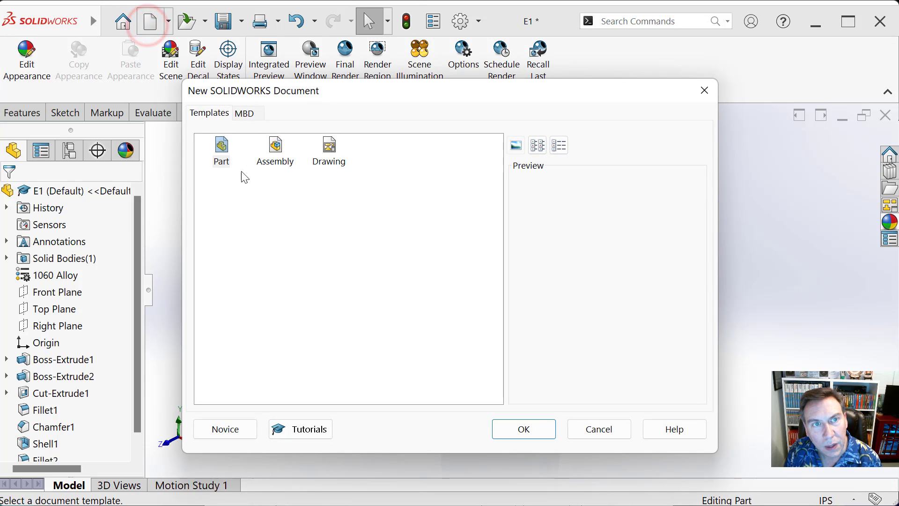
{"action": "left_click", "coordinate": [221, 151]}
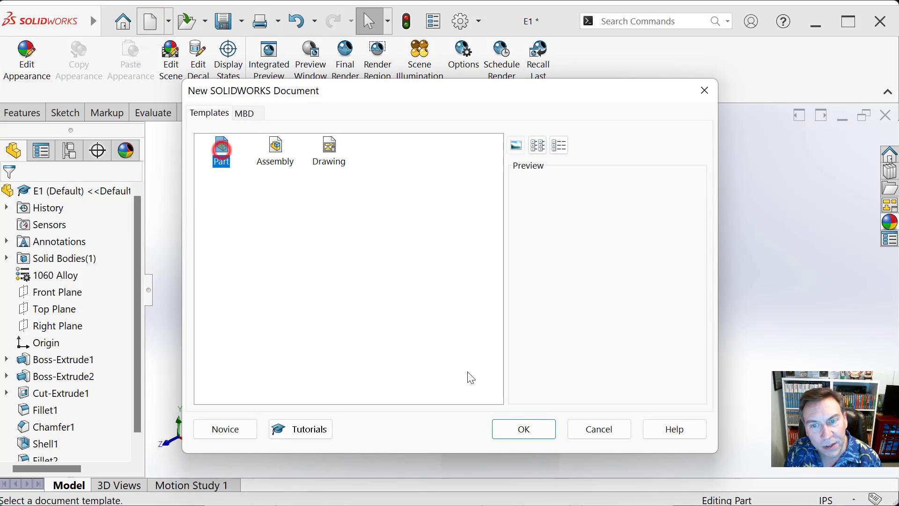
{"action": "left_click", "coordinate": [225, 429]}
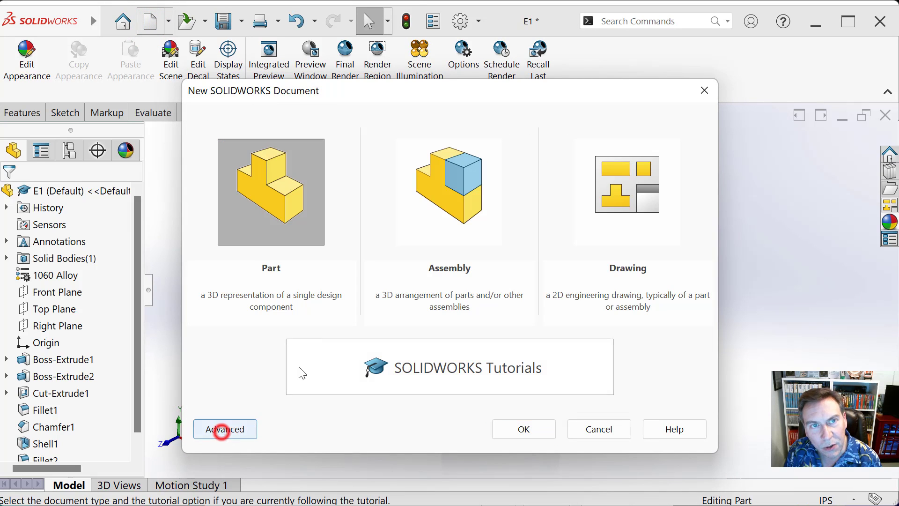
{"action": "left_click", "coordinate": [523, 436]}
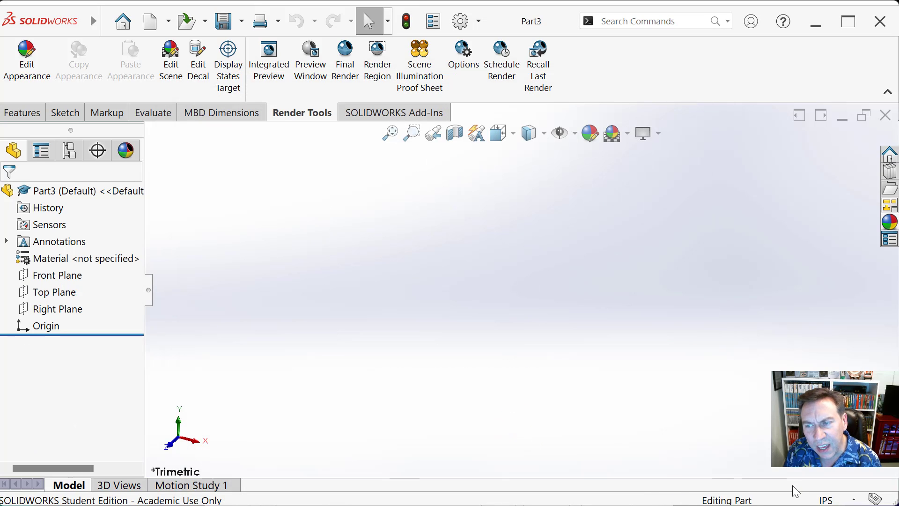
{"action": "left_click", "coordinate": [831, 502]}
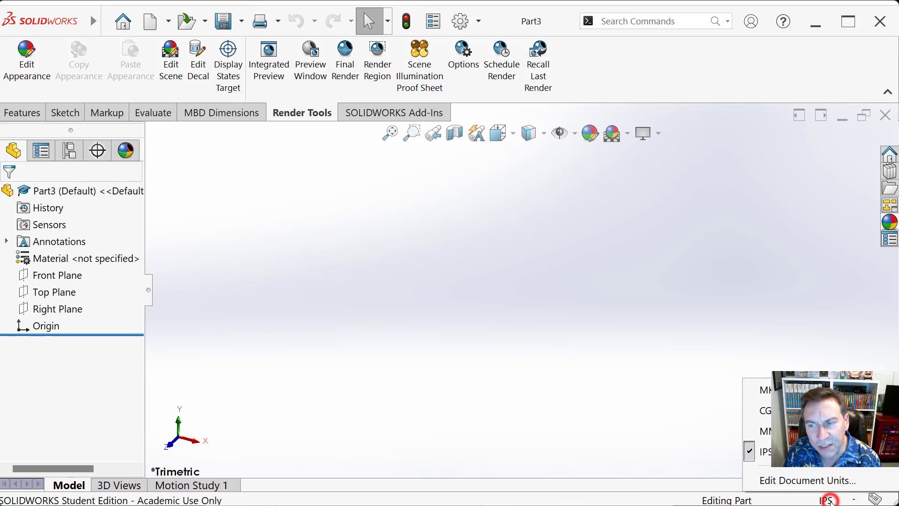
{"action": "left_click", "coordinate": [787, 480]}
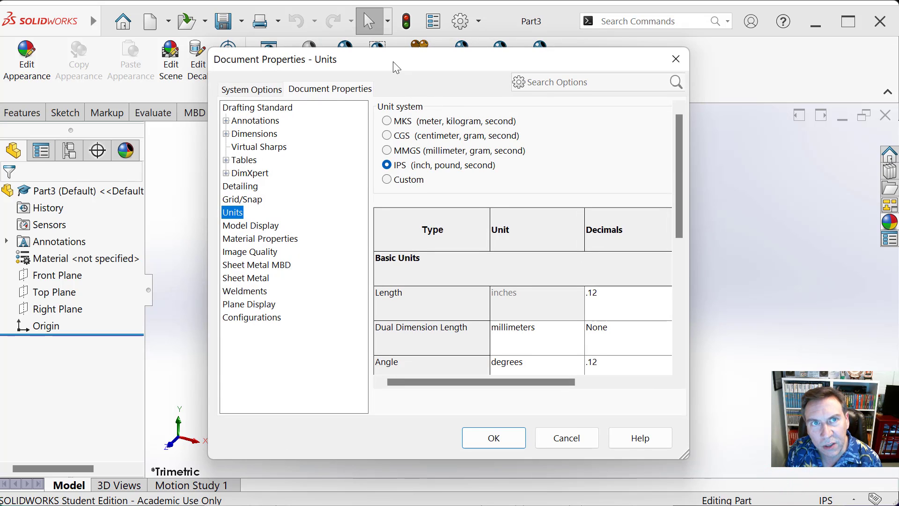
{"action": "left_click_drag", "start_coordinate": [394, 61], "coordinate": [401, 88]}
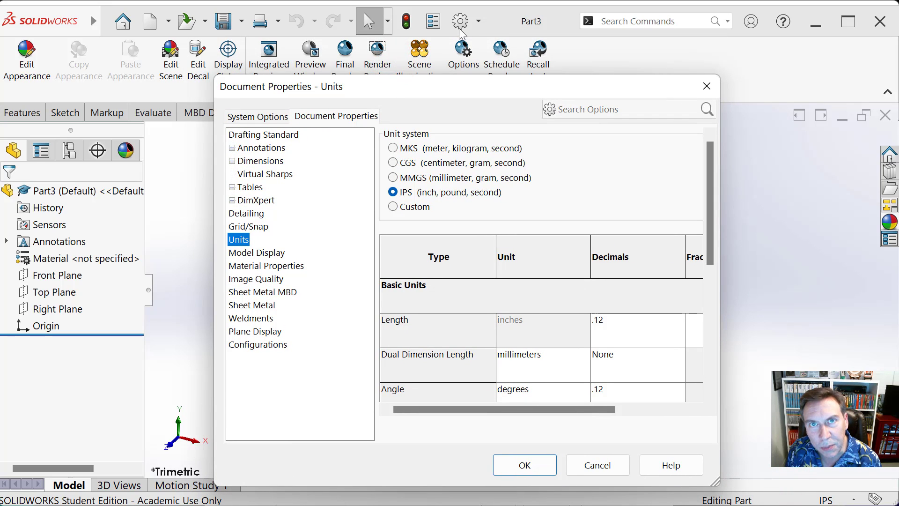
{"action": "left_click", "coordinate": [479, 19]}
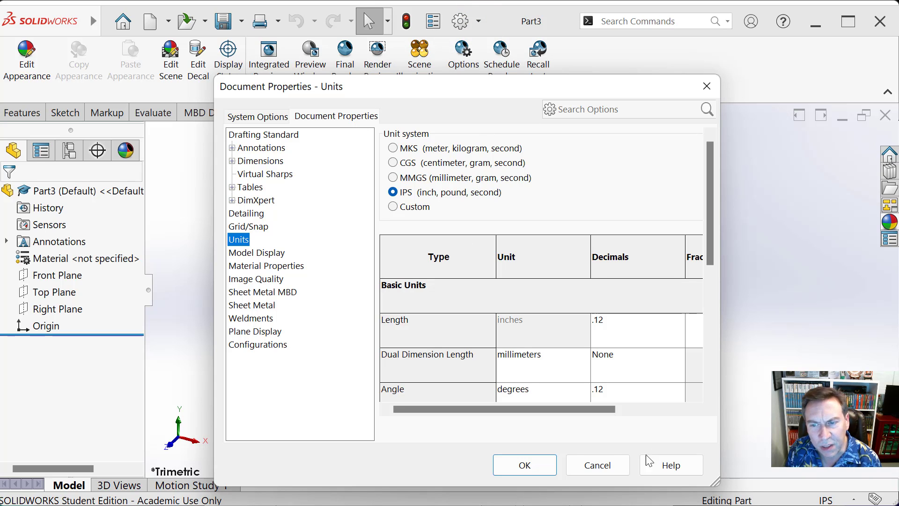
{"action": "left_click", "coordinate": [607, 466]}
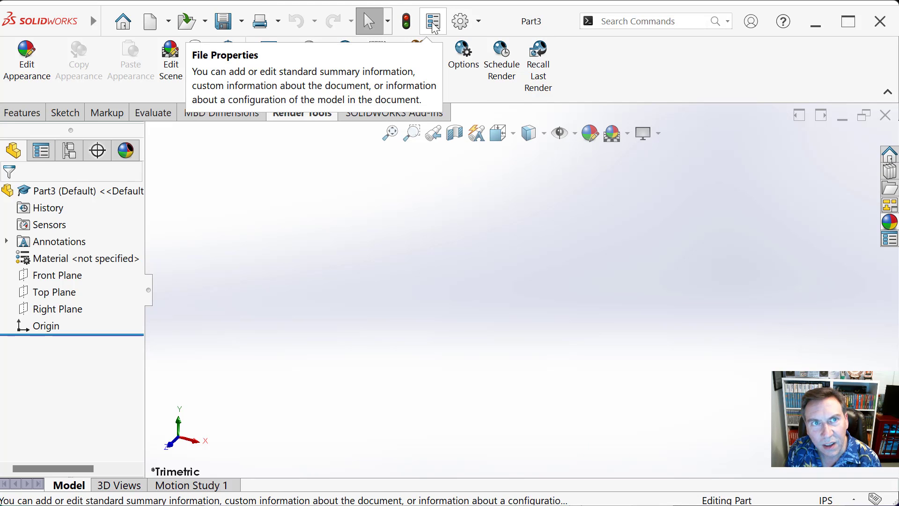
Step: Open the options and review the general system options, then the document's drafting standard and dimension settings
{"action": "left_click", "coordinate": [460, 22]}
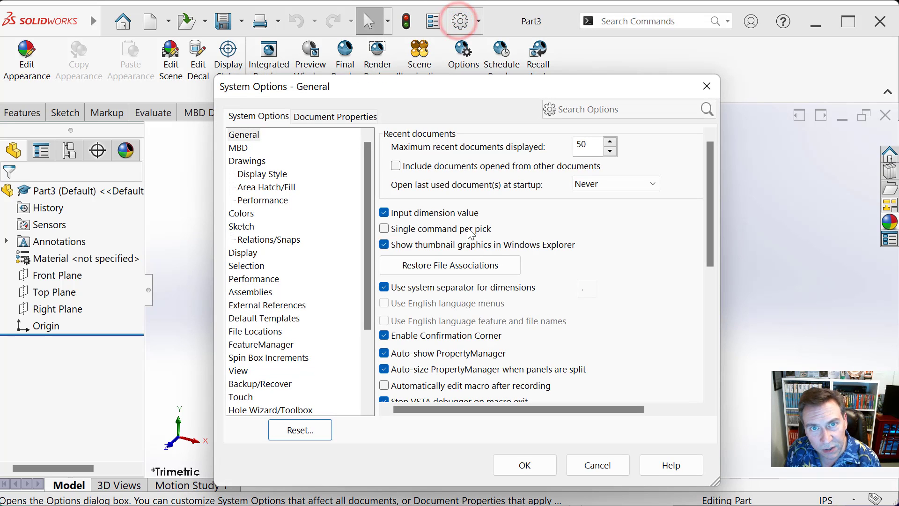
{"action": "left_click", "coordinate": [263, 118]}
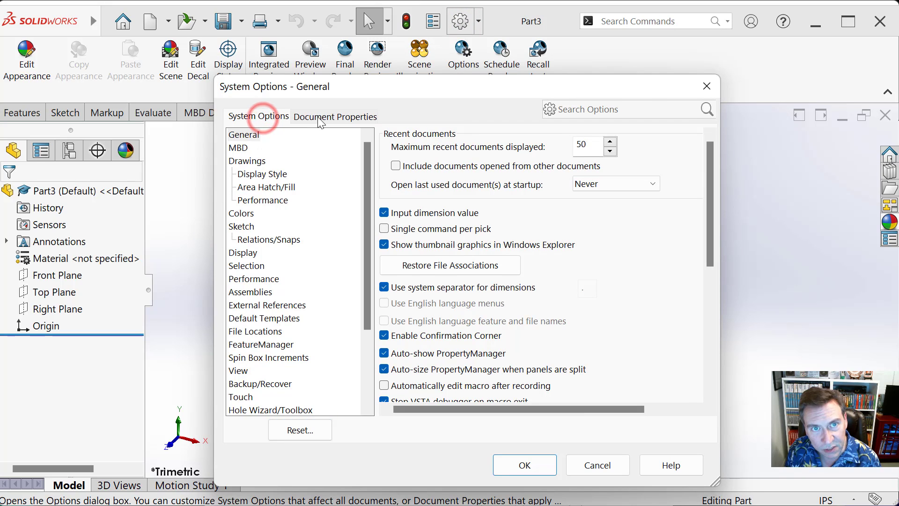
{"action": "left_click", "coordinate": [310, 116]}
{"action": "left_click", "coordinate": [275, 116]}
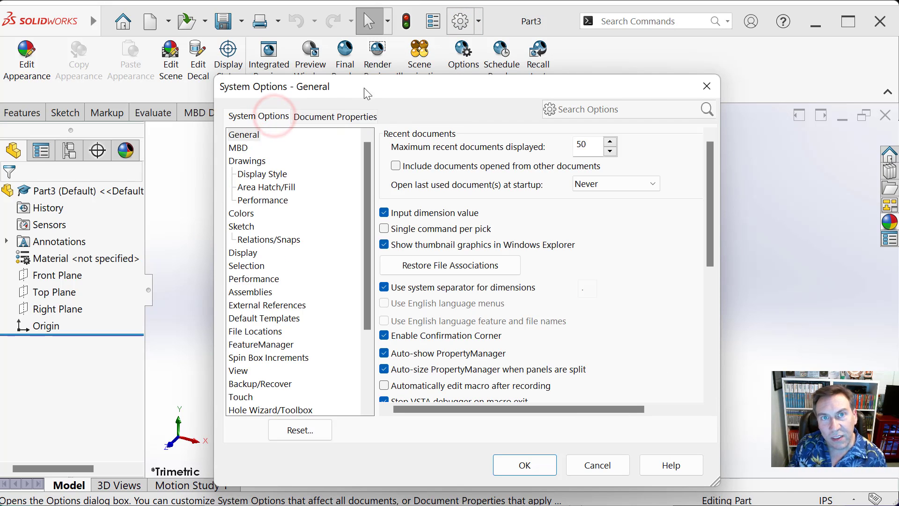
{"action": "left_click_drag", "start_coordinate": [375, 93], "coordinate": [375, 85]}
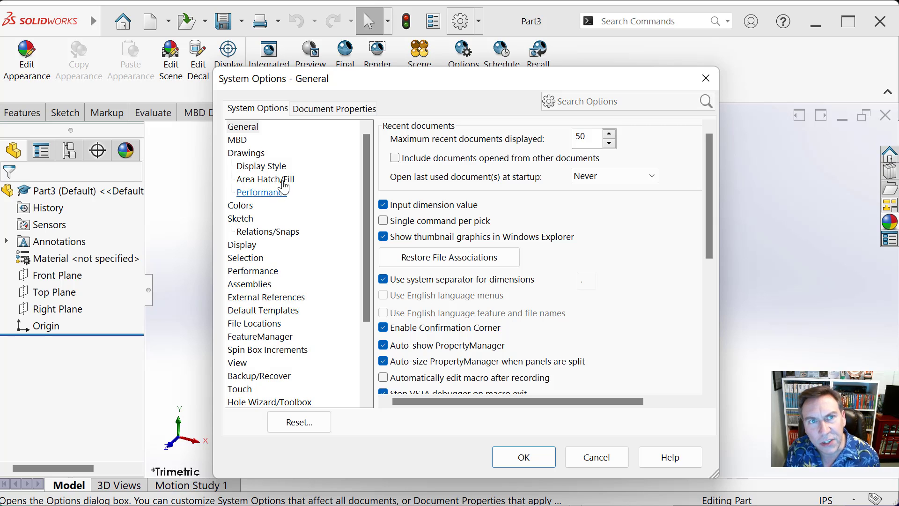
{"action": "left_click", "coordinate": [318, 109]}
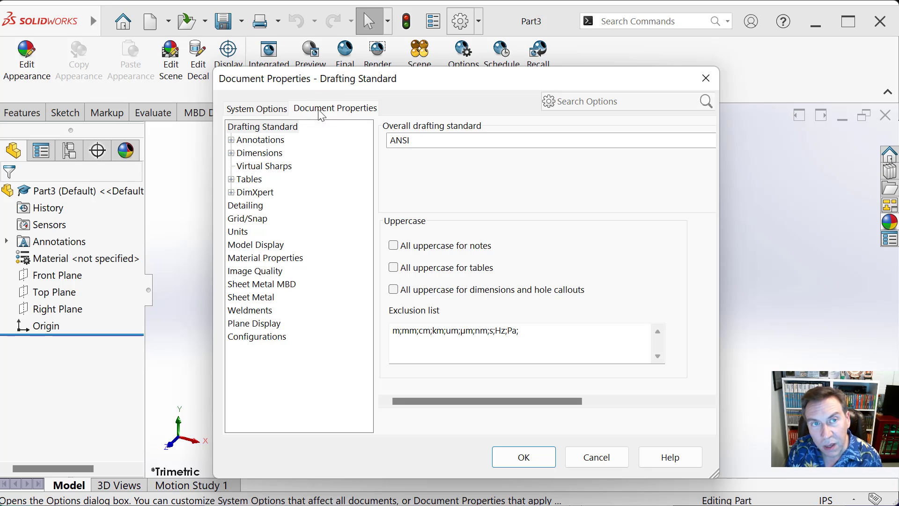
{"action": "left_click", "coordinate": [245, 155]}
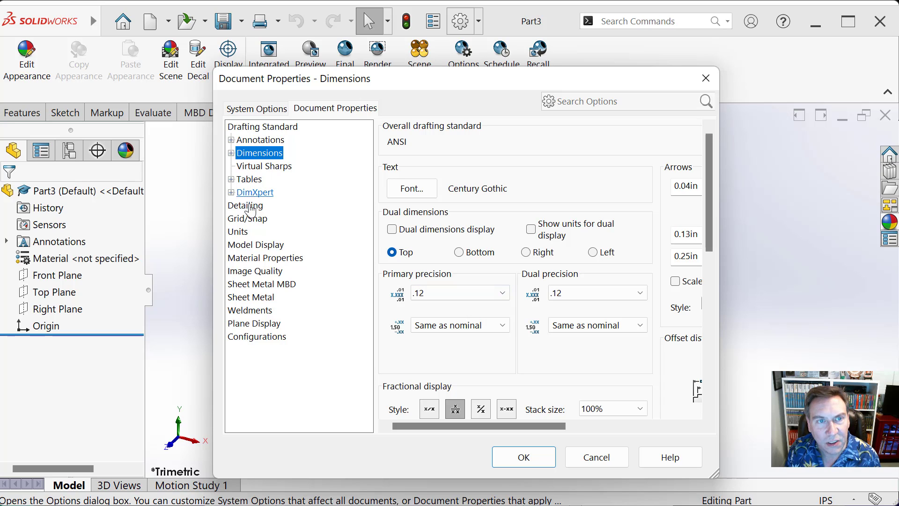
Step: Set the part's length precision to three decimals (.123) under Units, check the annotation and dimension settings, and apply the changes
{"action": "left_click", "coordinate": [241, 231]}
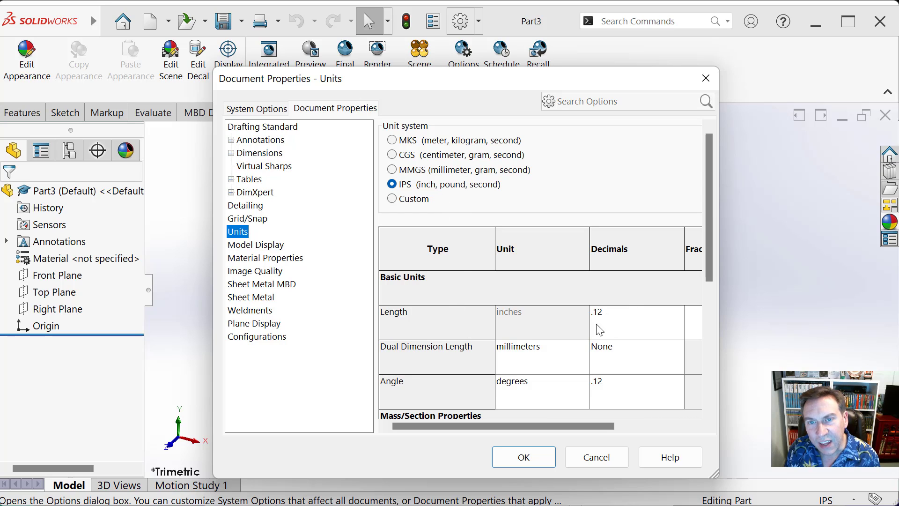
{"action": "left_click", "coordinate": [615, 313]}
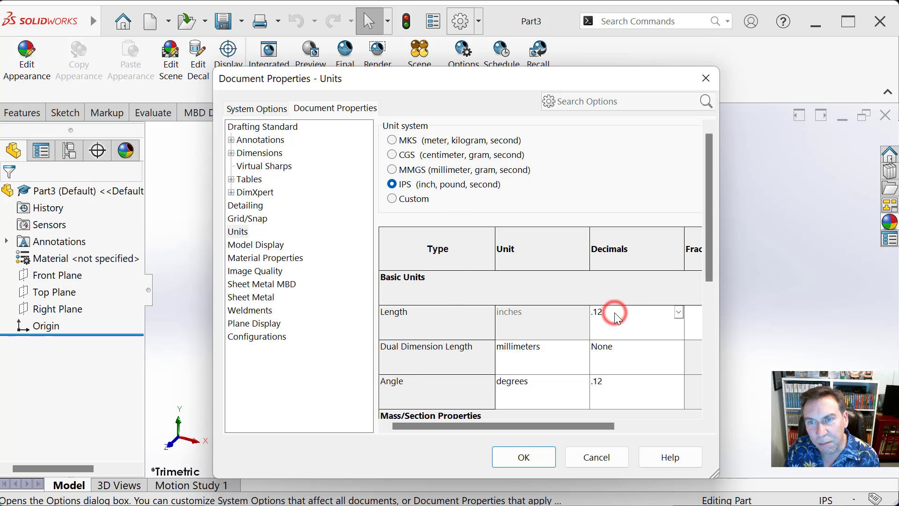
{"action": "left_click", "coordinate": [679, 312]}
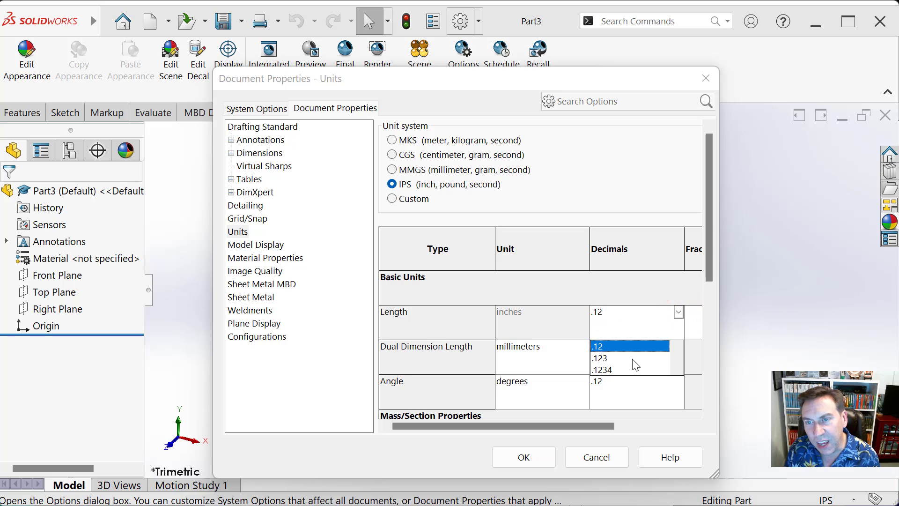
{"action": "scroll", "coordinate": [636, 365], "scroll_direction": "down", "scroll_amount": 2}
{"action": "scroll", "coordinate": [641, 353], "scroll_direction": "up", "scroll_amount": 3}
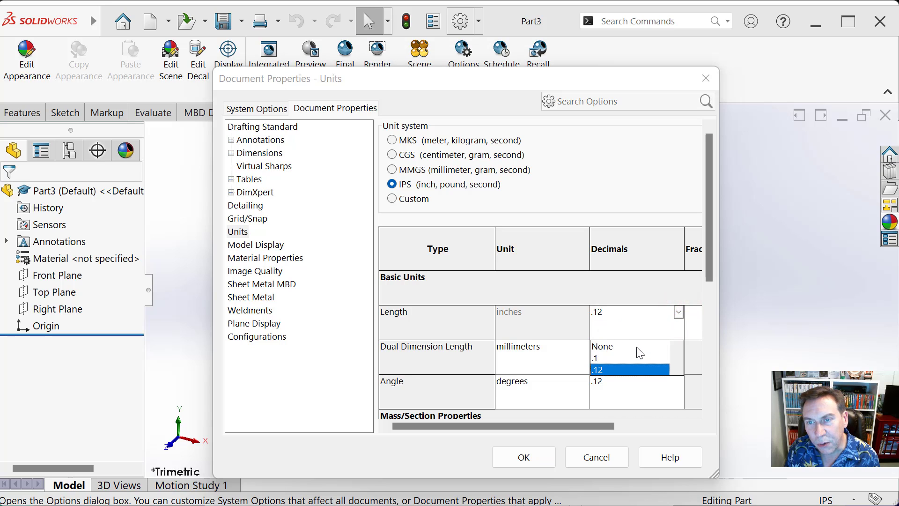
{"action": "scroll", "coordinate": [628, 350], "scroll_direction": "down", "scroll_amount": 2}
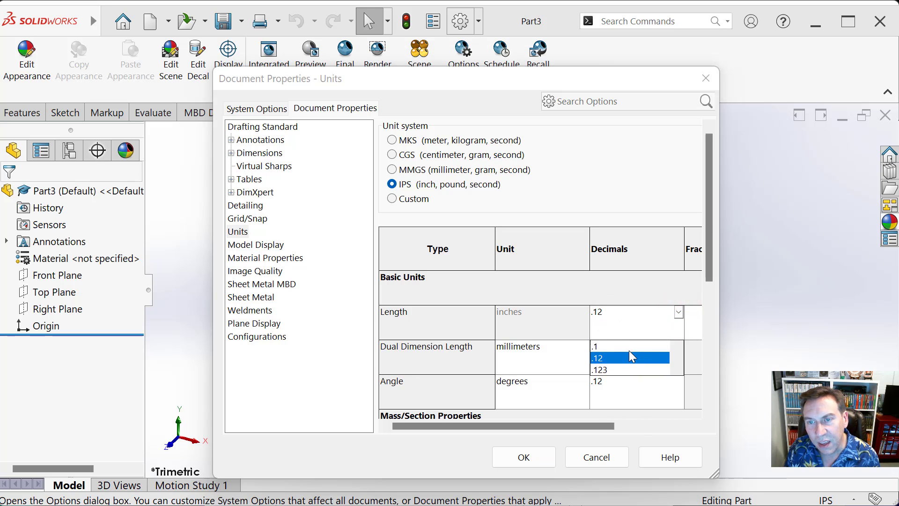
{"action": "left_click", "coordinate": [605, 359]}
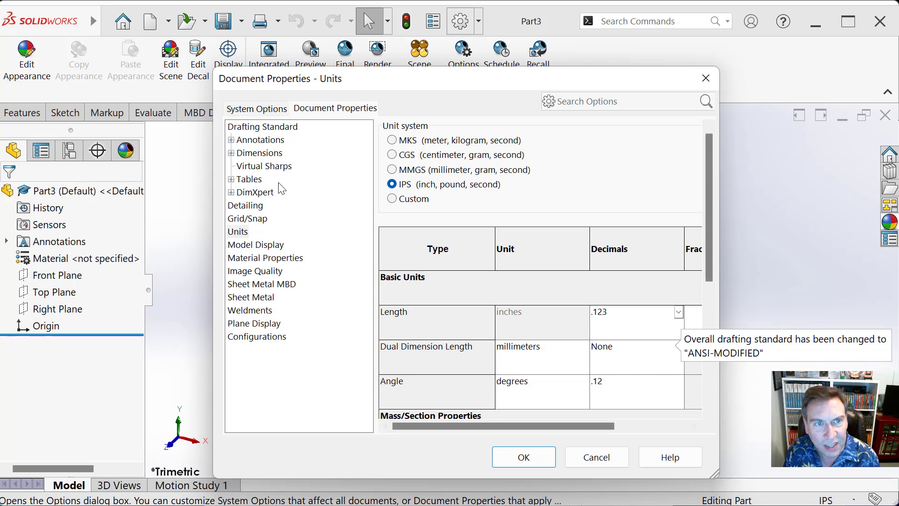
{"action": "left_click", "coordinate": [255, 142]}
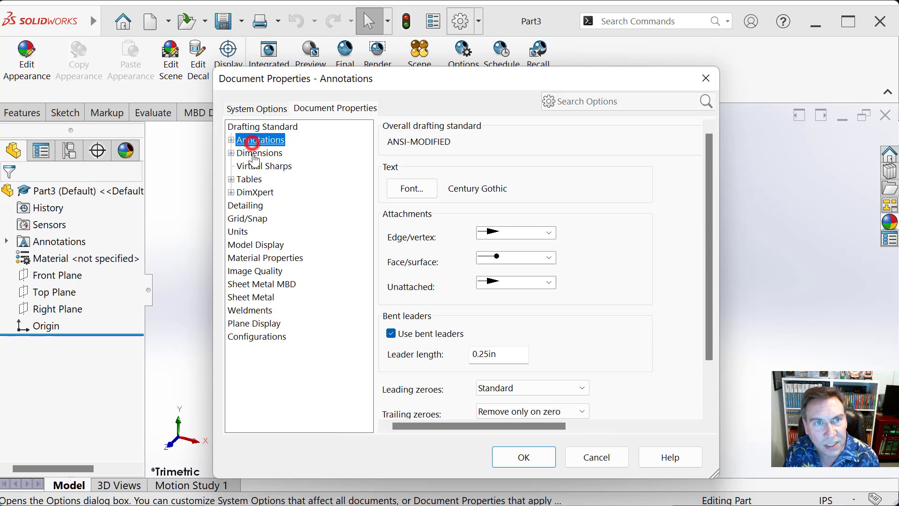
{"action": "left_click", "coordinate": [257, 153]}
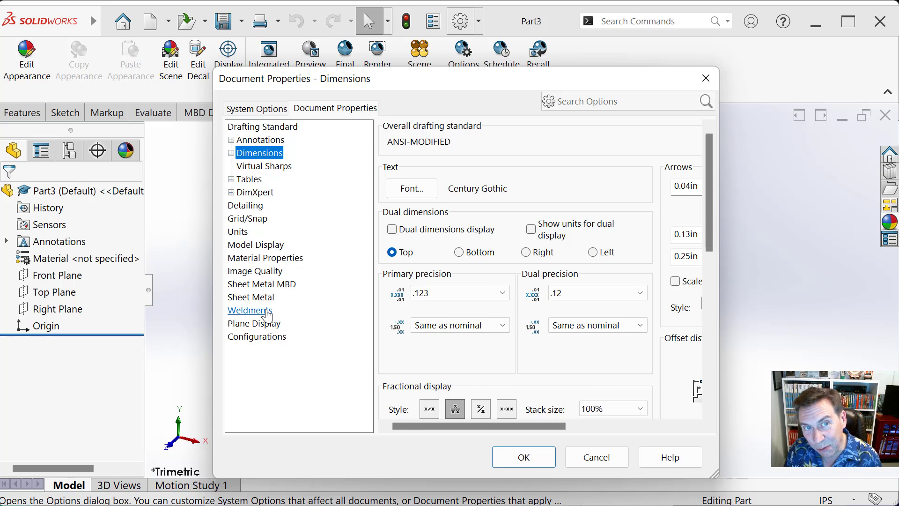
{"action": "left_click", "coordinate": [508, 455]}
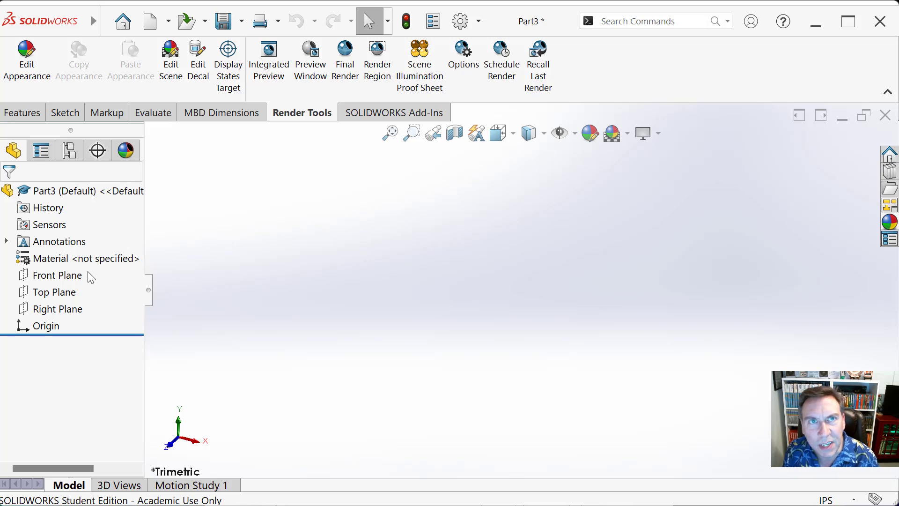
Step: Start a sketch on the Front Plane and draw a vertical line about 2.03 in up from the origin, continued rightward about 1 in
{"action": "left_click", "coordinate": [56, 281]}
{"action": "left_click", "coordinate": [62, 257]}
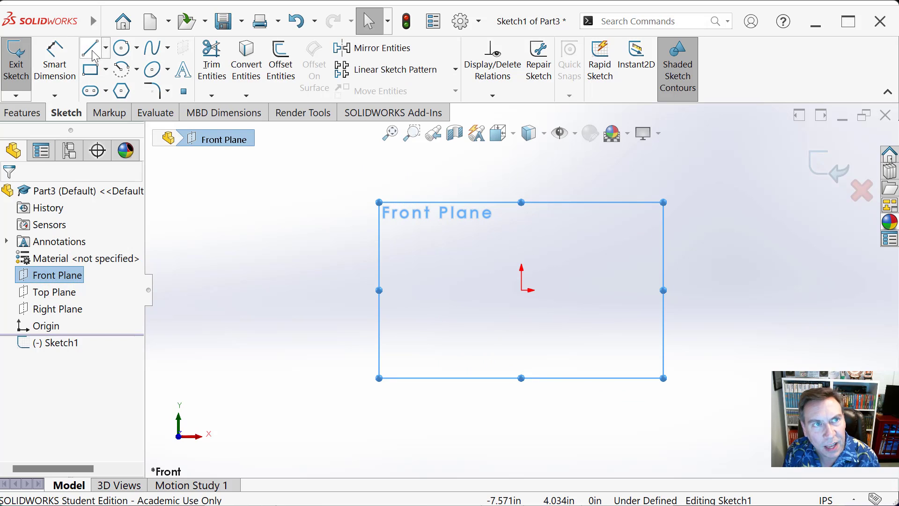
{"action": "left_click", "coordinate": [94, 57]}
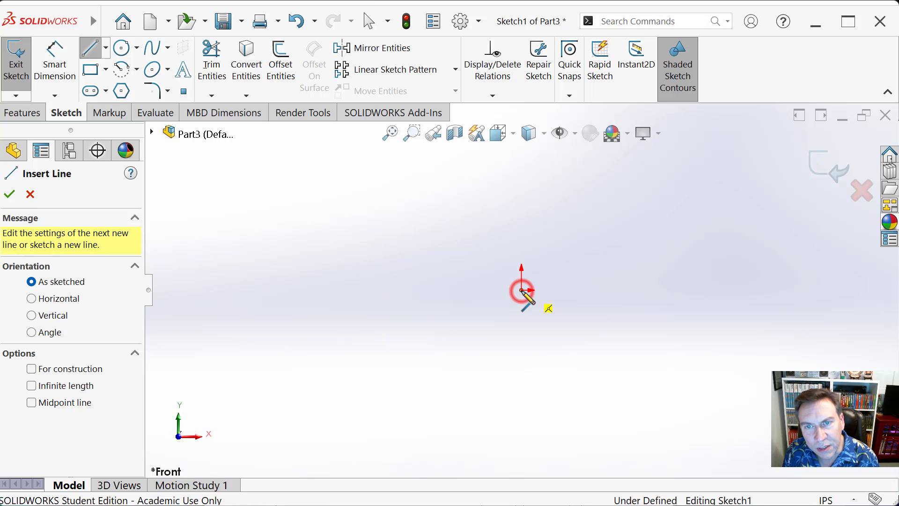
{"action": "left_click", "coordinate": [522, 290]}
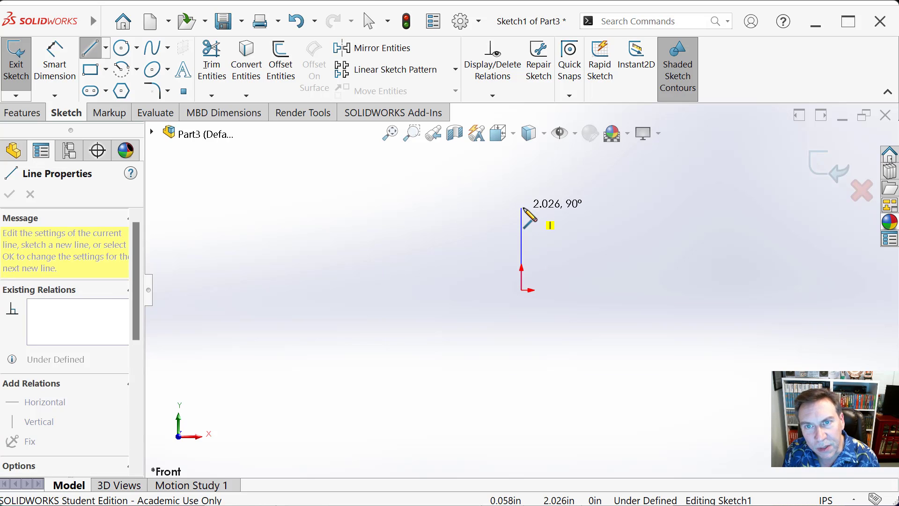
{"action": "left_click", "coordinate": [521, 208]}
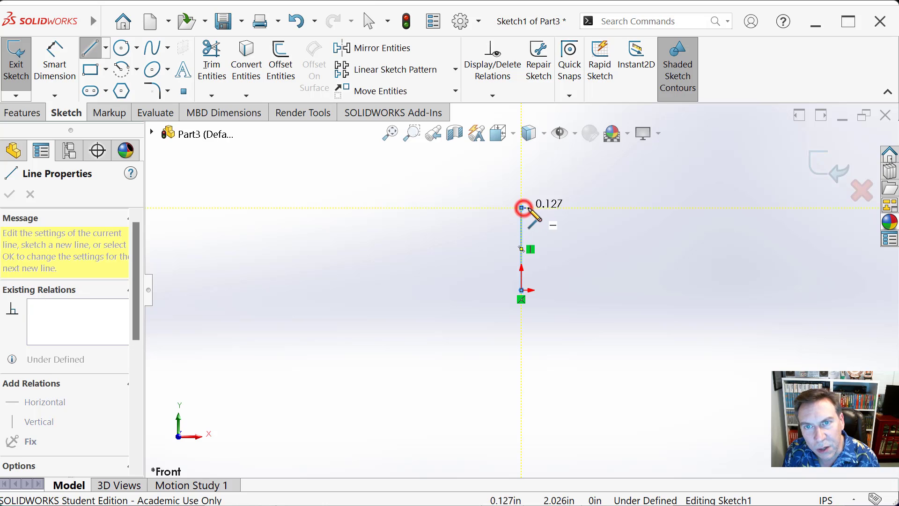
{"action": "left_click", "coordinate": [564, 207]}
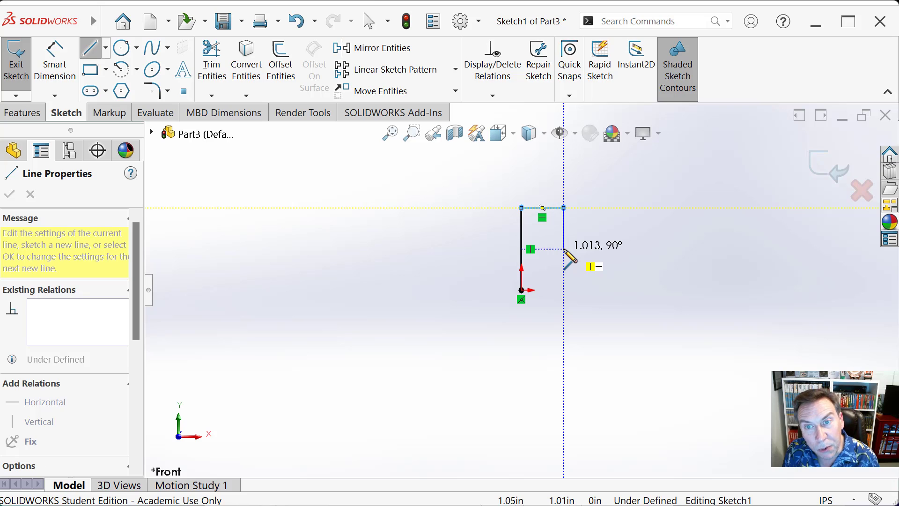
Step: Continue the line chain with a slot about 1 in deep and 0.7 in wide, ending level with the profile's upper edge
{"action": "scroll", "coordinate": [564, 249], "scroll_direction": "down", "scroll_amount": 2}
{"action": "scroll", "coordinate": [495, 267], "scroll_direction": "down", "scroll_amount": 1}
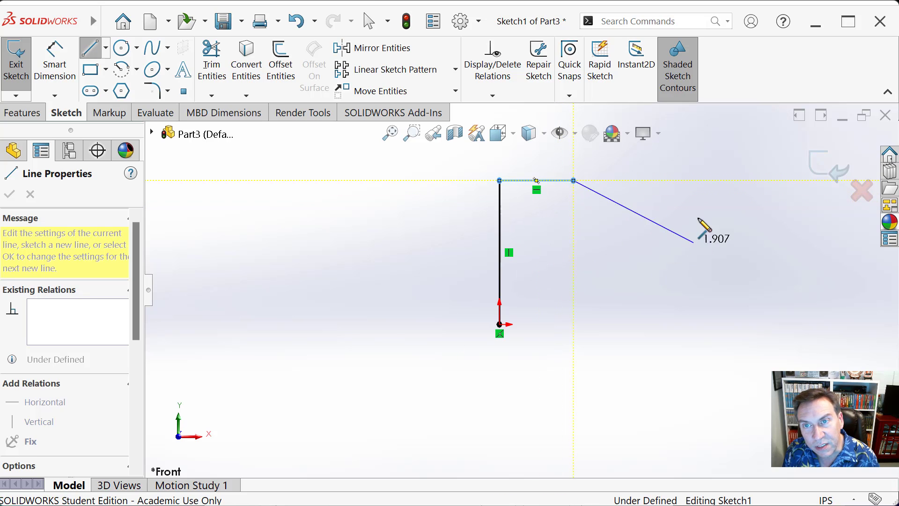
{"action": "scroll", "coordinate": [707, 214], "scroll_direction": "down", "scroll_amount": 2}
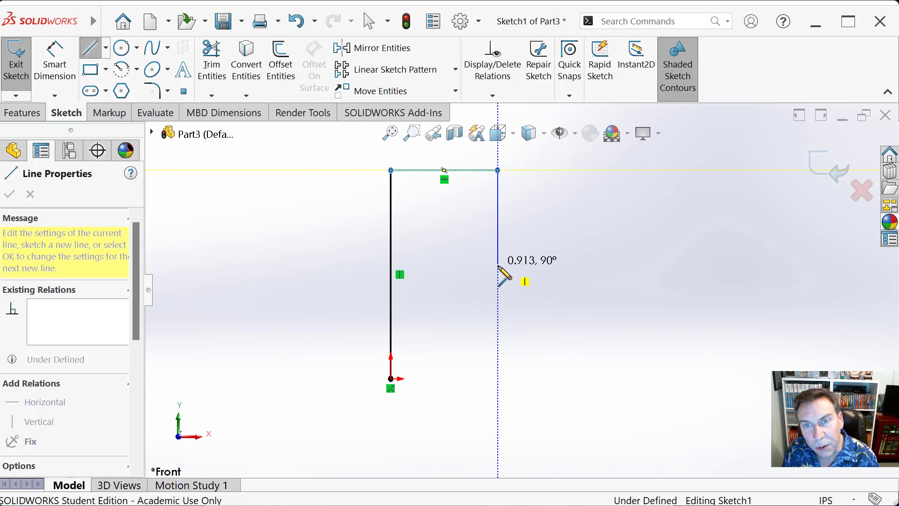
{"action": "left_click", "coordinate": [499, 275]}
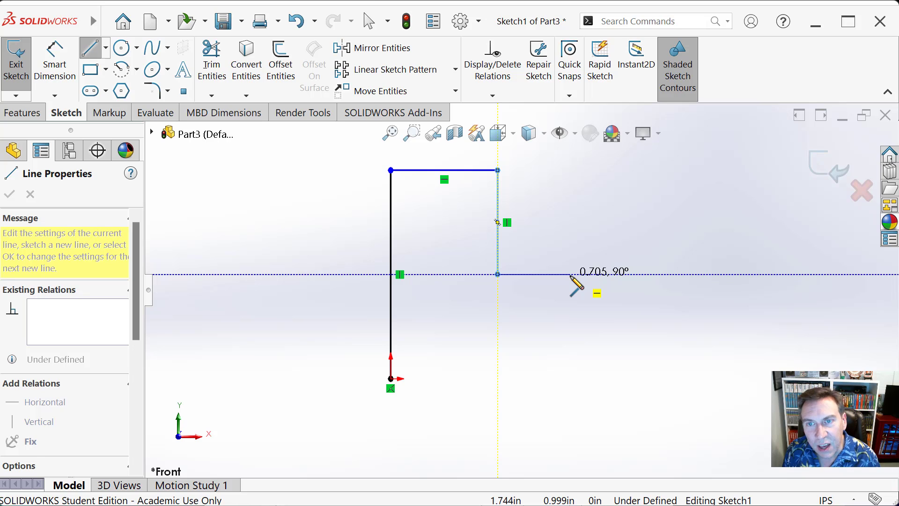
{"action": "left_click", "coordinate": [571, 274]}
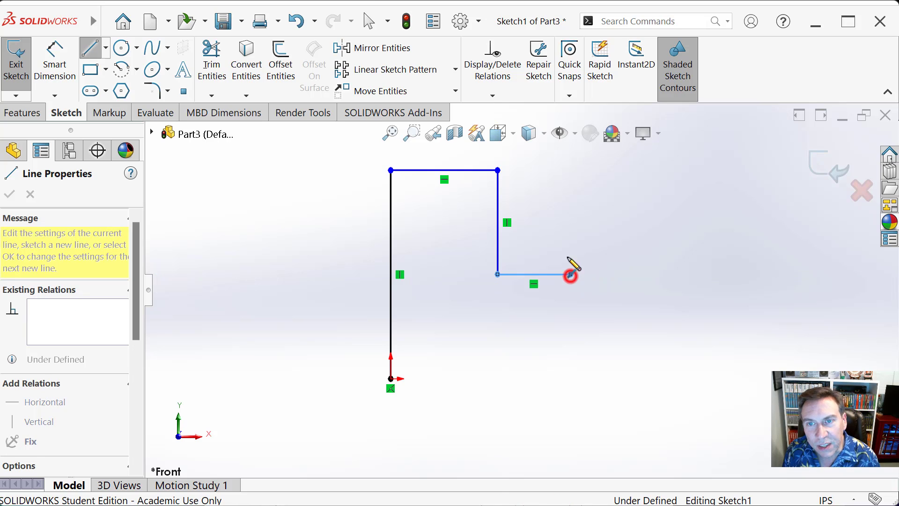
{"action": "left_click", "coordinate": [571, 170]}
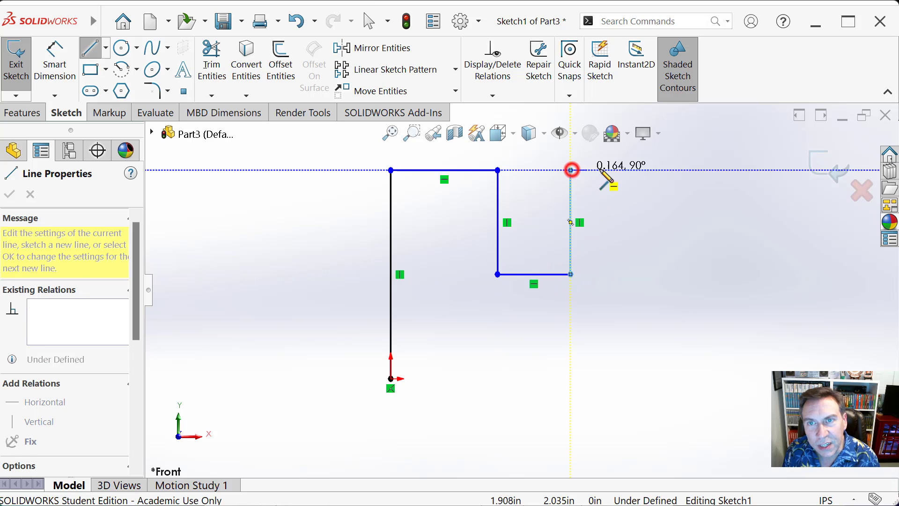
Step: Close the profile at the origin with an upper edge about 0.7 in long, a drop about 1.2 in and a step about 0.65 in wide
{"action": "left_click", "coordinate": [644, 170]}
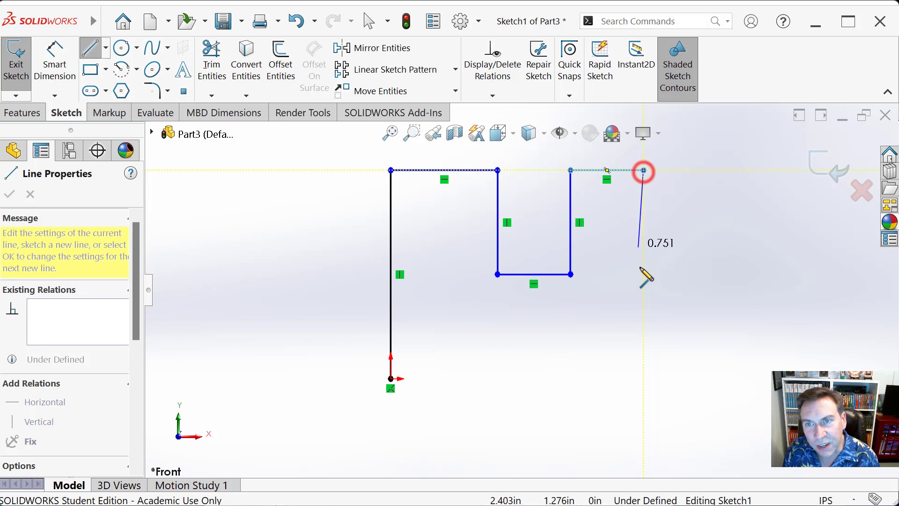
{"action": "left_click", "coordinate": [645, 295]}
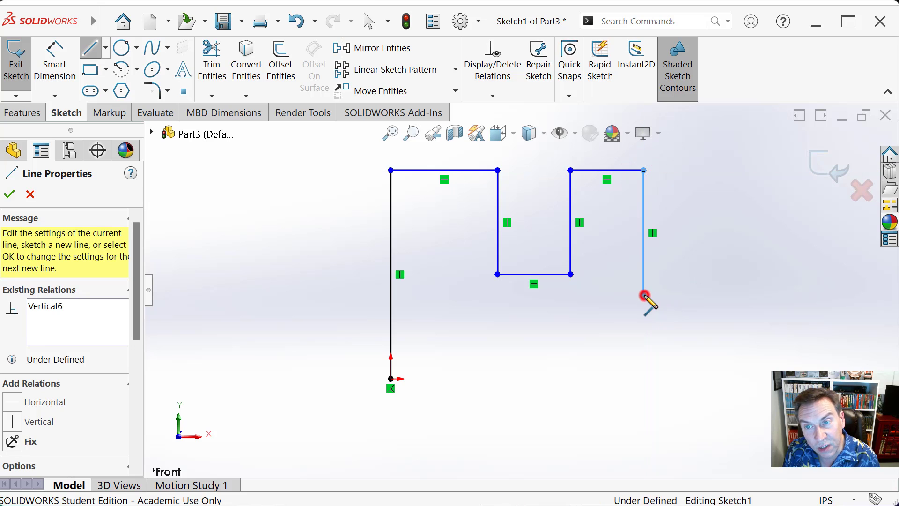
{"action": "left_click", "coordinate": [710, 295]}
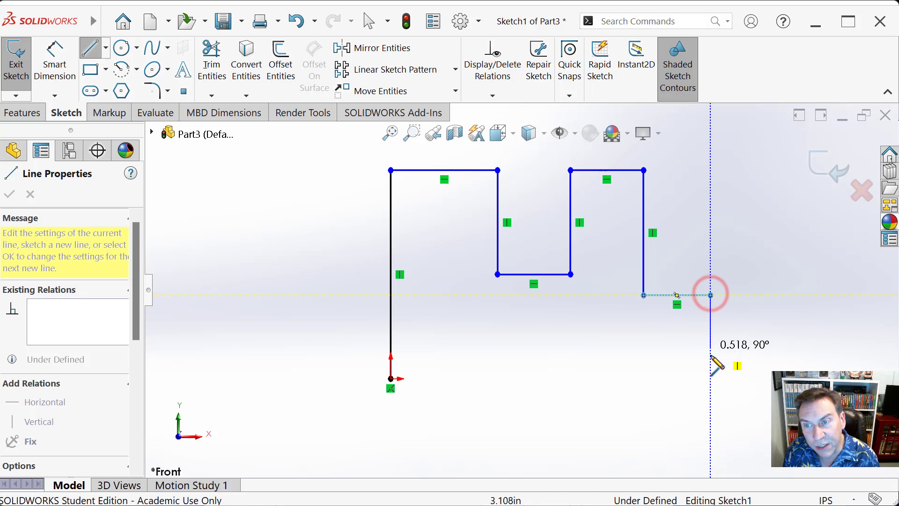
{"action": "left_click", "coordinate": [710, 378]}
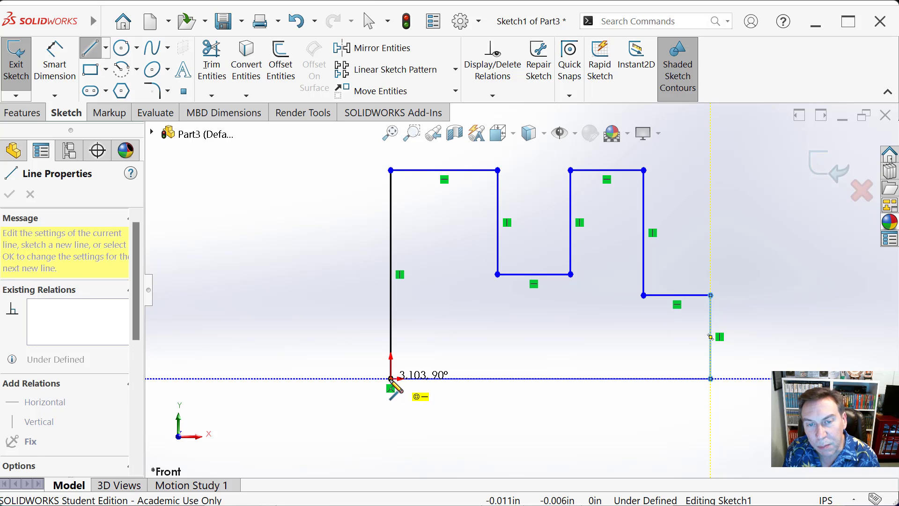
{"action": "left_click", "coordinate": [391, 378]}
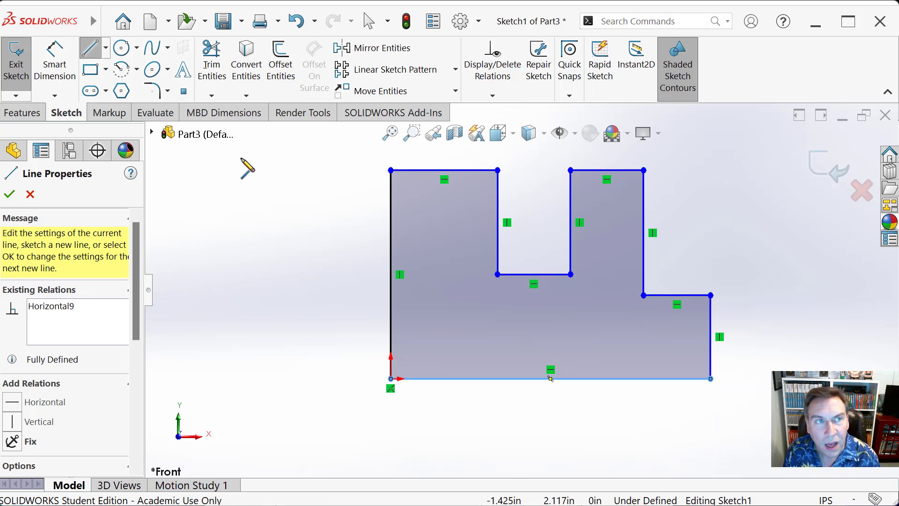
Step: Dimension the profile's overall height as 2 in and its overall base length as 3.5 in
{"action": "left_click", "coordinate": [55, 61]}
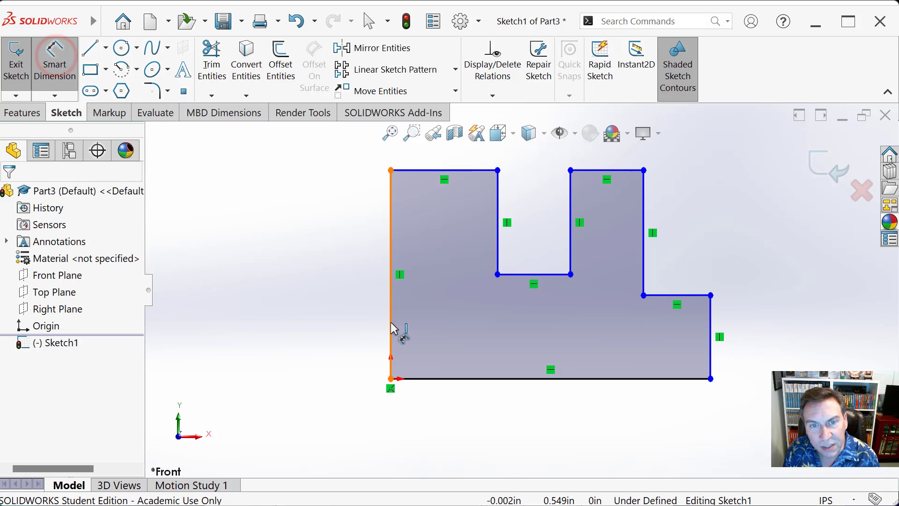
{"action": "left_click", "coordinate": [391, 322]}
{"action": "left_click", "coordinate": [349, 283]}
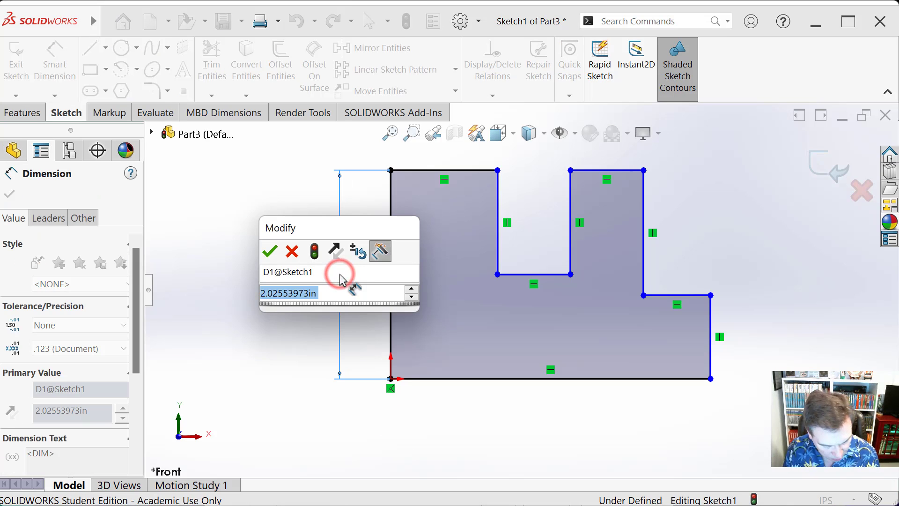
{"action": "type", "text": "2"}
{"action": "key", "text": "Return"}
{"action": "left_click", "coordinate": [480, 378]}
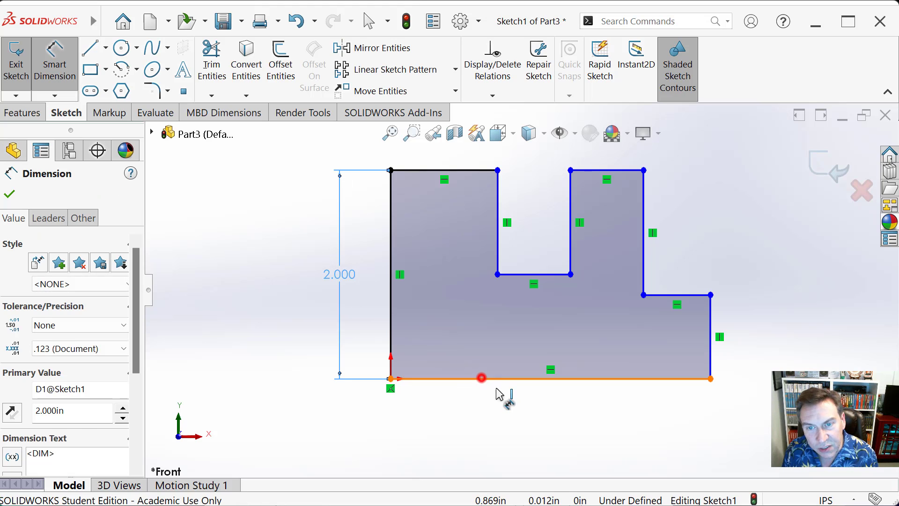
{"action": "left_click", "coordinate": [554, 402]}
{"action": "type", "text": "3.5"}
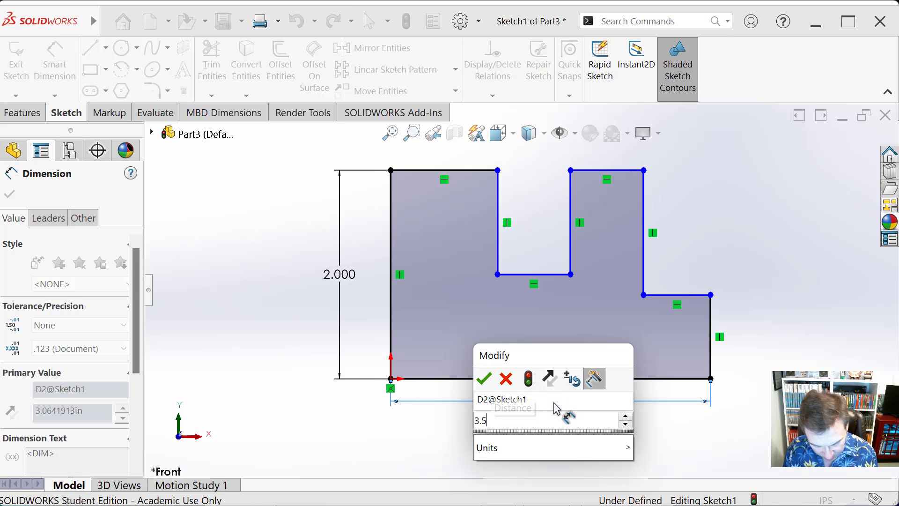
{"action": "key", "text": "Return"}
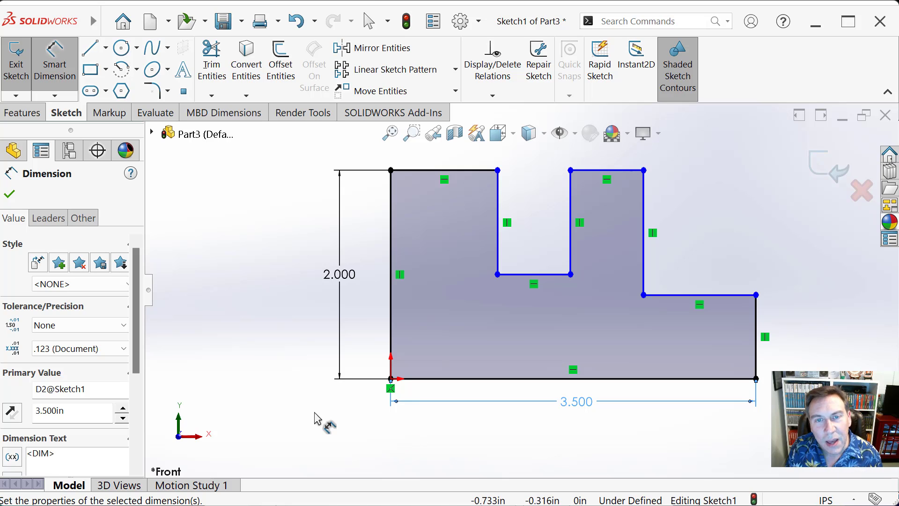
Step: Dimension the upper edge between the profile's outer left side and the slot as 1 in
{"action": "key", "text": "f"}
{"action": "scroll", "coordinate": [336, 403], "scroll_direction": "up", "scroll_amount": 1}
{"action": "scroll", "coordinate": [693, 234], "scroll_direction": "down", "scroll_amount": 1}
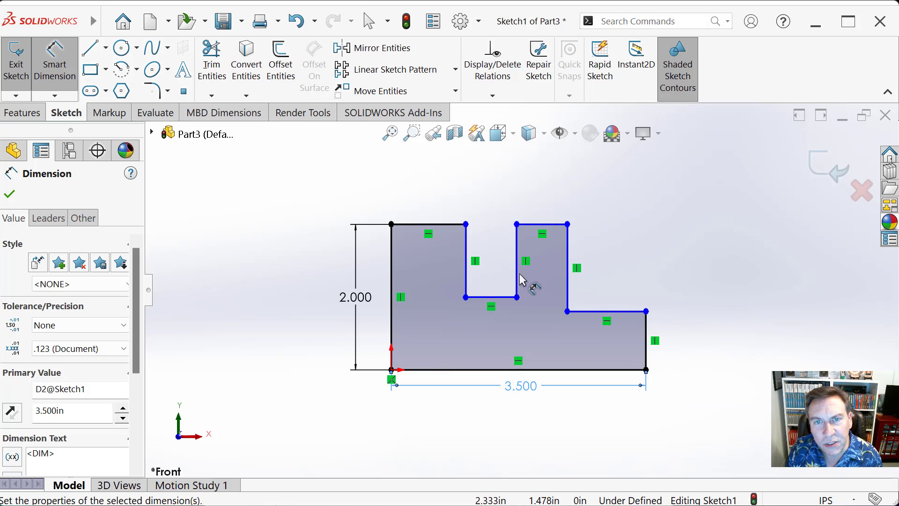
{"action": "left_click", "coordinate": [449, 225]}
{"action": "left_click", "coordinate": [427, 197]}
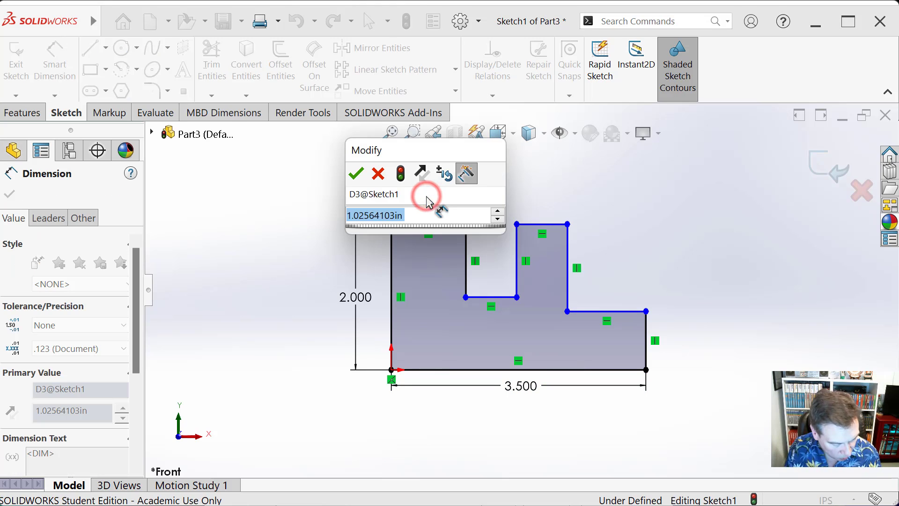
{"action": "type", "text": "1"}
{"action": "key", "text": "Return"}
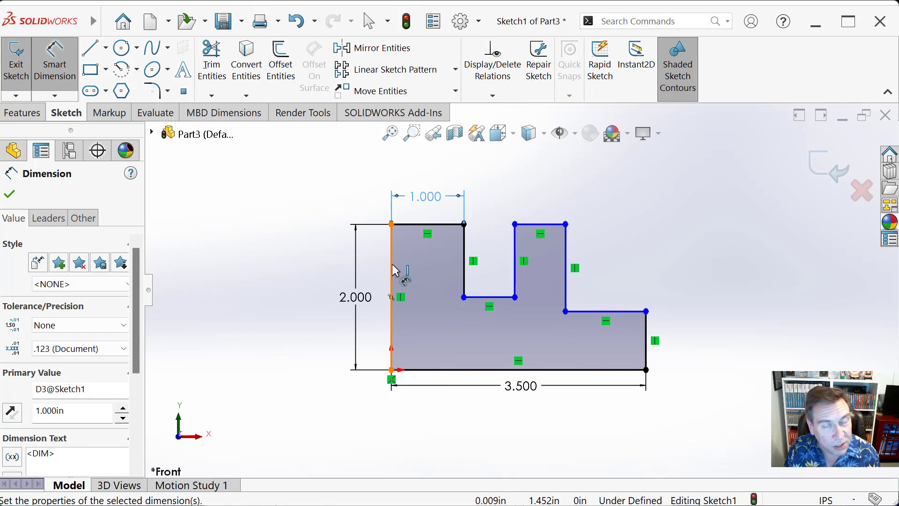
Step: Dimension the slot's far side 1.75 in from the profile's left vertical edge
{"action": "left_click", "coordinate": [393, 271]}
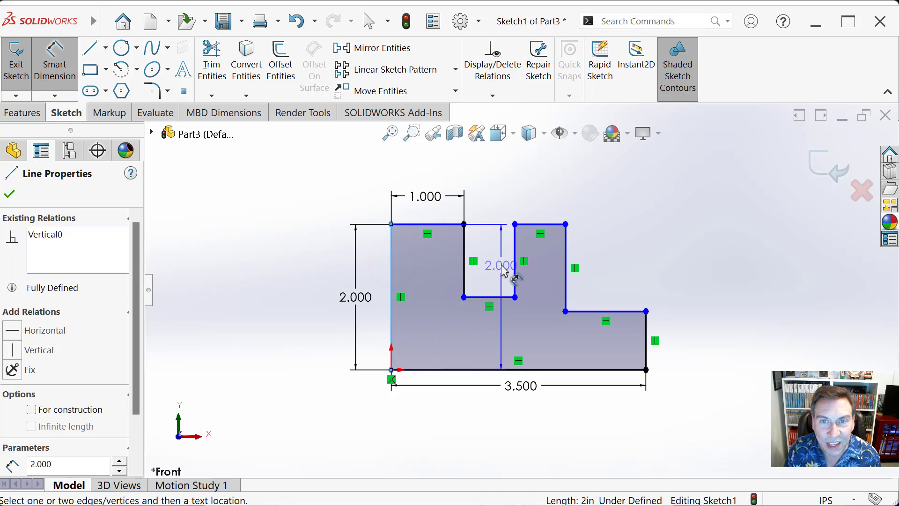
{"action": "left_click", "coordinate": [514, 253]}
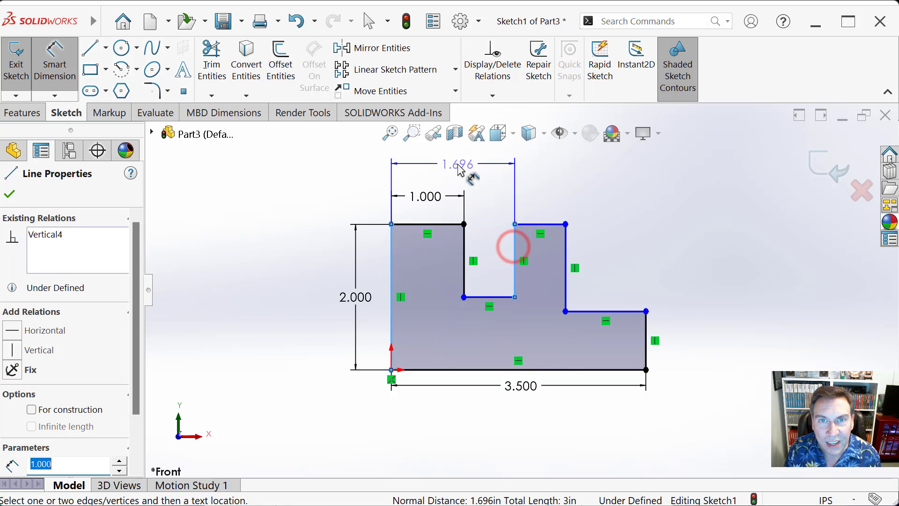
{"action": "left_click", "coordinate": [457, 178]}
{"action": "type", "text": "1"}
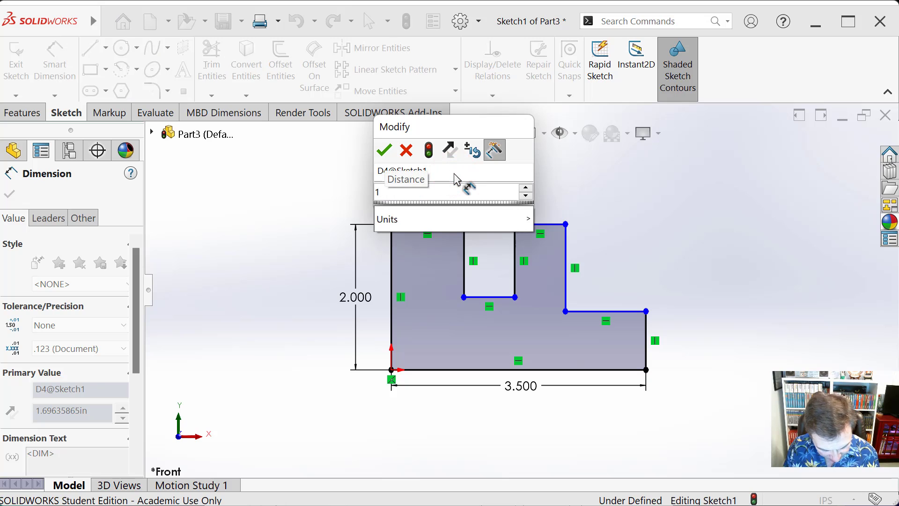
{"action": "type", "text": ".75"}
{"action": "key", "text": "Return"}
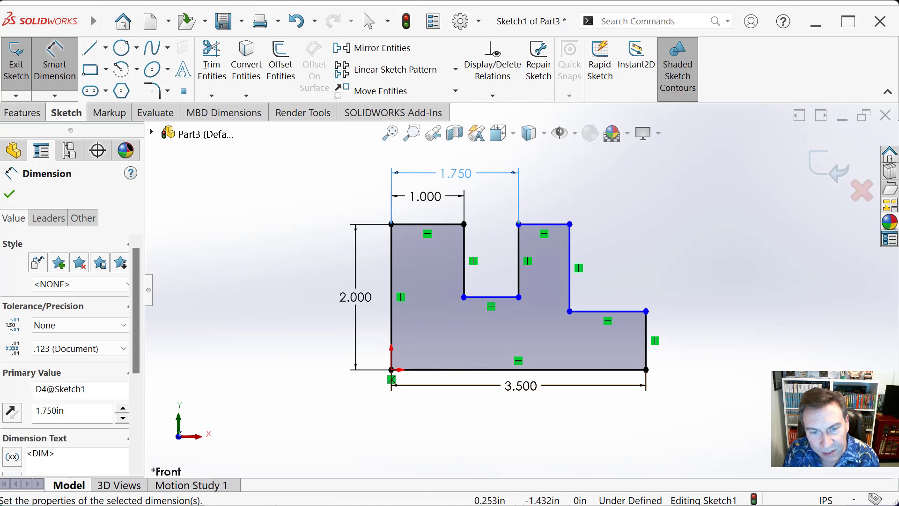
Step: Check the part drawing in the browser PDF and dimension the step's vertical edge 2.5 in from the profile's left edge
{"action": "key", "text": "alt+Tab"}
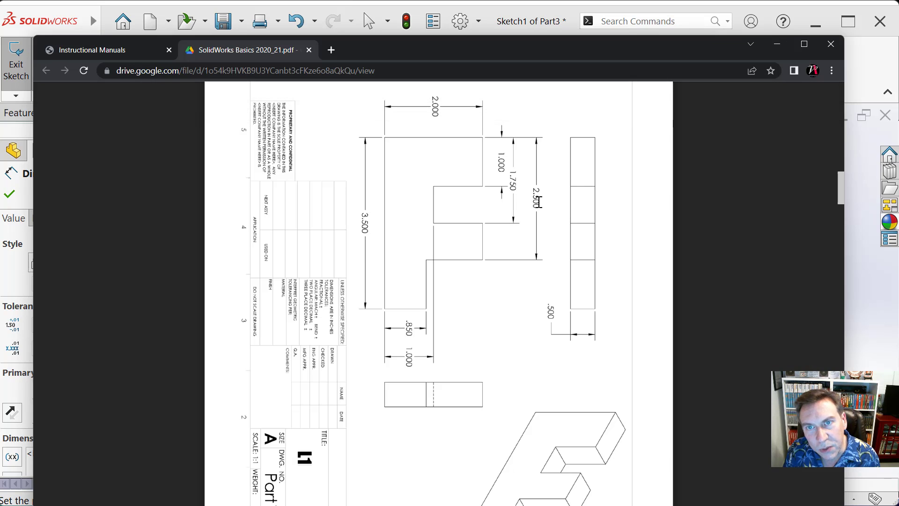
{"action": "left_click", "coordinate": [510, 15]}
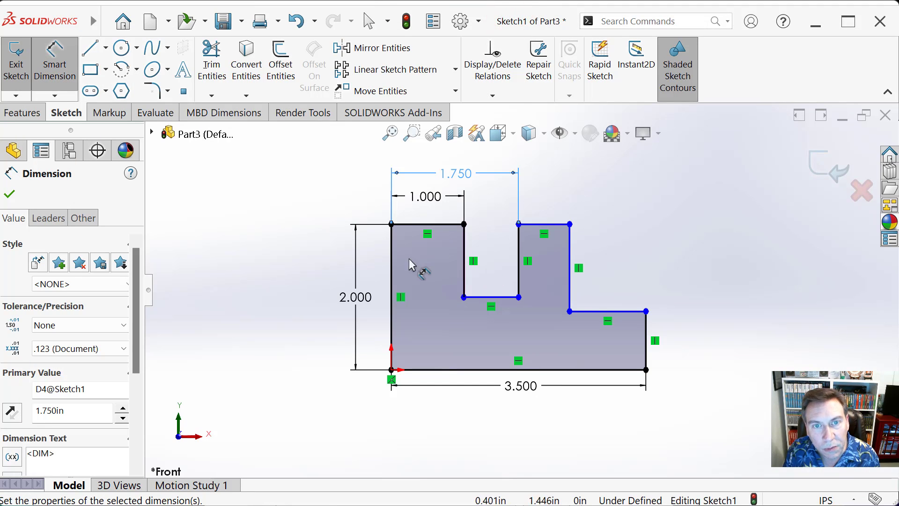
{"action": "left_click", "coordinate": [391, 256]}
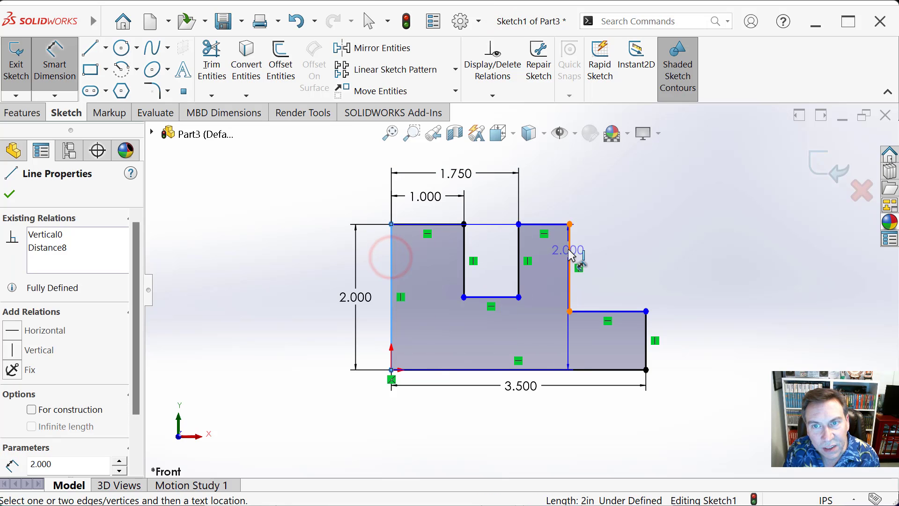
{"action": "left_click", "coordinate": [568, 249]}
{"action": "scroll", "coordinate": [524, 286], "scroll_direction": "up", "scroll_amount": 3}
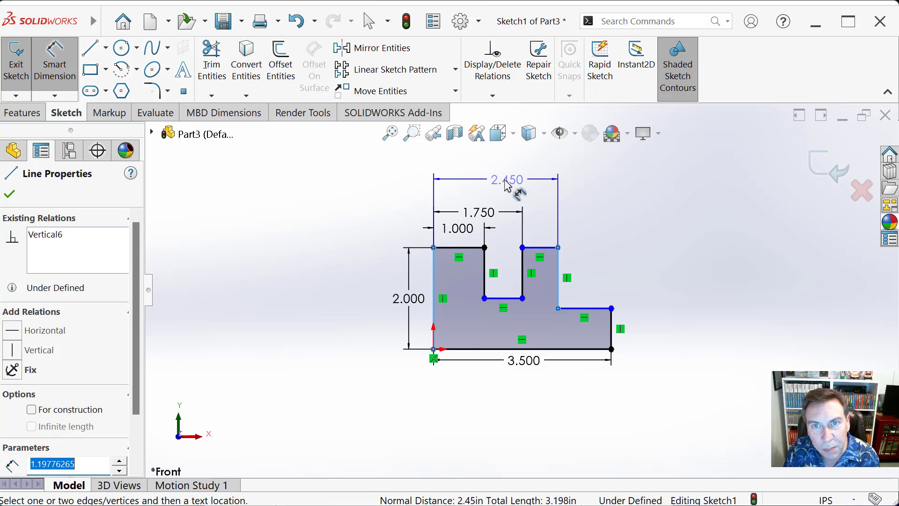
{"action": "left_click", "coordinate": [501, 196]}
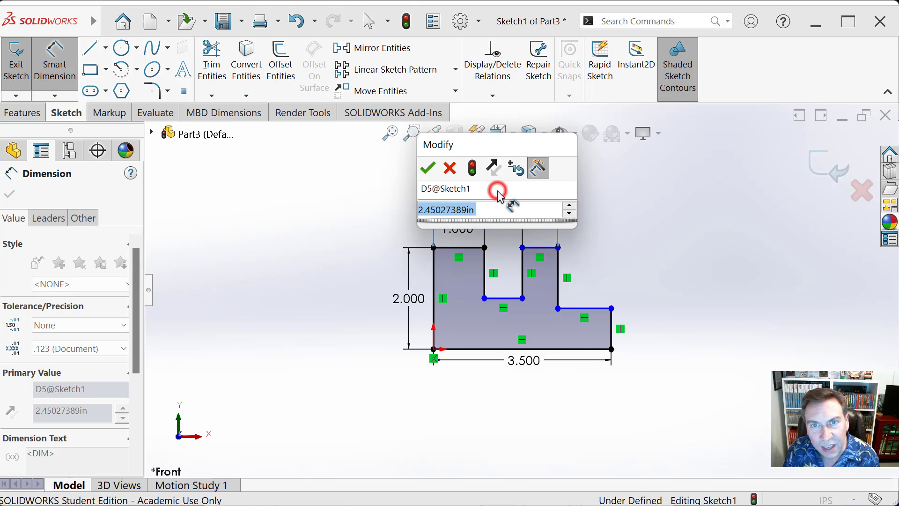
{"action": "type", "text": "2.5"}
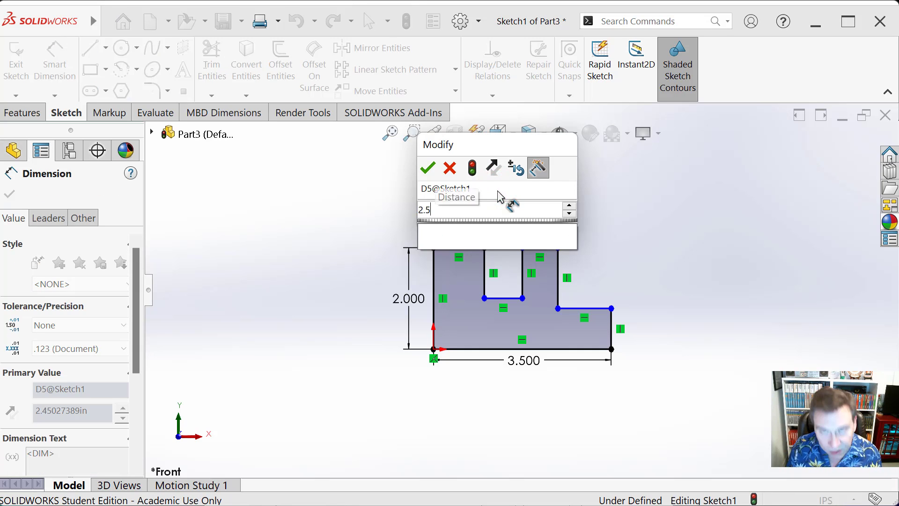
{"action": "key", "text": "Return"}
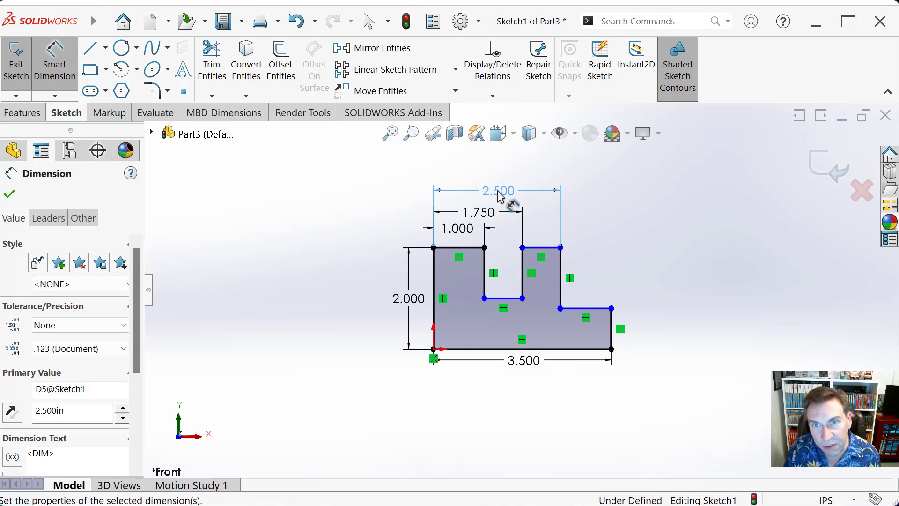
Step: Dimension the short right-hand vertical edge of the lower step as .85 in, checking the value against the PDF drawing
{"action": "left_click", "coordinate": [614, 327]}
{"action": "left_click", "coordinate": [650, 332]}
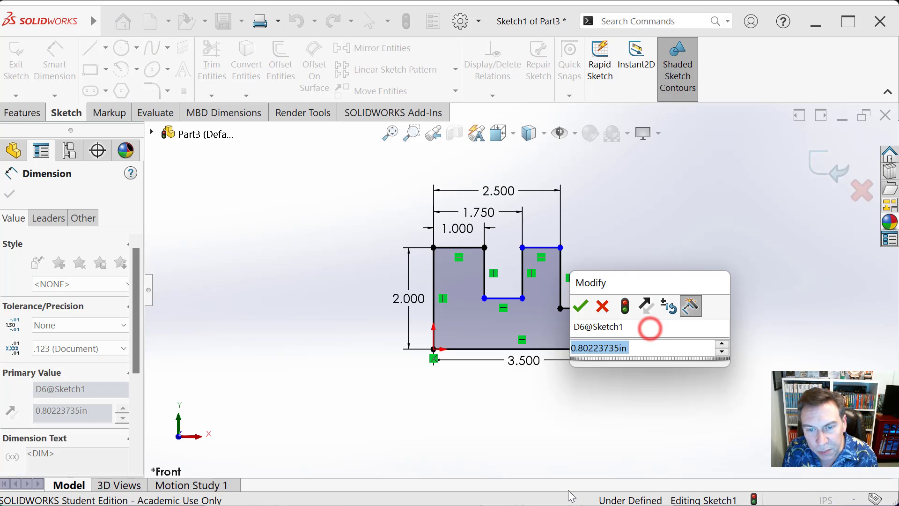
{"action": "key", "text": "alt+Tab"}
{"action": "left_click", "coordinate": [858, 333]}
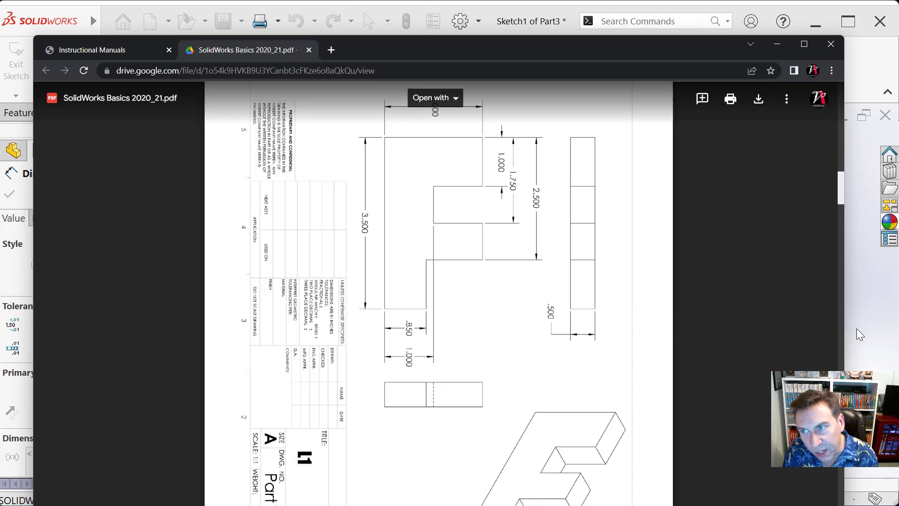
{"action": "left_click", "coordinate": [642, 355]}
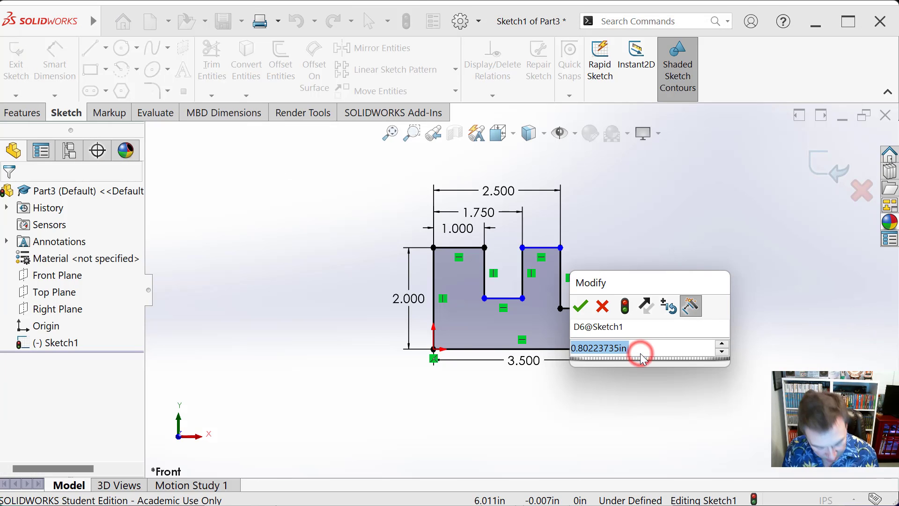
{"action": "type", "text": ".85"}
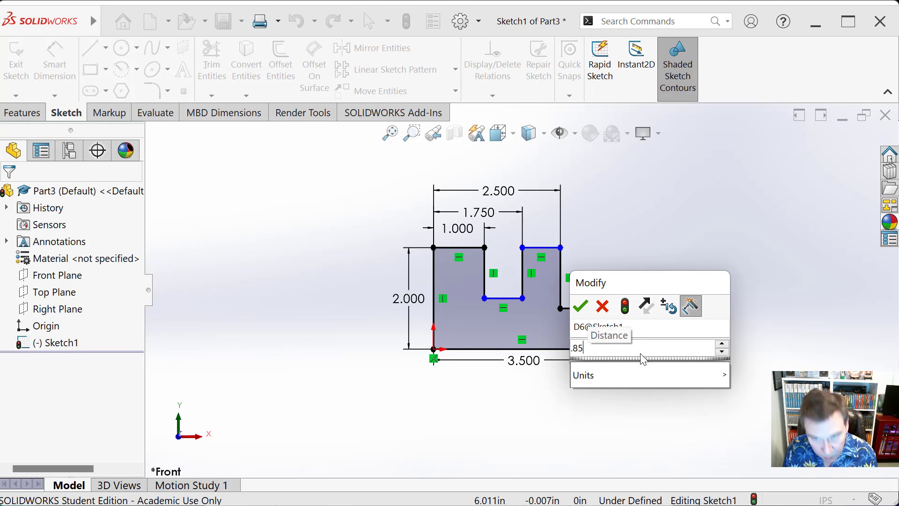
{"action": "key", "text": "Return"}
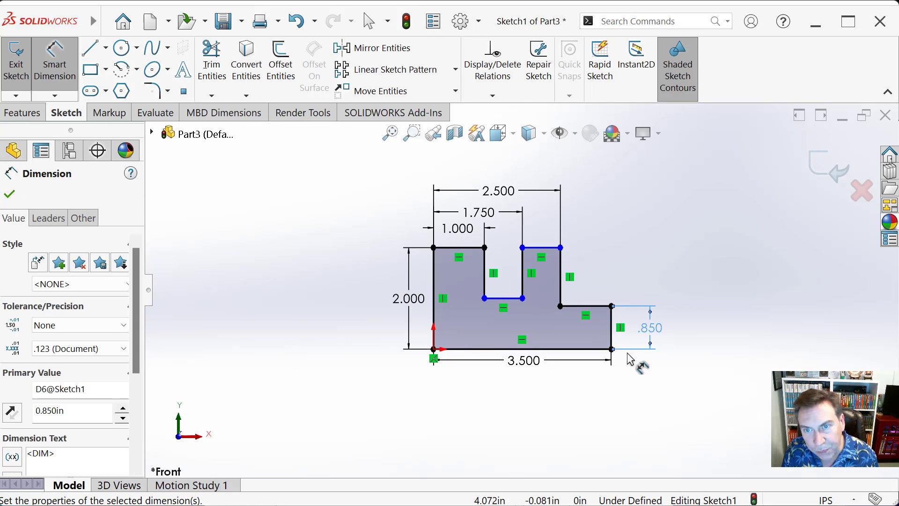
Step: Dimension the height of the slot's floor above the profile's base edge as 1 in
{"action": "left_click", "coordinate": [505, 299]}
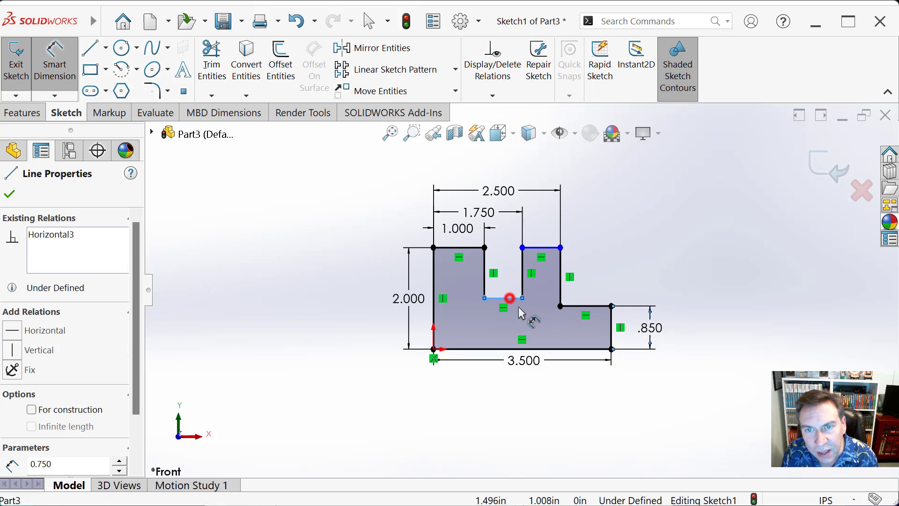
{"action": "left_click", "coordinate": [569, 349]}
{"action": "left_click", "coordinate": [692, 326]}
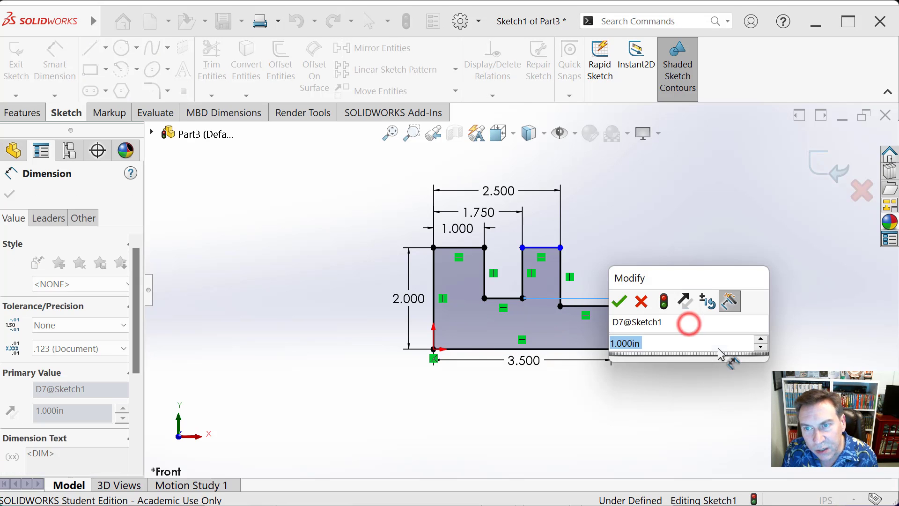
{"action": "left_click", "coordinate": [617, 302]}
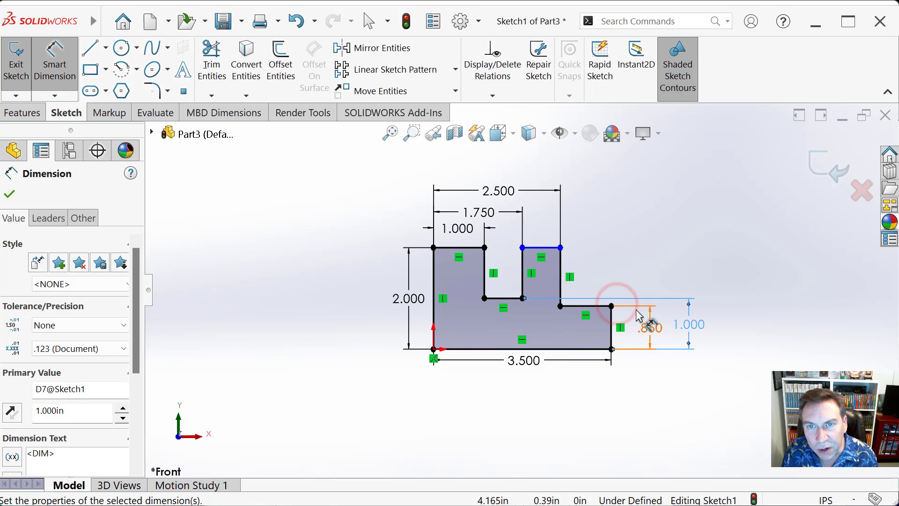
{"action": "key", "text": "Escape"}
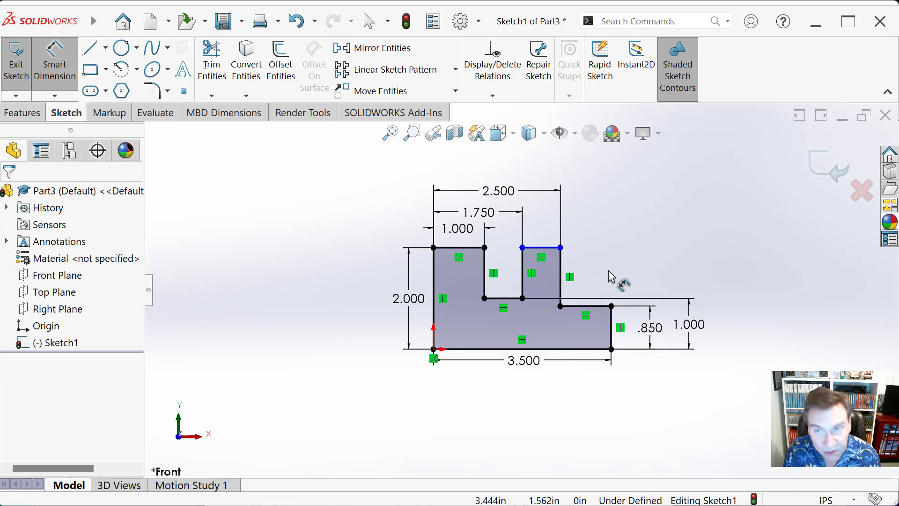
Step: Make the upper edges on both sides of the slot collinear with each other
{"action": "scroll", "coordinate": [592, 204], "scroll_direction": "down", "scroll_amount": 2}
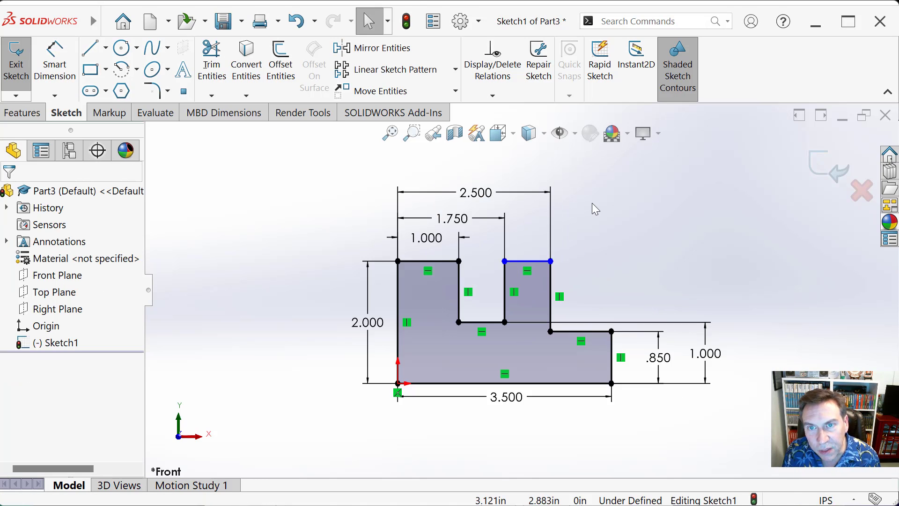
{"action": "left_click_drag", "start_coordinate": [526, 284], "coordinate": [515, 302]}
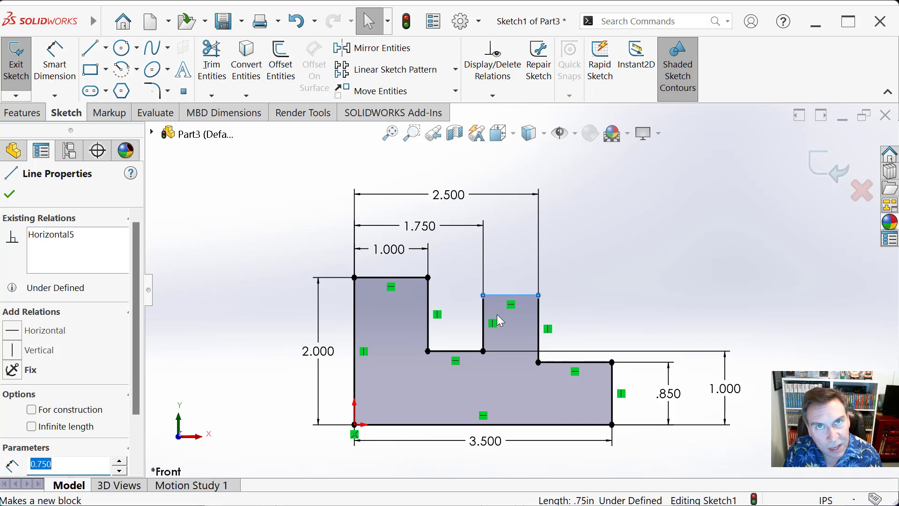
{"action": "left_click", "coordinate": [408, 278], "text": "ctrl"}
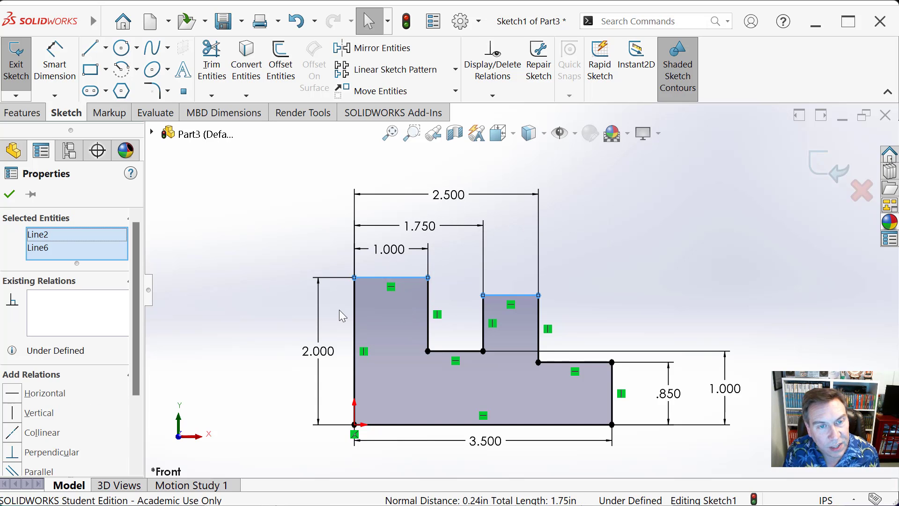
{"action": "left_click_drag", "start_coordinate": [133, 310], "coordinate": [148, 379]}
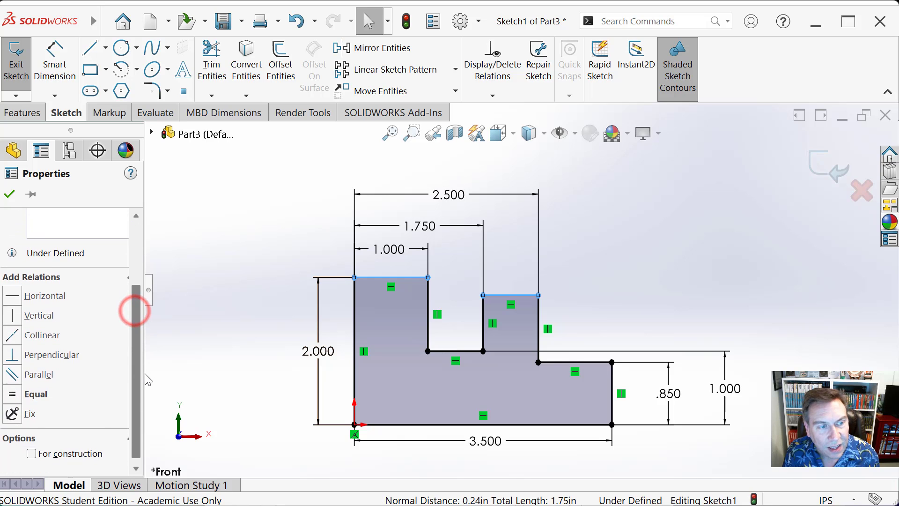
{"action": "left_click", "coordinate": [15, 336]}
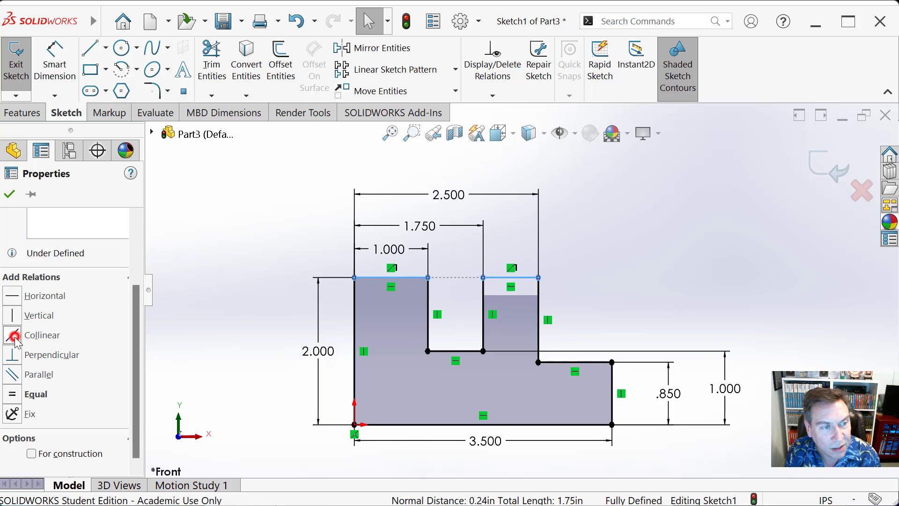
{"action": "left_click", "coordinate": [11, 195]}
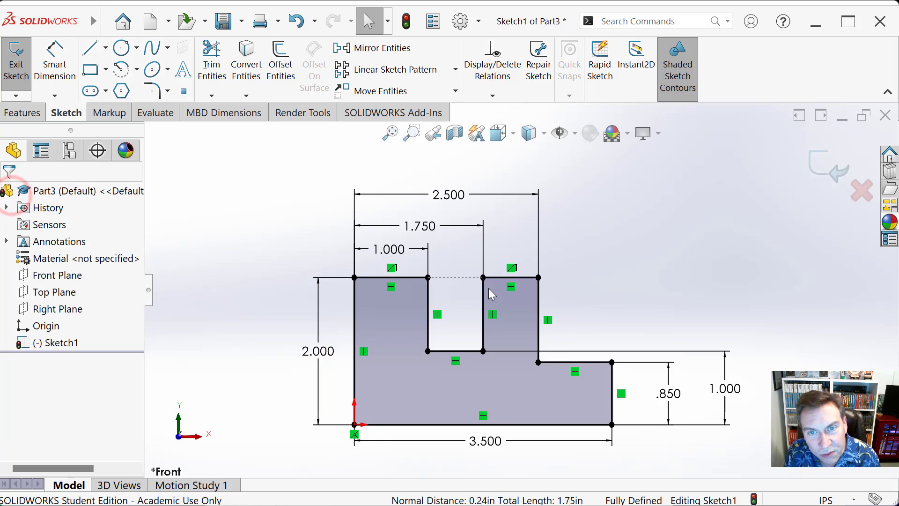
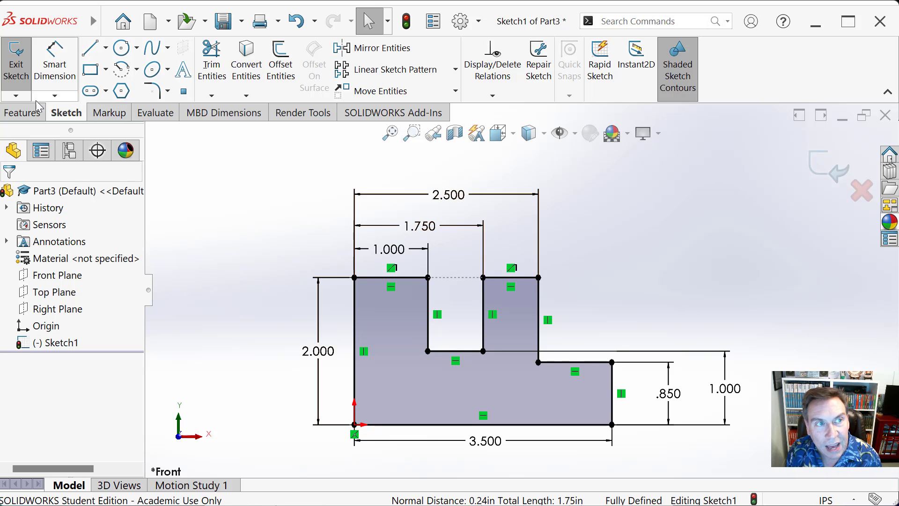
Step: Extrude the slotted profile as a Blind boss 0.5 in deep from the sketch plane
{"action": "left_click", "coordinate": [30, 114]}
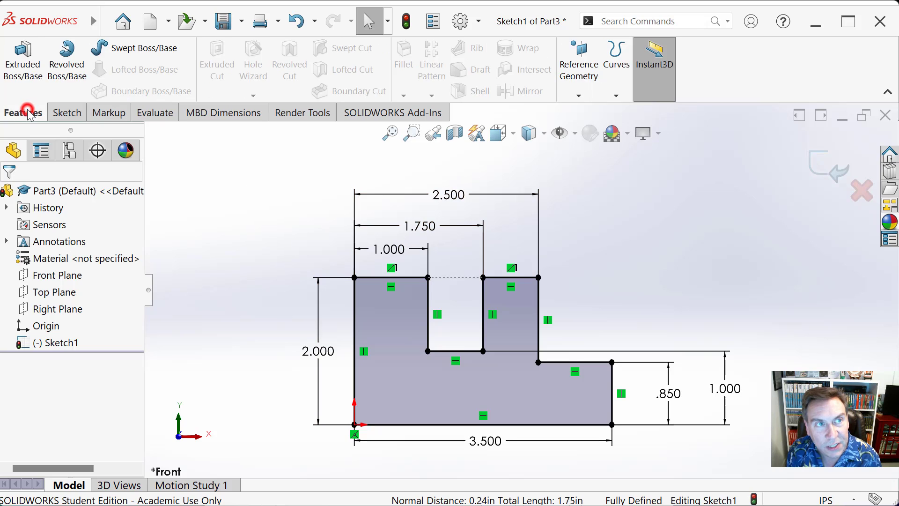
{"action": "left_click", "coordinate": [31, 56]}
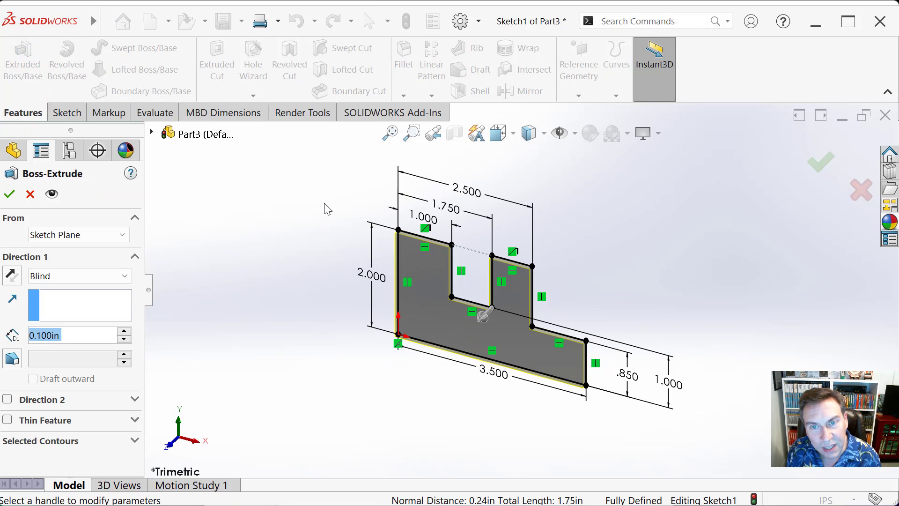
{"action": "type", "text": ".5"}
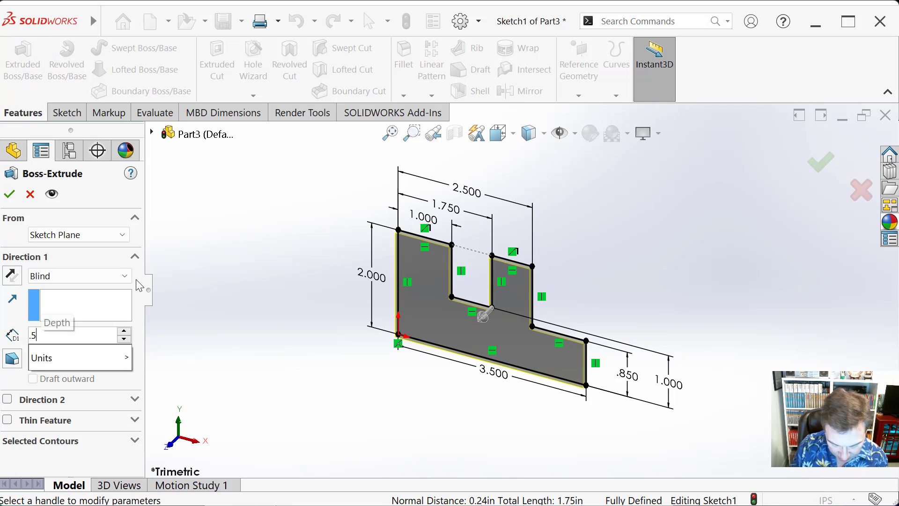
{"action": "key", "text": "Return"}
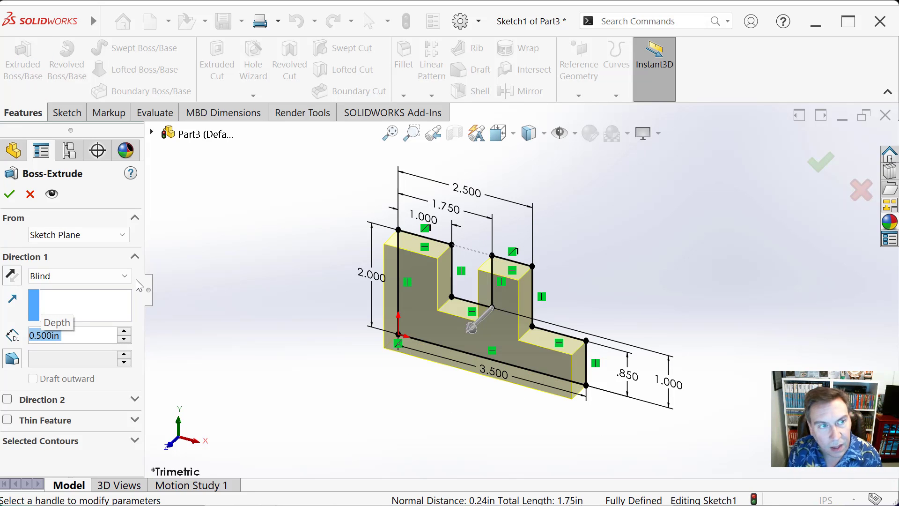
{"action": "left_click", "coordinate": [10, 193]}
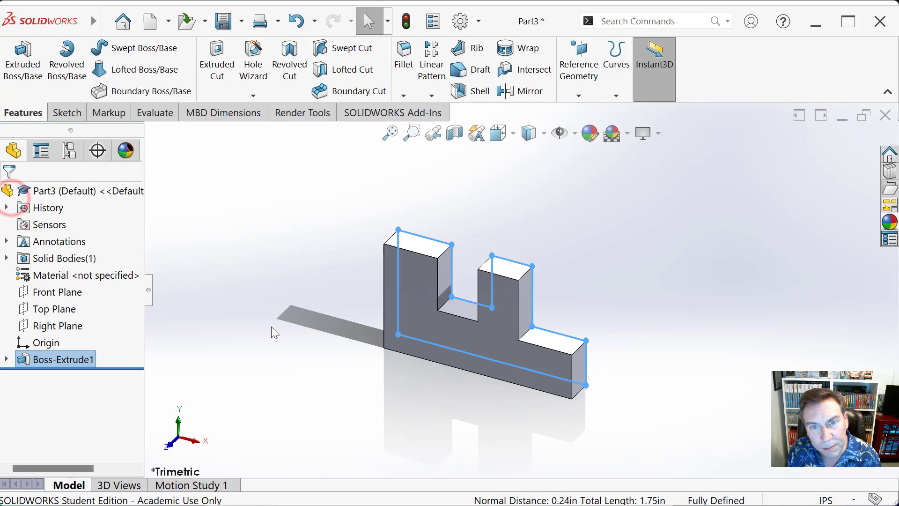
{"action": "left_click", "coordinate": [617, 276]}
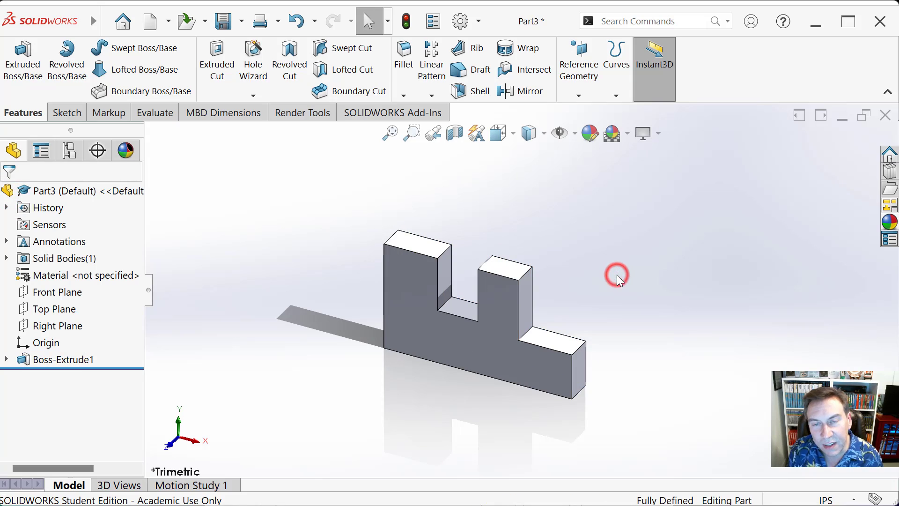
{"action": "scroll", "coordinate": [592, 313], "scroll_direction": "up", "scroll_amount": 1}
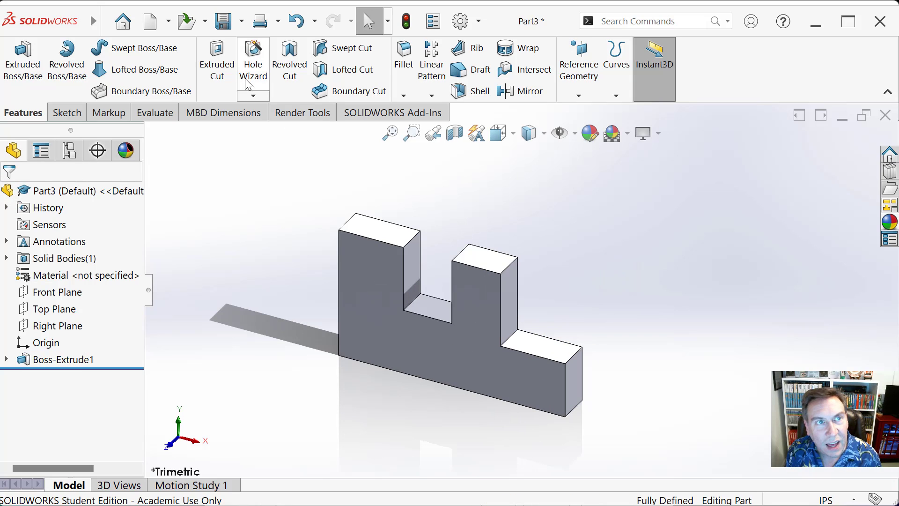
Step: Save the part as L1 in the SolidWorks 2022 Files folder
{"action": "left_click", "coordinate": [104, 22]}
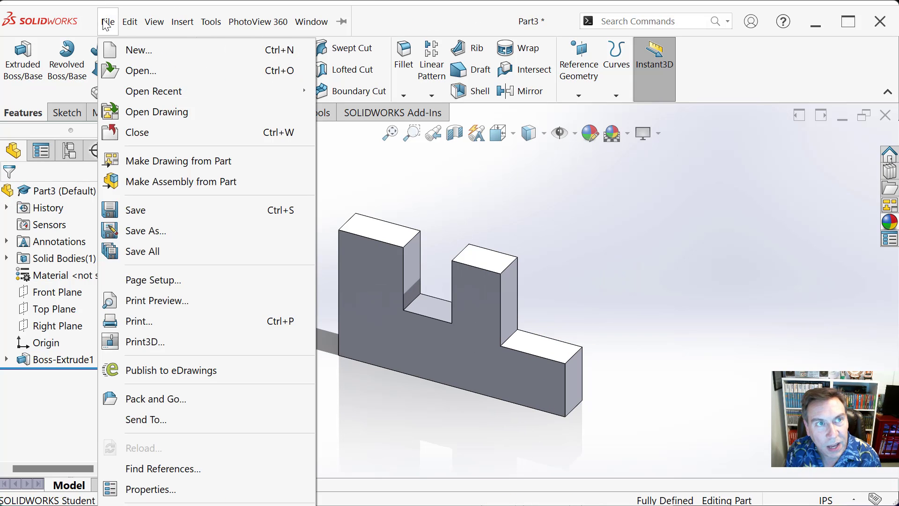
{"action": "left_click", "coordinate": [155, 231]}
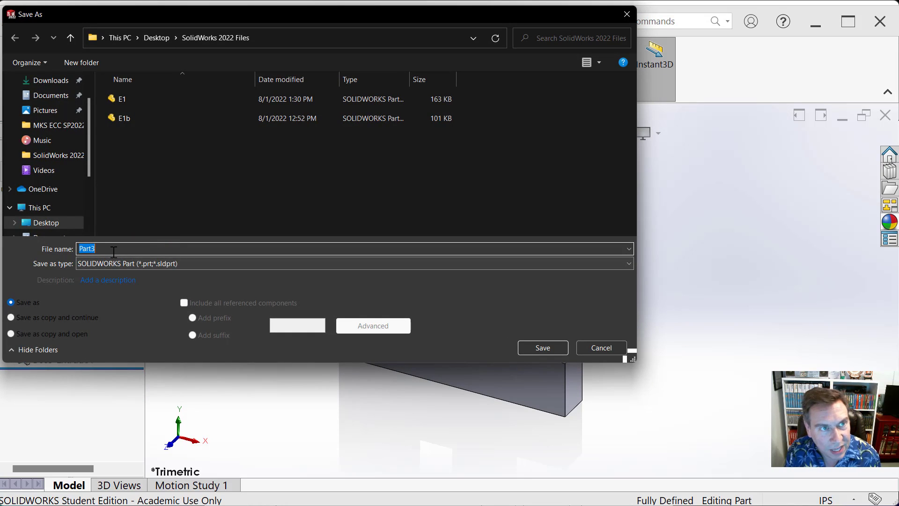
{"action": "type", "text": "L1"}
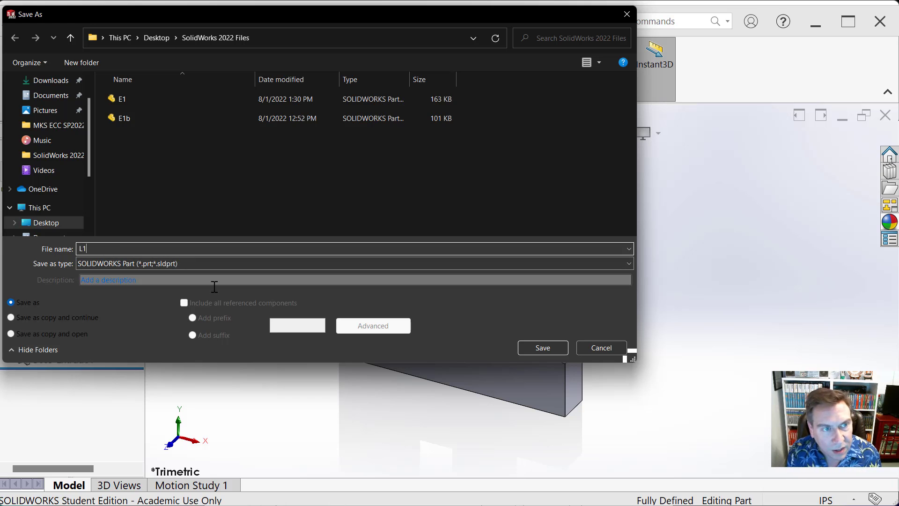
{"action": "left_click", "coordinate": [524, 346]}
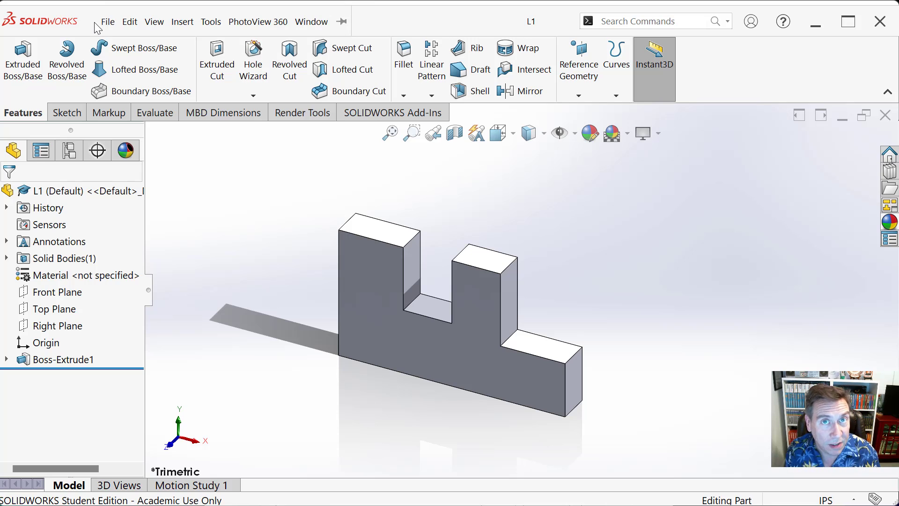
Step: Export the part as an Adobe PDF file named L1 in the same folder
{"action": "left_click", "coordinate": [107, 23]}
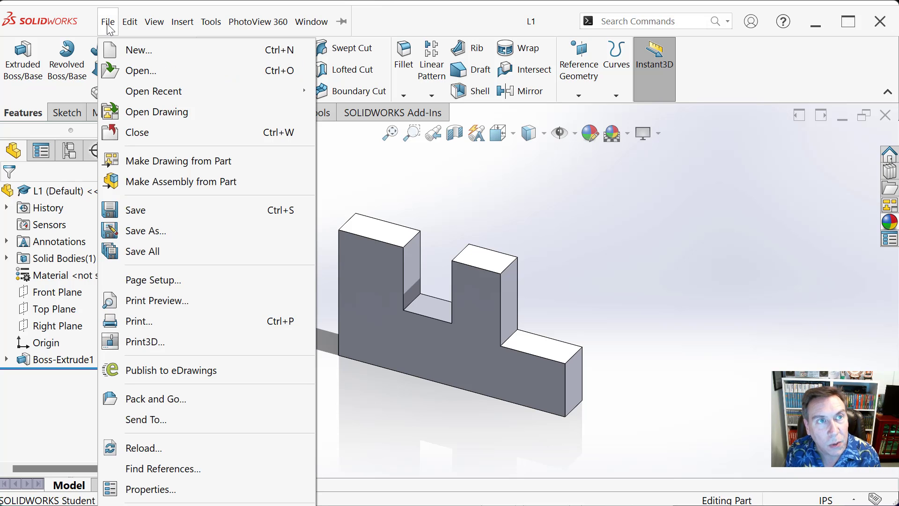
{"action": "left_click", "coordinate": [181, 235]}
{"action": "left_click", "coordinate": [170, 264]}
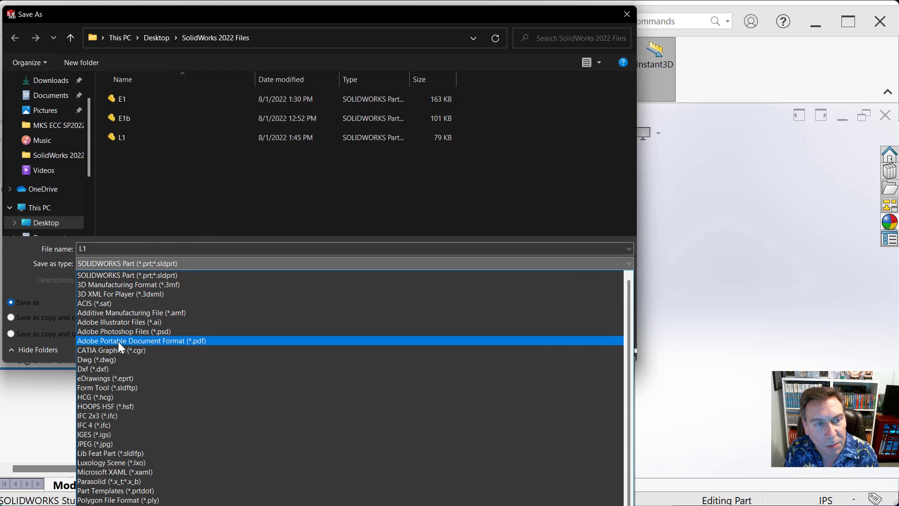
{"action": "left_click", "coordinate": [118, 341]}
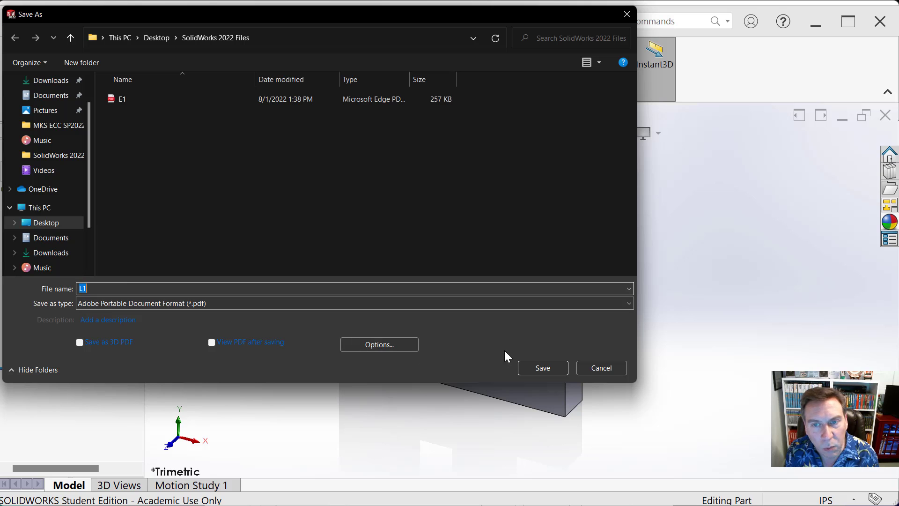
{"action": "left_click", "coordinate": [536, 370]}
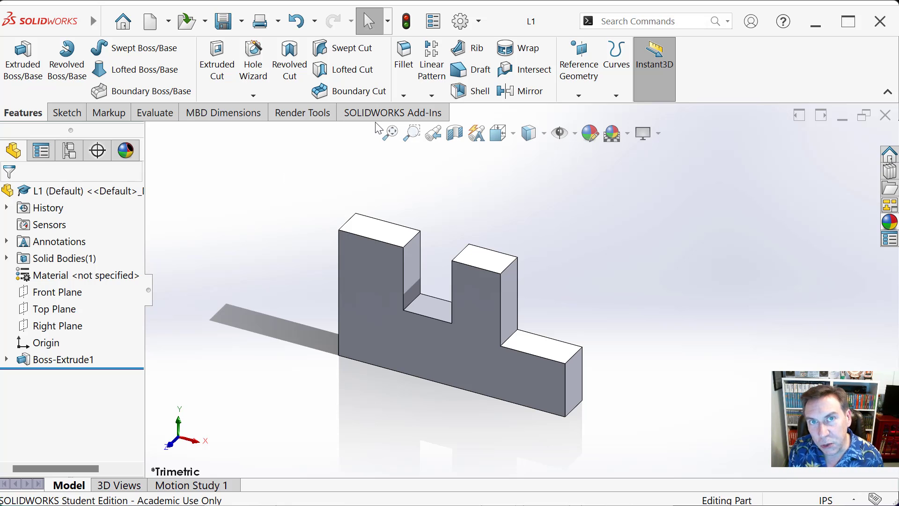
Step: Fillet four outer corner edges with a 0.6 in radius: both left-side corners, the middle column's outer top and the lower step's end
{"action": "left_click", "coordinate": [405, 56]}
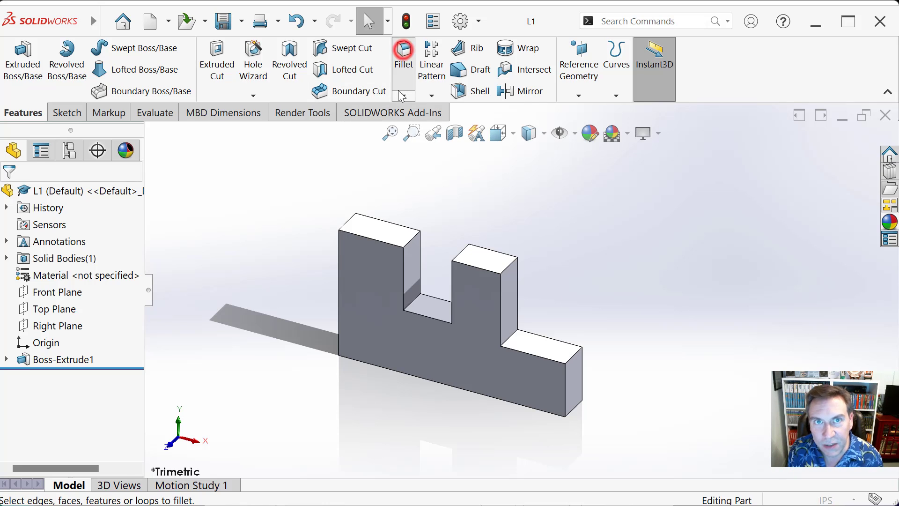
{"action": "left_click", "coordinate": [510, 267]}
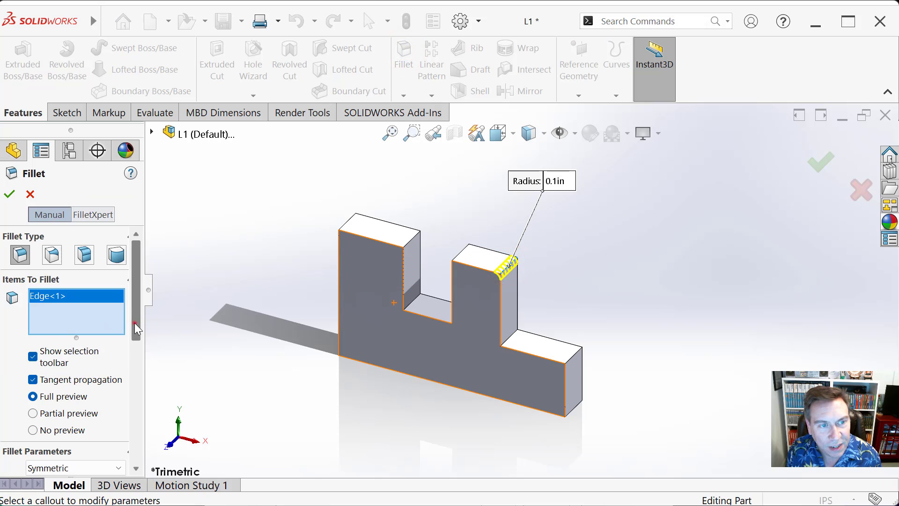
{"action": "left_click_drag", "start_coordinate": [134, 323], "coordinate": [136, 377]}
{"action": "left_click", "coordinate": [116, 350]}
{"action": "left_click", "coordinate": [116, 350]}
{"action": "left_click", "coordinate": [116, 350]}
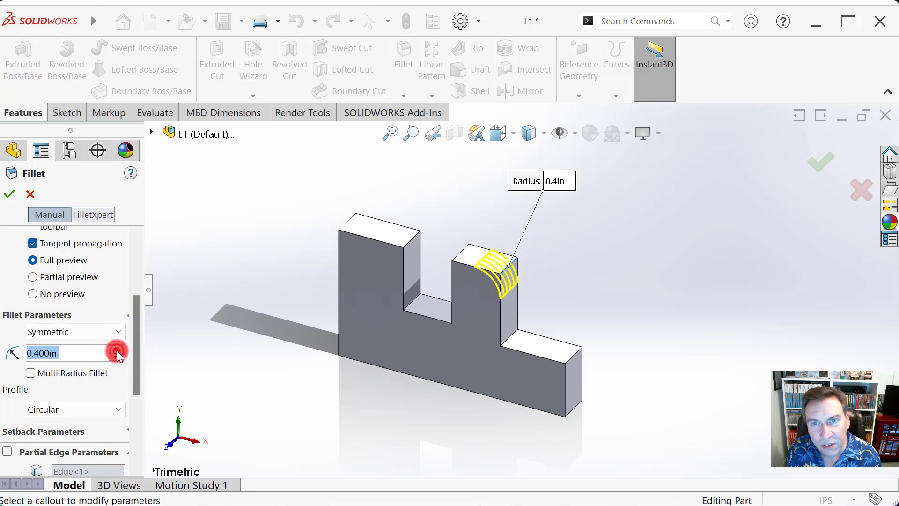
{"action": "left_click", "coordinate": [117, 350]}
{"action": "left_click", "coordinate": [116, 350]}
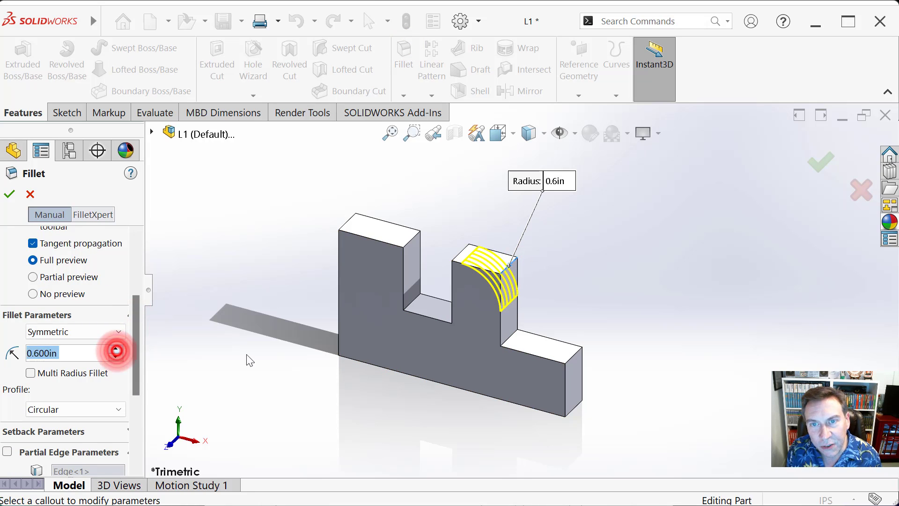
{"action": "left_click", "coordinate": [574, 360]}
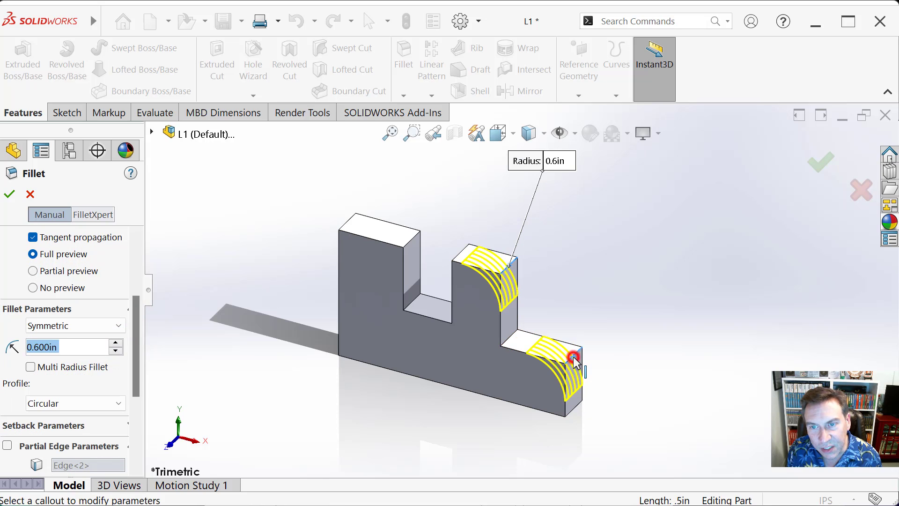
{"action": "left_click", "coordinate": [352, 350]}
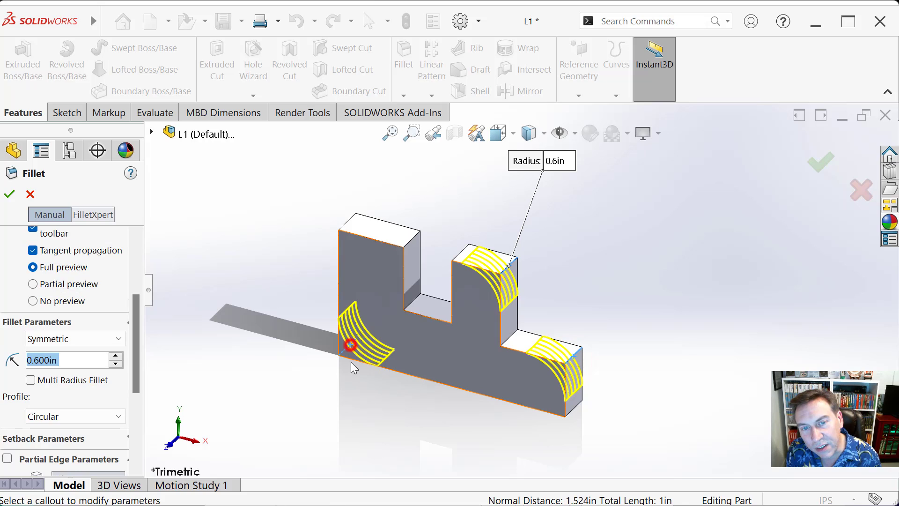
{"action": "left_click", "coordinate": [352, 225]}
{"action": "left_click", "coordinate": [9, 194]}
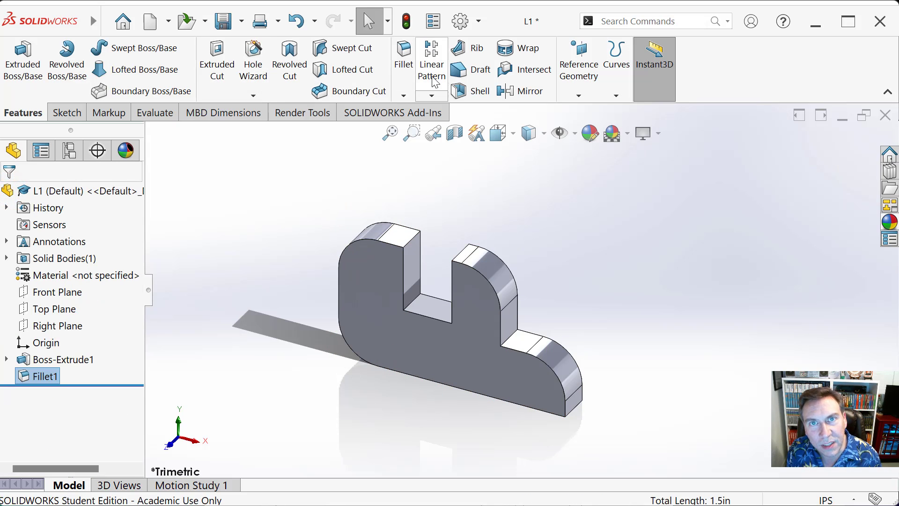
Step: Chamfer the front face's left, middle-column and lower-step outer edges at 0.125 in and 45°, with tangent propagation
{"action": "left_click", "coordinate": [407, 94]}
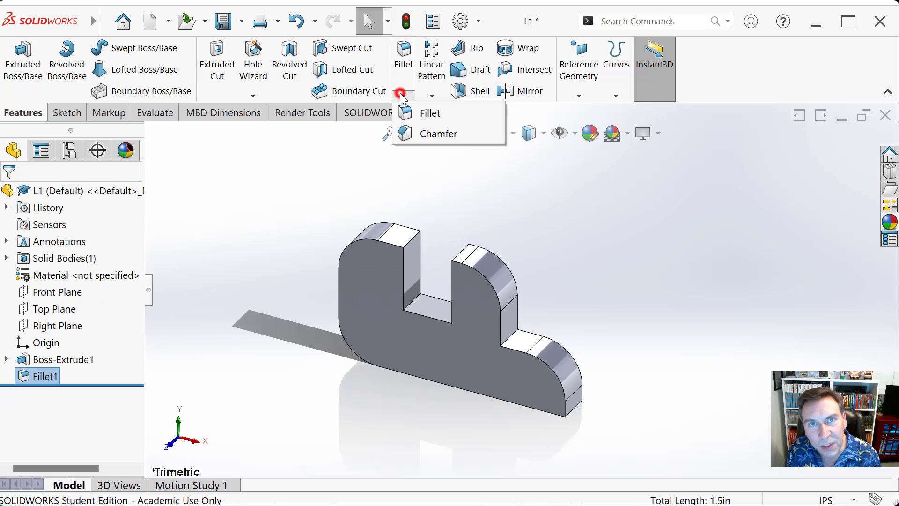
{"action": "left_click", "coordinate": [401, 132]}
{"action": "left_click", "coordinate": [381, 241]}
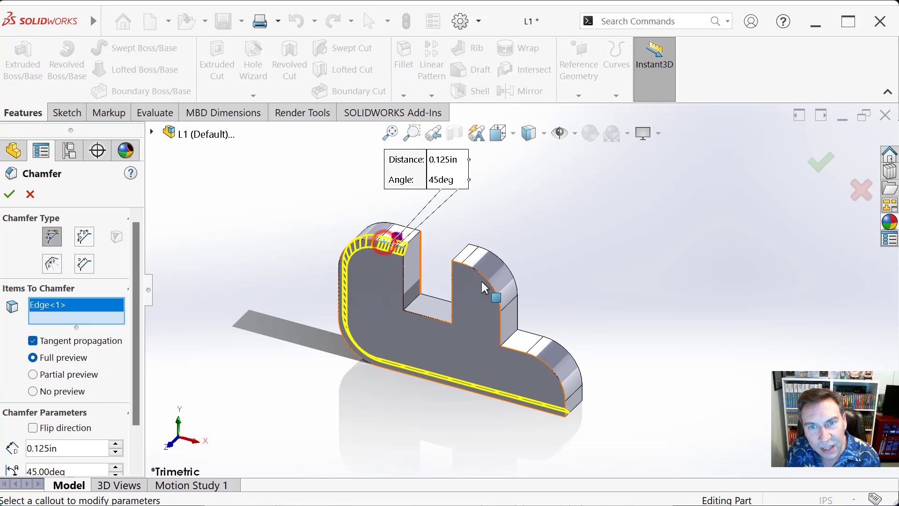
{"action": "left_click", "coordinate": [485, 280]}
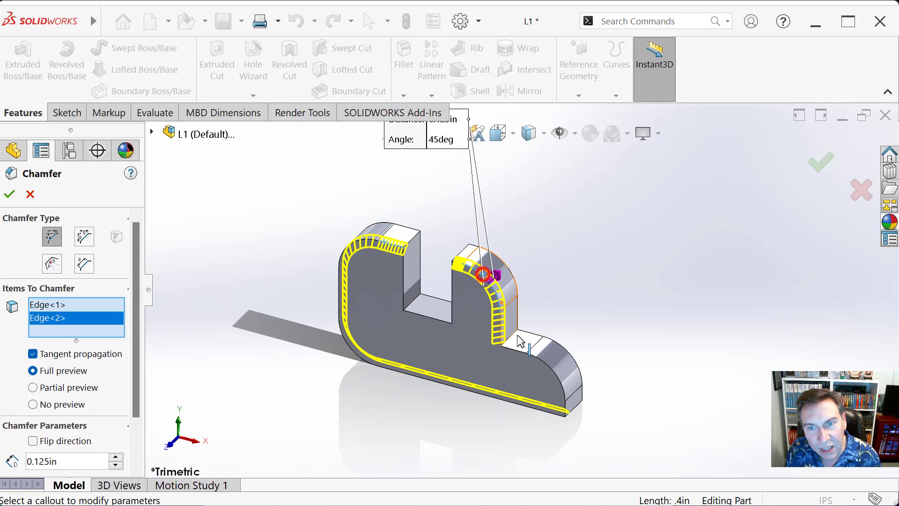
{"action": "left_click", "coordinate": [530, 361]}
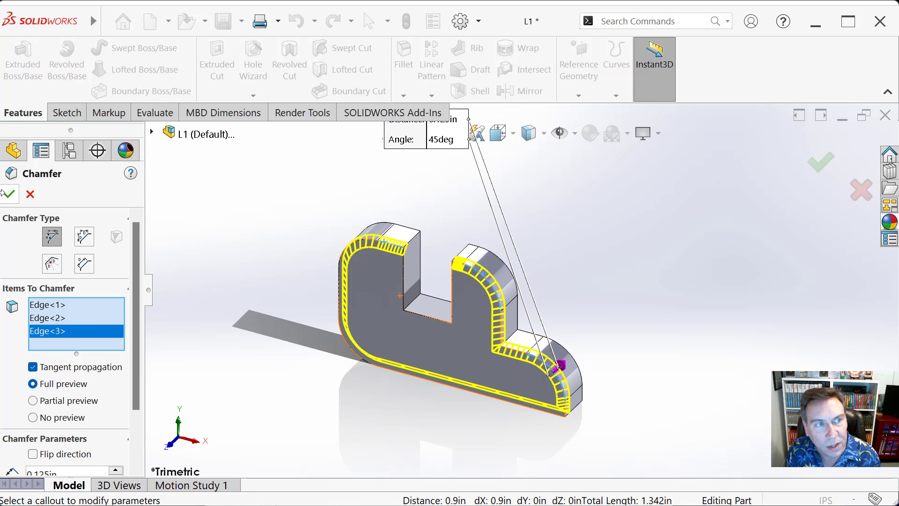
{"action": "key", "text": "Return"}
Step: Shell the part with a 0.100 in wall thickness, removing its flat back face
{"action": "middle_click_drag", "start_coordinate": [462, 353], "coordinate": [389, 347]}
{"action": "left_click", "coordinate": [487, 321]}
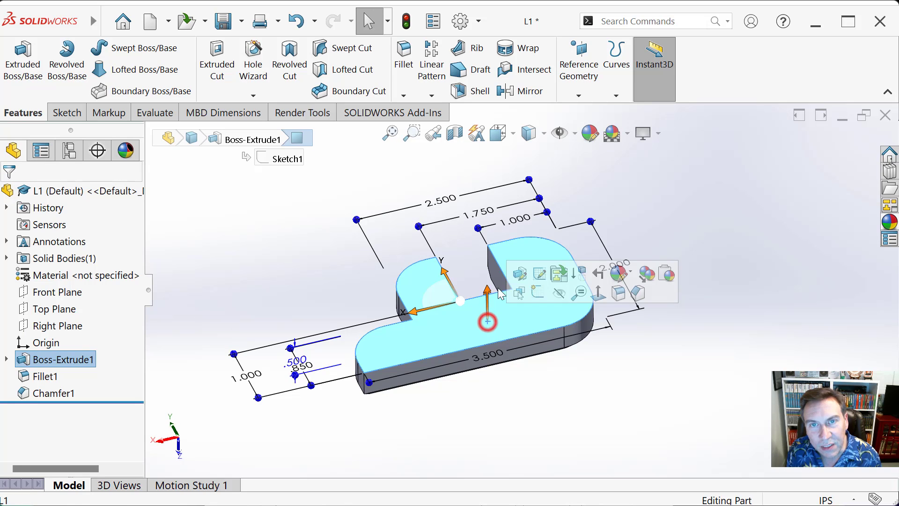
{"action": "left_click", "coordinate": [465, 89]}
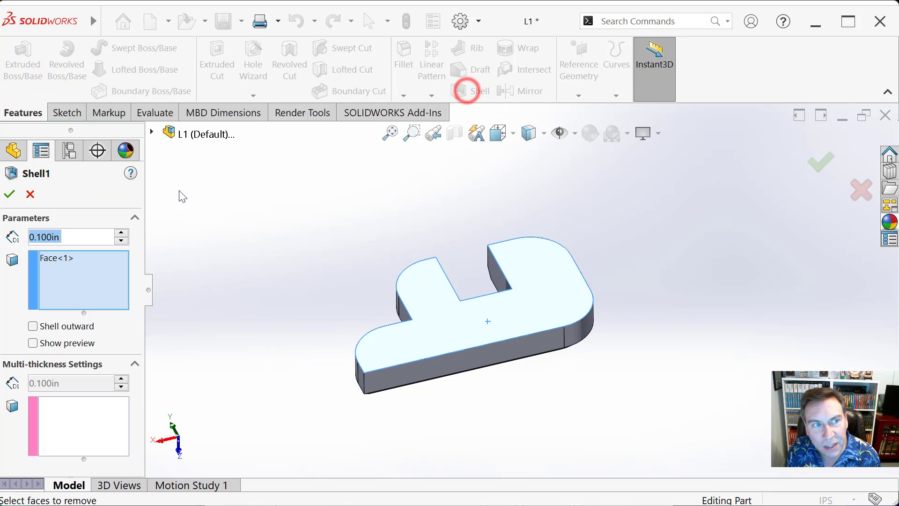
{"action": "left_click", "coordinate": [9, 192]}
Step: Apply the polished bronze metal appearance to the whole front chamfer feature
{"action": "middle_click_drag", "start_coordinate": [289, 293], "coordinate": [526, 341]}
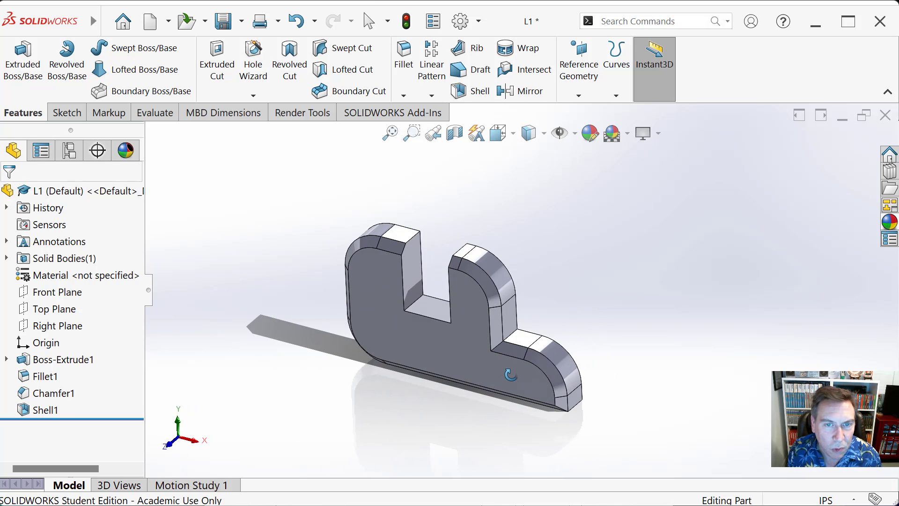
{"action": "left_click", "coordinate": [491, 281]}
{"action": "left_click", "coordinate": [612, 234]}
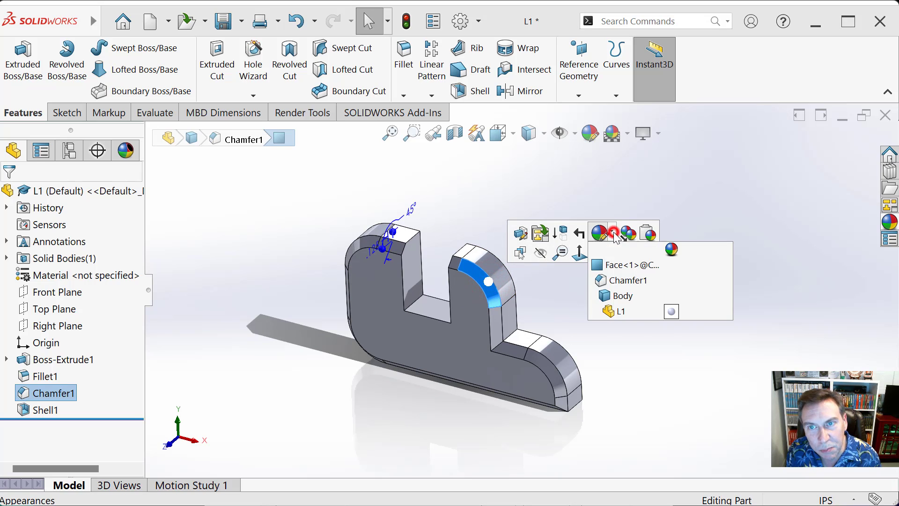
{"action": "left_click", "coordinate": [614, 281]}
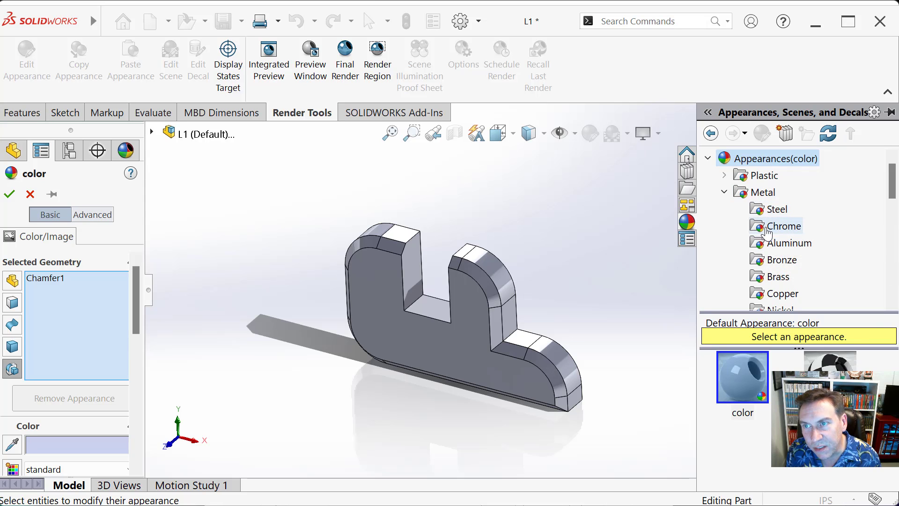
{"action": "left_click", "coordinate": [760, 263]}
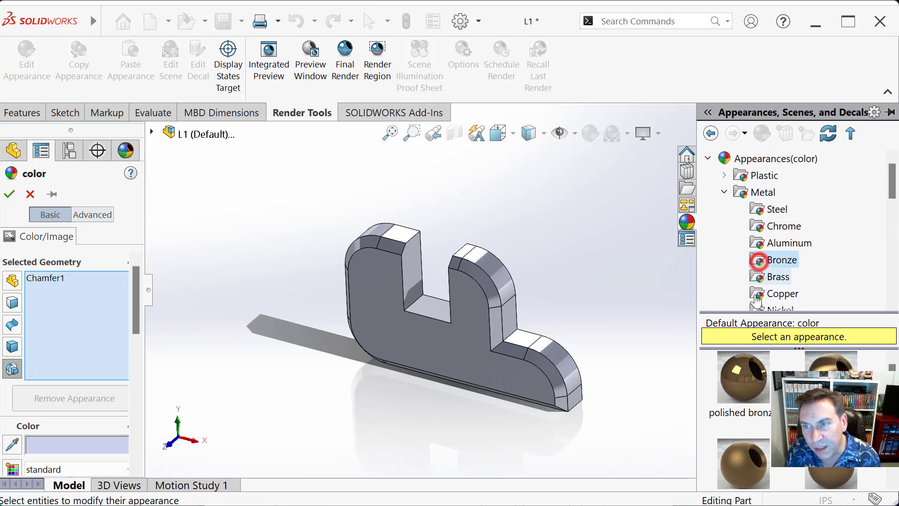
{"action": "left_click", "coordinate": [743, 377]}
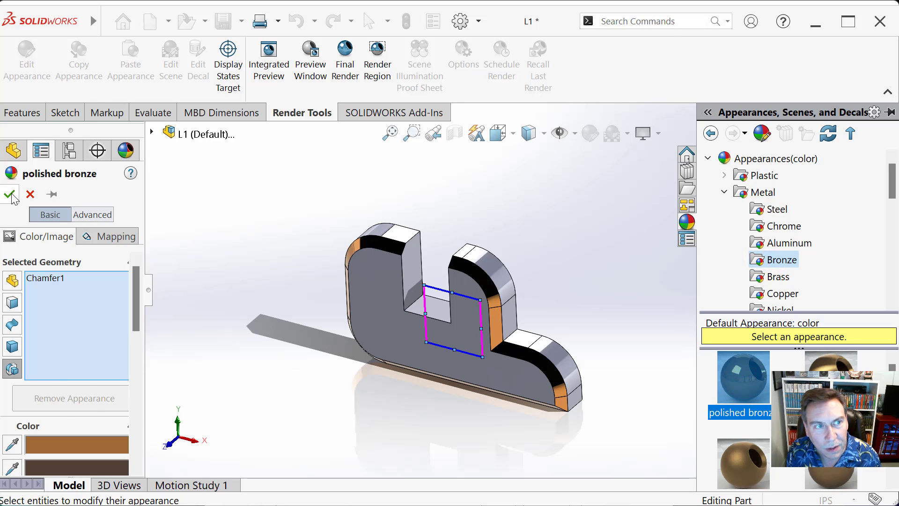
{"action": "left_click", "coordinate": [10, 194]}
{"action": "left_click", "coordinate": [212, 295]}
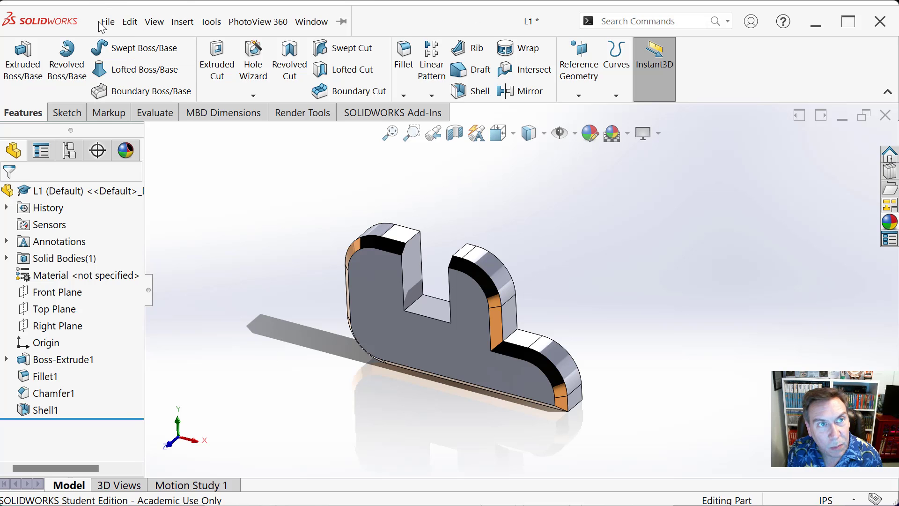
Step: Create a new part document
{"action": "left_click", "coordinate": [100, 23]}
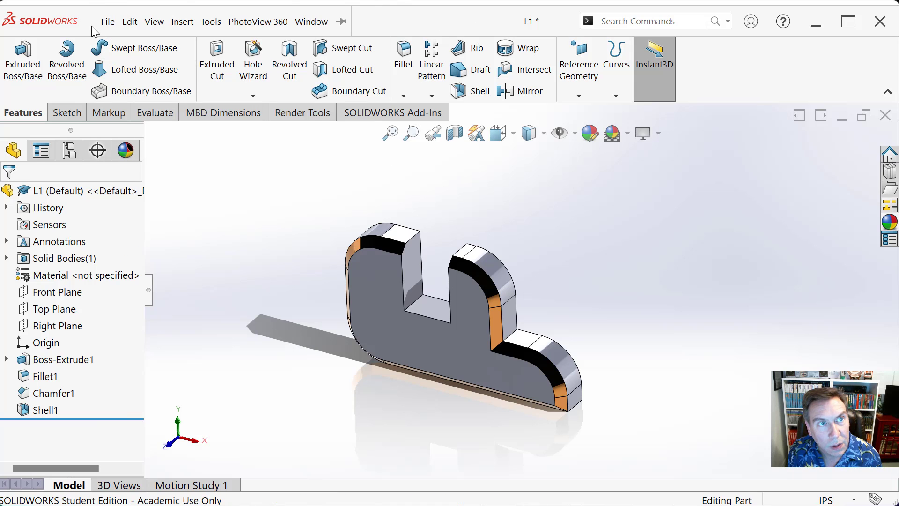
{"action": "left_click", "coordinate": [106, 22]}
{"action": "left_click", "coordinate": [119, 49]}
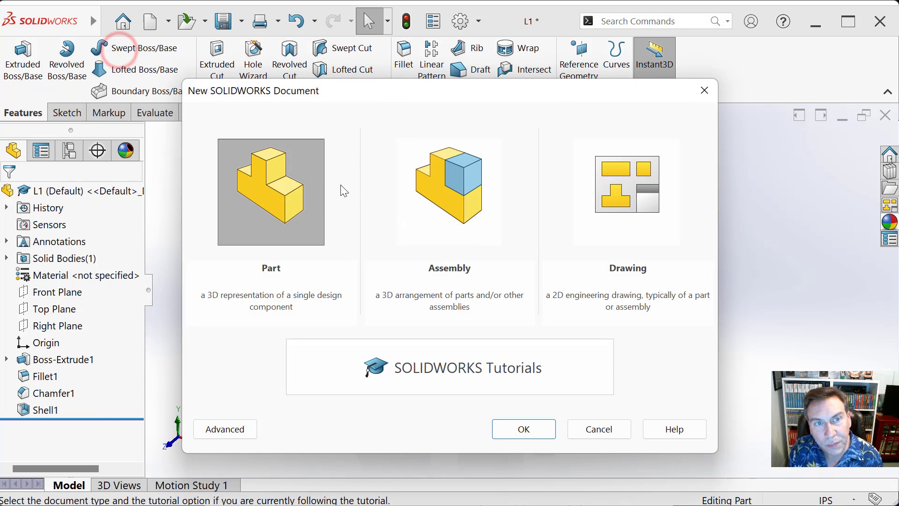
{"action": "left_click", "coordinate": [507, 433]}
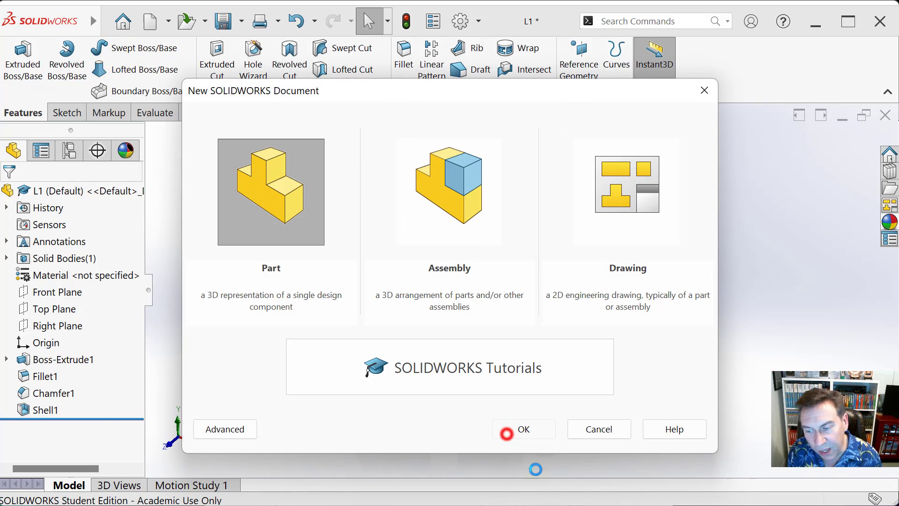
Step: Switch to the SolidWorks Basics PDF in the browser, examine the LAB 1B drawing's dimensions, and return to the new part in SolidWorks
{"action": "key", "text": "alt+Tab"}
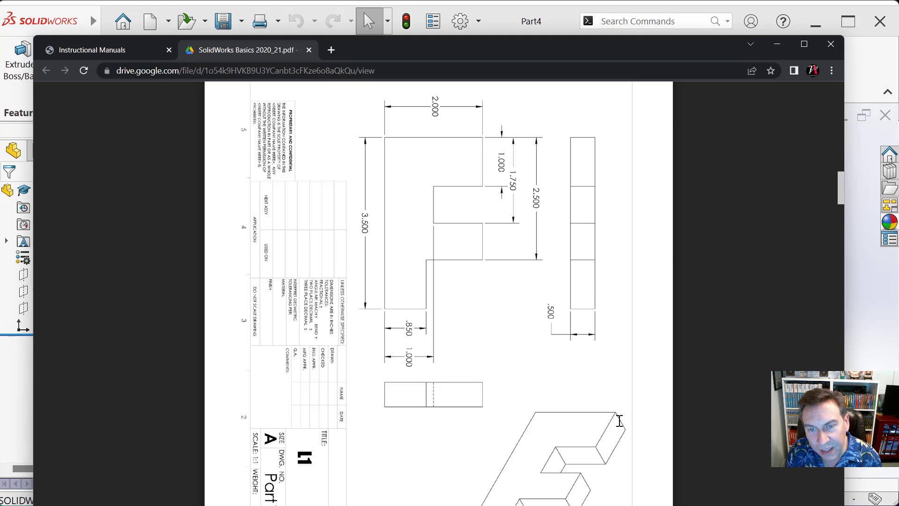
{"action": "scroll", "coordinate": [620, 417], "scroll_direction": "down", "scroll_amount": 12}
{"action": "scroll", "coordinate": [617, 420], "scroll_direction": "down", "scroll_amount": 10}
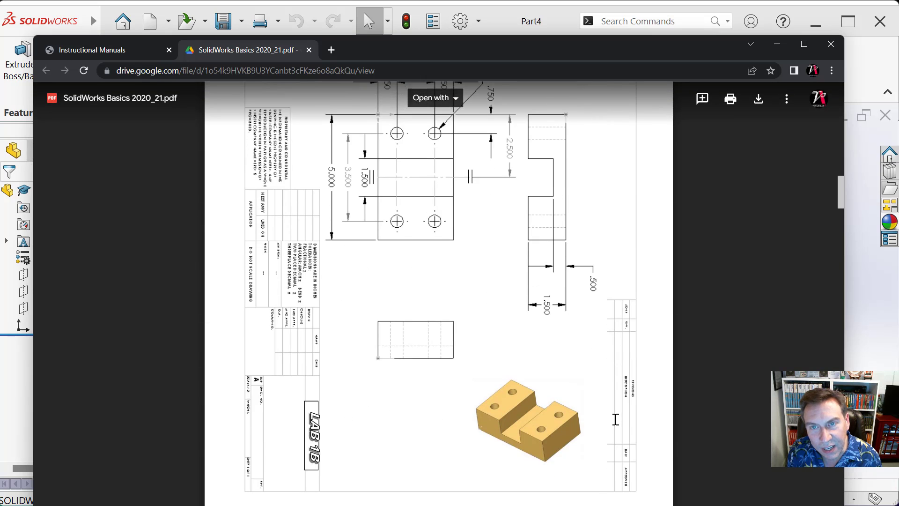
{"action": "scroll", "coordinate": [614, 418], "scroll_direction": "down", "scroll_amount": 4}
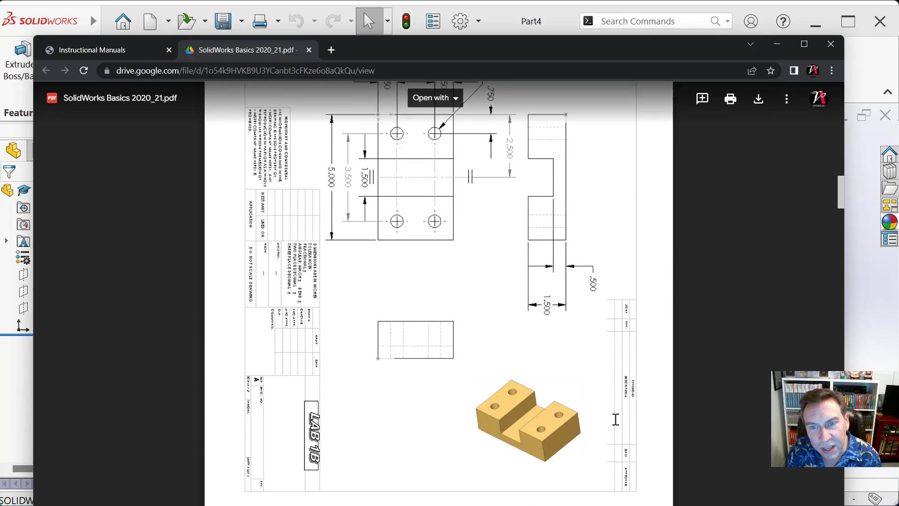
{"action": "scroll", "coordinate": [612, 415], "scroll_direction": "up", "scroll_amount": 2}
{"action": "scroll", "coordinate": [424, 262], "scroll_direction": "up", "scroll_amount": 2}
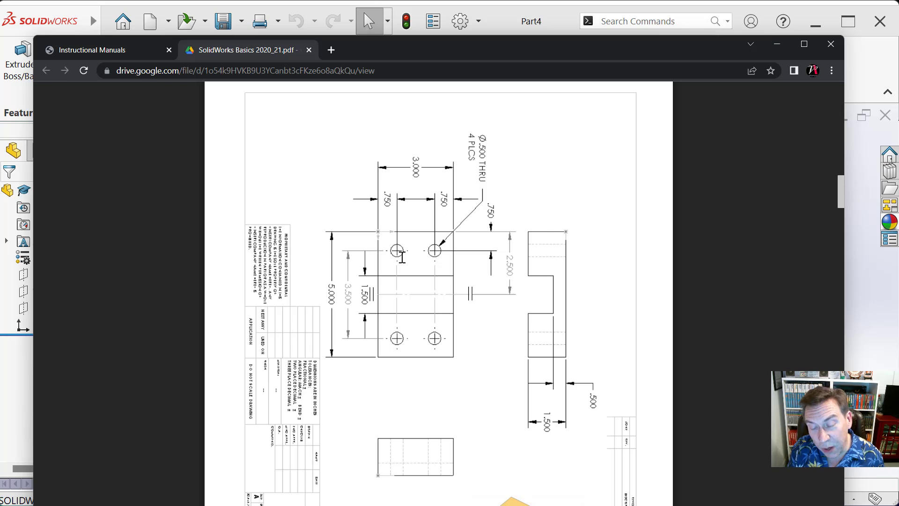
{"action": "left_click", "coordinate": [867, 365]}
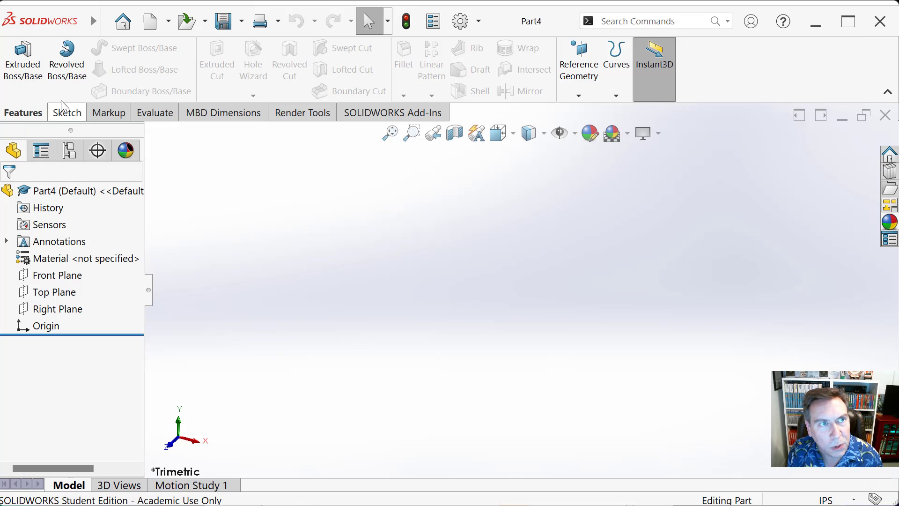
Step: Start a sketch on the Top Plane and draw a center rectangle about 4 in high, centred on the origin
{"action": "left_click", "coordinate": [60, 281]}
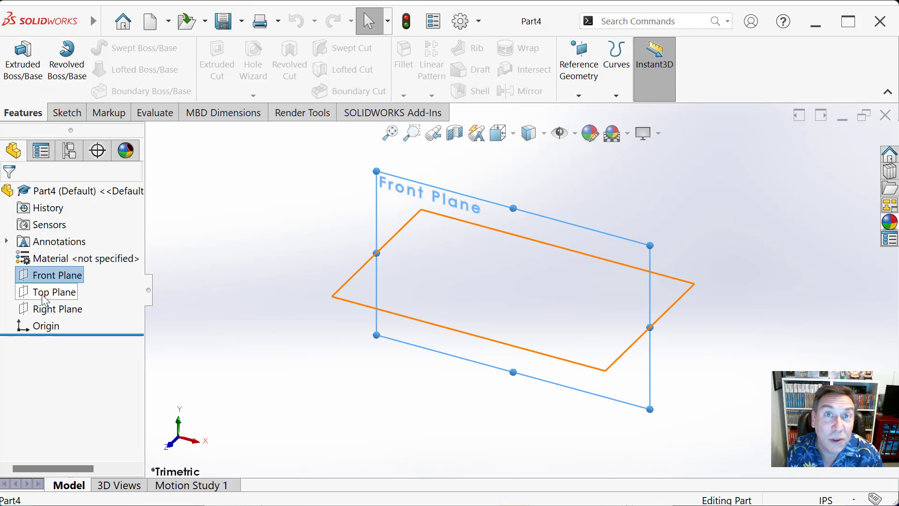
{"action": "left_click", "coordinate": [45, 295]}
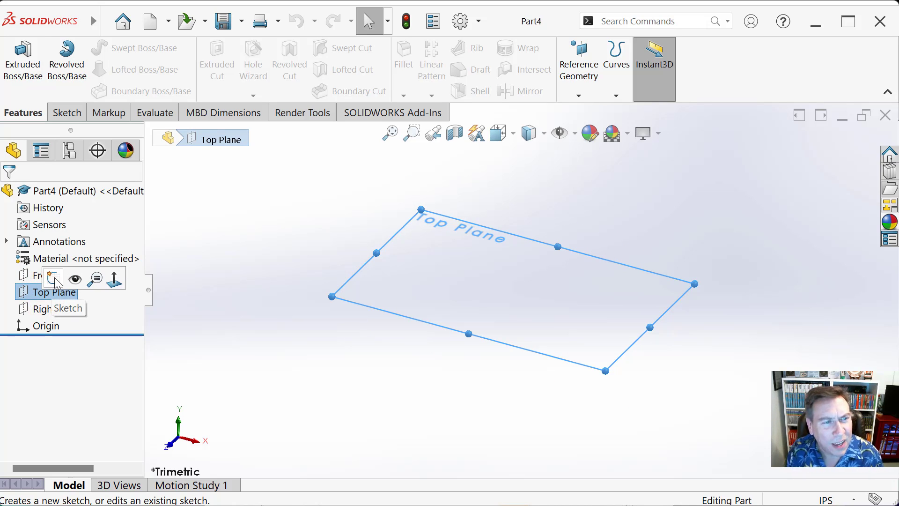
{"action": "left_click", "coordinate": [54, 277]}
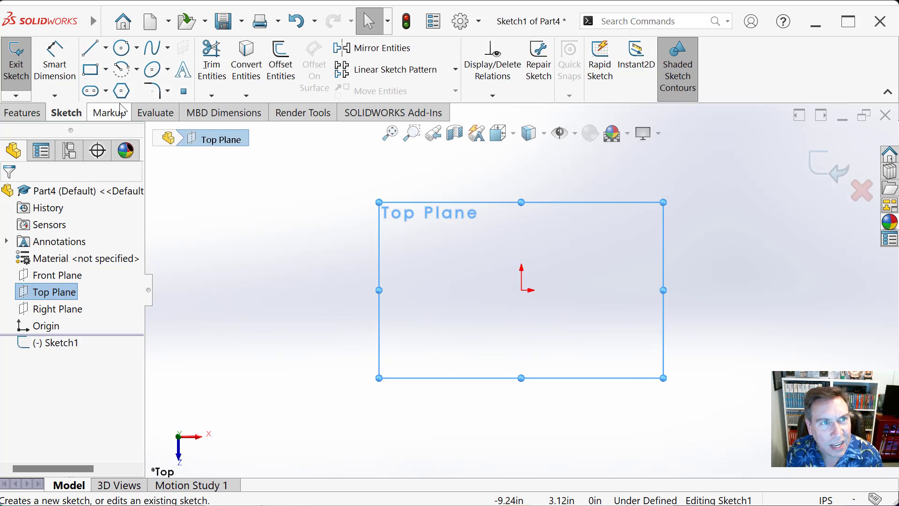
{"action": "left_click", "coordinate": [106, 70]}
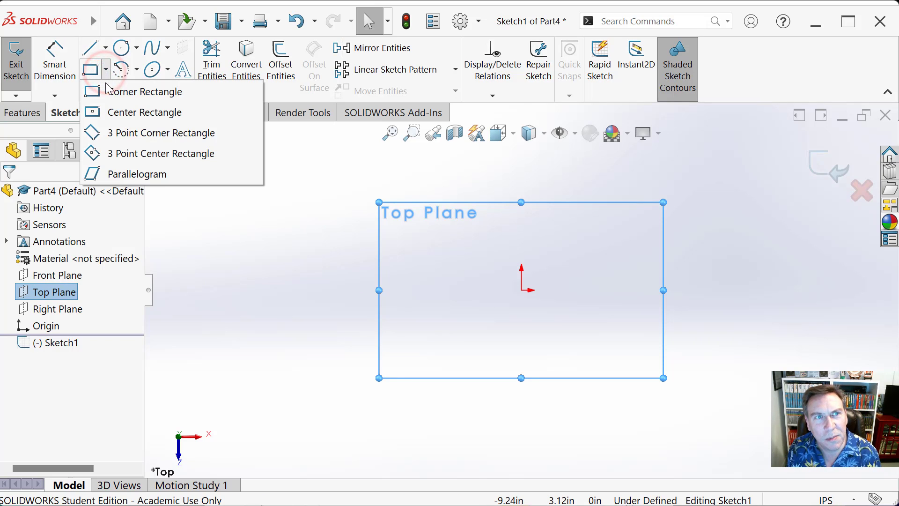
{"action": "left_click", "coordinate": [103, 115]}
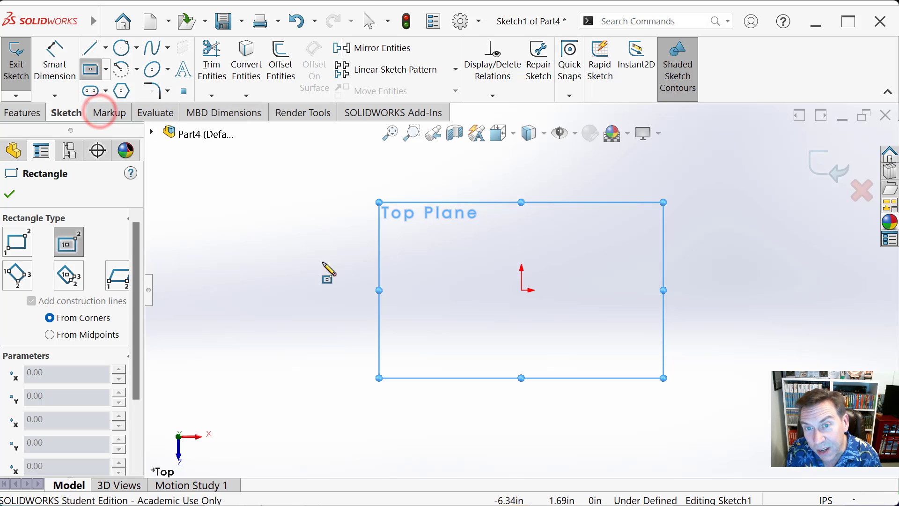
{"action": "left_click", "coordinate": [521, 291]}
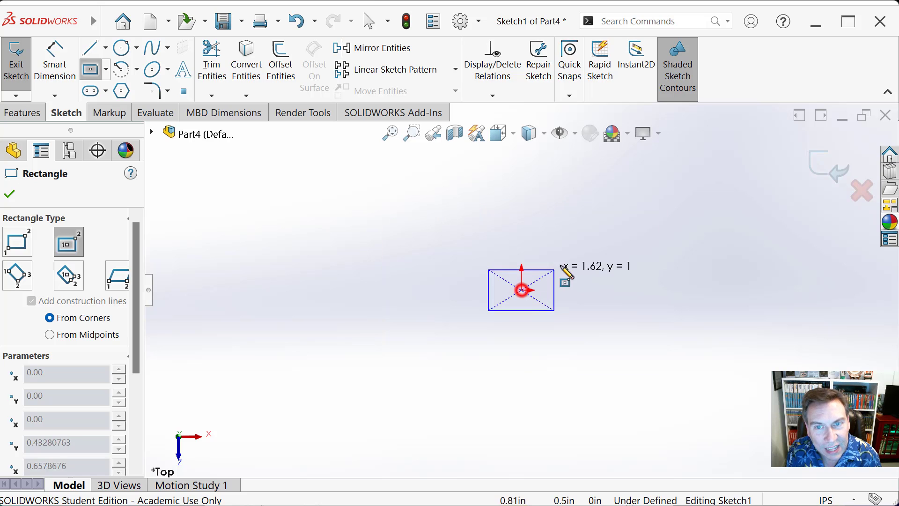
{"action": "left_click", "coordinate": [661, 208]}
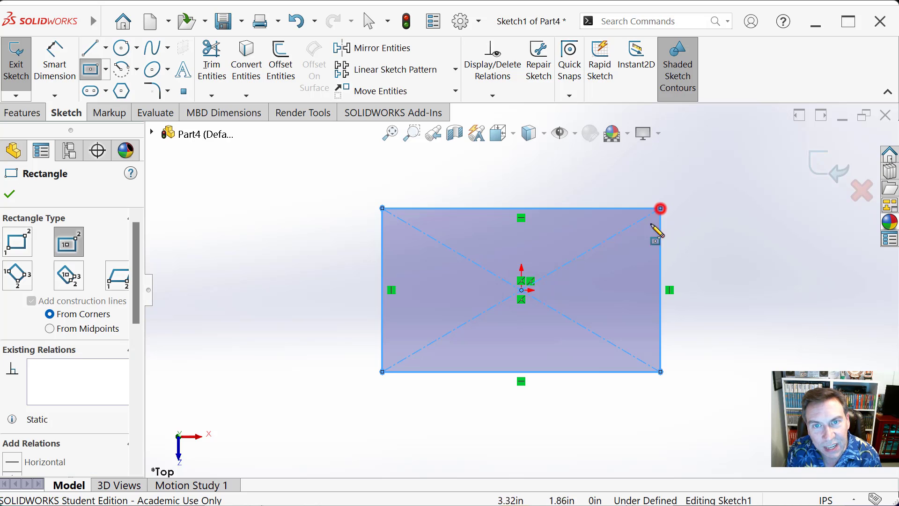
Step: Dimension the rectangle 3 in high and 5 in wide
{"action": "left_click", "coordinate": [61, 62]}
{"action": "left_click", "coordinate": [381, 322]}
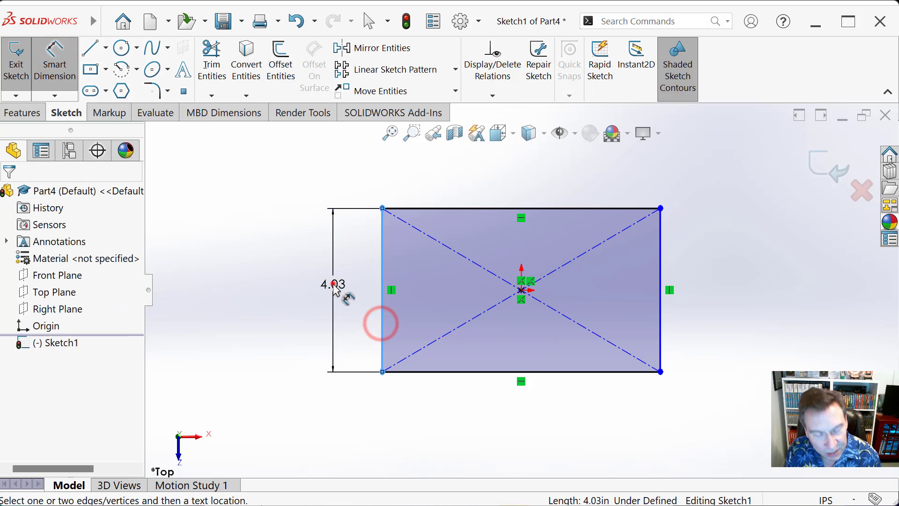
{"action": "left_click", "coordinate": [334, 285]}
{"action": "type", "text": "3"}
{"action": "key", "text": "Return"}
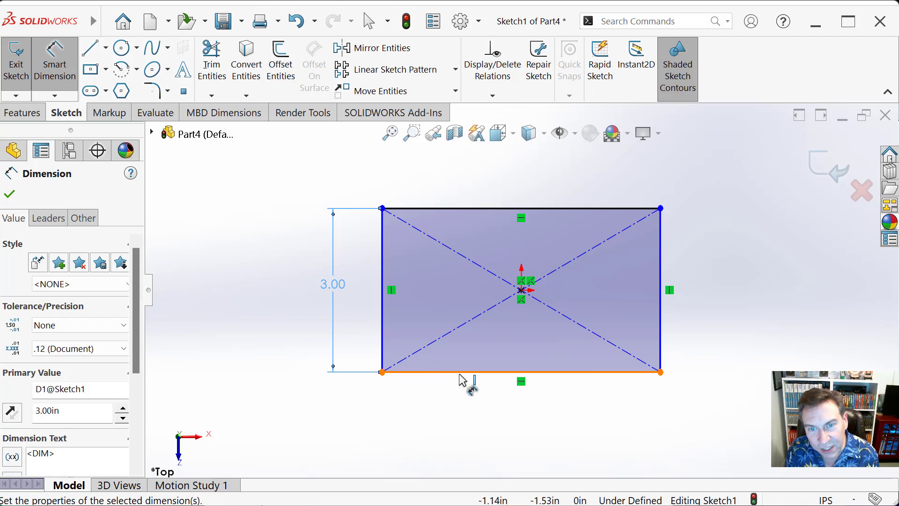
{"action": "left_click", "coordinate": [460, 374]}
{"action": "left_click", "coordinate": [528, 412]}
{"action": "type", "text": "5"}
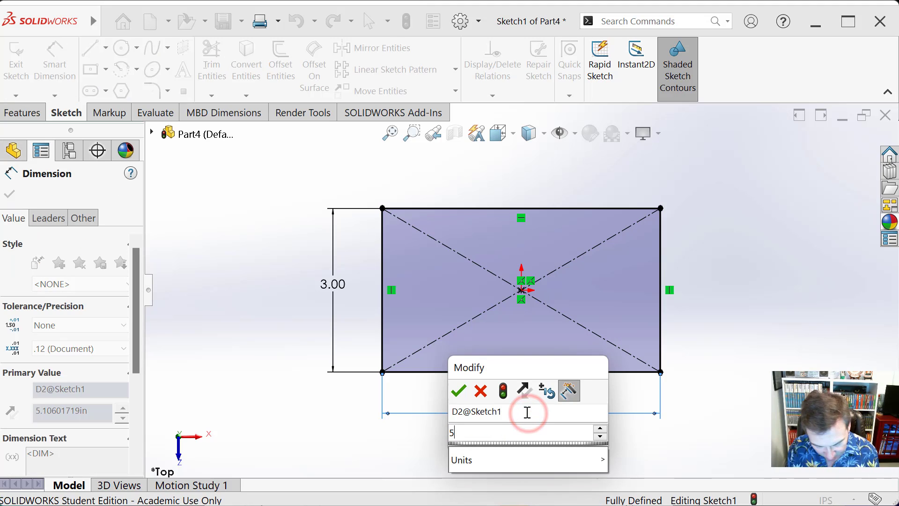
{"action": "key", "text": "Return"}
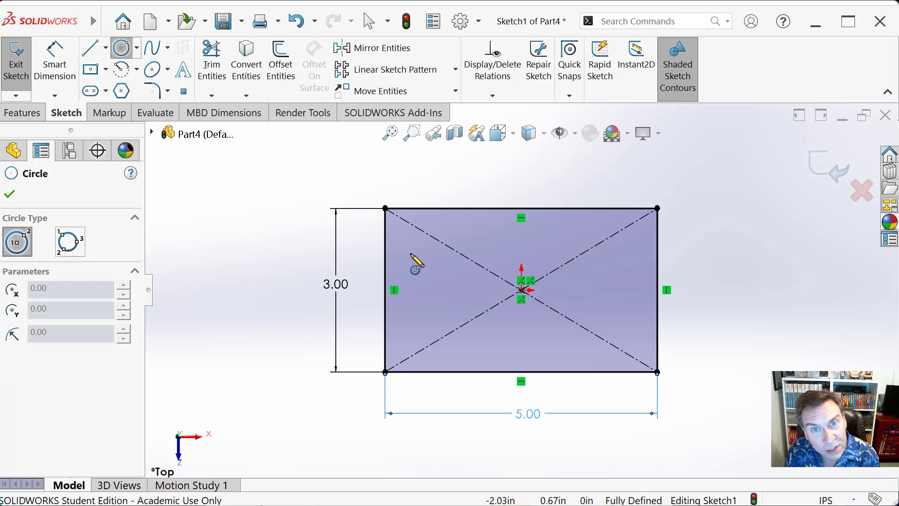
Step: Draw a circle of about 0.25 in radius inside the rectangle near its upper-left corner, leaving the Circle tool without adding a second one
{"action": "left_click", "coordinate": [410, 254]}
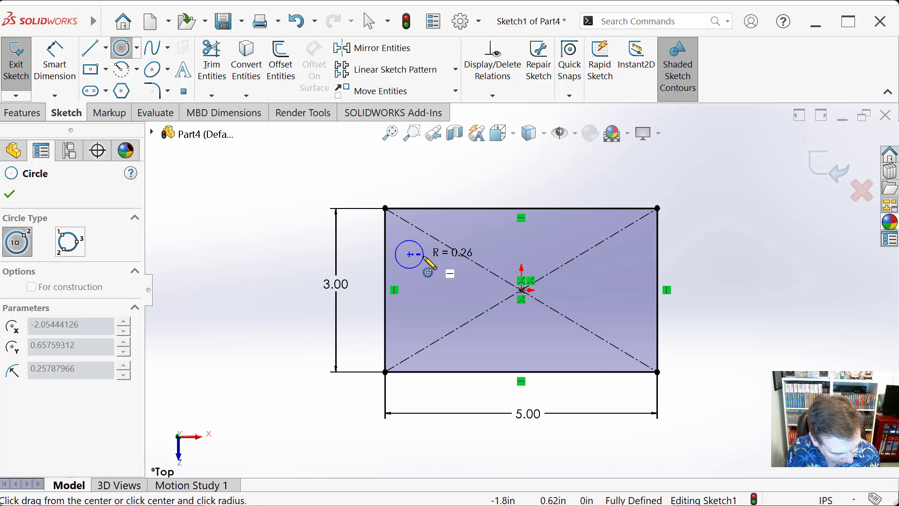
{"action": "left_click", "coordinate": [424, 256]}
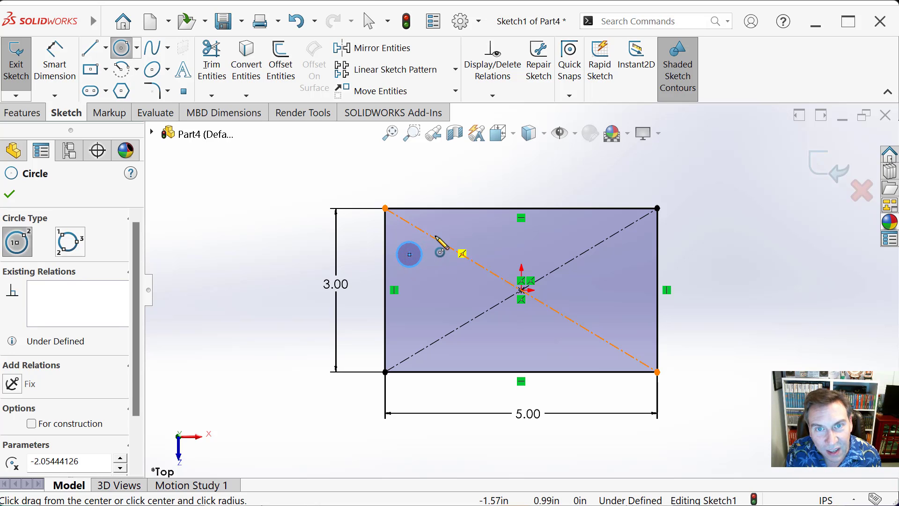
{"action": "left_click", "coordinate": [447, 222]}
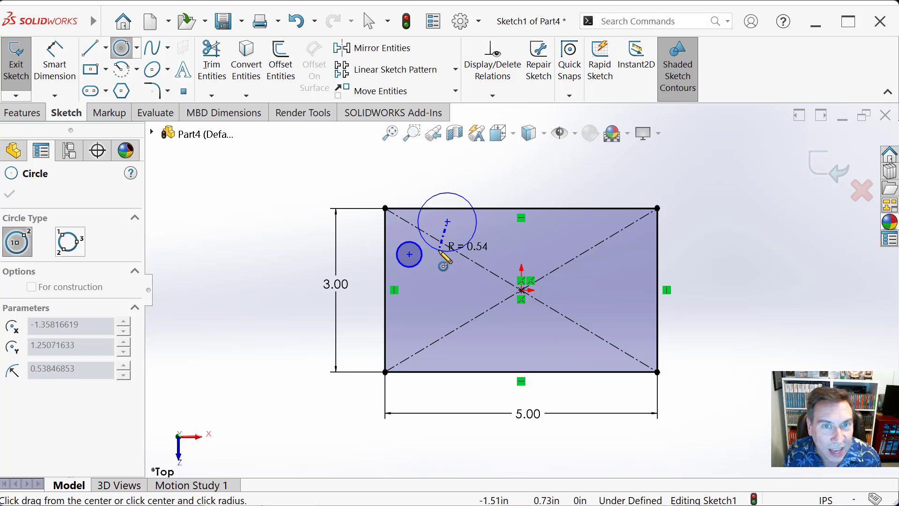
{"action": "key", "text": "Escape"}
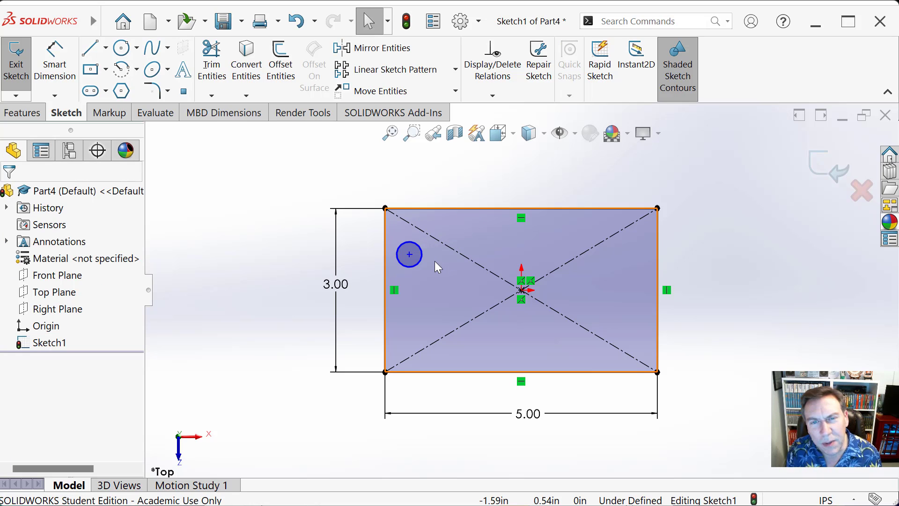
Step: Dimension the circle's diameter as 0.5 in
{"action": "left_click", "coordinate": [58, 63]}
{"action": "left_click", "coordinate": [411, 246]}
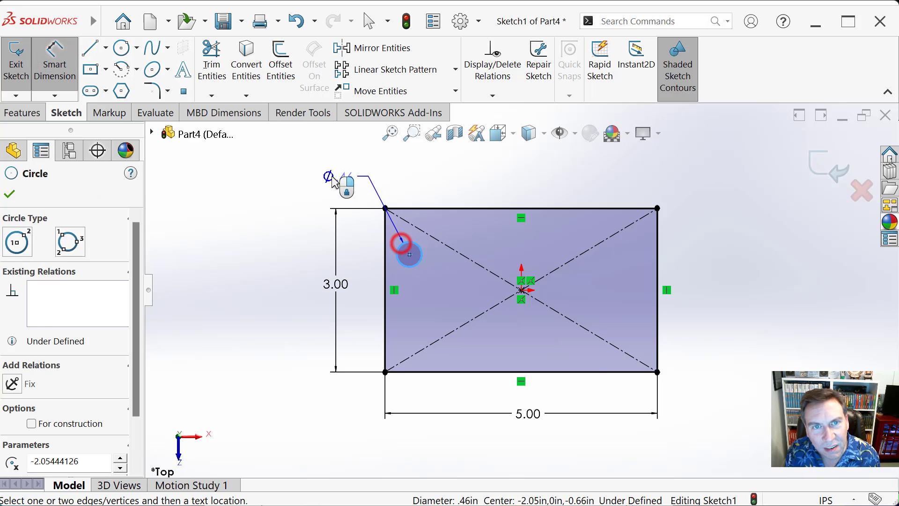
{"action": "left_click", "coordinate": [329, 182]}
{"action": "type", "text": "5"}
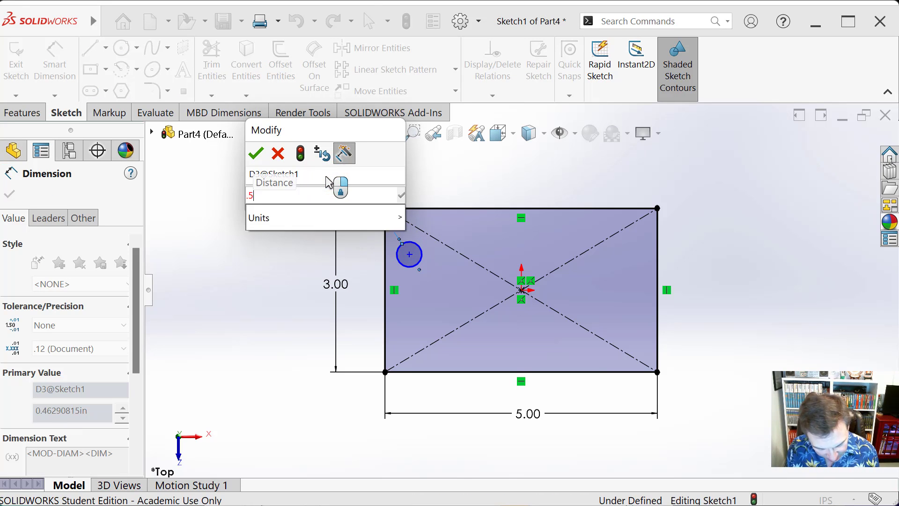
{"action": "key", "text": "Return"}
Step: Dimension the circle's center 0.75 in from the rectangle's left edge
{"action": "left_click", "coordinate": [410, 255]}
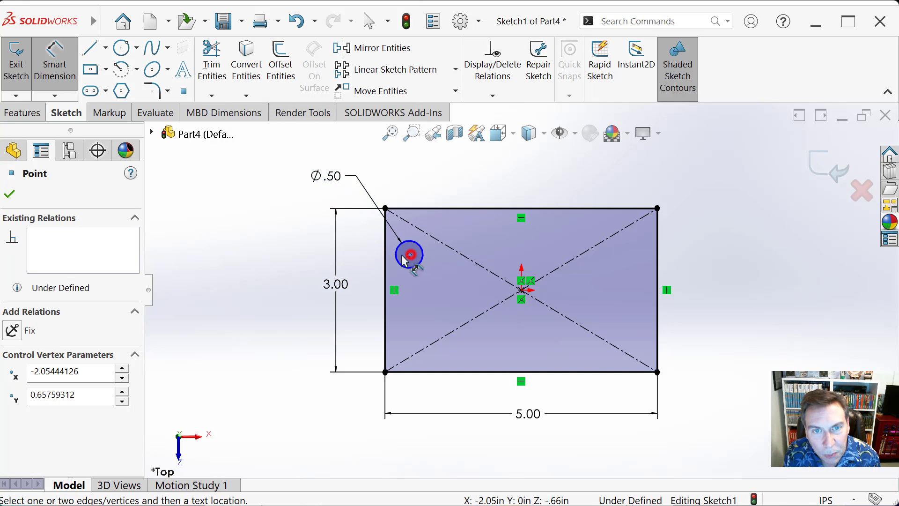
{"action": "left_click", "coordinate": [386, 253]}
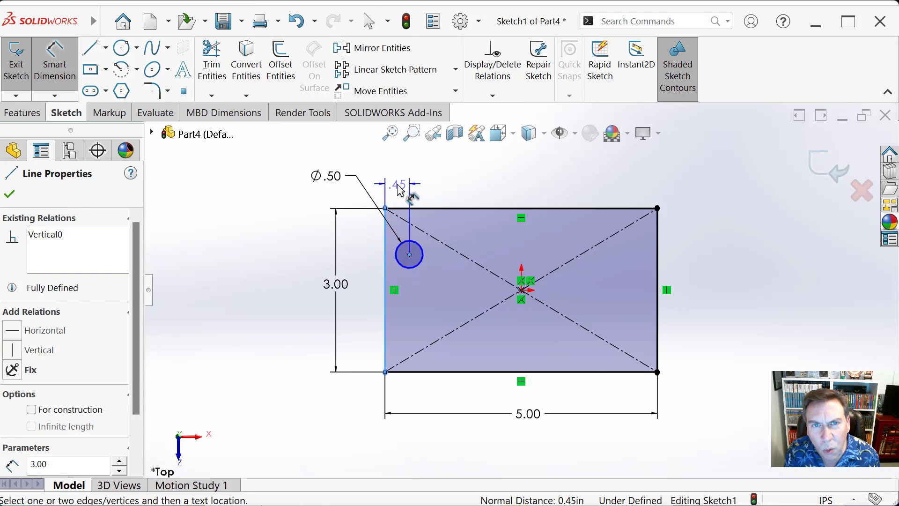
{"action": "left_click", "coordinate": [402, 192]}
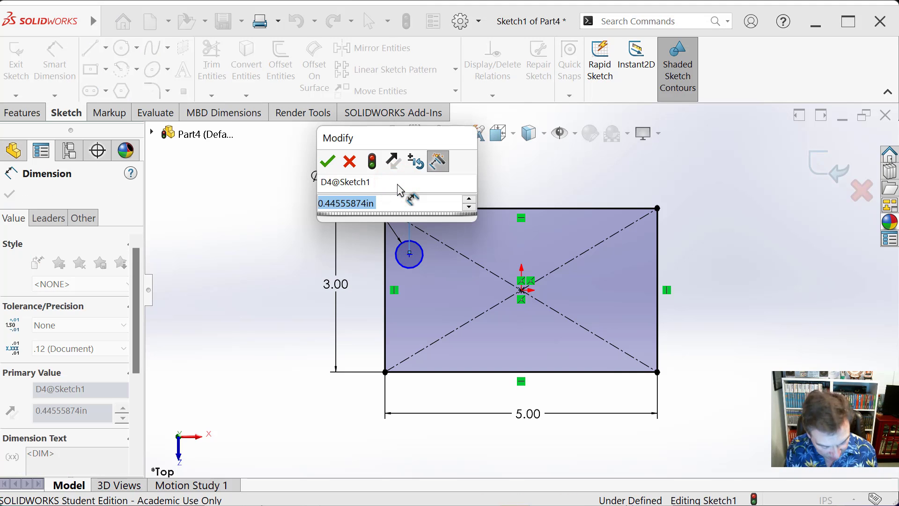
{"action": "type", "text": ".7"}
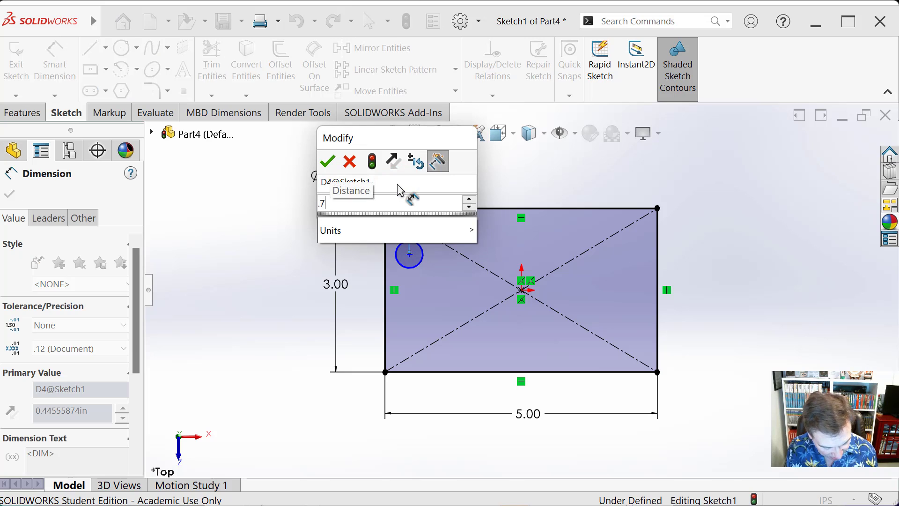
{"action": "type", "text": "5"}
{"action": "key", "text": "Return"}
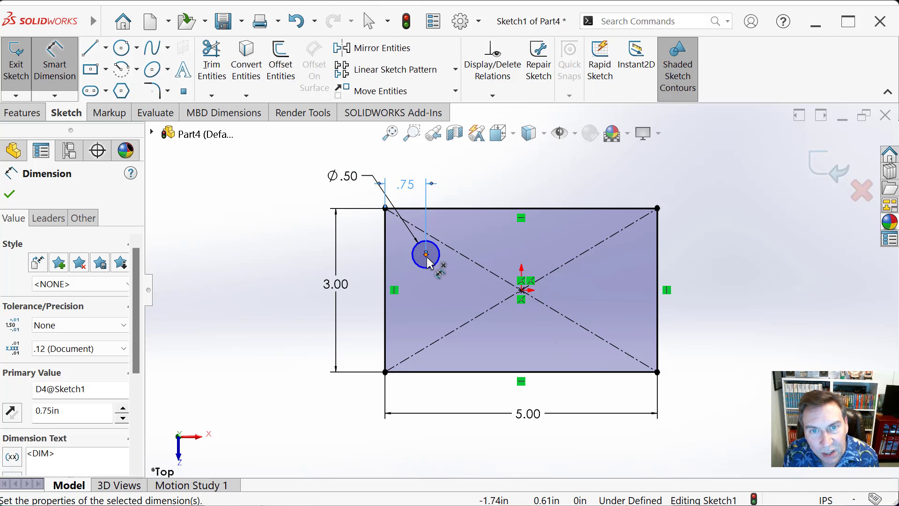
Step: Dimension the circle's center 0.75 in from the rectangle's upper edge and move the diameter dimension's text slightly clear of the others
{"action": "left_click", "coordinate": [426, 254]}
{"action": "left_click", "coordinate": [450, 209]}
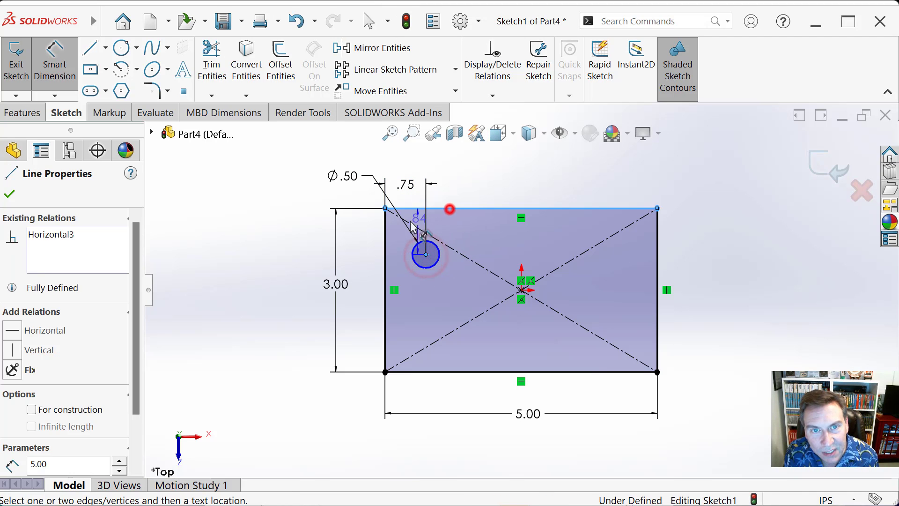
{"action": "left_click", "coordinate": [363, 237]}
{"action": "type", "text": ".7"}
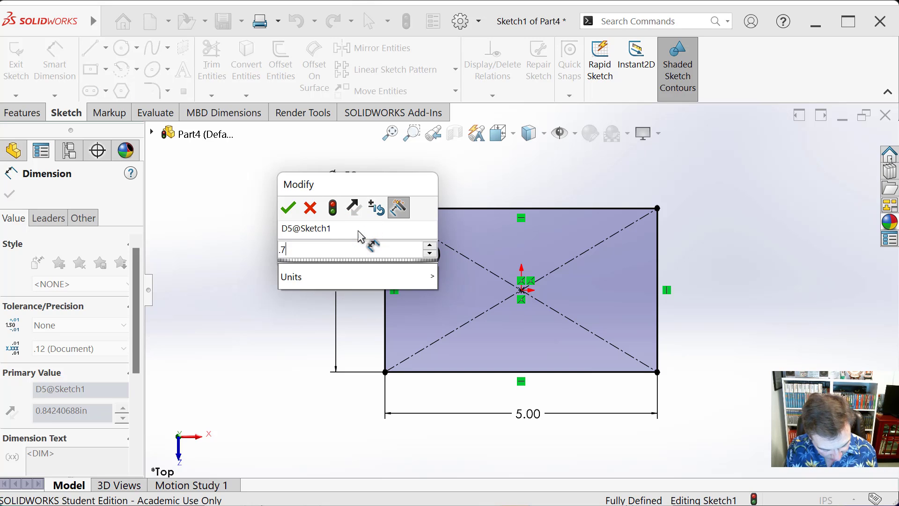
{"action": "type", "text": "5"}
{"action": "key", "text": "Return"}
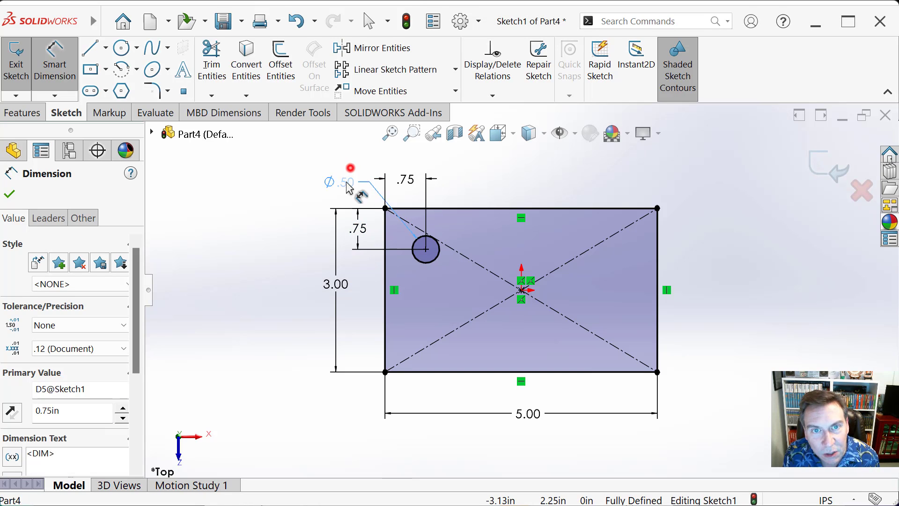
{"action": "mouse_move", "coordinate": [349, 188]}
{"action": "left_mouse_down"}
{"action": "mouse_move", "coordinate": [351, 170]}
{"action": "mouse_move", "coordinate": [356, 189]}
{"action": "left_mouse_up"}
{"action": "left_click", "coordinate": [489, 196]}
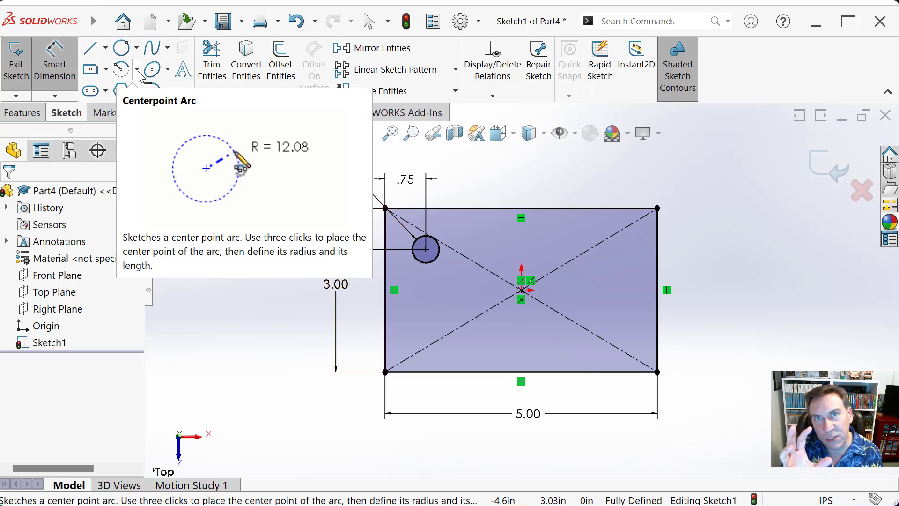
Step: Draw two centerlines meeting at the origin: a vertical one about 1.2 in long above it and a horizontal one about 2.12 in long to its left
{"action": "left_click", "coordinate": [107, 51]}
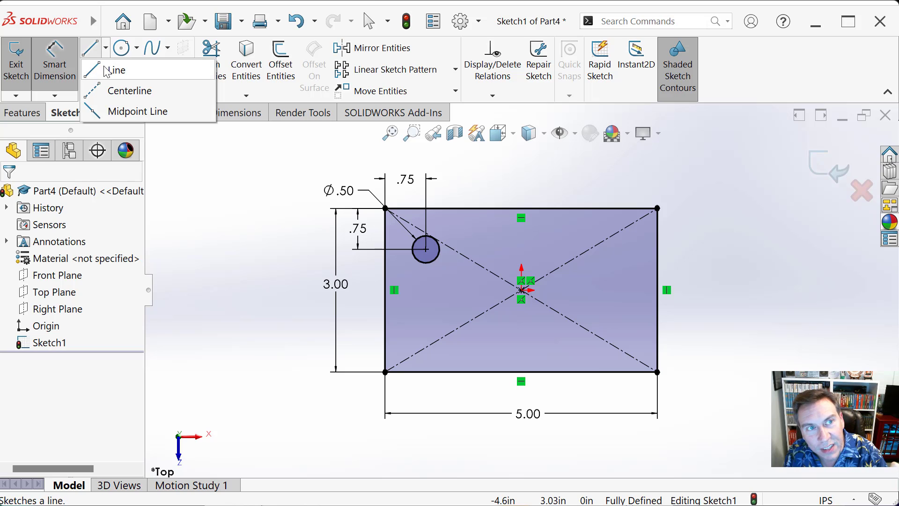
{"action": "left_click", "coordinate": [107, 91]}
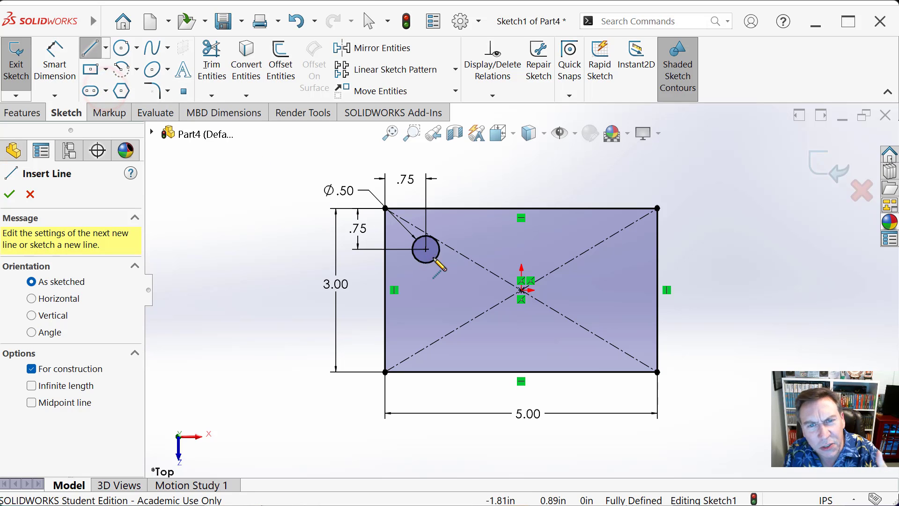
{"action": "left_click", "coordinate": [521, 219]}
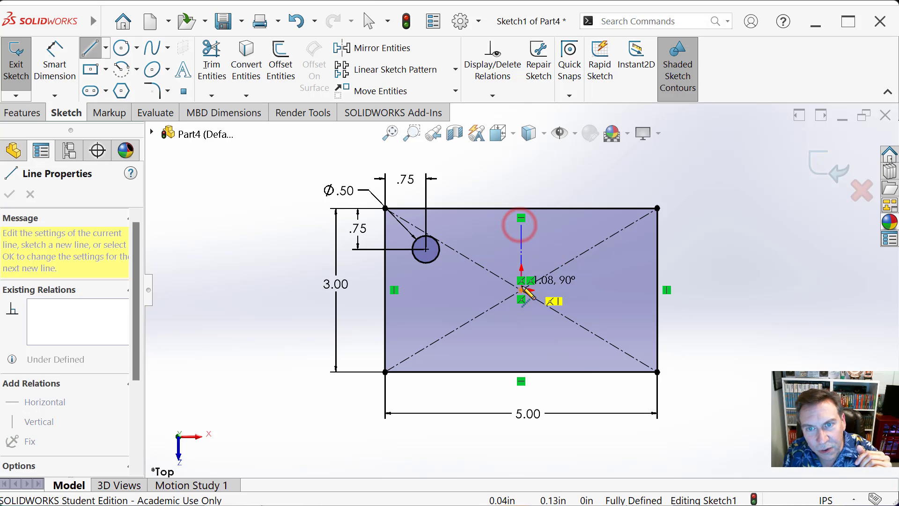
{"action": "left_click", "coordinate": [522, 290]}
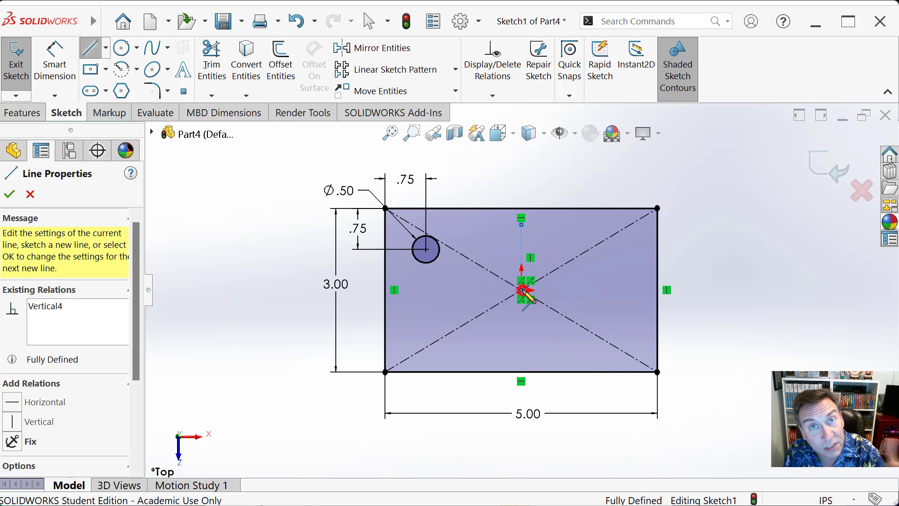
{"action": "left_click", "coordinate": [405, 290]}
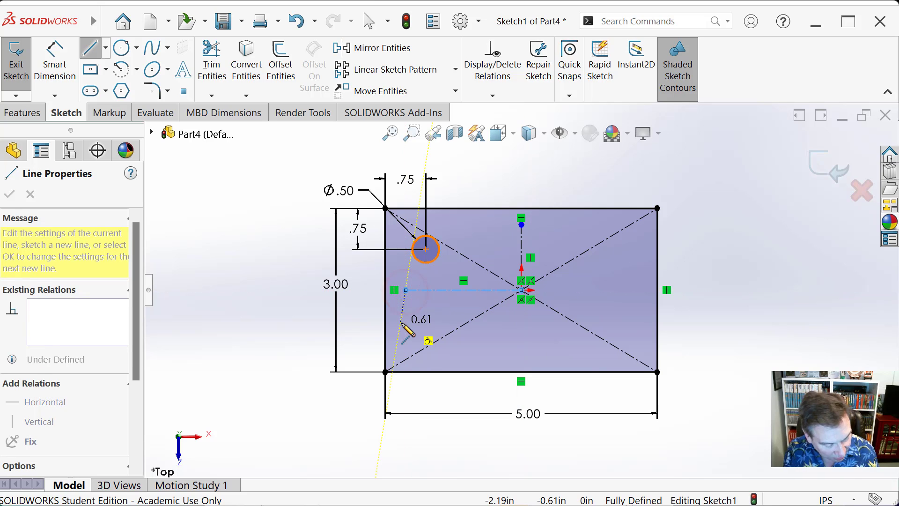
{"action": "key", "text": "Escape"}
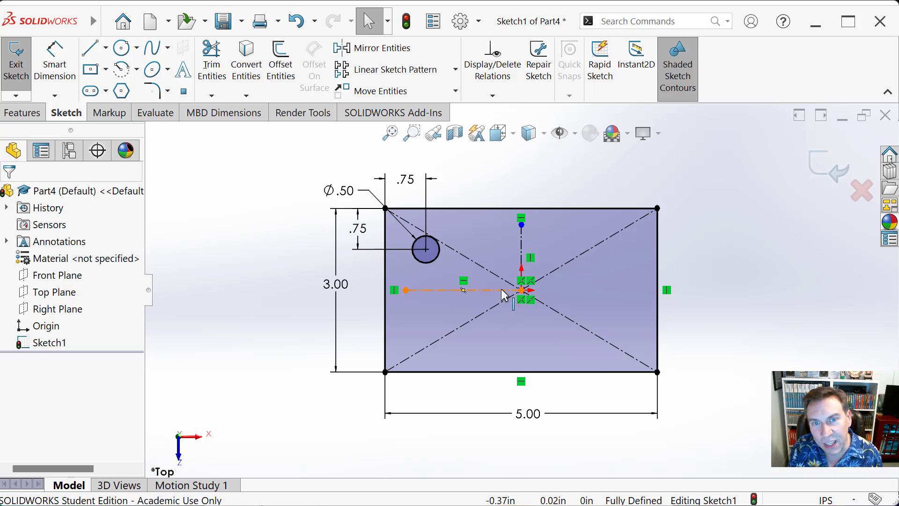
Step: Mirror the circle about the vertical centerline to the rectangle's right half
{"action": "left_click", "coordinate": [431, 263]}
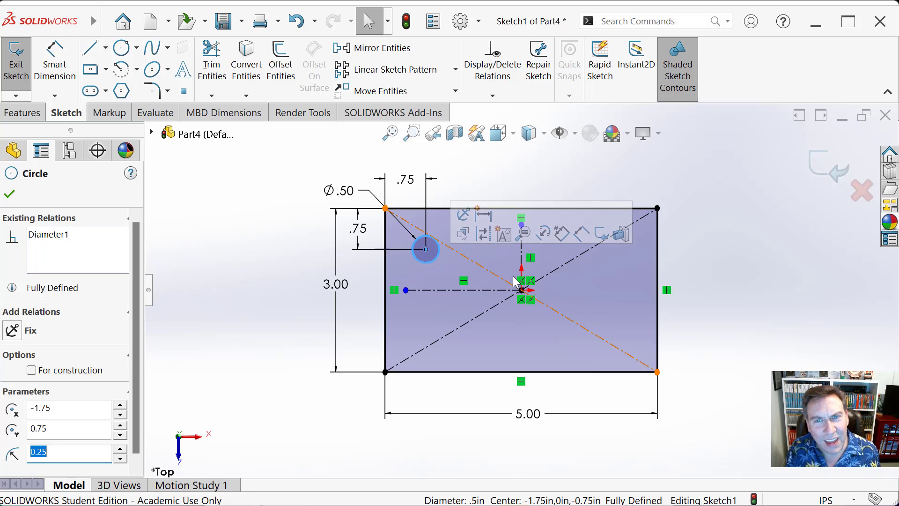
{"action": "left_click", "coordinate": [522, 249], "text": "ctrl"}
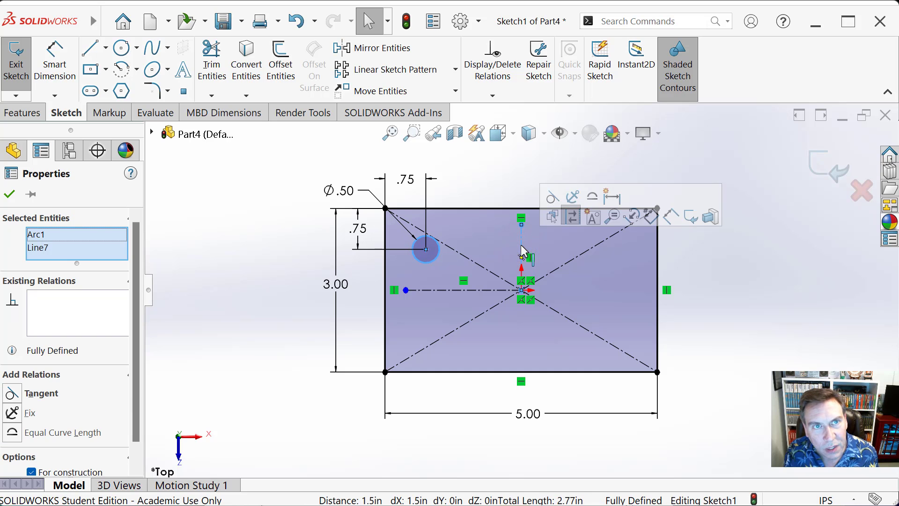
{"action": "left_click", "coordinate": [362, 50]}
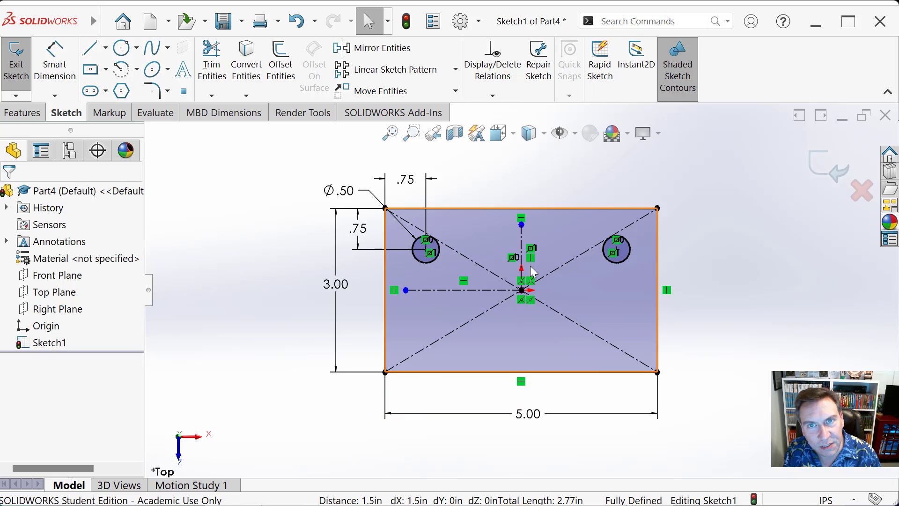
Step: Hide the sketch relation symbols in the graphics view
{"action": "left_click", "coordinate": [577, 134]}
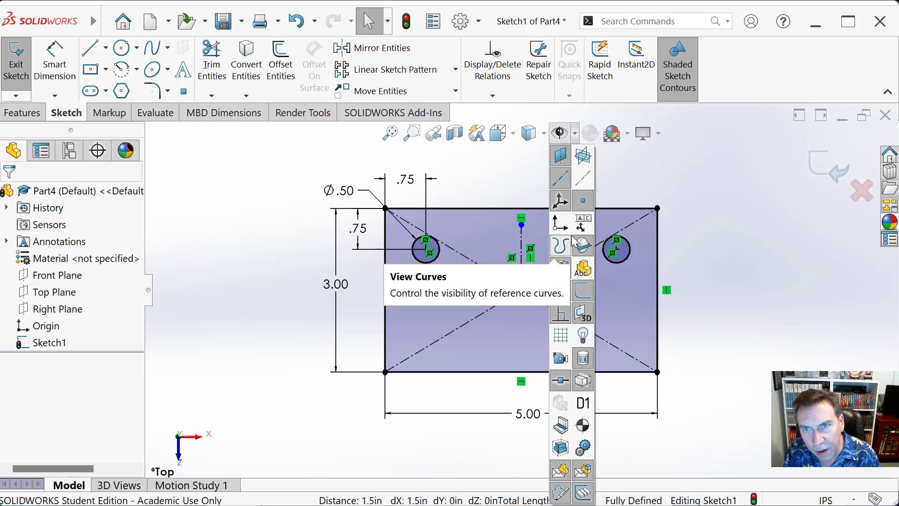
{"action": "left_click", "coordinate": [243, 181]}
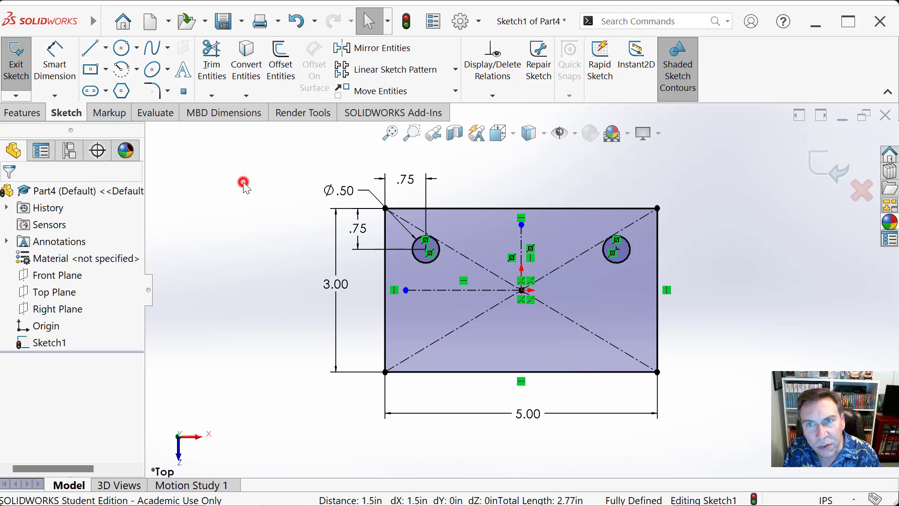
{"action": "left_click", "coordinate": [108, 21]}
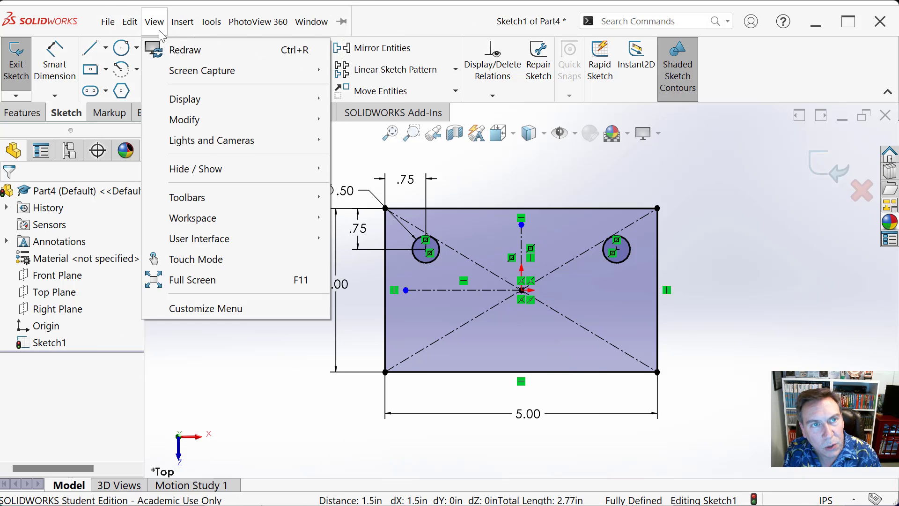
{"action": "mouse_move", "coordinate": [227, 172]}
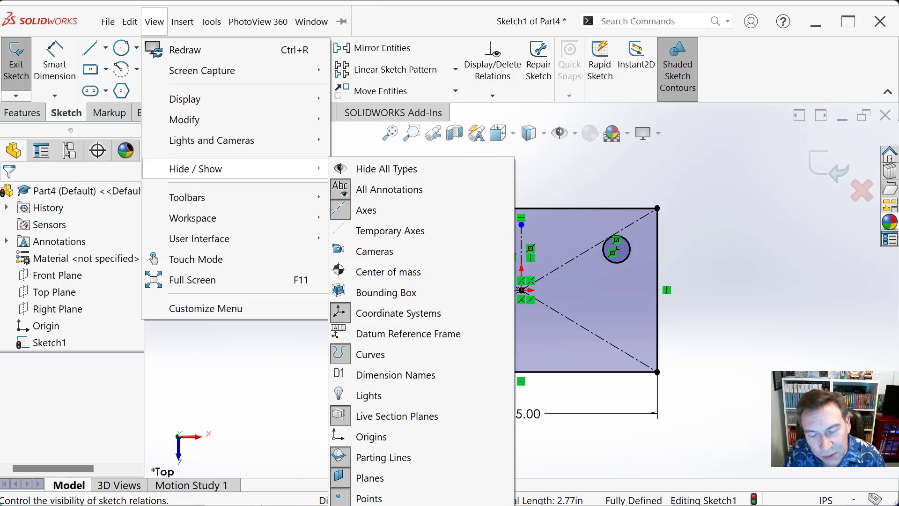
{"action": "left_click", "coordinate": [394, 505]}
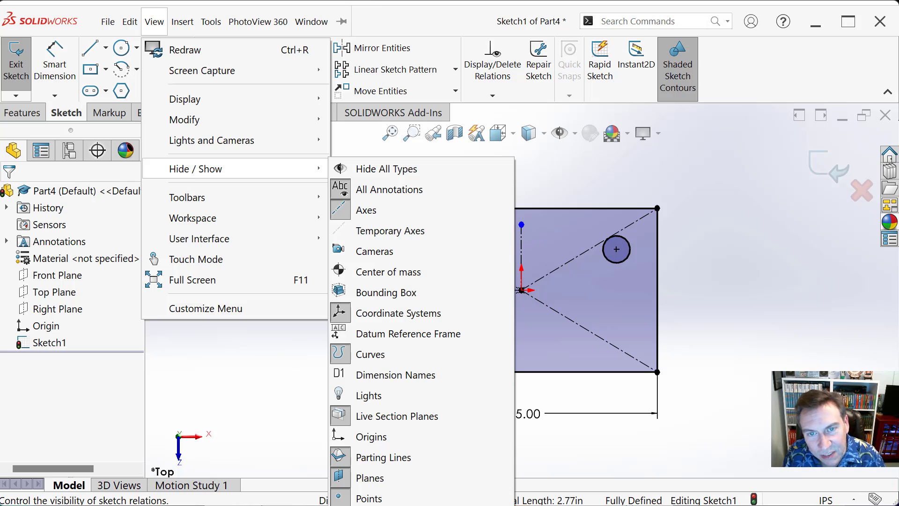
{"action": "left_click", "coordinate": [715, 360]}
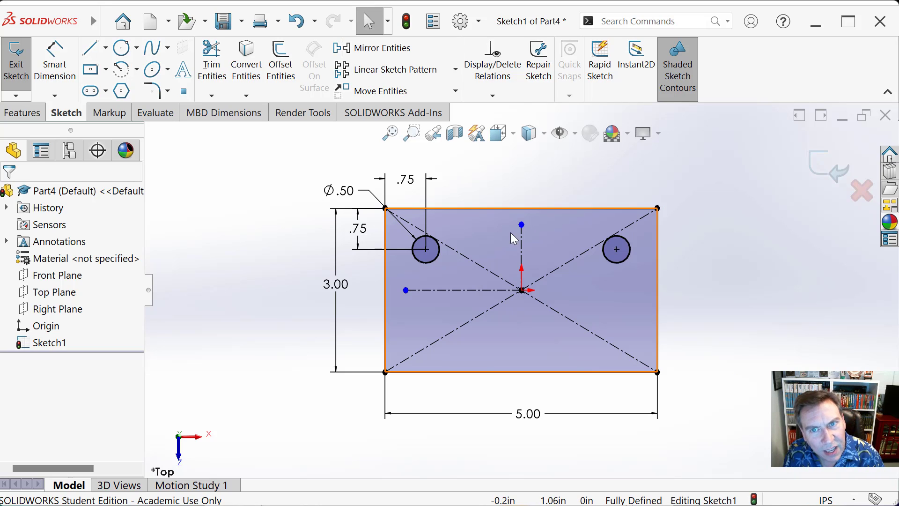
{"action": "left_click", "coordinate": [522, 247]}
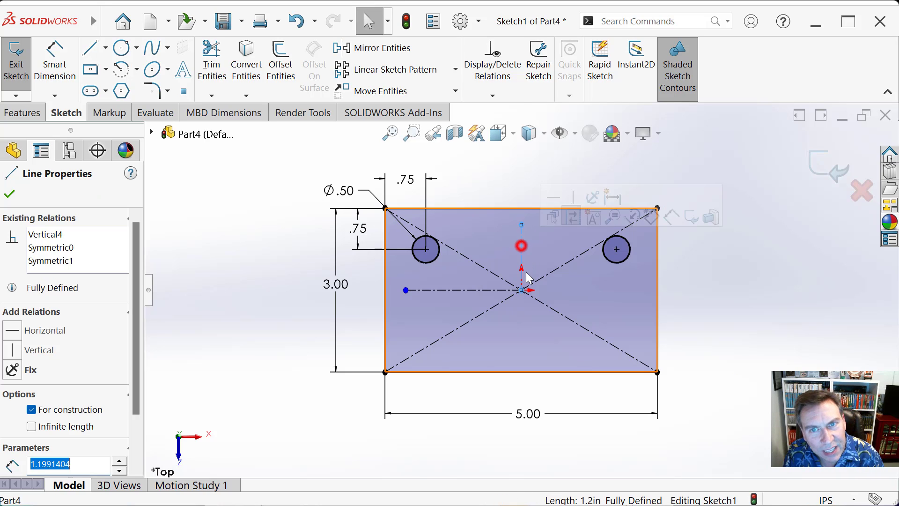
{"action": "left_click", "coordinate": [463, 291]}
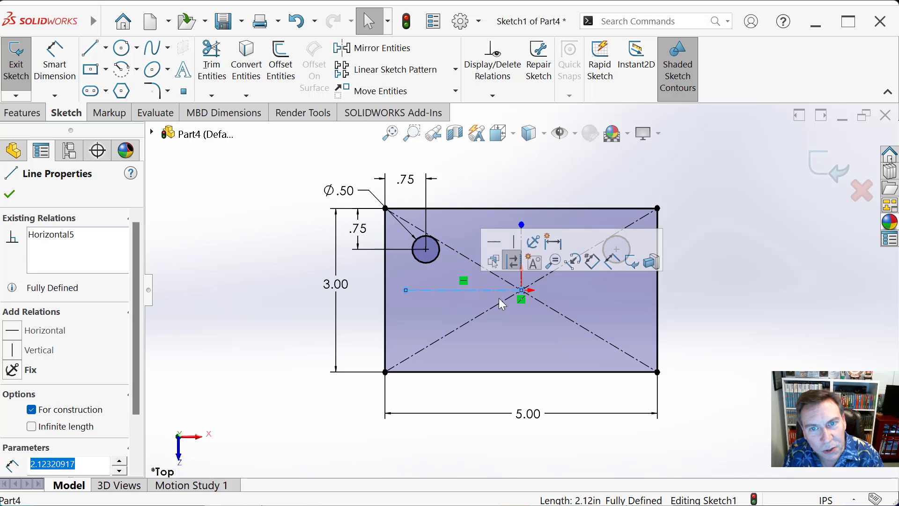
{"action": "left_click", "coordinate": [485, 190]}
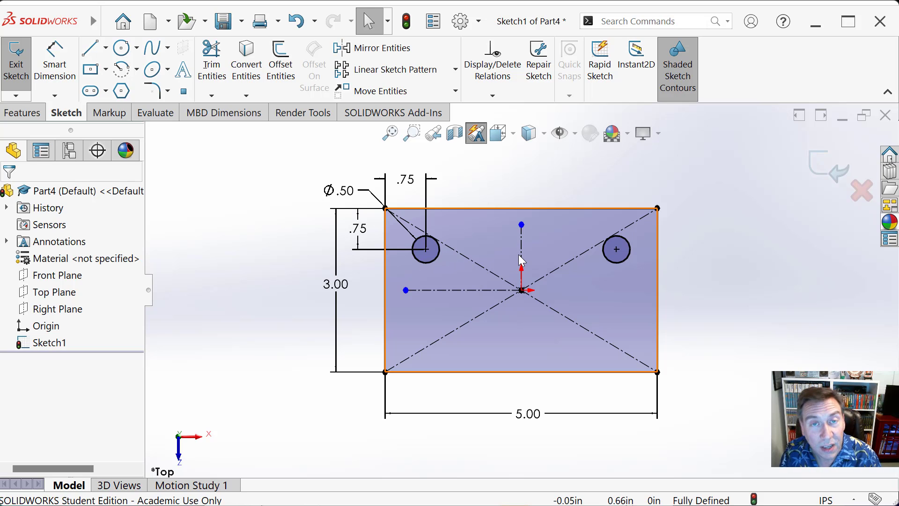
Step: Mirror both upper circles about the horizontal centerline, keeping the Copy option on
{"action": "left_click", "coordinate": [352, 49]}
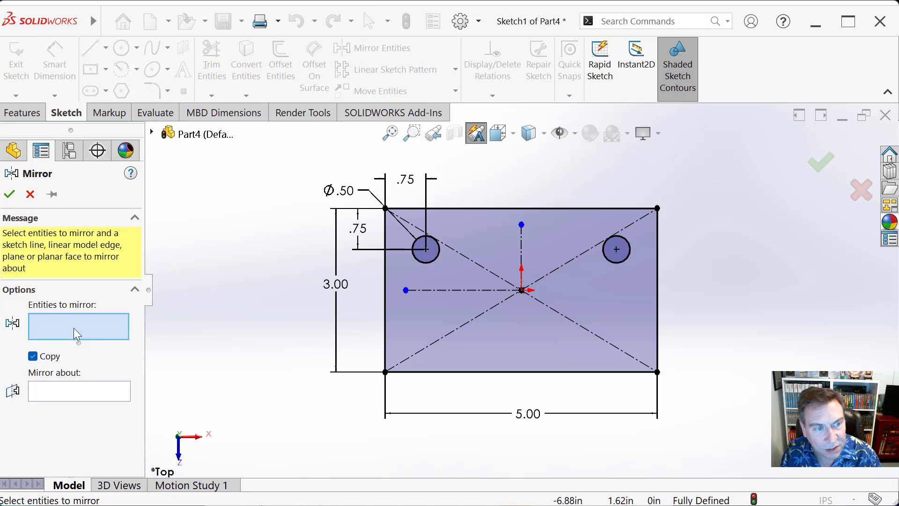
{"action": "left_click", "coordinate": [425, 264]}
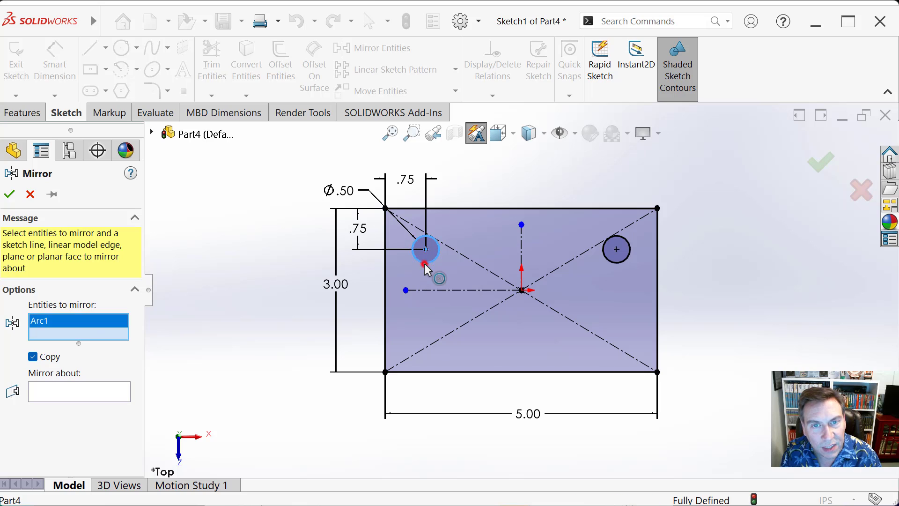
{"action": "left_click", "coordinate": [617, 261]}
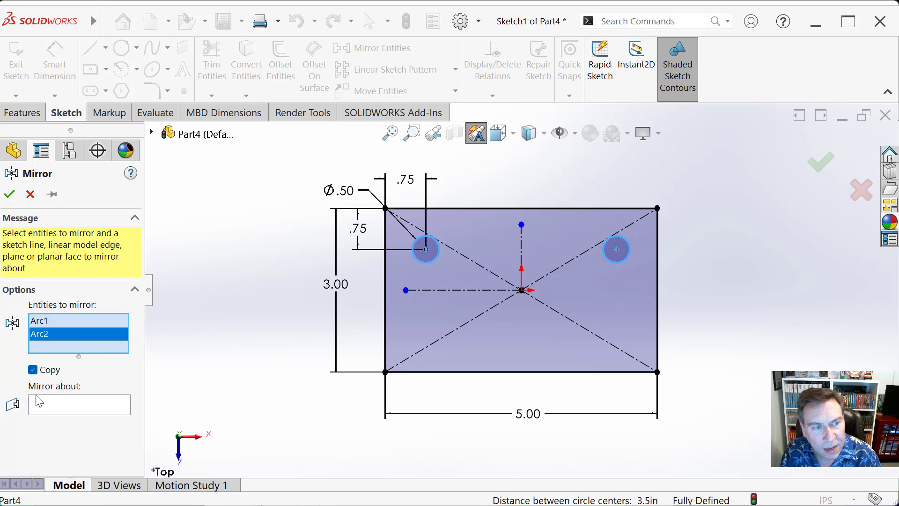
{"action": "left_click", "coordinate": [49, 405]}
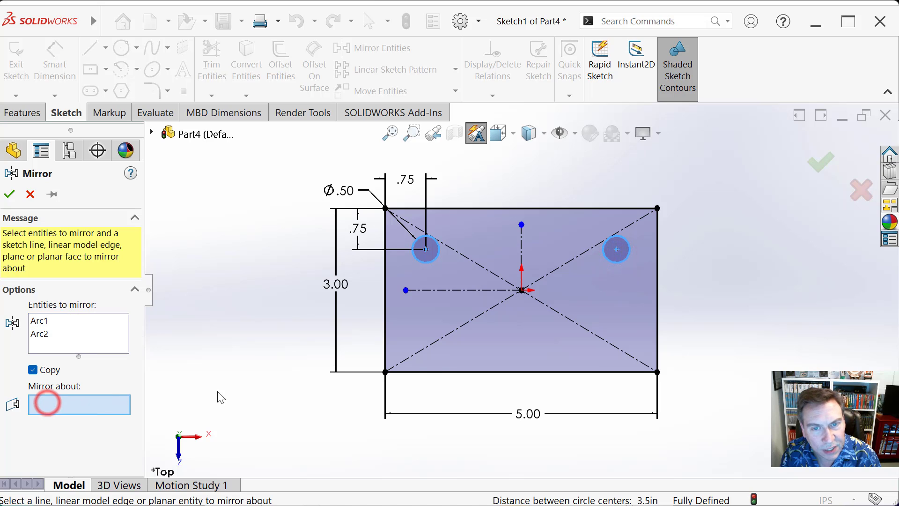
{"action": "left_click", "coordinate": [468, 291]}
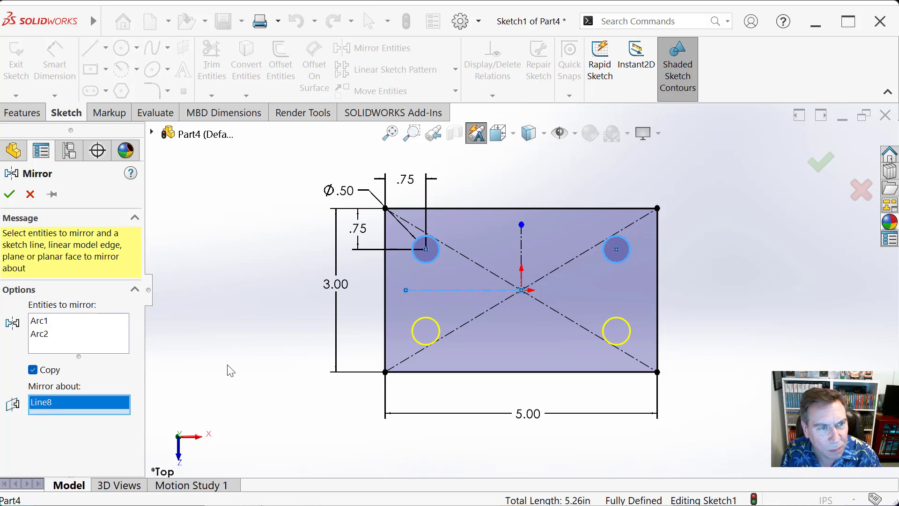
{"action": "left_click", "coordinate": [10, 195]}
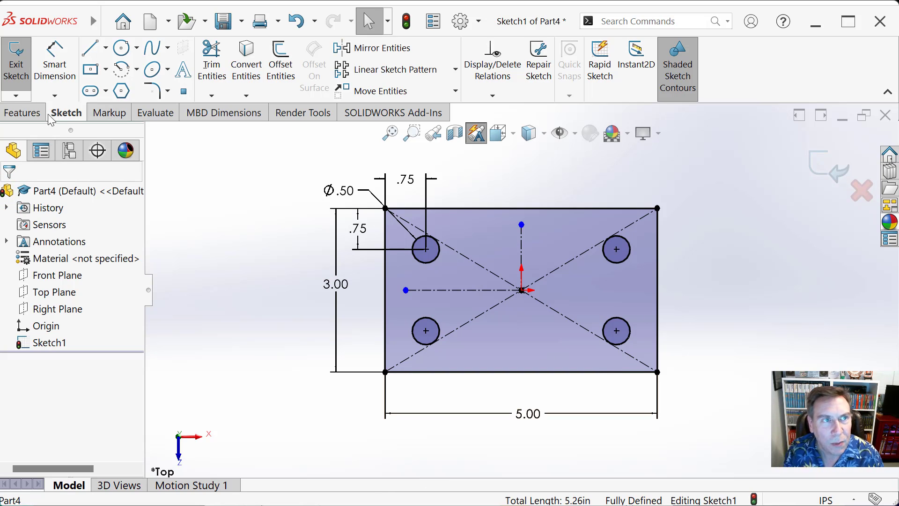
Step: Extrude the rectangle with its four holes to a blind depth of 1.5 in
{"action": "left_click", "coordinate": [22, 112]}
{"action": "left_click", "coordinate": [23, 63]}
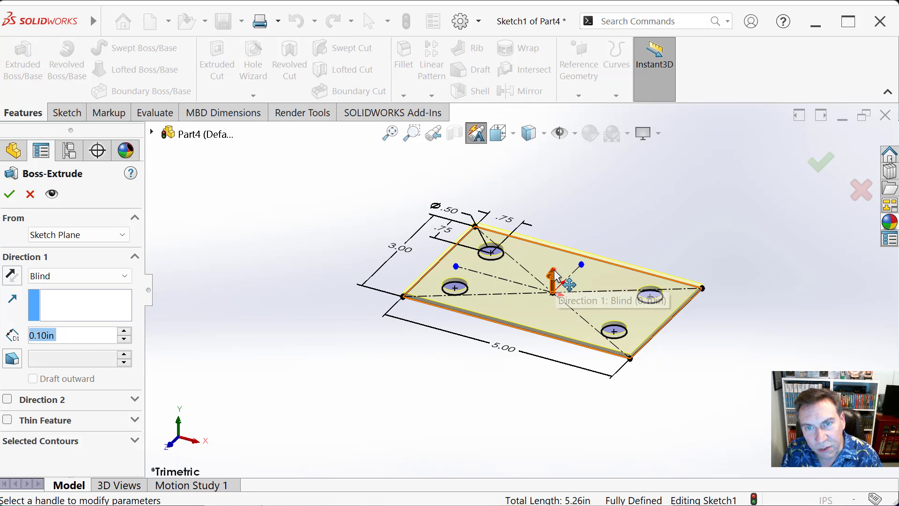
{"action": "left_click_drag", "start_coordinate": [554, 276], "coordinate": [553, 201]}
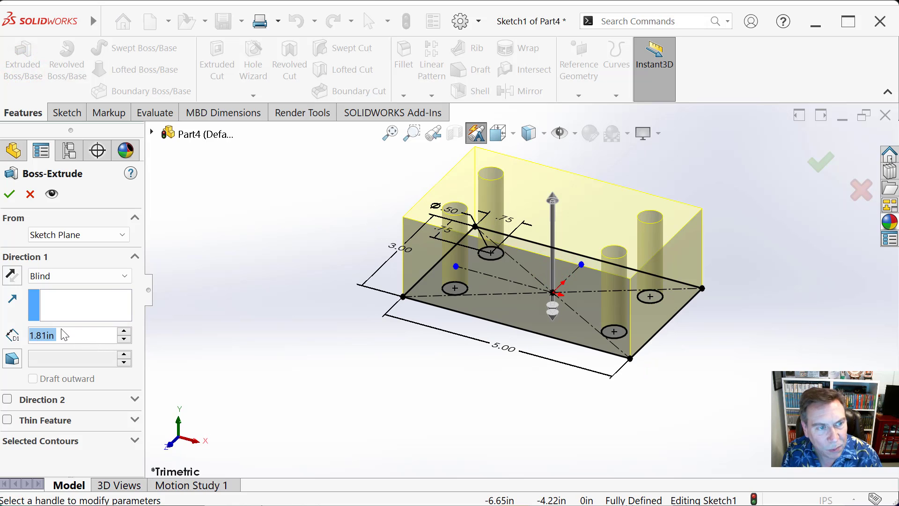
{"action": "type", "text": "1.5"}
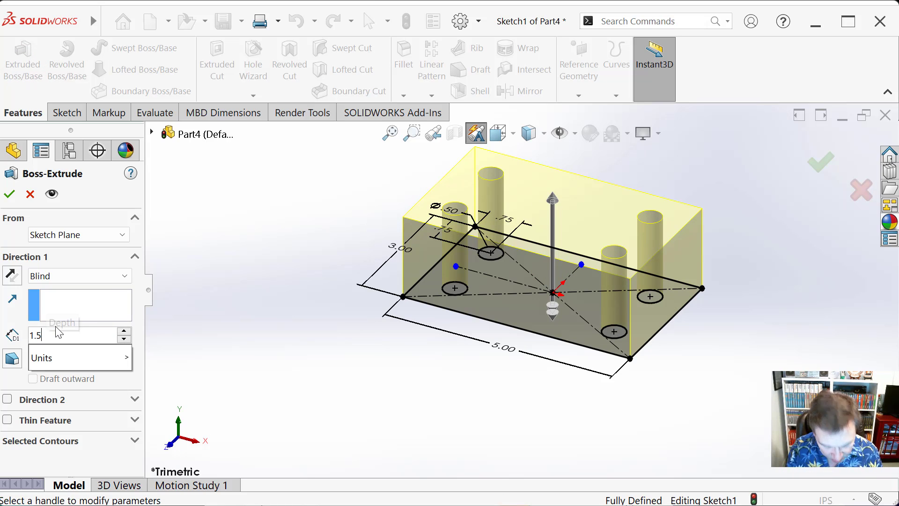
{"action": "key", "text": "Return"}
{"action": "left_click", "coordinate": [10, 193]}
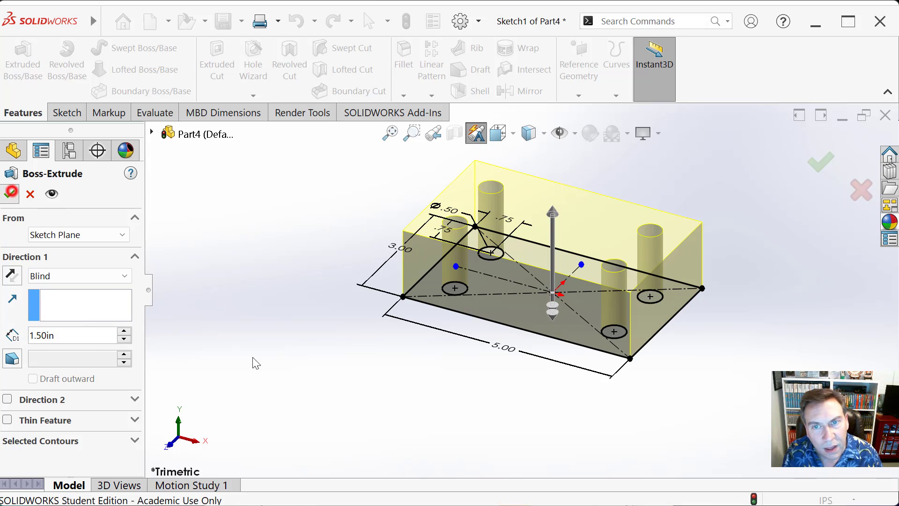
{"action": "left_click", "coordinate": [347, 367]}
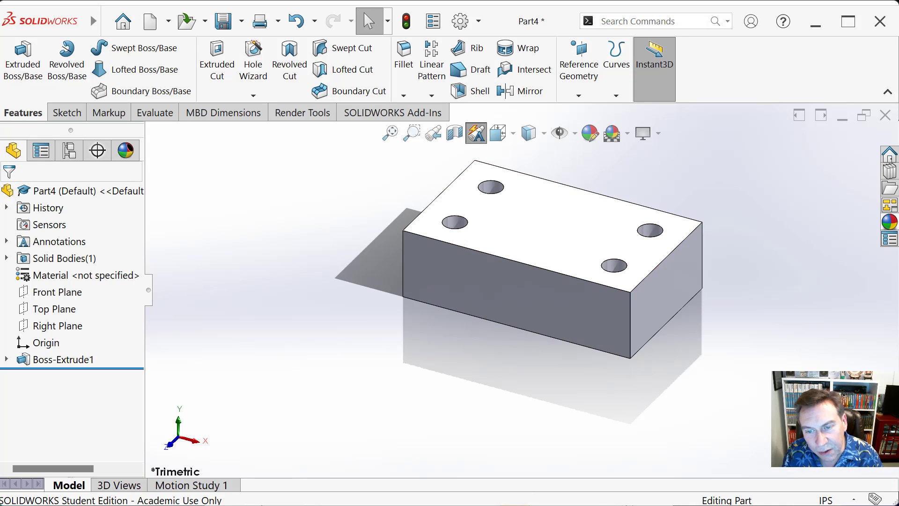
Step: Check the slot in the manual's drawing and sketch a center rectangle about 1.38 by 3 in at the origin on the block's top face
{"action": "key", "text": "alt+Tab"}
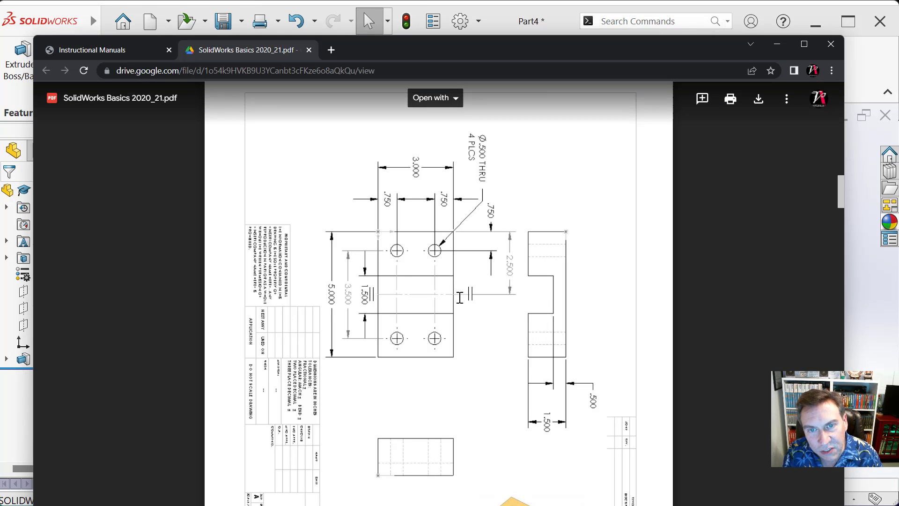
{"action": "left_click", "coordinate": [856, 322]}
{"action": "left_click", "coordinate": [556, 221]}
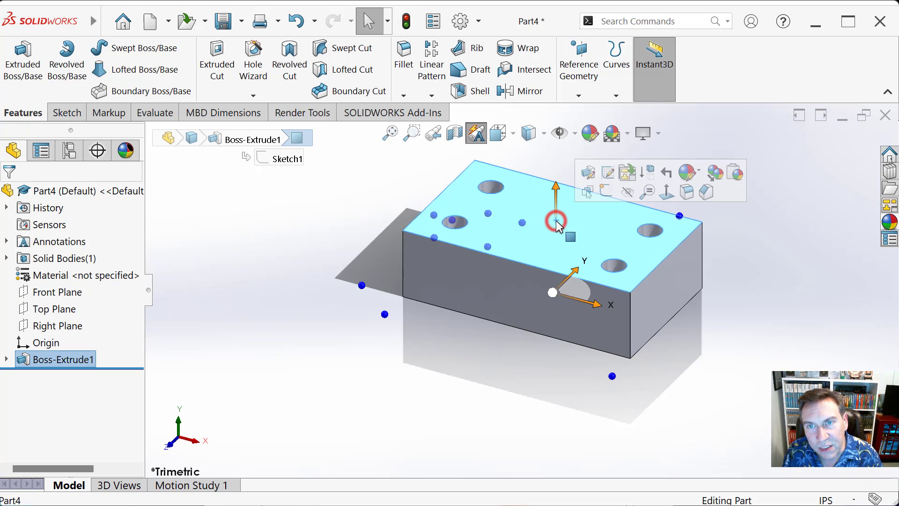
{"action": "left_click", "coordinate": [607, 173]}
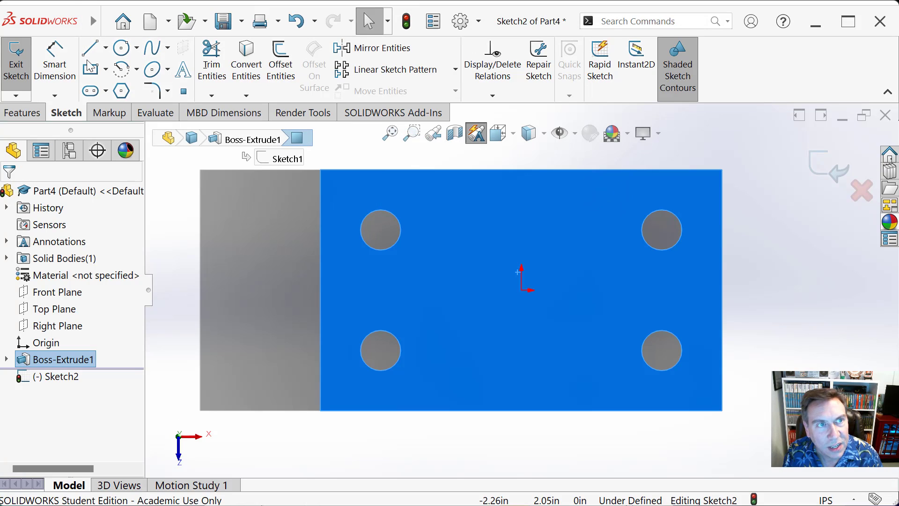
{"action": "left_click", "coordinate": [95, 71]}
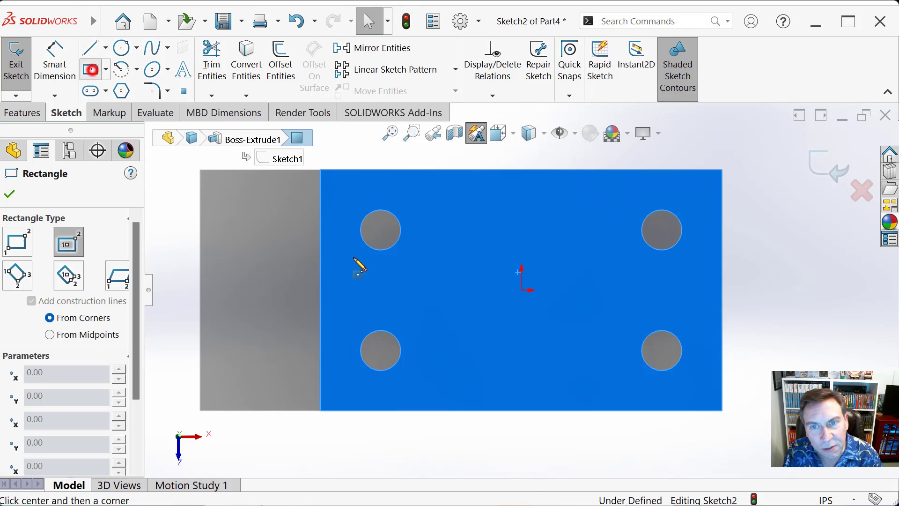
{"action": "left_click", "coordinate": [522, 291]}
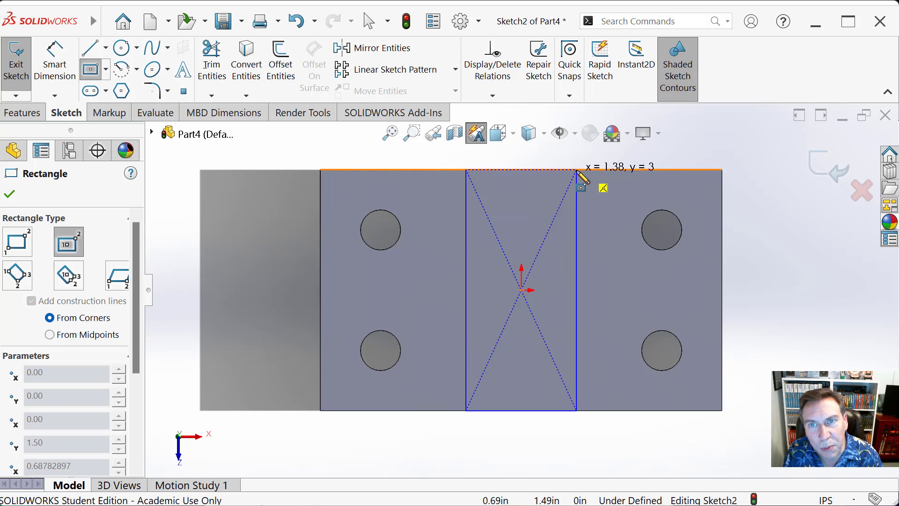
{"action": "left_click", "coordinate": [577, 170]}
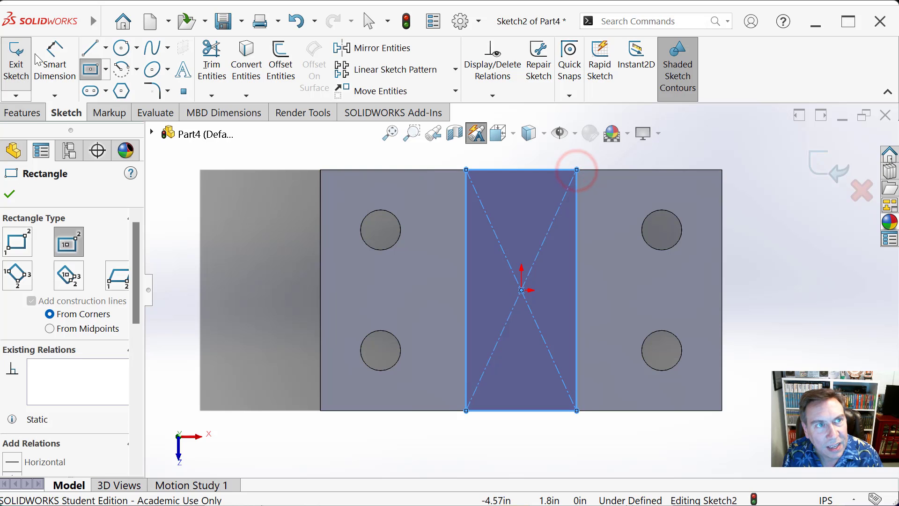
Step: Dimension the slot rectangle's width as 1.5 in
{"action": "left_click", "coordinate": [54, 52]}
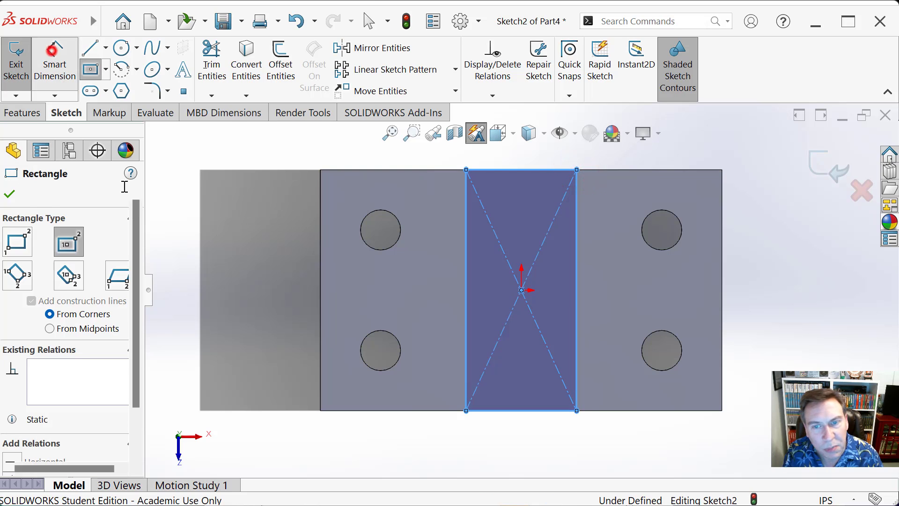
{"action": "left_click", "coordinate": [492, 411]}
{"action": "left_click", "coordinate": [518, 438]}
{"action": "type", "text": "1.5"}
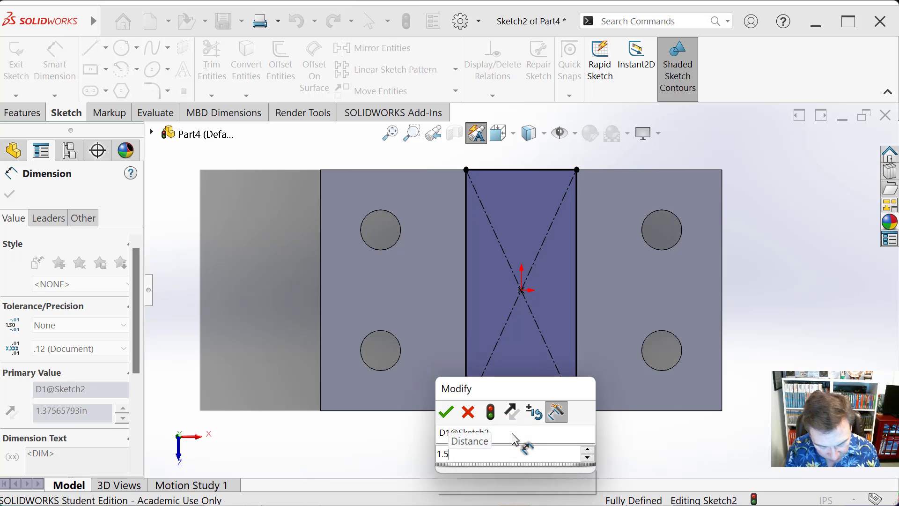
{"action": "key", "text": "Return"}
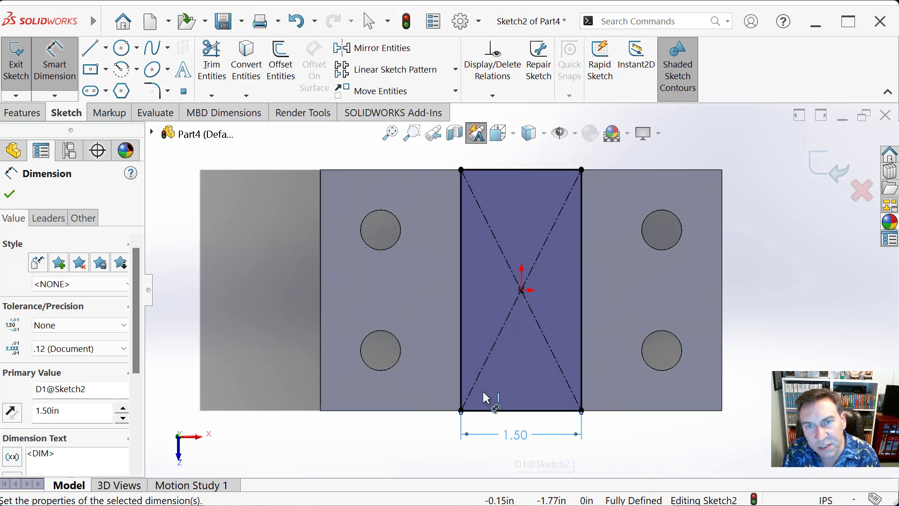
Step: Cut the slot rectangle into the block with a blind Extruded Cut 1 in deep
{"action": "middle_click_drag", "start_coordinate": [380, 322], "coordinate": [351, 219]}
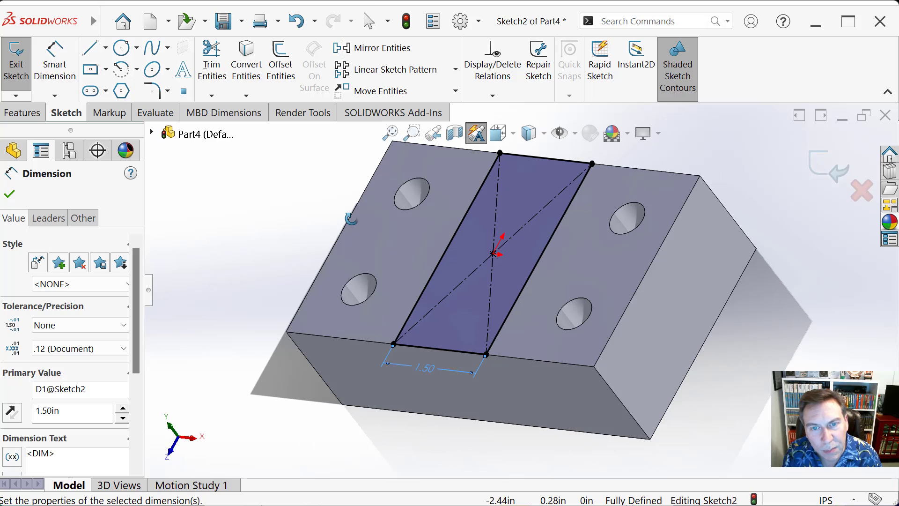
{"action": "left_click", "coordinate": [24, 112]}
{"action": "left_click", "coordinate": [221, 68]}
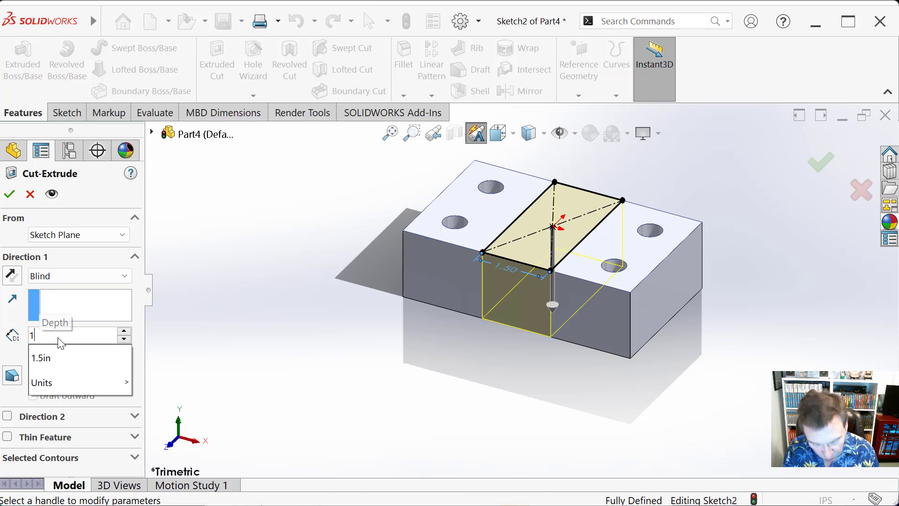
{"action": "type", "text": "1"}
{"action": "key", "text": "Return"}
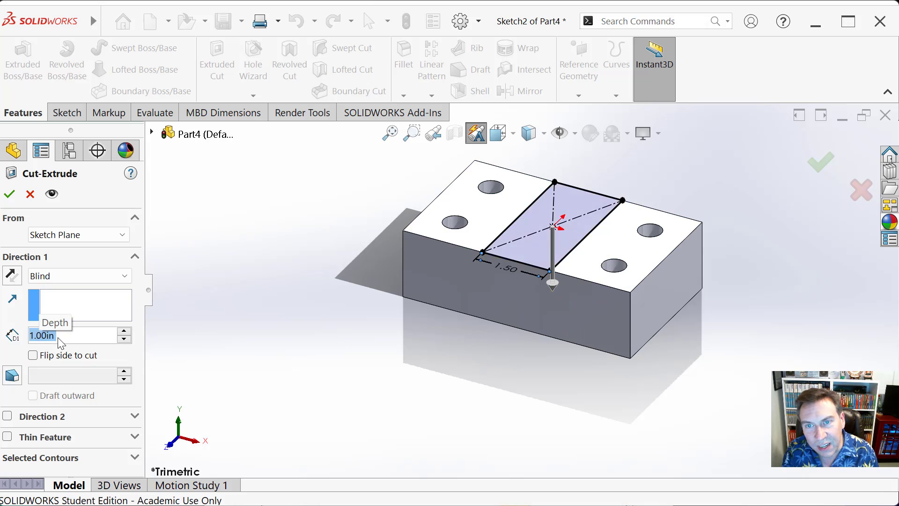
{"action": "key", "text": "Return"}
{"action": "left_click", "coordinate": [334, 303]}
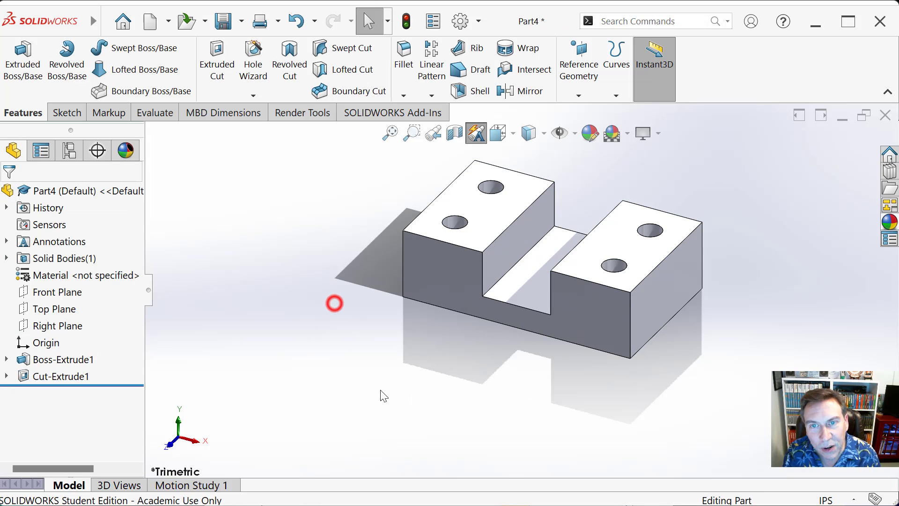
Step: Fillet the block's four vertical outer corner edges with a 1 in radius
{"action": "scroll", "coordinate": [600, 199], "scroll_direction": "down", "scroll_amount": 4}
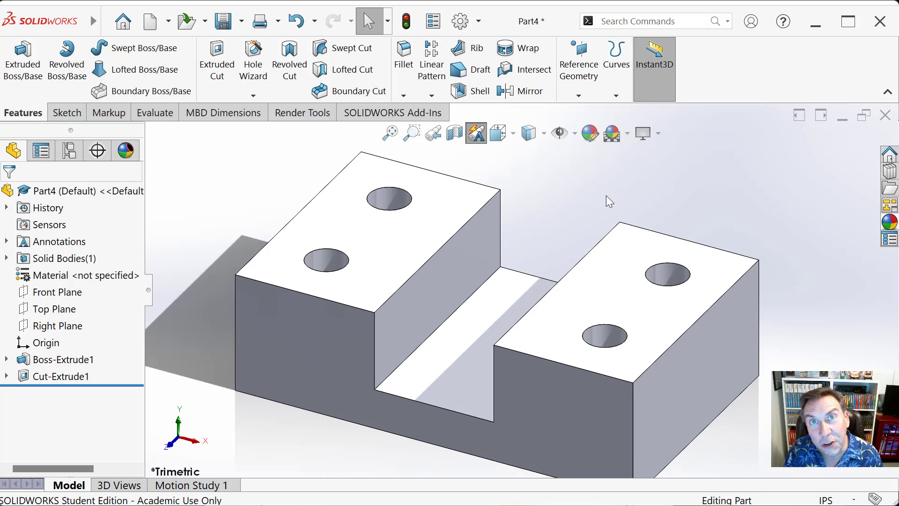
{"action": "scroll", "coordinate": [454, 296], "scroll_direction": "up", "scroll_amount": 2}
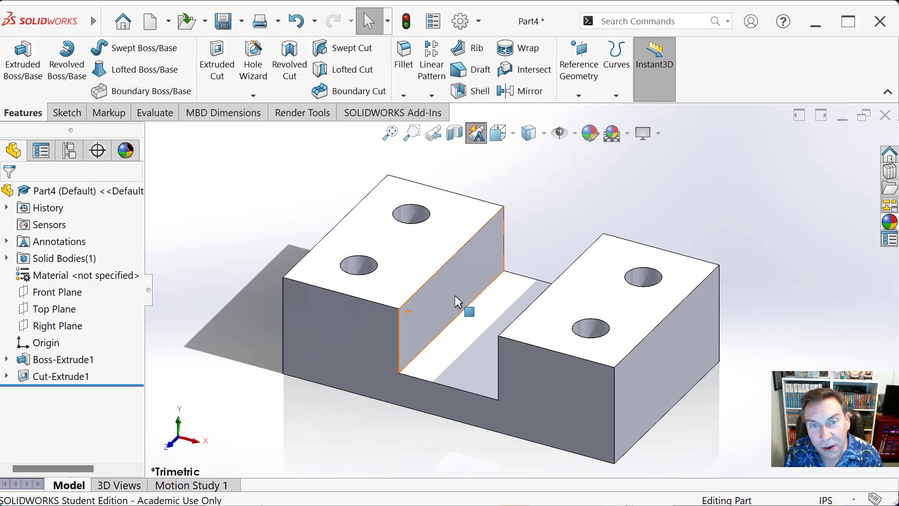
{"action": "left_click", "coordinate": [405, 57]}
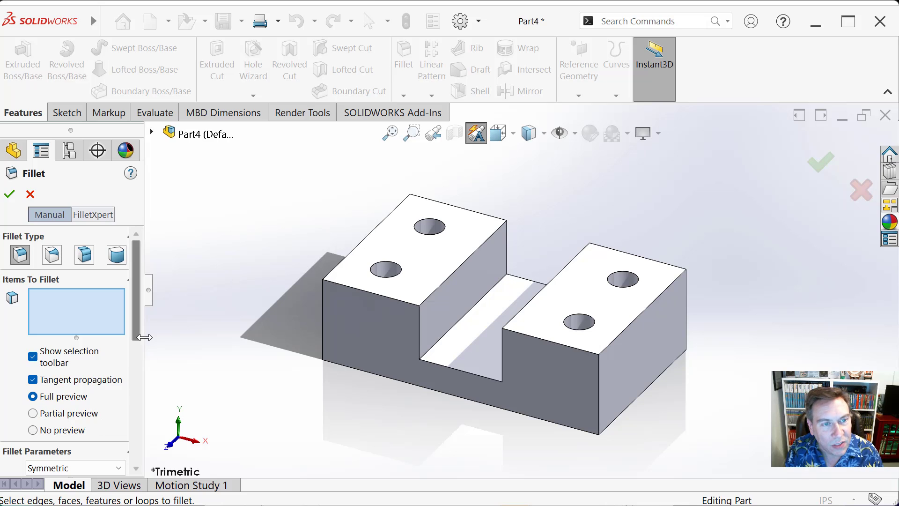
{"action": "left_click_drag", "start_coordinate": [138, 322], "coordinate": [138, 354]}
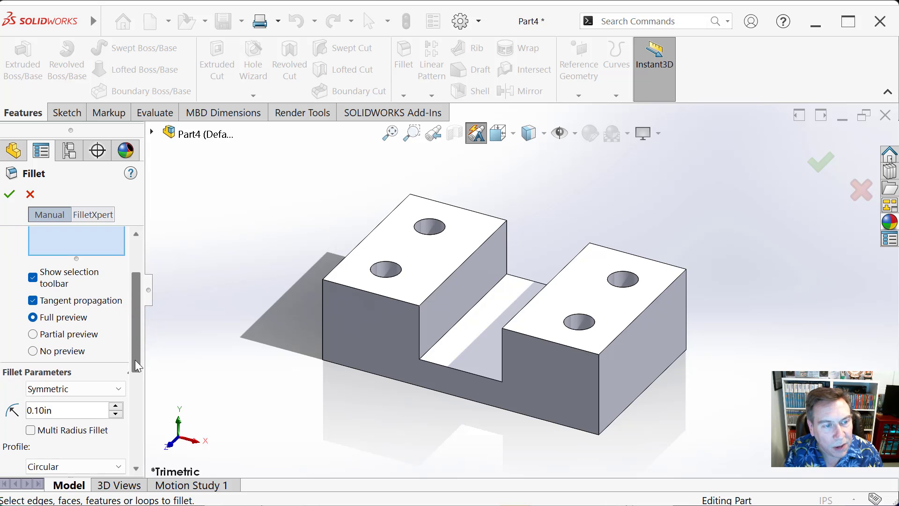
{"action": "double_click", "coordinate": [75, 411]}
{"action": "type", "text": "1"}
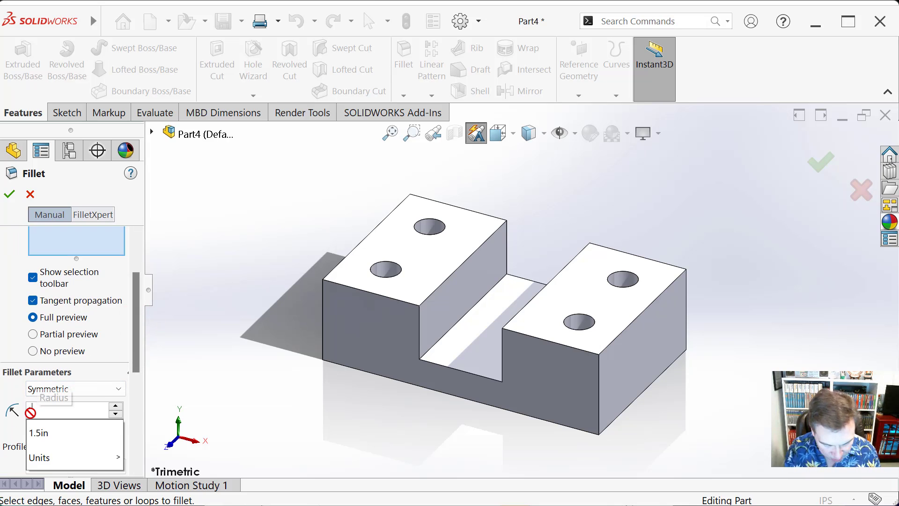
{"action": "key", "text": "Return"}
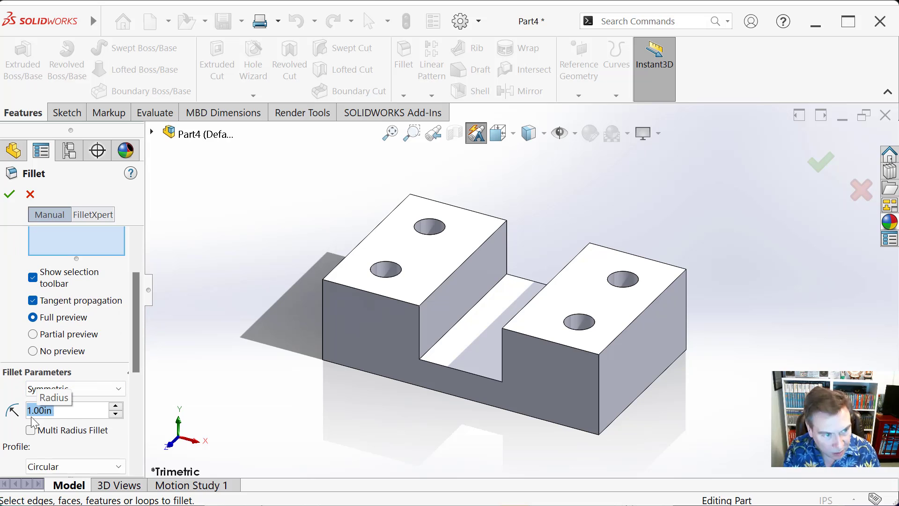
{"action": "left_click", "coordinate": [323, 308]}
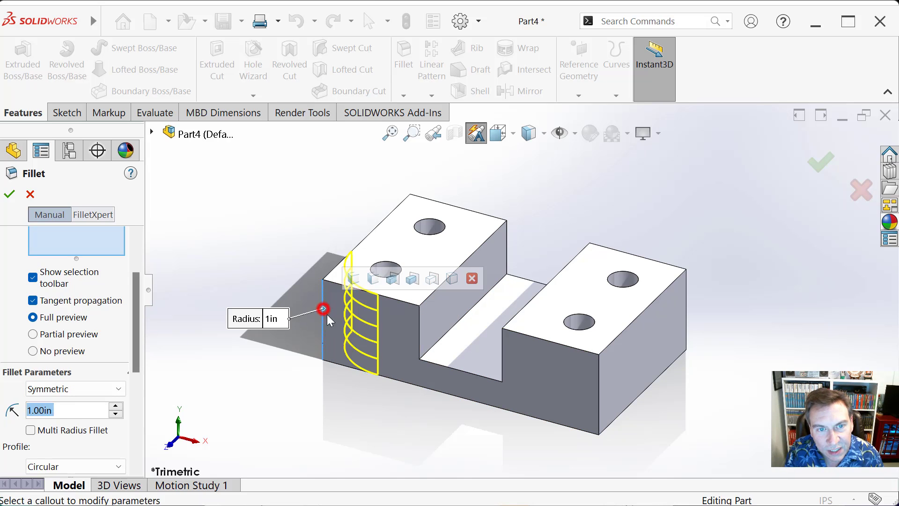
{"action": "left_click", "coordinate": [598, 379]}
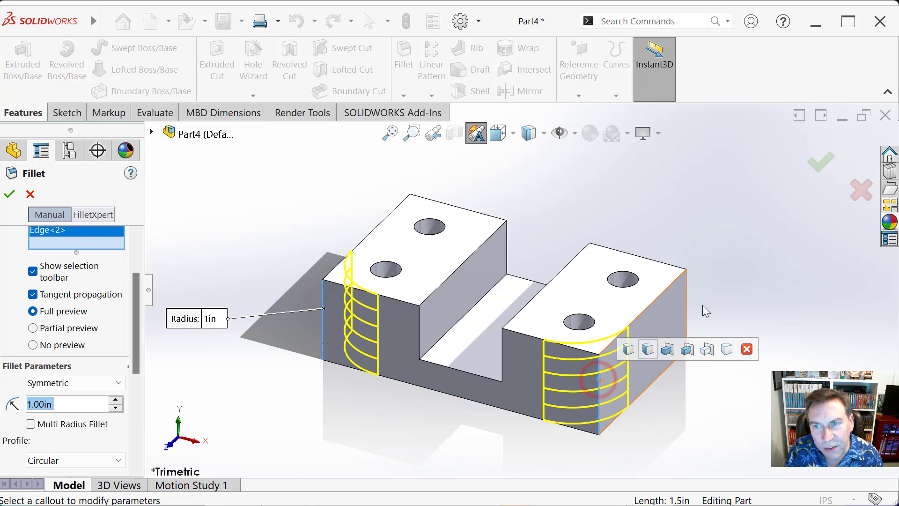
{"action": "left_click", "coordinate": [686, 302]}
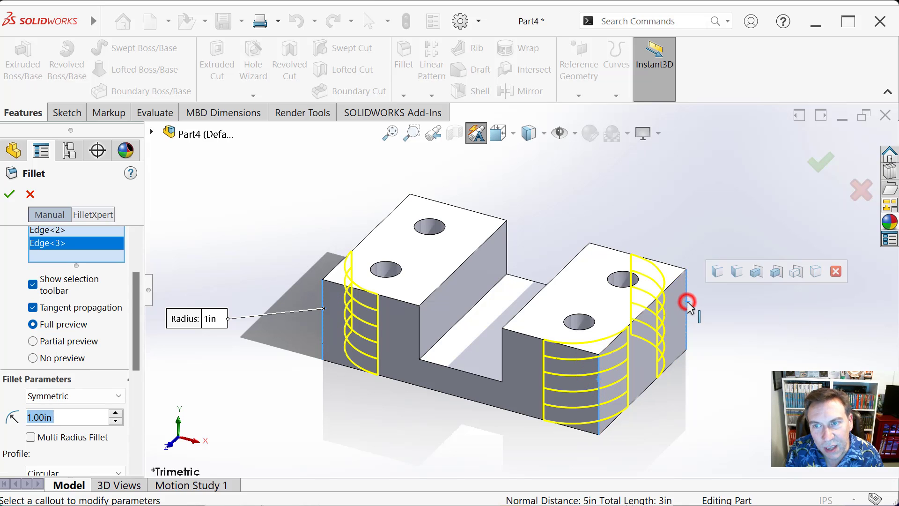
{"action": "left_click", "coordinate": [412, 215]}
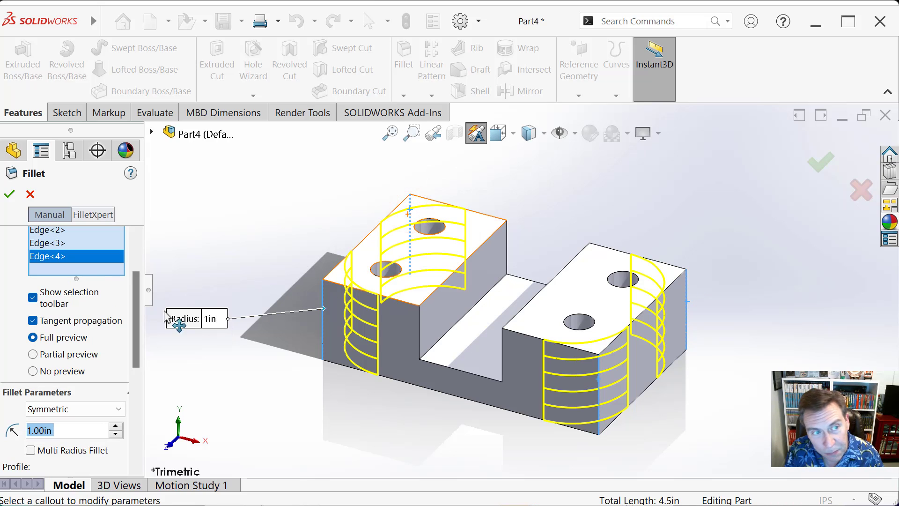
{"action": "left_click", "coordinate": [9, 194]}
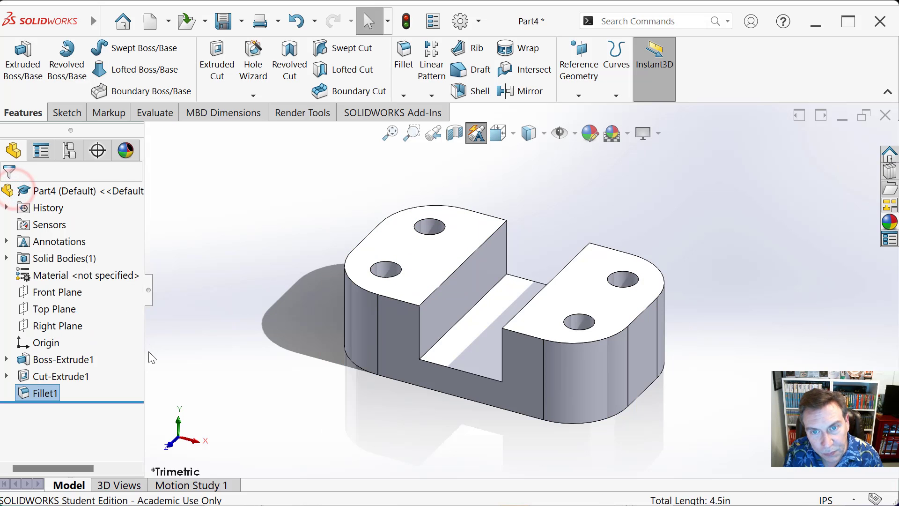
Step: Chamfer all edges of the two raised top faces, including the hole rims, at 0.125 in and 45 degrees
{"action": "left_click", "coordinate": [404, 95]}
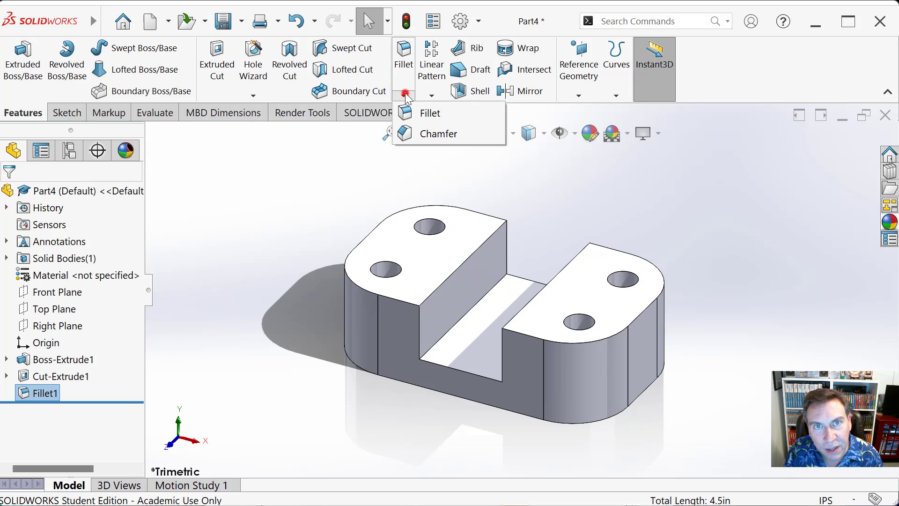
{"action": "left_click", "coordinate": [412, 134]}
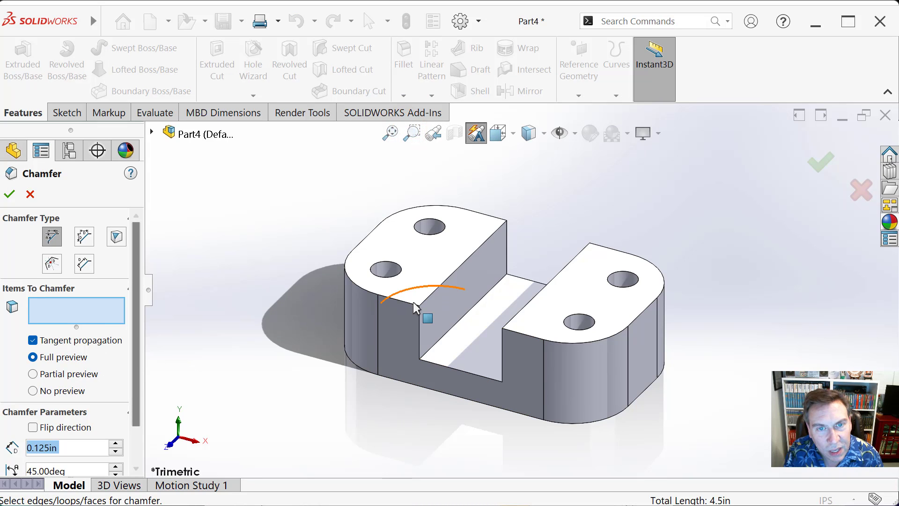
{"action": "left_click", "coordinate": [426, 262]}
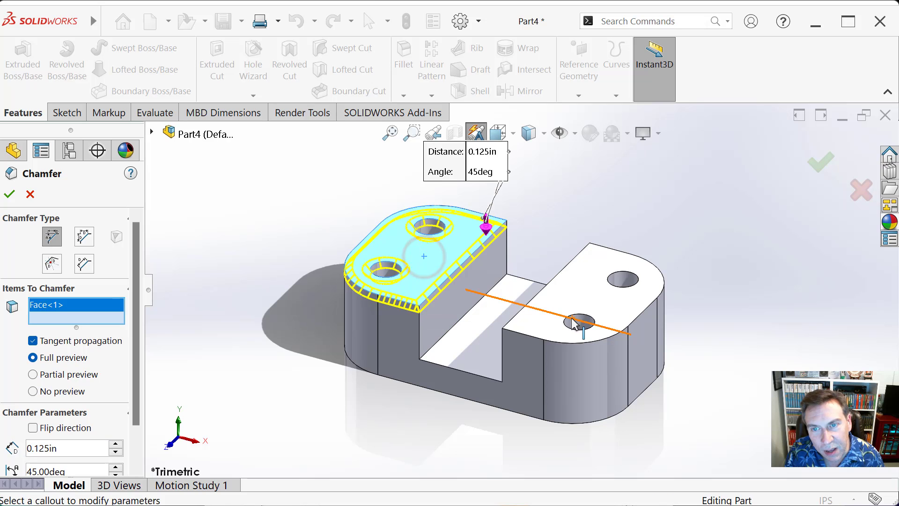
{"action": "left_click", "coordinate": [553, 314]}
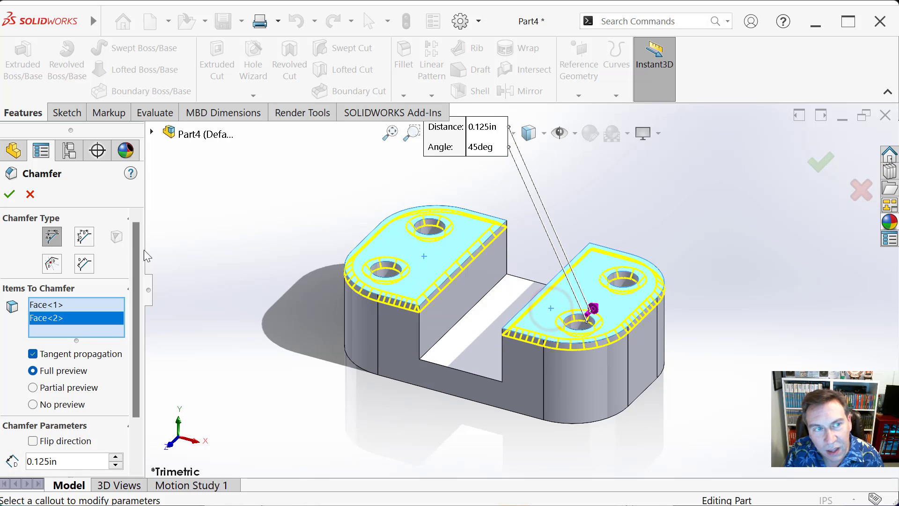
{"action": "left_click", "coordinate": [9, 194]}
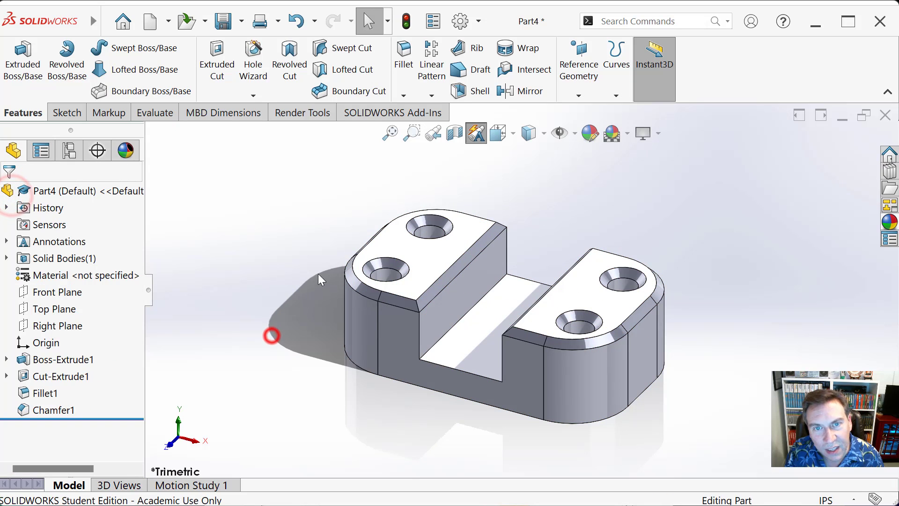
{"action": "middle_click_drag", "start_coordinate": [271, 335], "coordinate": [478, 220]}
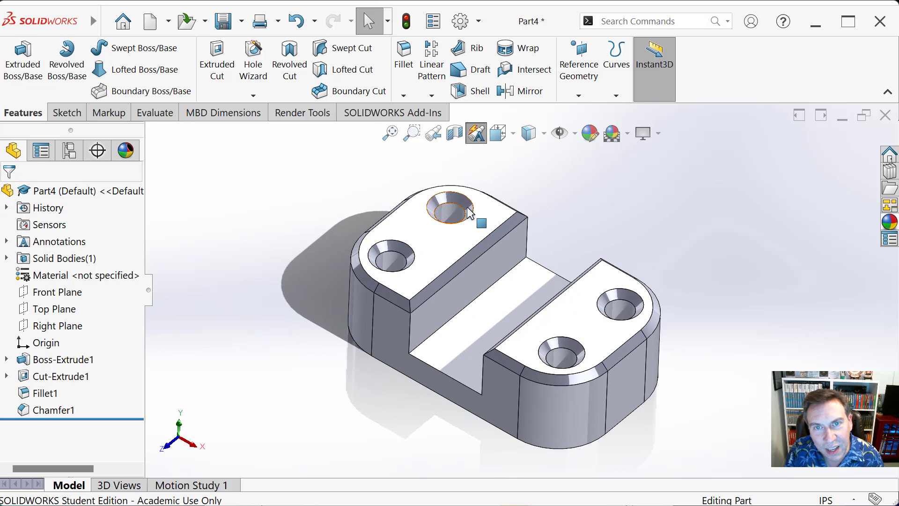
Step: Shell the block to a 0.10 in wall thickness, removing its flat bottom face
{"action": "middle_click_drag", "start_coordinate": [413, 337], "coordinate": [491, 329]}
{"action": "left_click", "coordinate": [490, 328]}
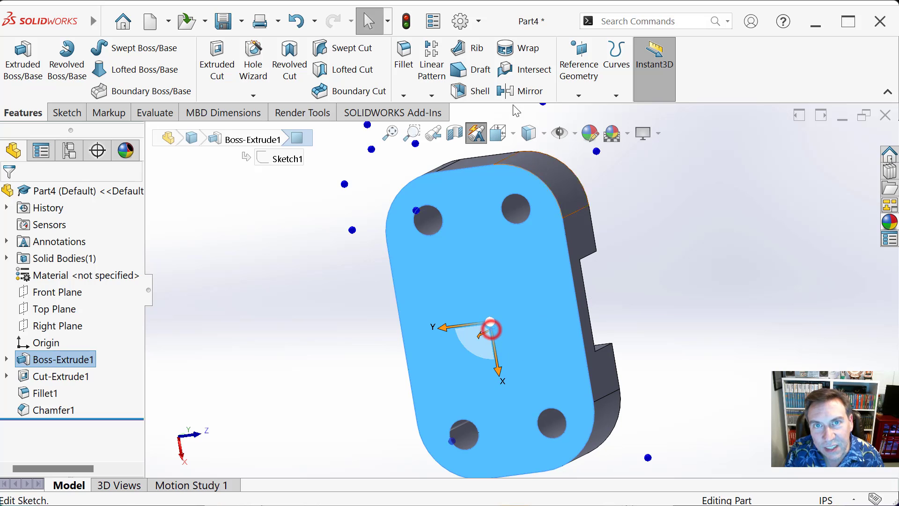
{"action": "left_click", "coordinate": [478, 94]}
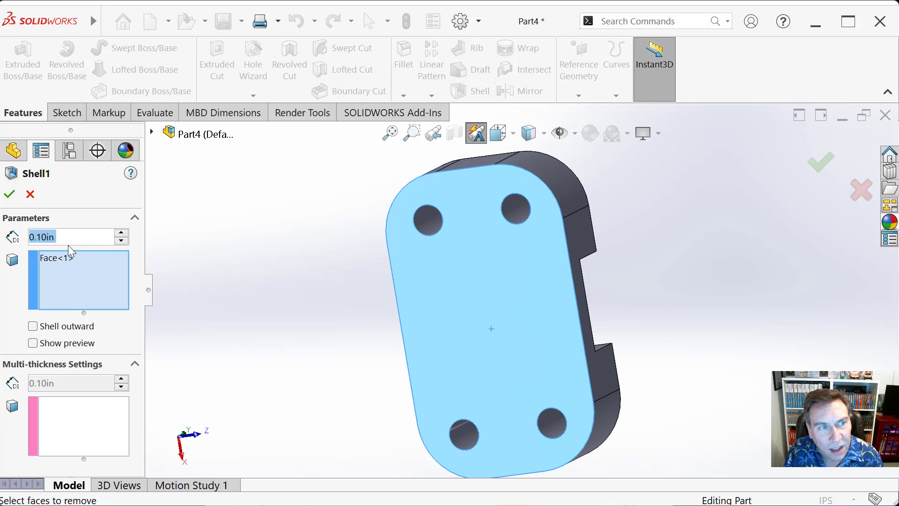
{"action": "left_click", "coordinate": [9, 194]}
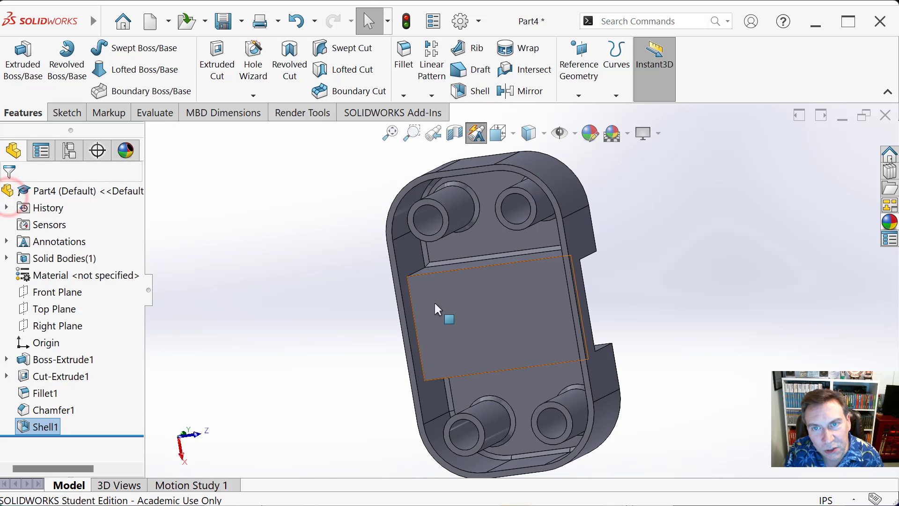
{"action": "middle_click_drag", "start_coordinate": [443, 309], "coordinate": [421, 318]}
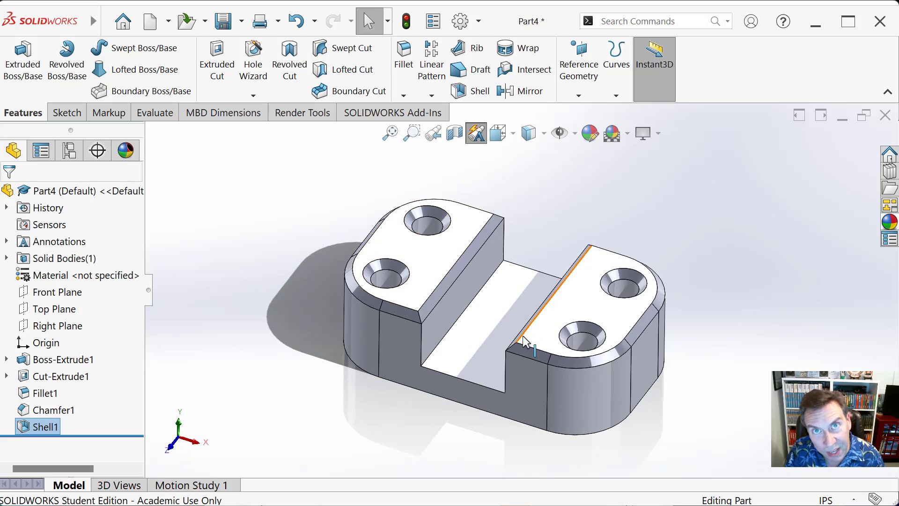
Step: Apply the red high gloss plastic appearance to the whole chamfer feature
{"action": "left_click", "coordinate": [580, 363]}
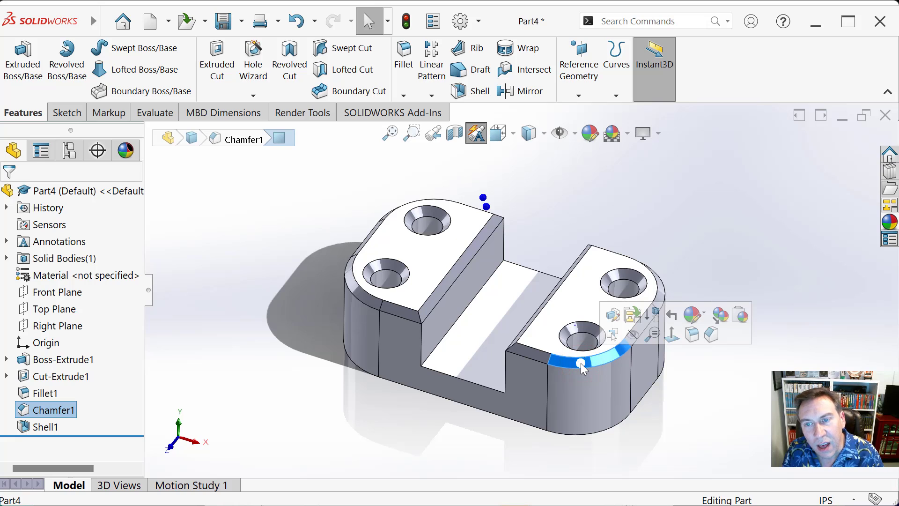
{"action": "left_click", "coordinate": [706, 317]}
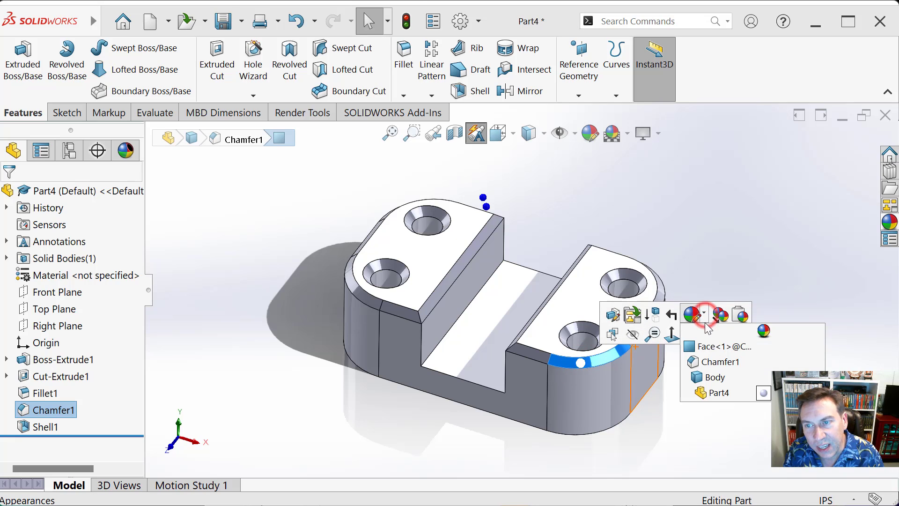
{"action": "left_click", "coordinate": [708, 362]}
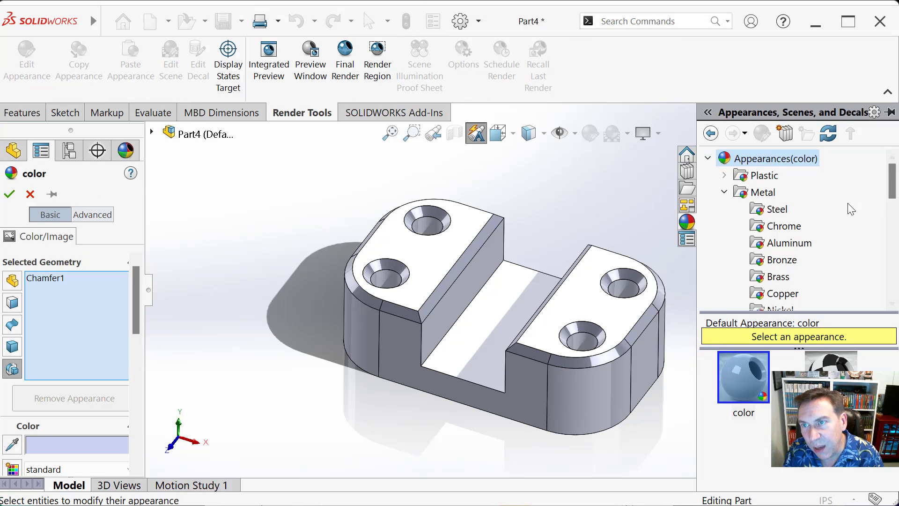
{"action": "left_click", "coordinate": [725, 175]}
{"action": "left_click", "coordinate": [772, 175]}
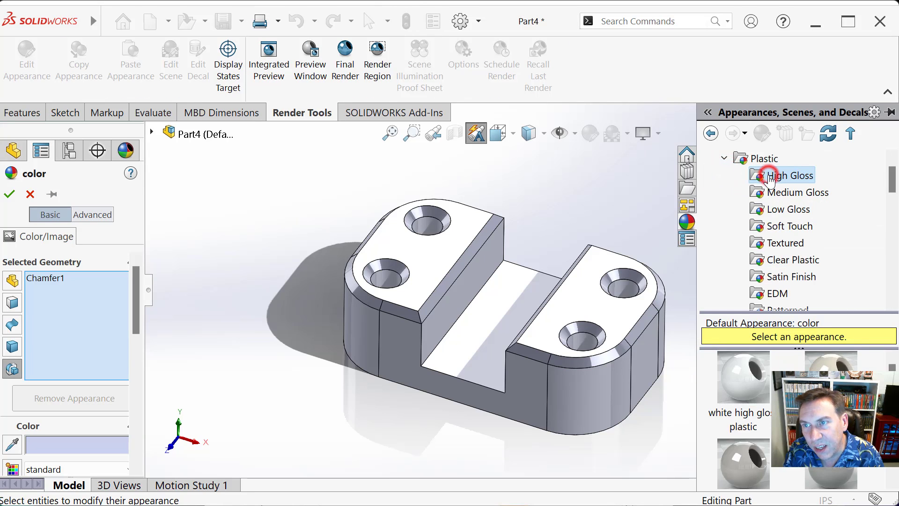
{"action": "scroll", "coordinate": [800, 370], "scroll_direction": "down", "scroll_amount": 2}
{"action": "left_click", "coordinate": [749, 462]}
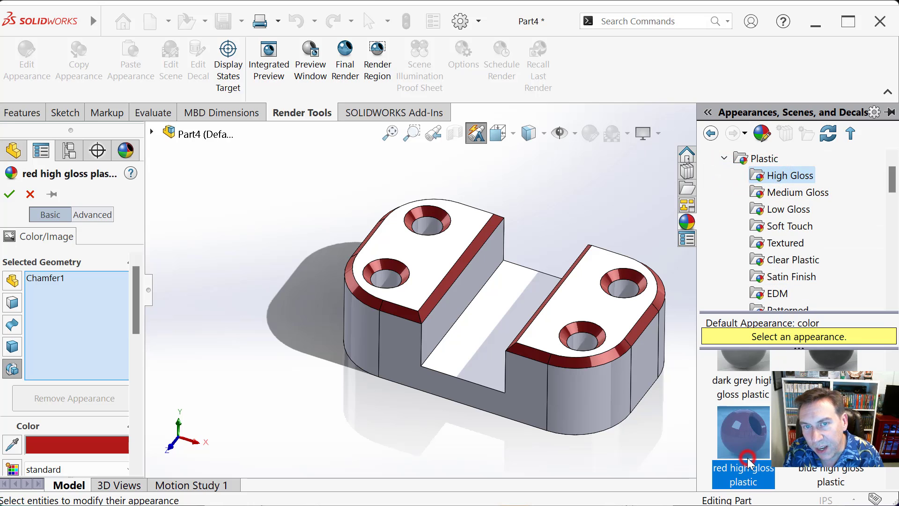
{"action": "left_click", "coordinate": [11, 195]}
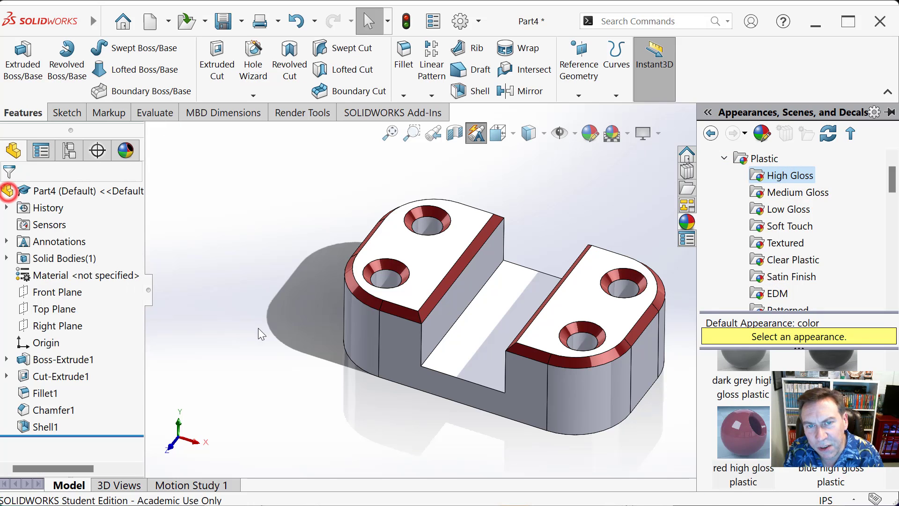
Step: Apply the diamond mesh plastic appearance to the slot's floor face only
{"action": "left_click", "coordinate": [473, 326]}
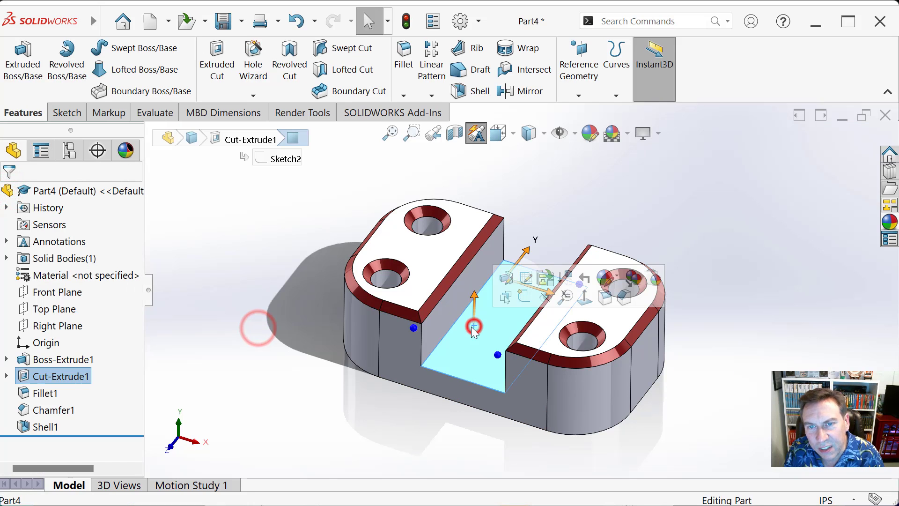
{"action": "left_click", "coordinate": [617, 277]}
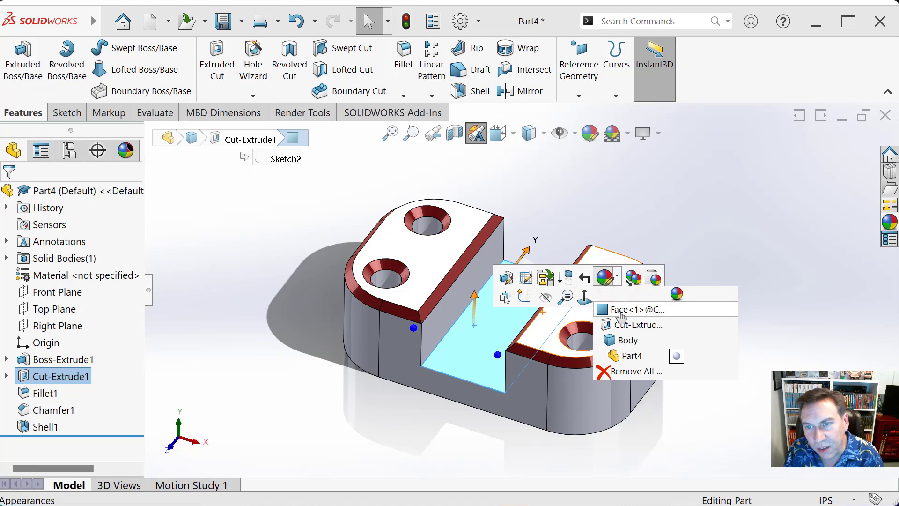
{"action": "left_click", "coordinate": [619, 311]}
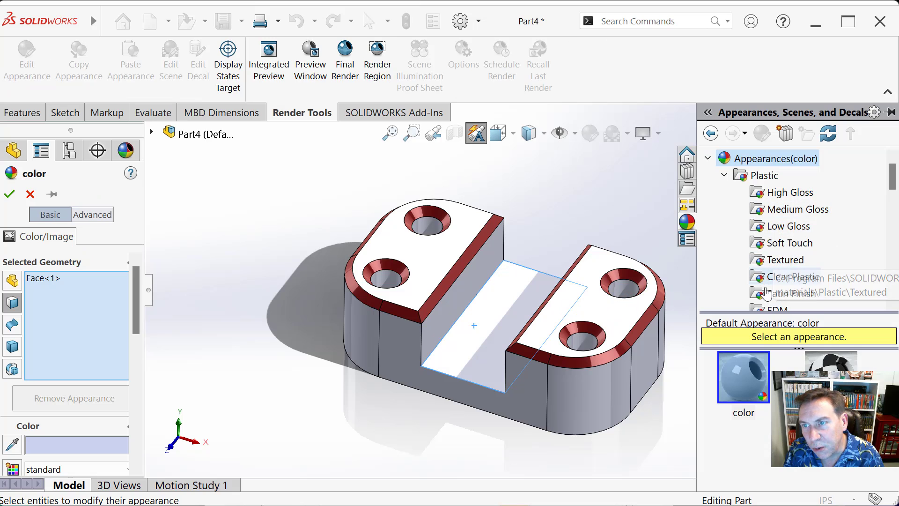
{"action": "scroll", "coordinate": [803, 284], "scroll_direction": "down", "scroll_amount": 2}
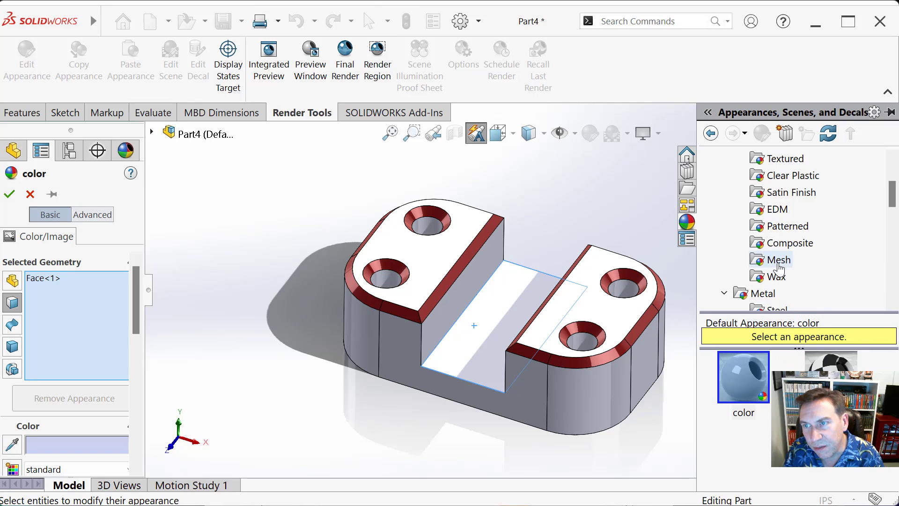
{"action": "left_click", "coordinate": [779, 259]}
{"action": "left_click", "coordinate": [833, 367]}
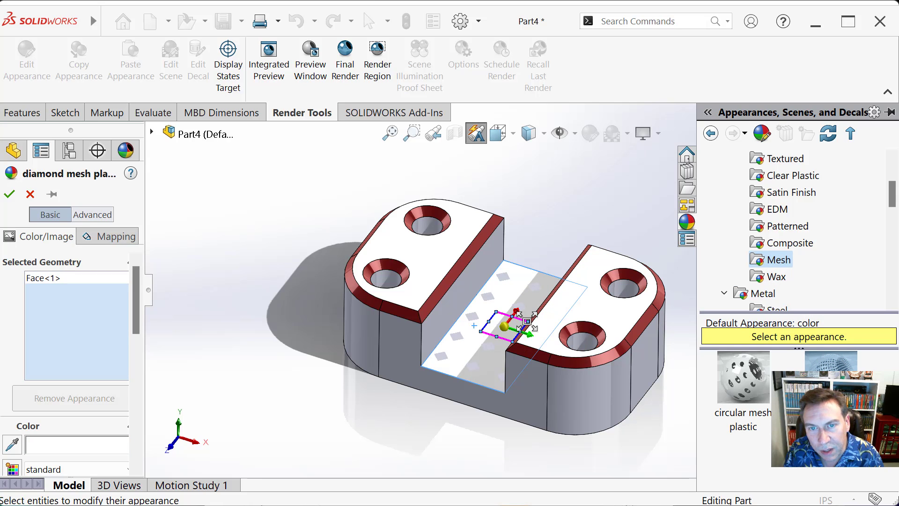
Step: Scale the diamond mesh mapping on the slot floor down to a fine, dense pattern and accept the appearance
{"action": "scroll", "coordinate": [527, 322], "scroll_direction": "down", "scroll_amount": 5}
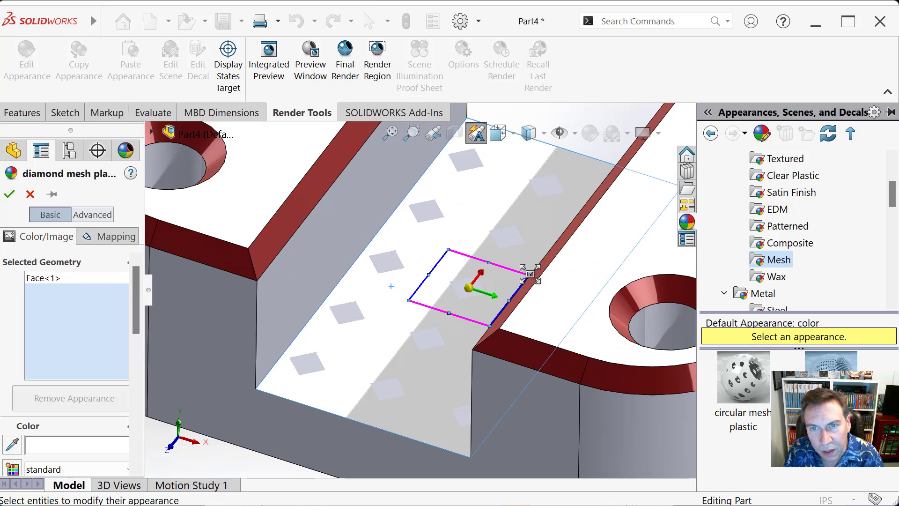
{"action": "left_click_drag", "start_coordinate": [530, 274], "coordinate": [419, 310]}
{"action": "left_click", "coordinate": [15, 195]}
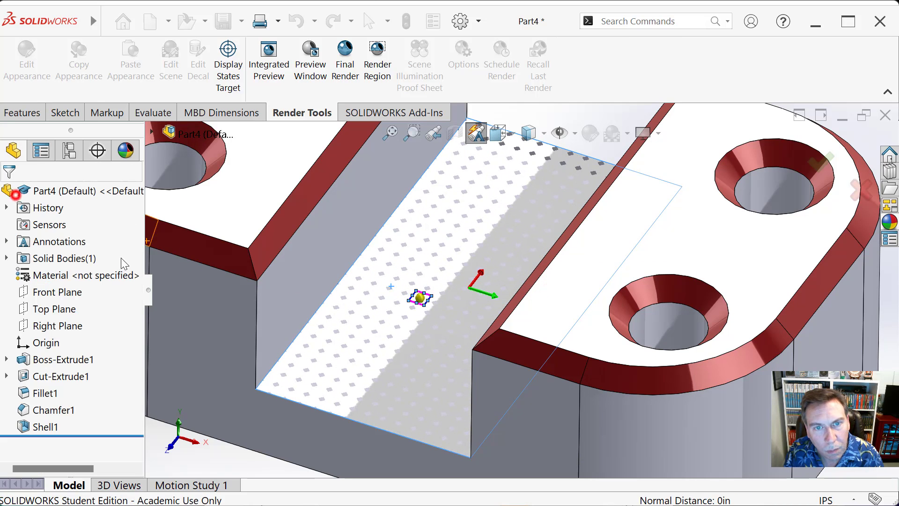
{"action": "scroll", "coordinate": [367, 346], "scroll_direction": "up", "scroll_amount": 5}
{"action": "left_click", "coordinate": [320, 389]}
{"action": "middle_click_drag", "start_coordinate": [530, 340], "coordinate": [507, 349]}
{"action": "left_click", "coordinate": [355, 356]}
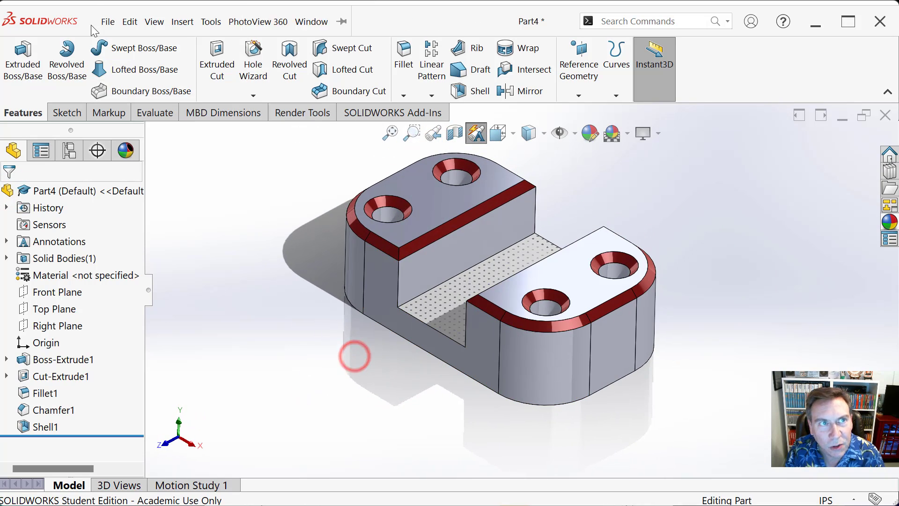
Step: Save the part as L1b in the SolidWorks 2022 Files folder
{"action": "left_click", "coordinate": [107, 22]}
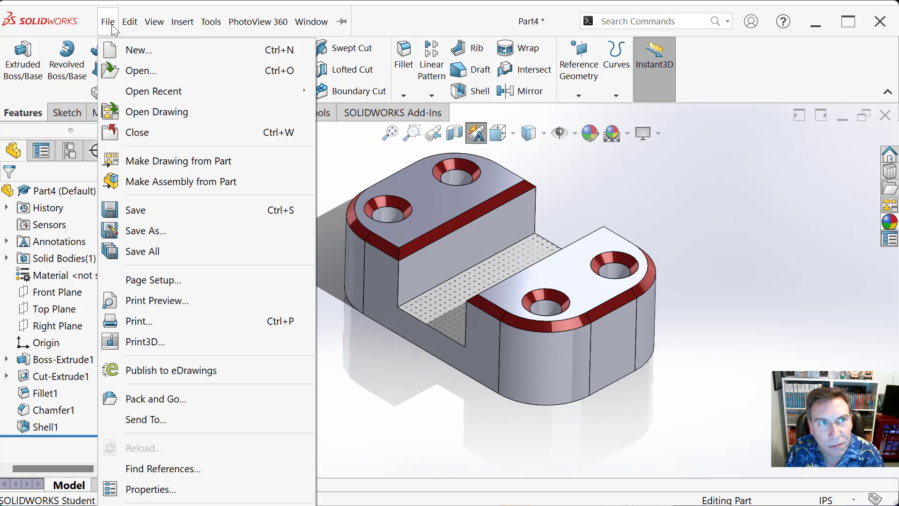
{"action": "left_click", "coordinate": [143, 231]}
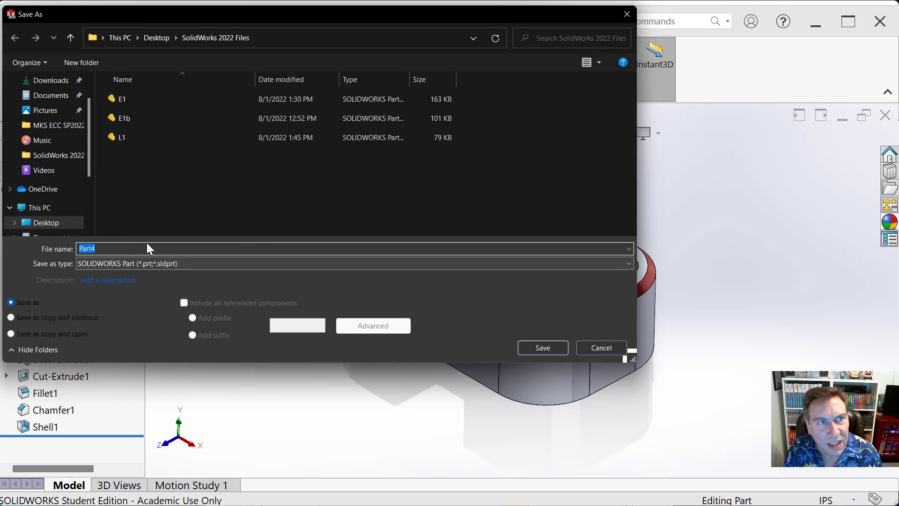
{"action": "type", "text": "L"}
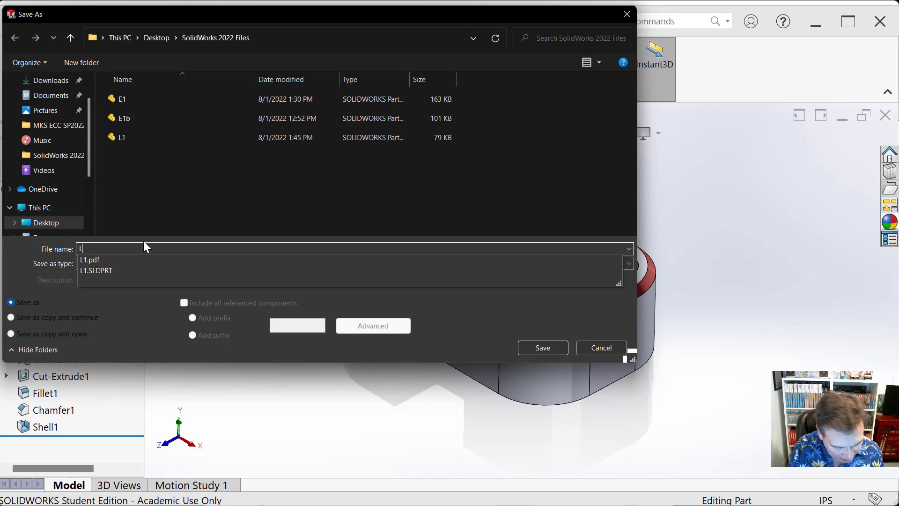
{"action": "type", "text": "1b"}
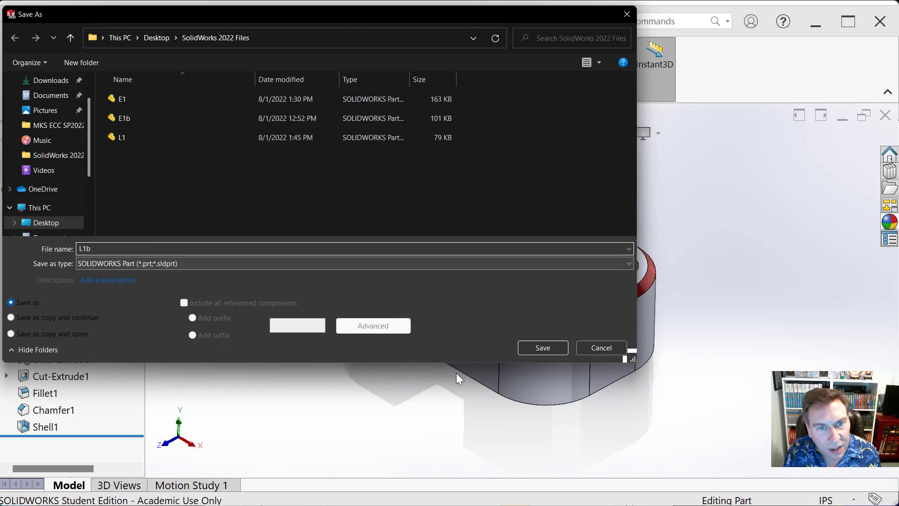
{"action": "left_click", "coordinate": [554, 353]}
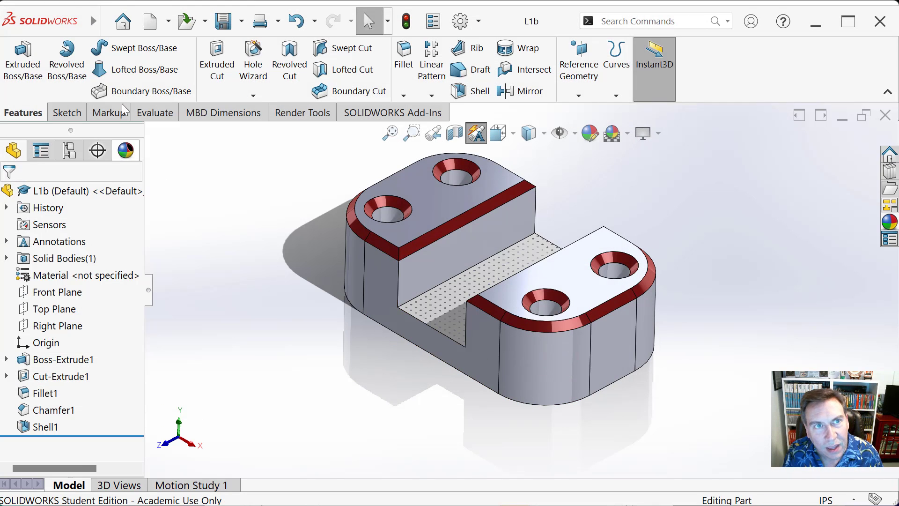
Step: Orient the finished block to the standard isometric view
{"action": "left_click", "coordinate": [109, 22]}
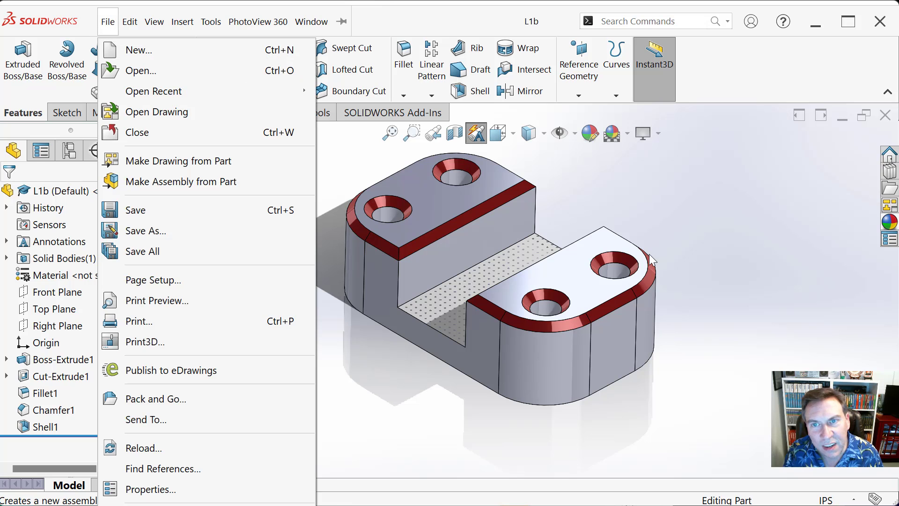
{"action": "left_click", "coordinate": [647, 227]}
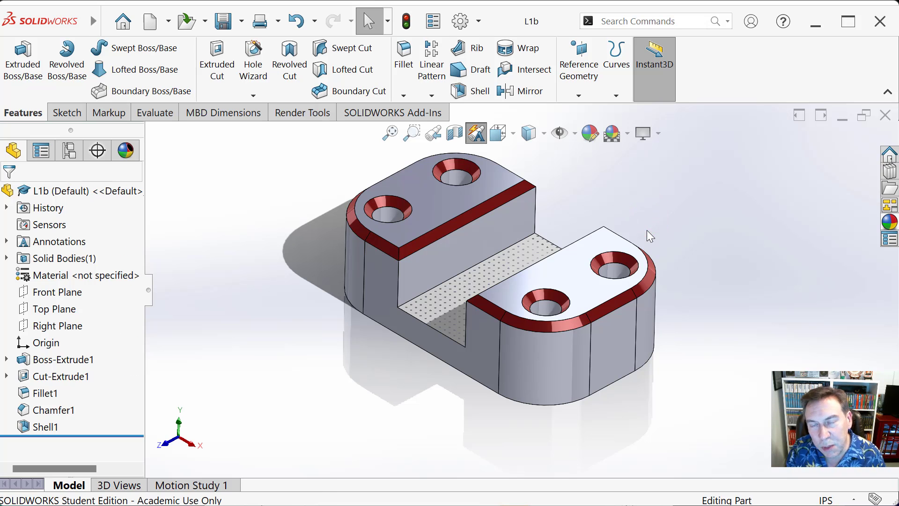
{"action": "middle_click_drag", "start_coordinate": [518, 237], "coordinate": [677, 133]}
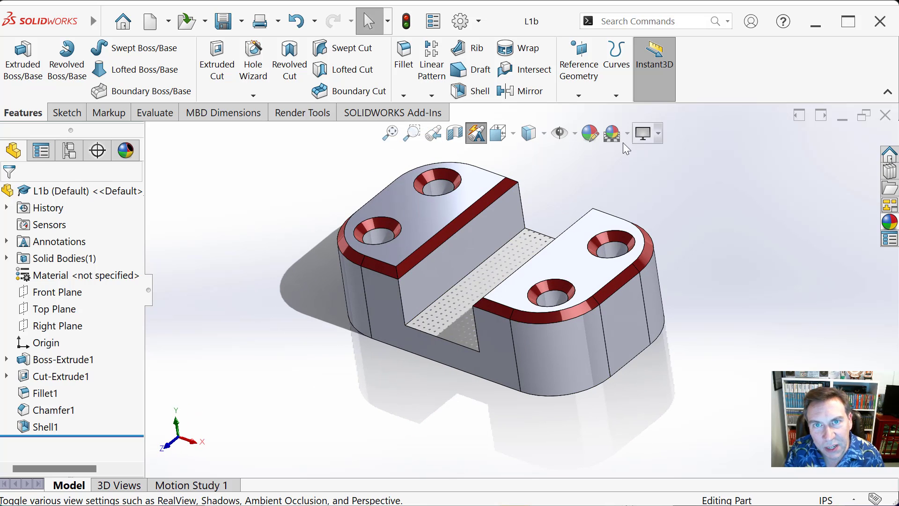
{"action": "key", "text": "space"}
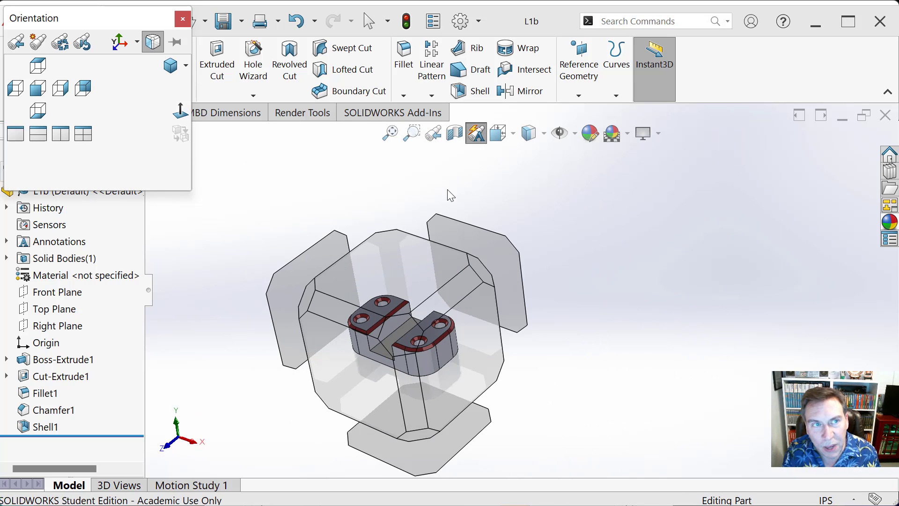
{"action": "left_click", "coordinate": [404, 332]}
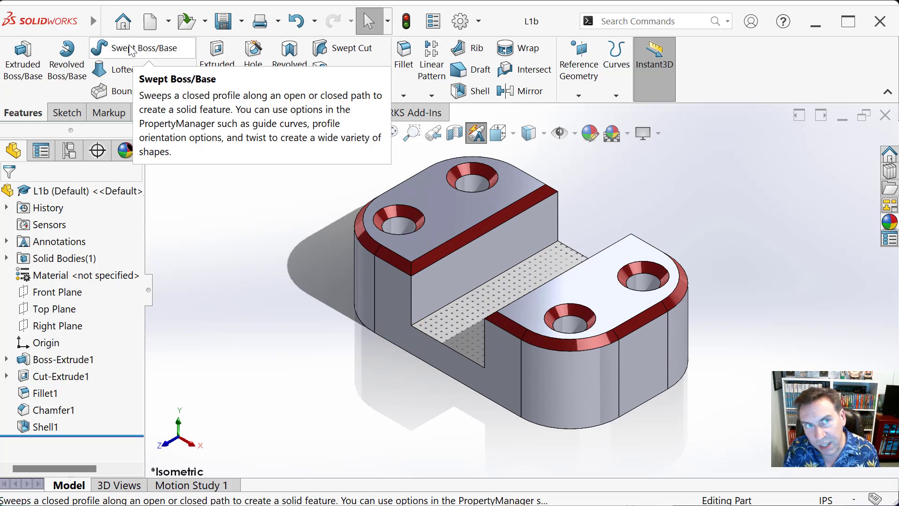
Step: Export the part in Adobe Portable Document Format (*.pdf) under the name L1b in the same folder
{"action": "left_click", "coordinate": [107, 21]}
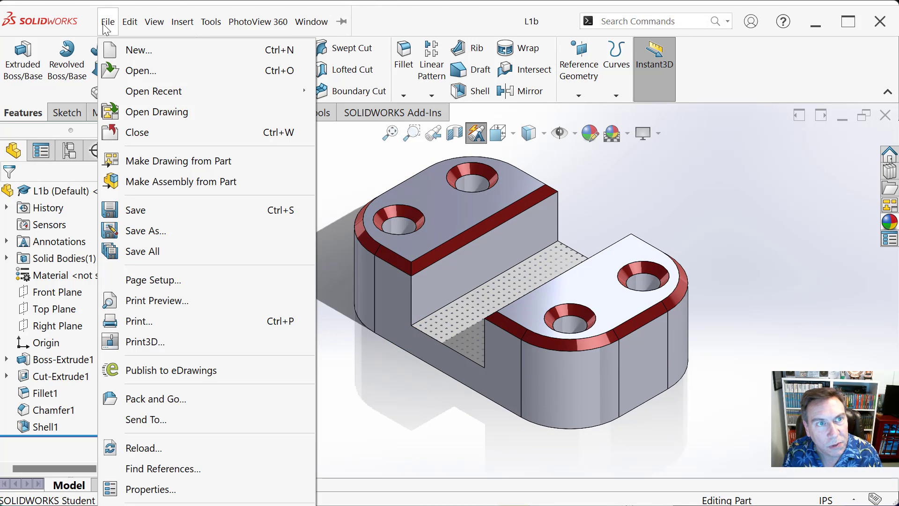
{"action": "left_click", "coordinate": [143, 231]}
{"action": "left_click", "coordinate": [174, 264]}
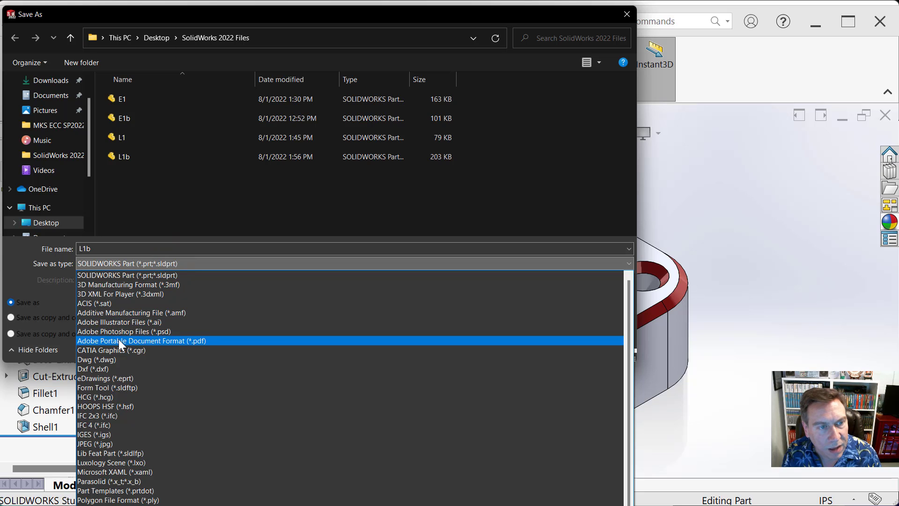
{"action": "left_click", "coordinate": [119, 341]}
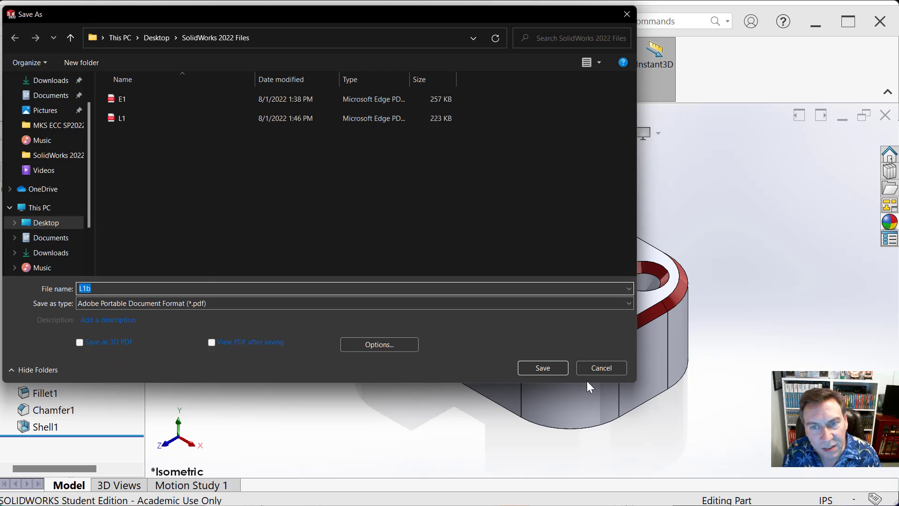
{"action": "left_click", "coordinate": [552, 370]}
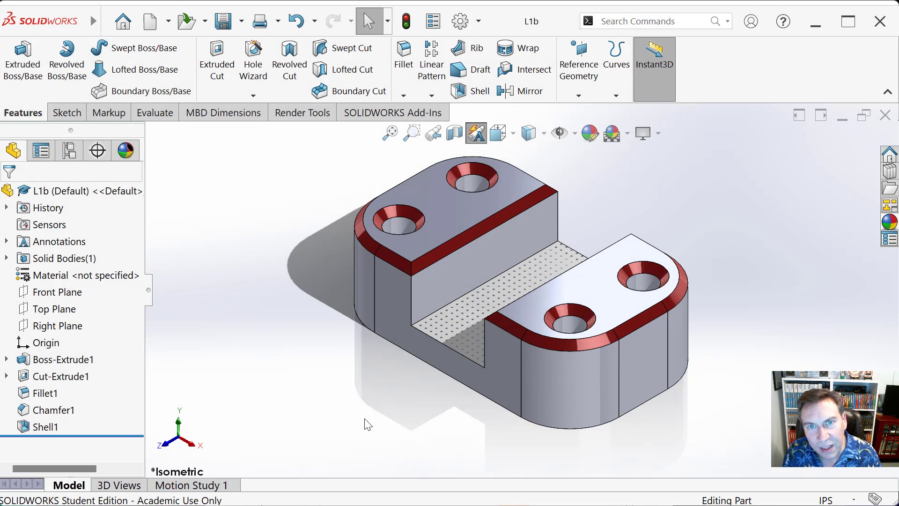